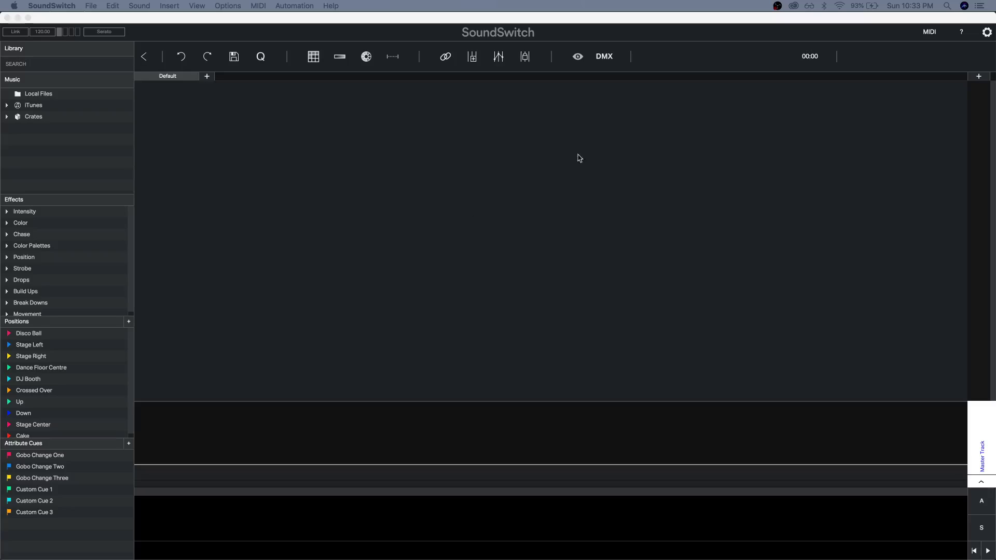
Insert six new fixture groups into the empty Default venue layout.
click(164, 79)
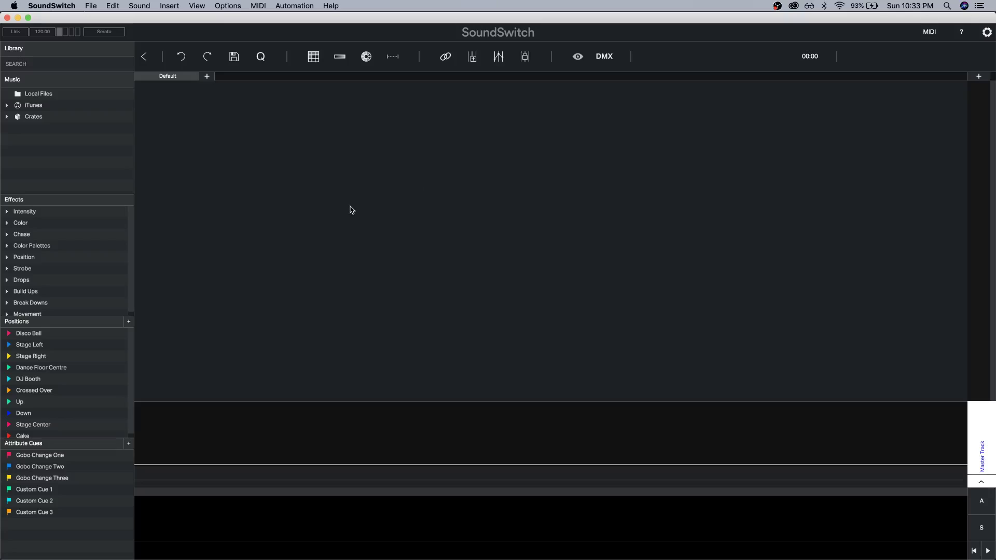
click(173, 6)
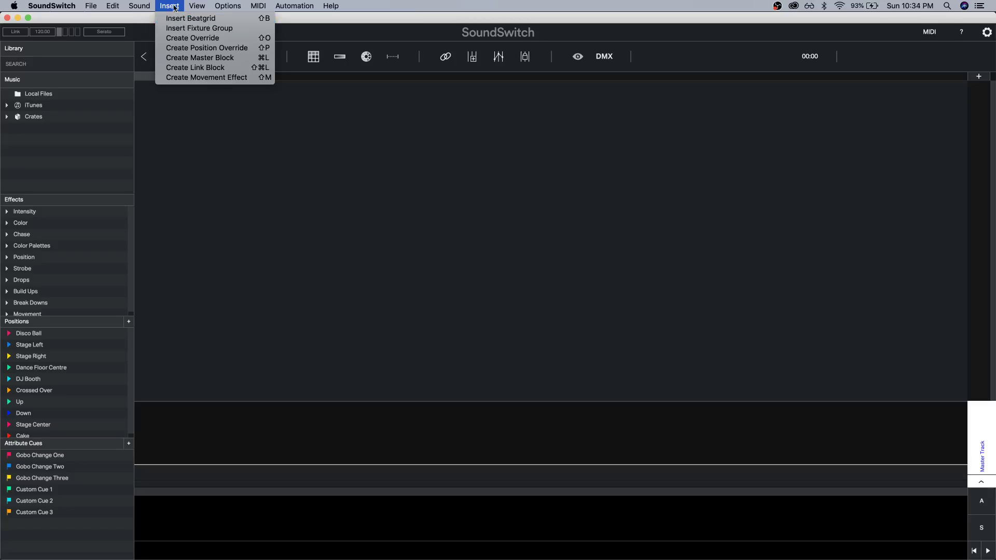
click(174, 7)
click(174, 7)
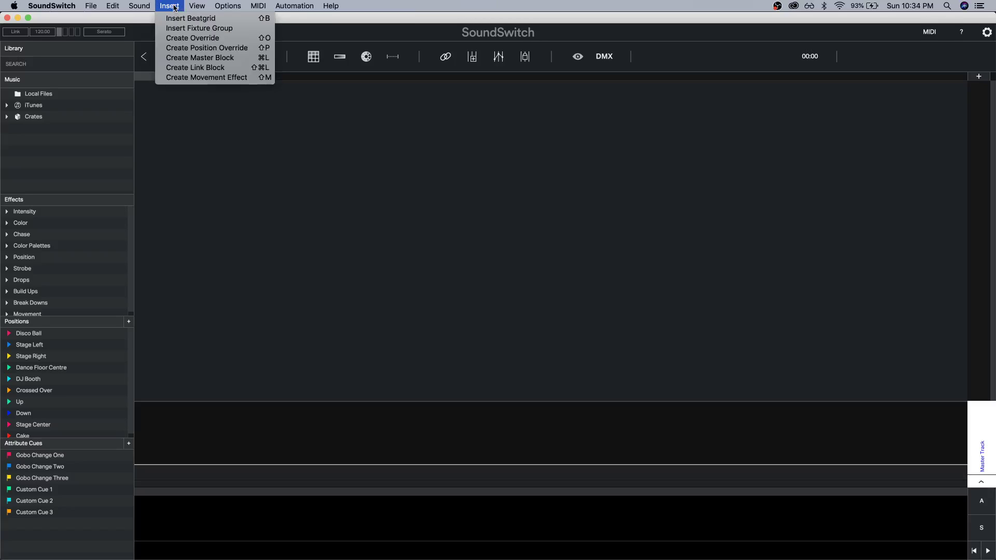
click(185, 28)
click(175, 7)
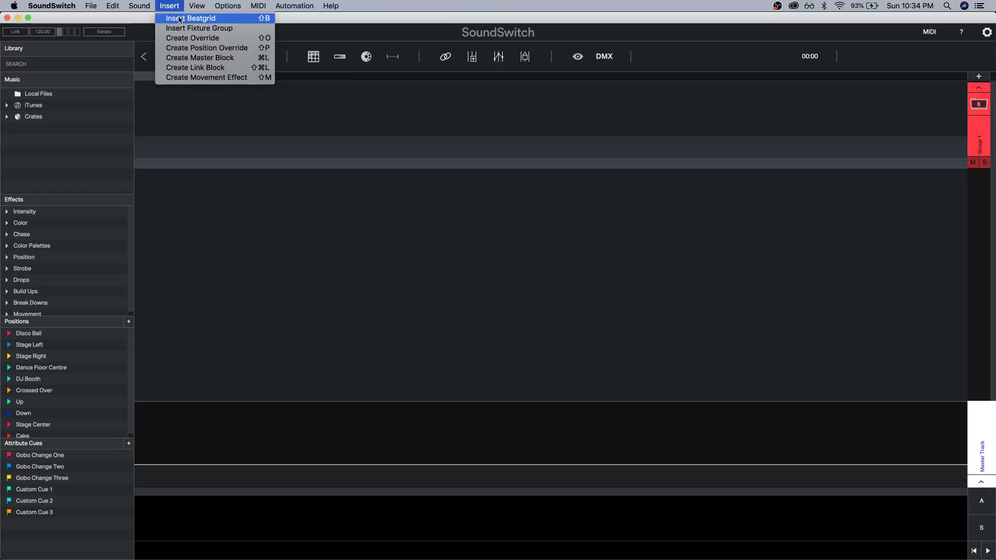
click(185, 28)
click(176, 7)
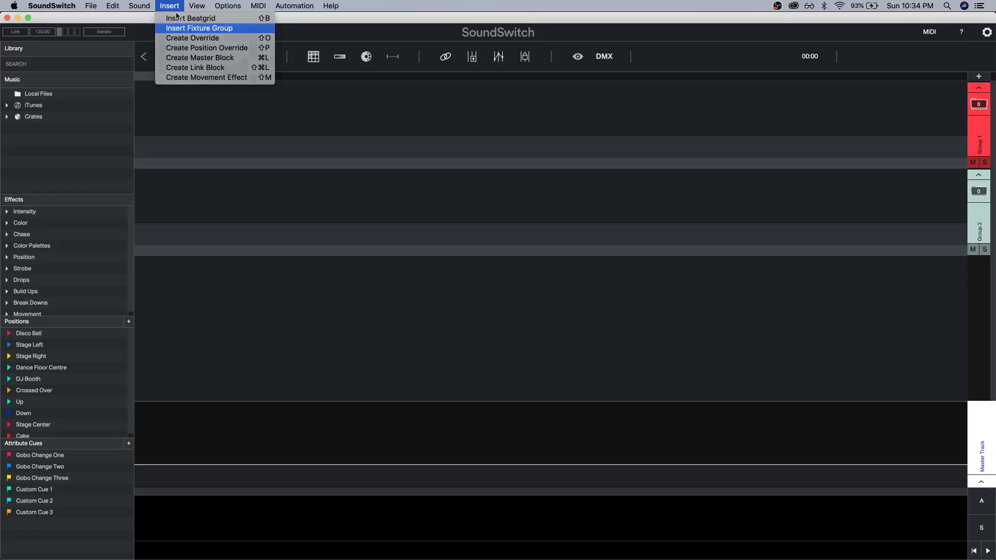
click(186, 28)
click(174, 7)
click(186, 28)
click(174, 7)
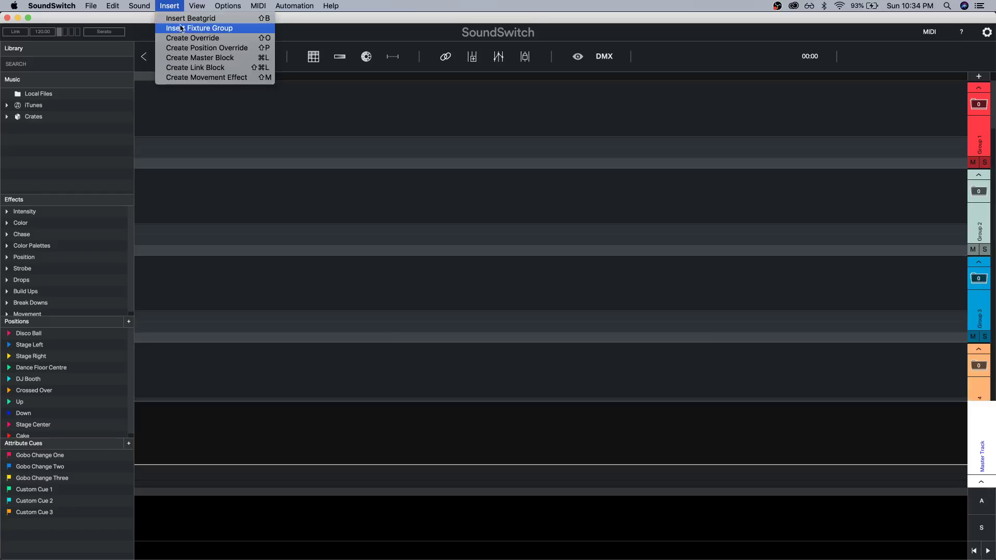
click(186, 28)
click(176, 6)
click(186, 28)
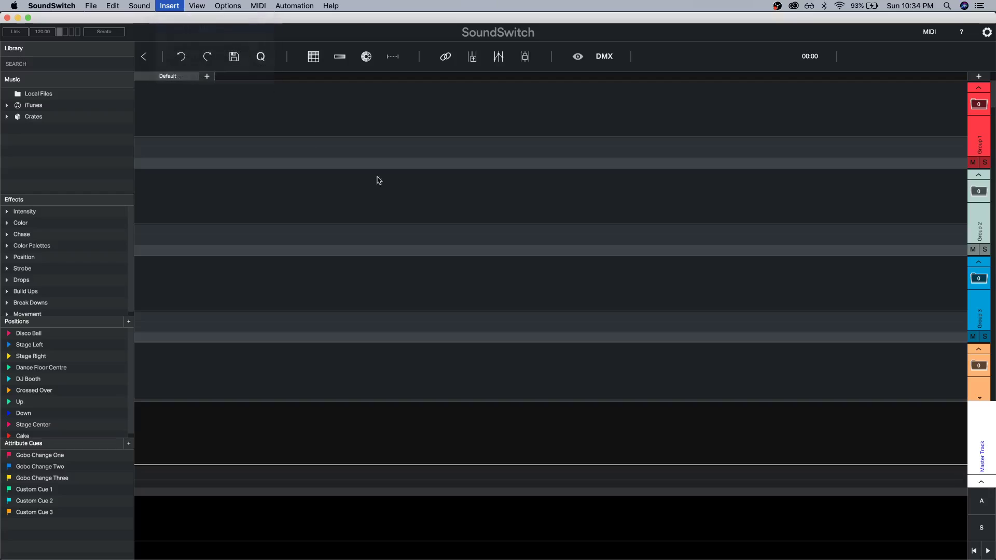
scroll(500, 215, down, 5)
scroll(497, 220, up, 5)
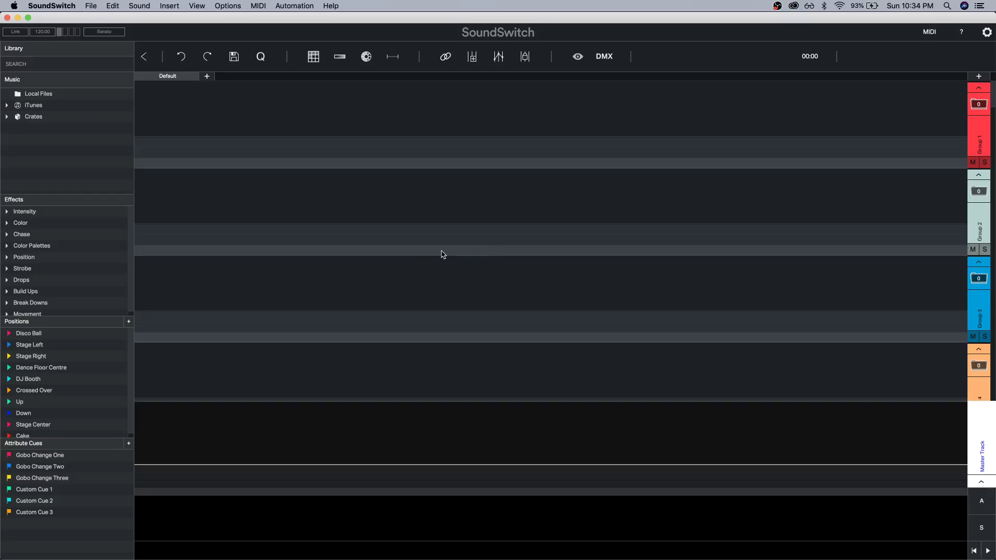
Rename the fixture group Group 1 as "Left Mover".
double_click(979, 150)
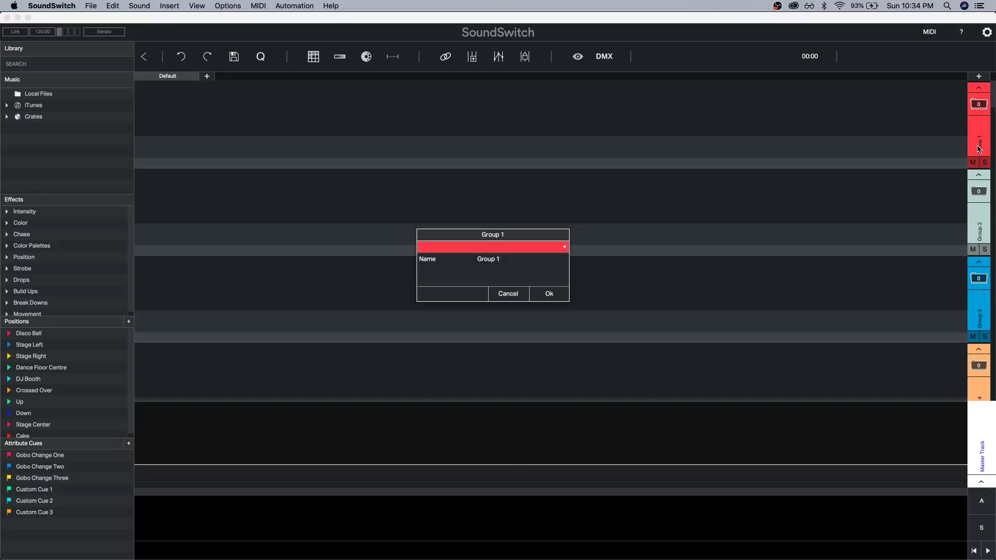
drag(521, 257, 461, 261)
text(Left Mover)
key(Return)
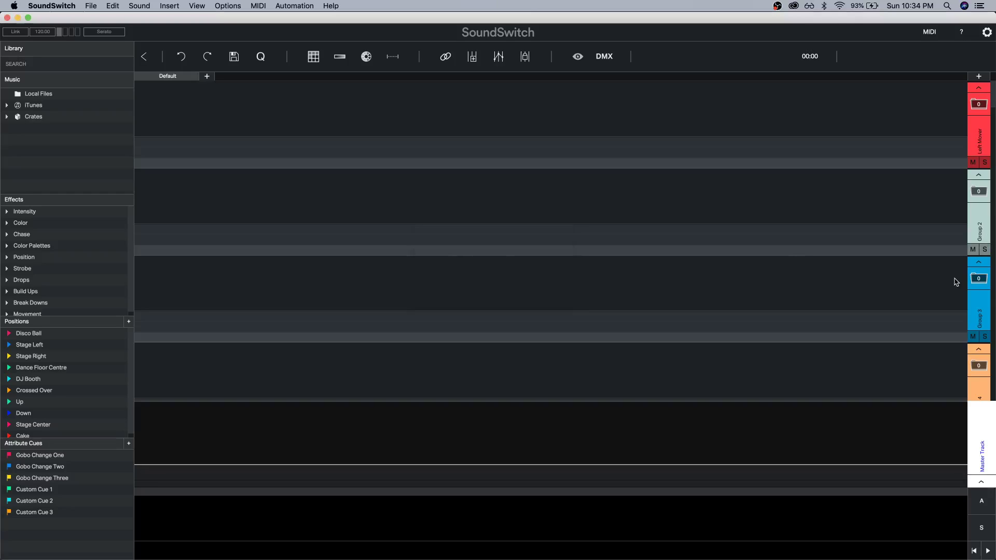
Rename the fixture group Group 2 as "Left Scrim".
double_click(974, 240)
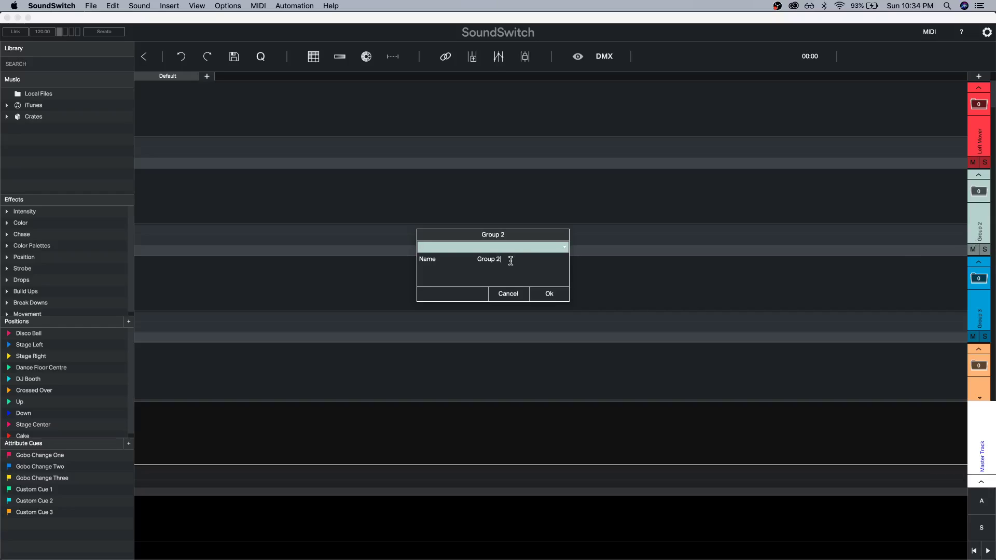
drag(511, 261, 457, 261)
text(Left Scrim)
key(Return)
Rename the fixture group Group 3 as "Mid Left Scrim".
double_click(965, 319)
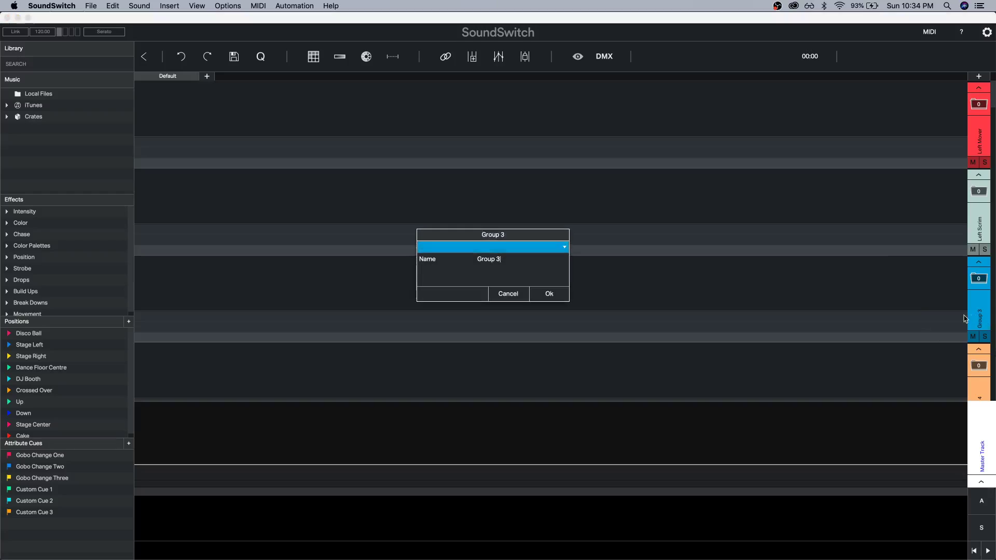
drag(503, 259, 423, 260)
text(Mid Left Scrim)
key(Return)
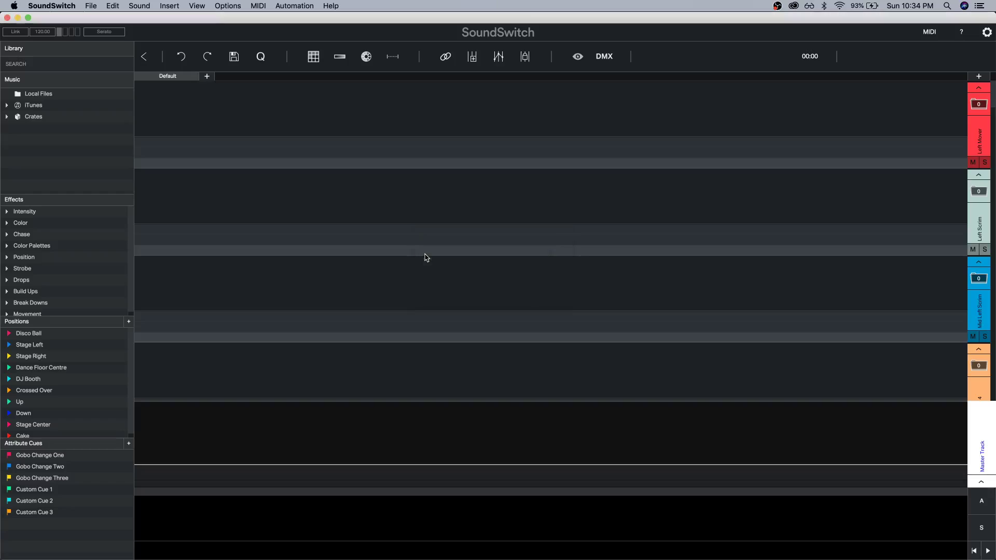
Rename the fixture group Group 4 as "Mid Right Scrim".
scroll(895, 239, down, 2)
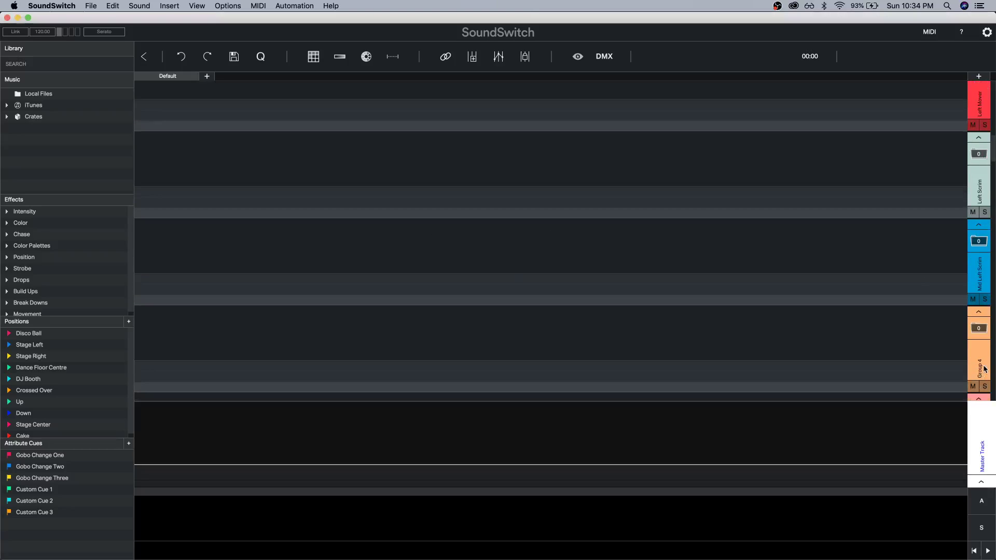
double_click(985, 369)
drag(502, 259, 442, 254)
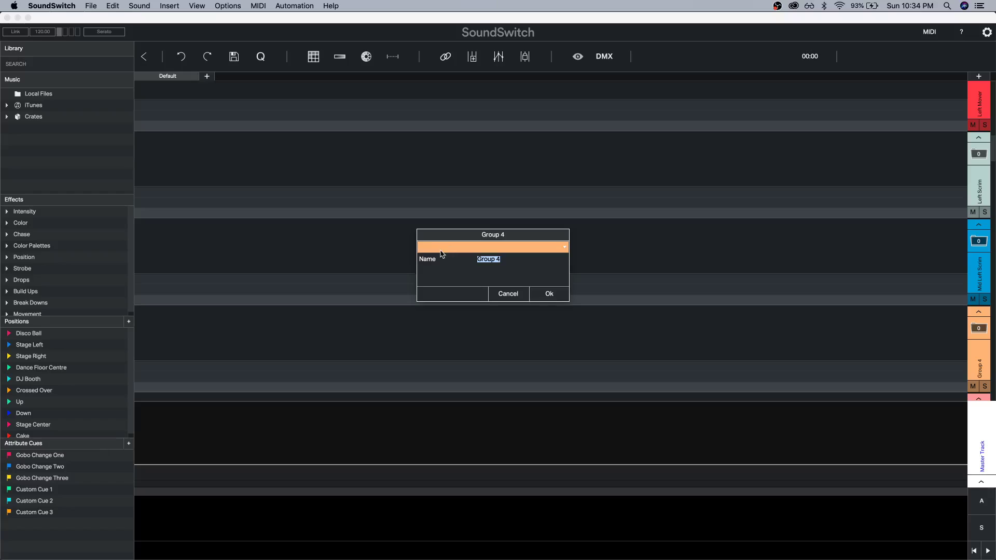
text(Mid Right Scrim)
key(Return)
Rename the fixture group Group 5 as "Right Scrim".
scroll(920, 269, down, 2)
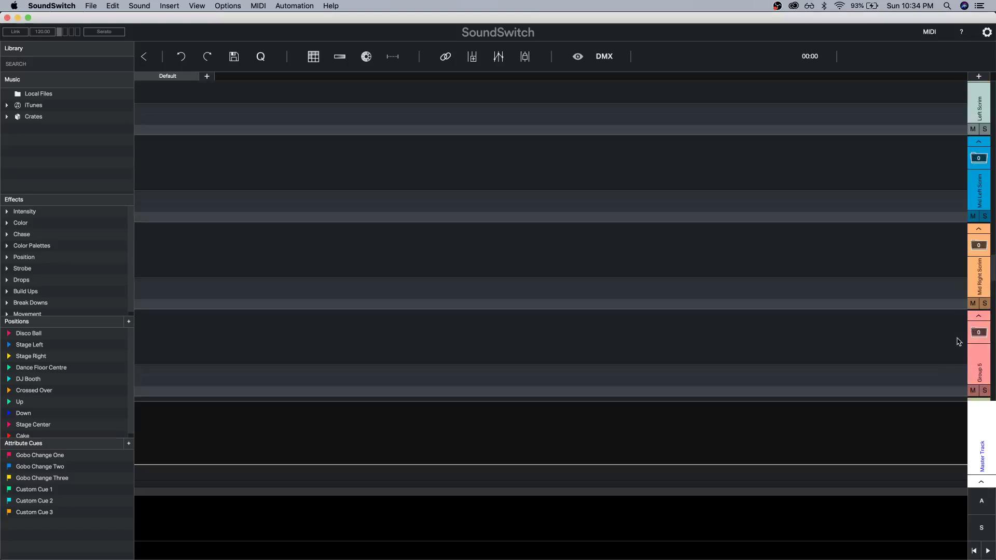
double_click(979, 366)
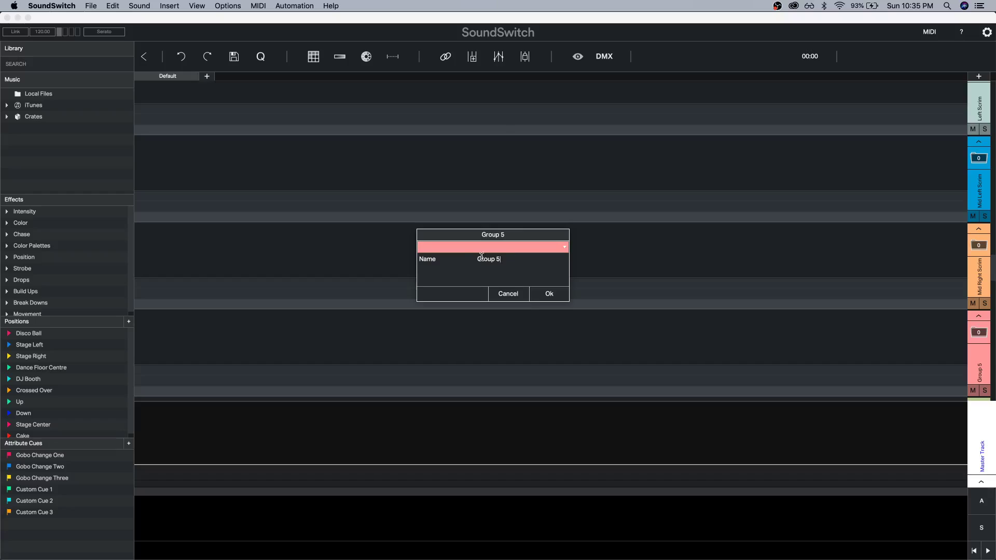
drag(499, 259, 428, 255)
text(Right Scrim)
key(Return)
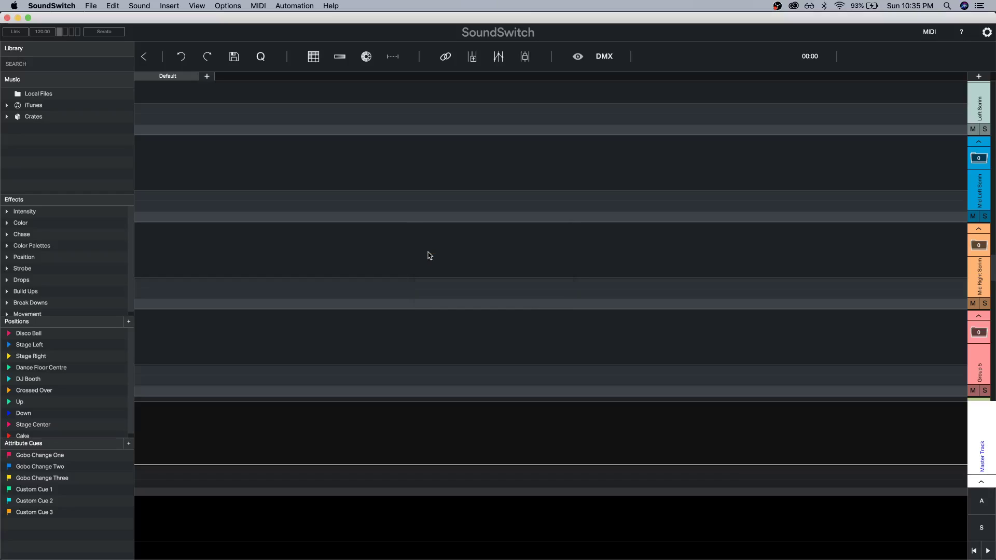
Rename the fixture group Group 6 as "Right Mover".
scroll(993, 333, down, 2)
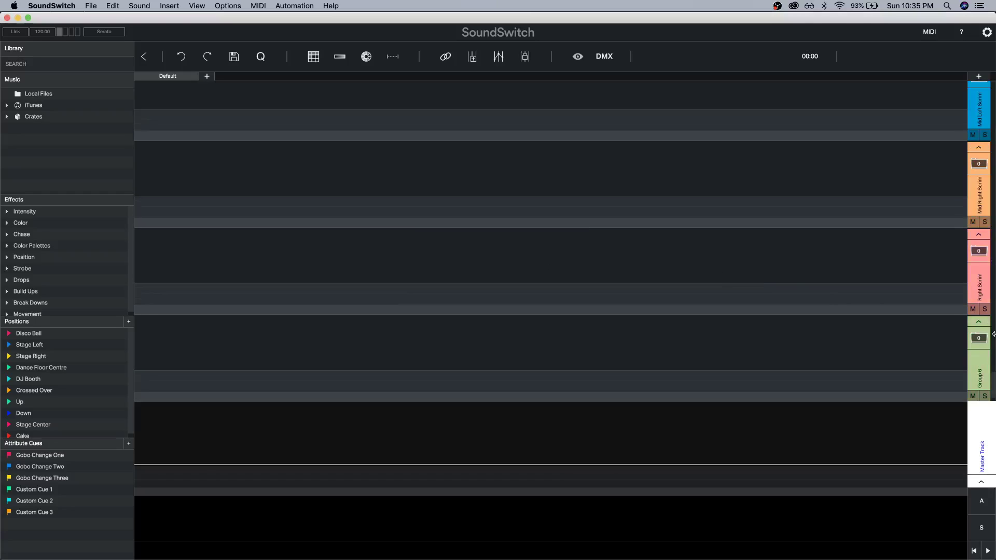
double_click(980, 385)
key(super+a)
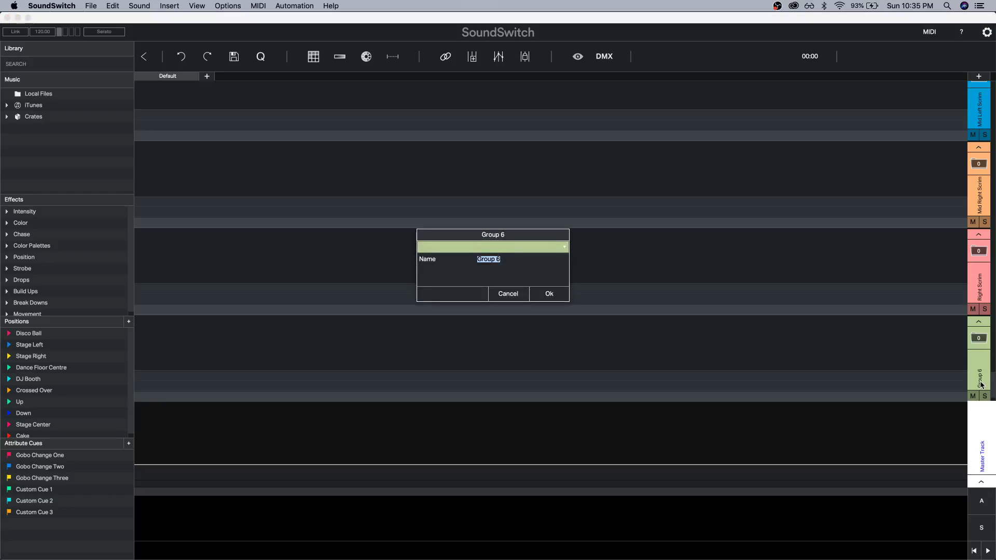
text(Right Mover)
key(Return)
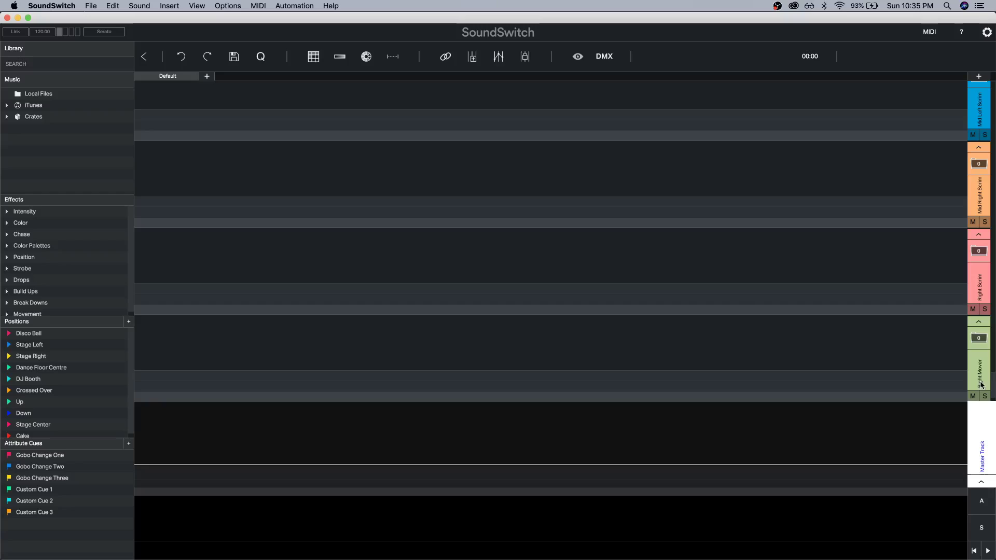
Open the fixture library and filter it by manufacturer "Chauv" and fixture name "Intimidator".
scroll(883, 296, up, 4)
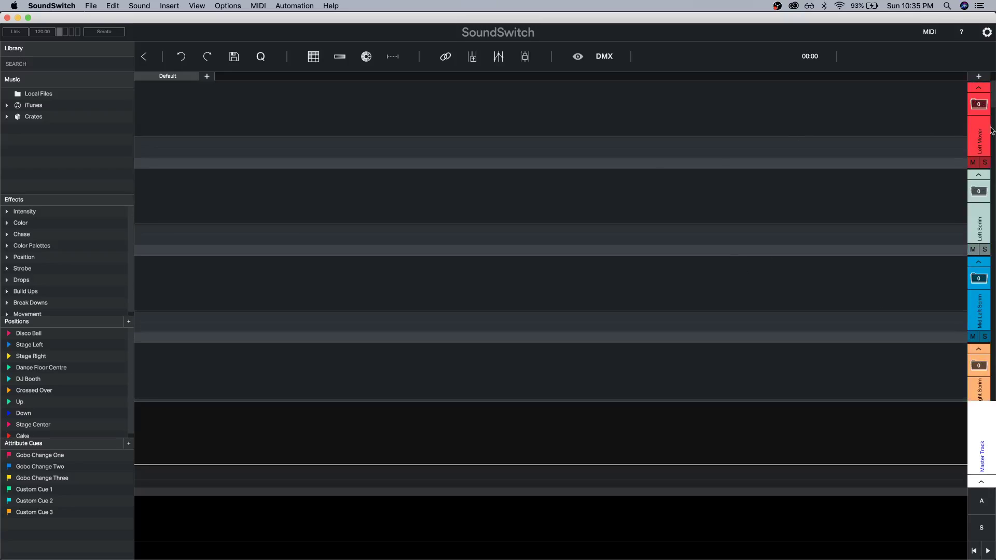
click(978, 77)
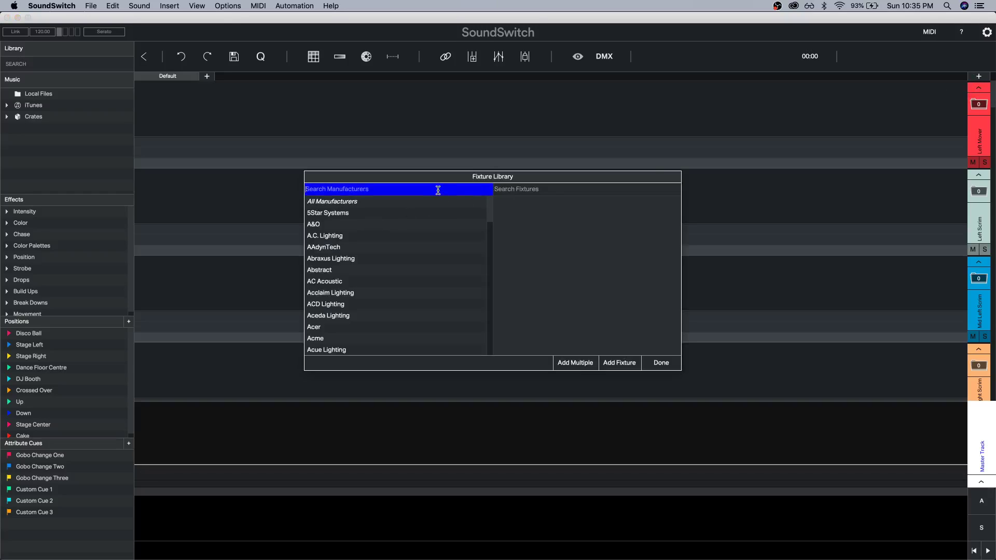
text(Chauv)
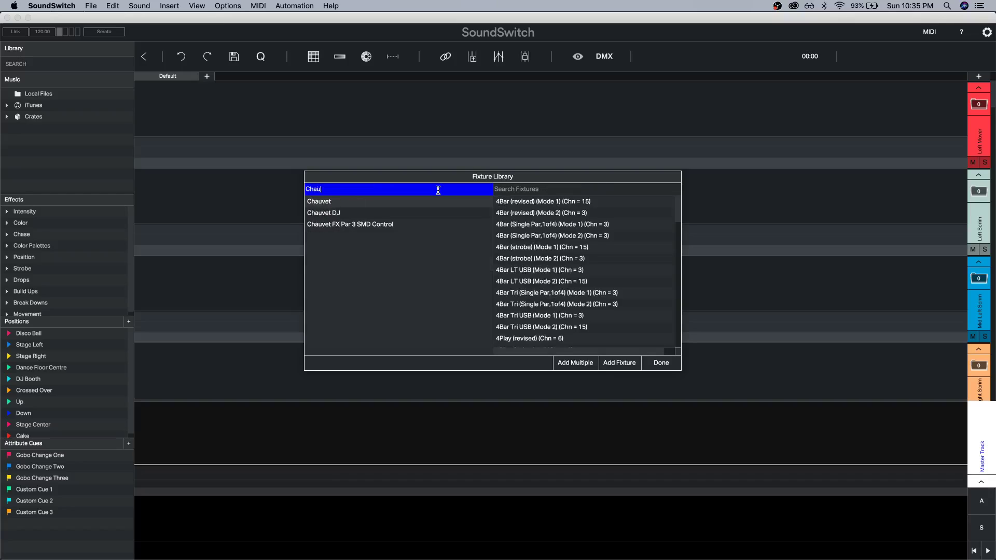
click(536, 188)
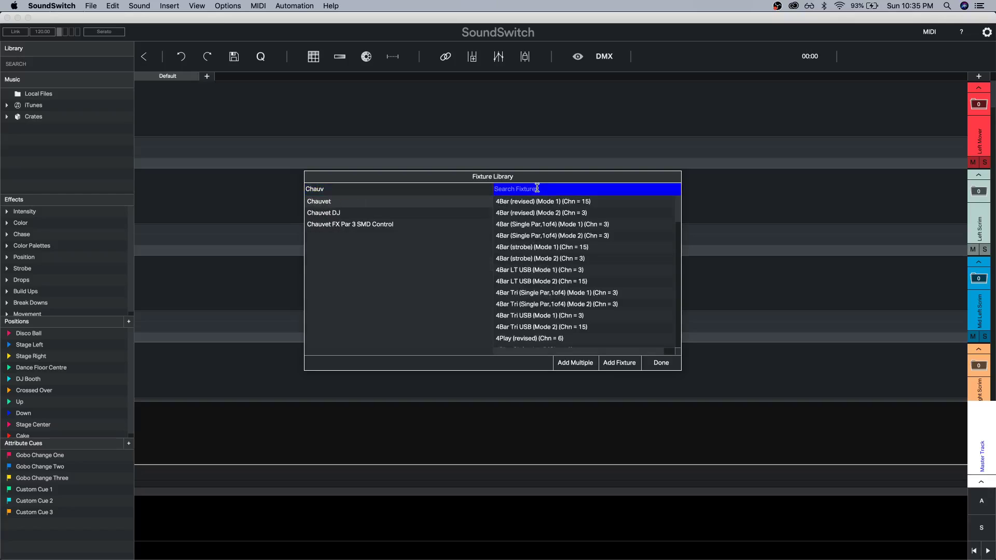
text(Intimd)
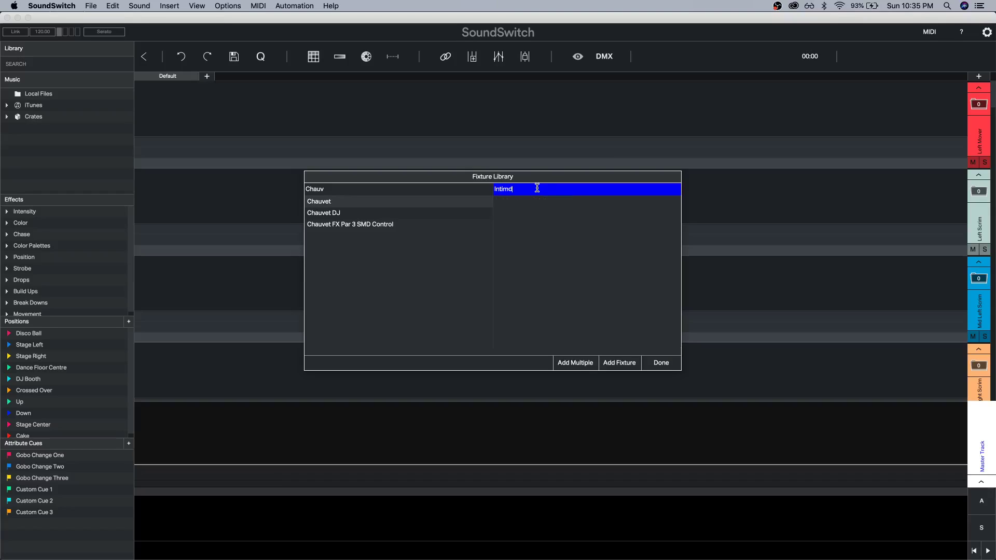
key(BackSpace)
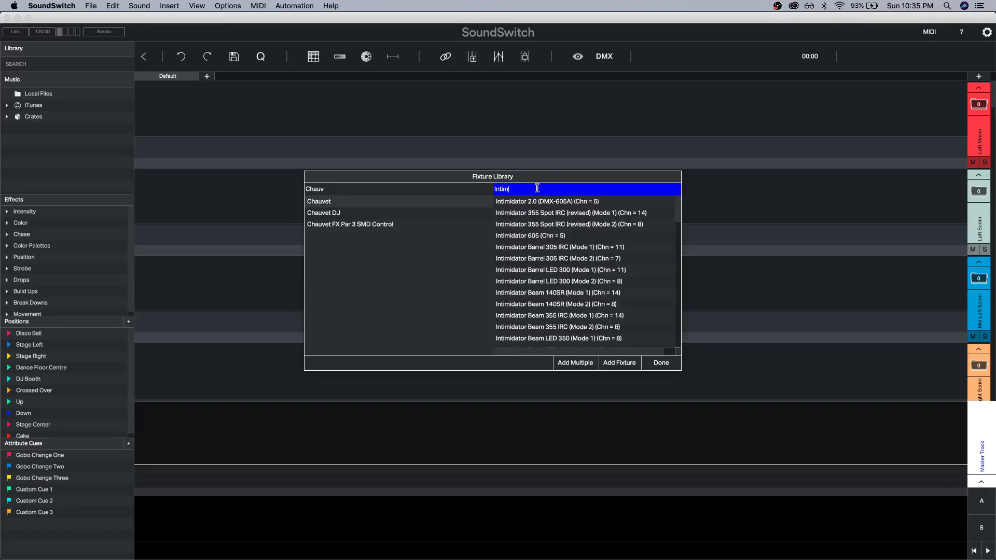
text(idator)
Add the Intimidator Spot 250 (Mode 2) (Chn = 14) fixture to the Left Mover group.
scroll(583, 290, down, 3)
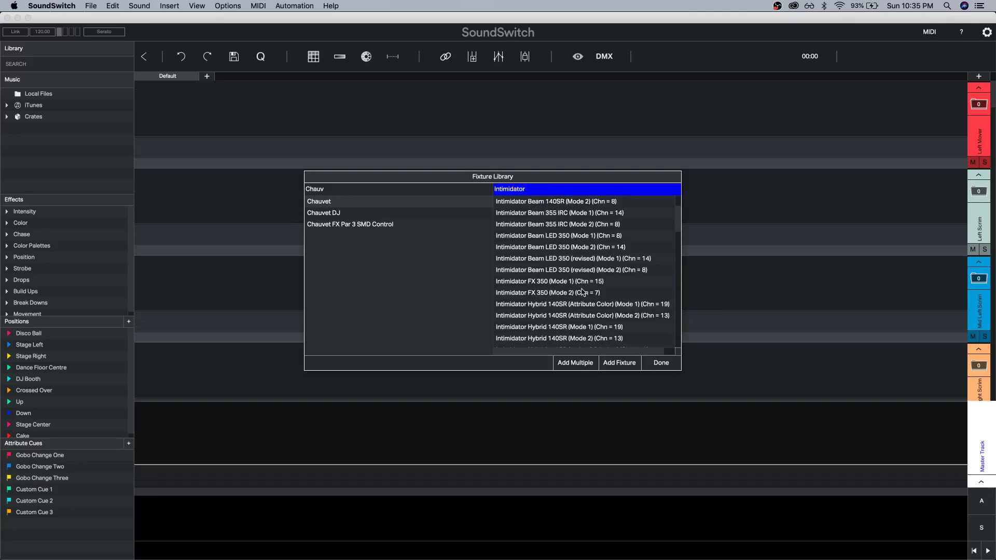
scroll(584, 292, down, 4)
scroll(583, 291, down, 4)
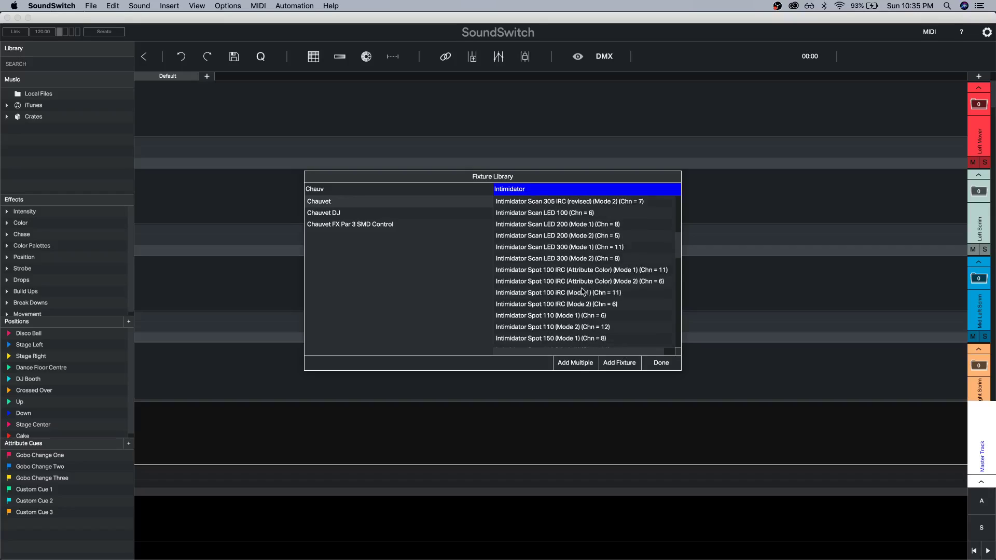
scroll(582, 292, down, 2)
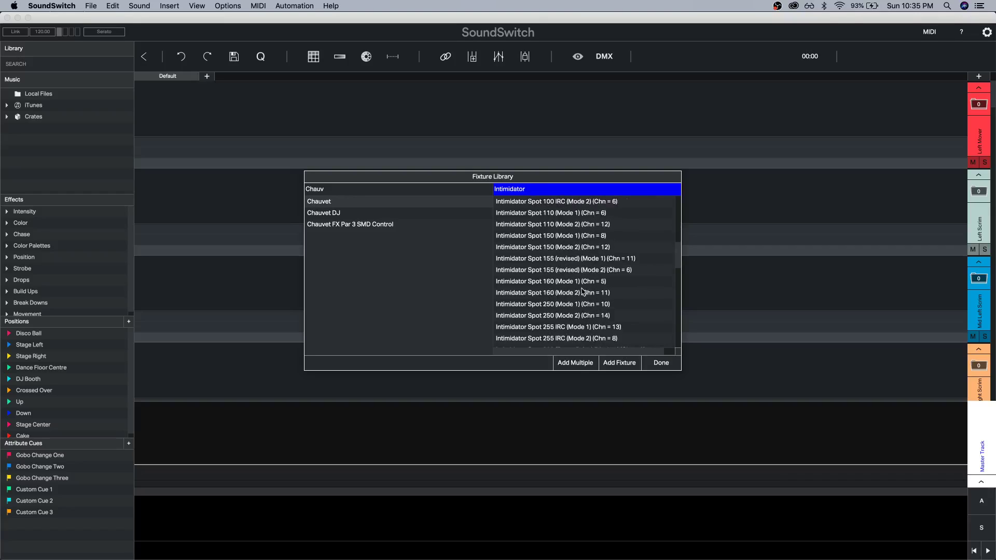
click(553, 318)
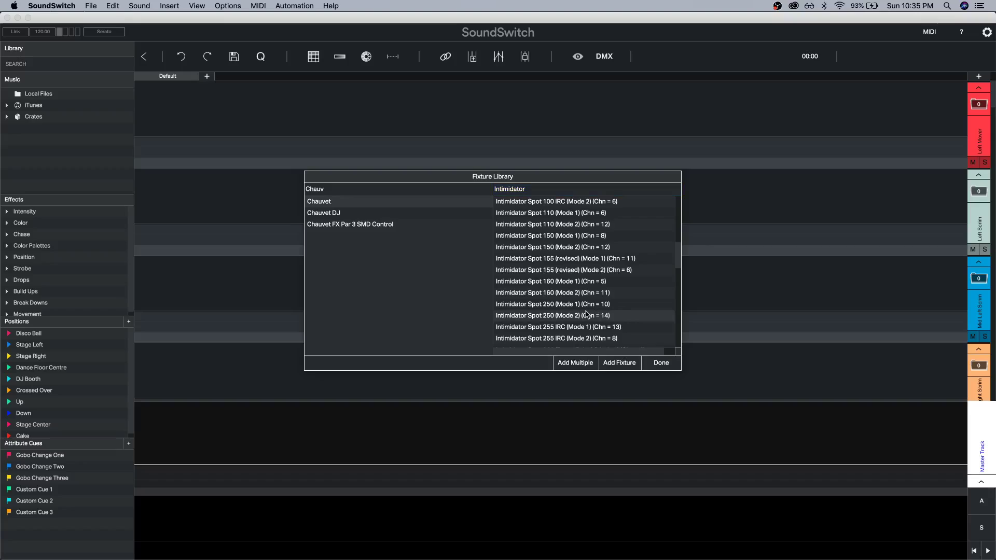
scroll(570, 315, down, 1)
drag(576, 285, 977, 132)
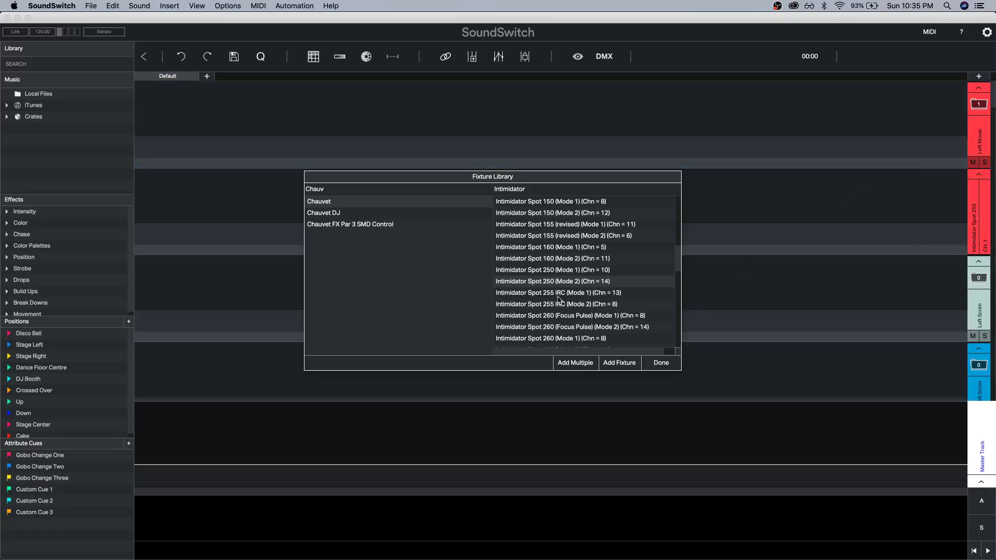
Add another Intimidator Spot 250 (Mode 2) (Chn = 14) fixture to the Right Mover group.
scroll(896, 268, down, 2)
scroll(896, 268, down, 3)
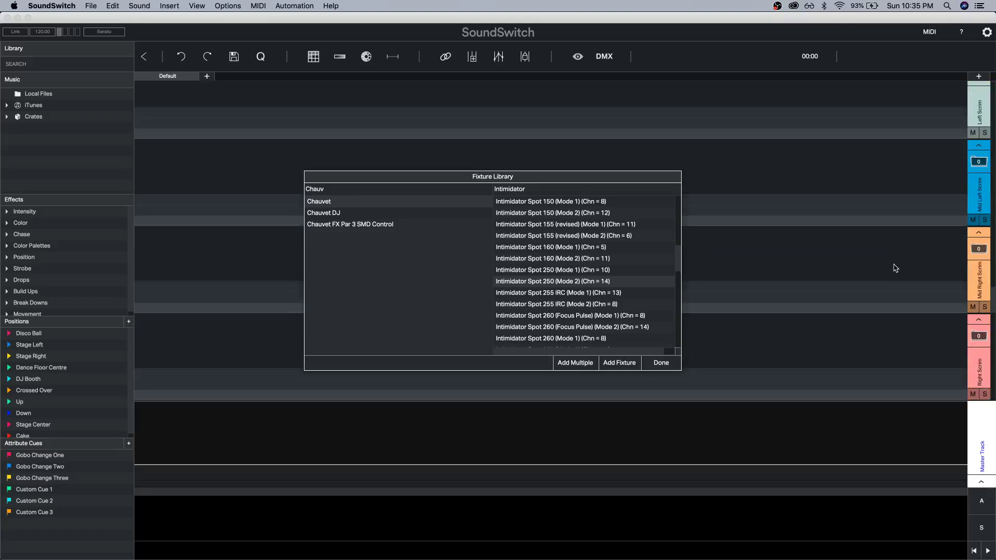
drag(561, 285, 983, 366)
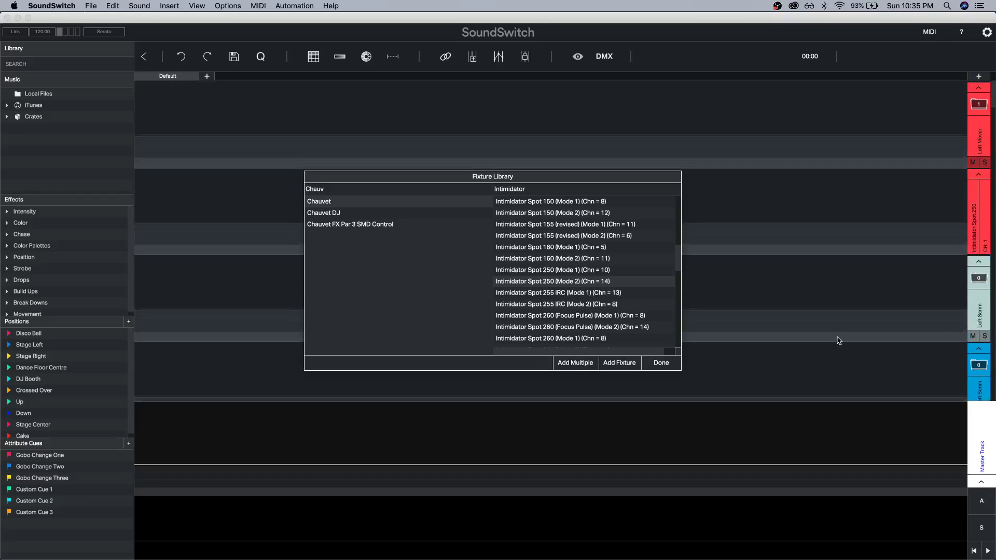
Filter the library's fixture names by "Slim" and locate the SlimPAR H6 USB entries.
double_click(533, 189)
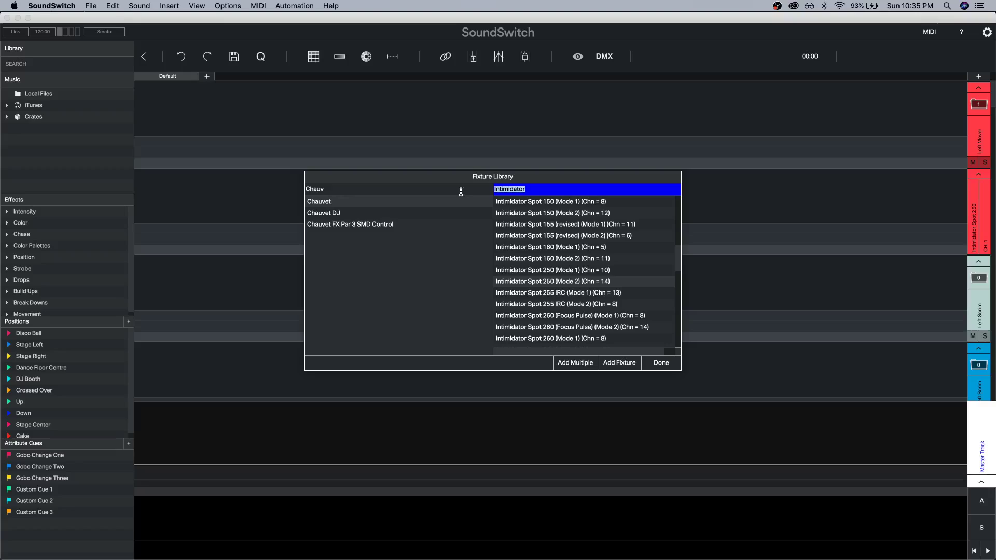
text(Slim)
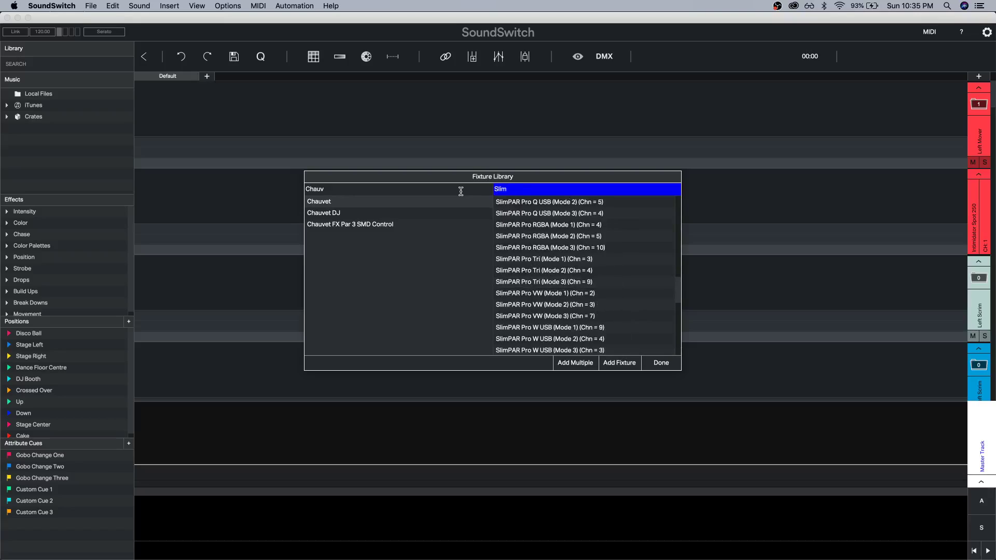
scroll(519, 267, down, 3)
scroll(522, 270, down, 3)
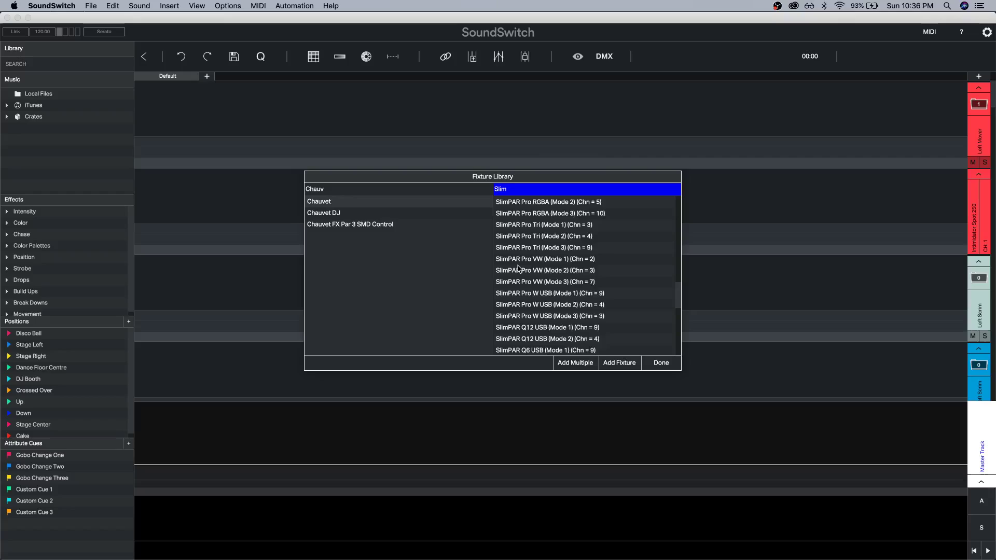
scroll(528, 273, down, 5)
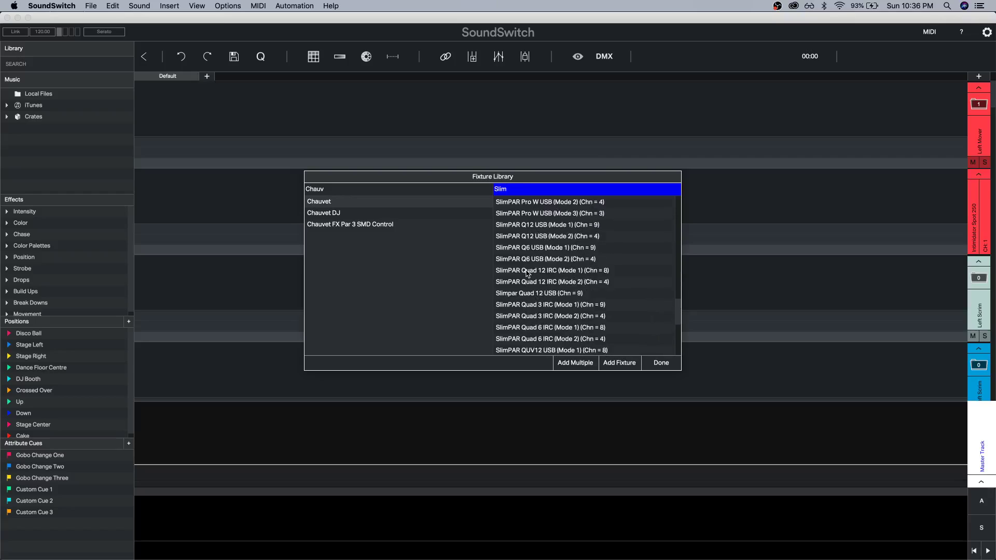
scroll(528, 273, up, 8)
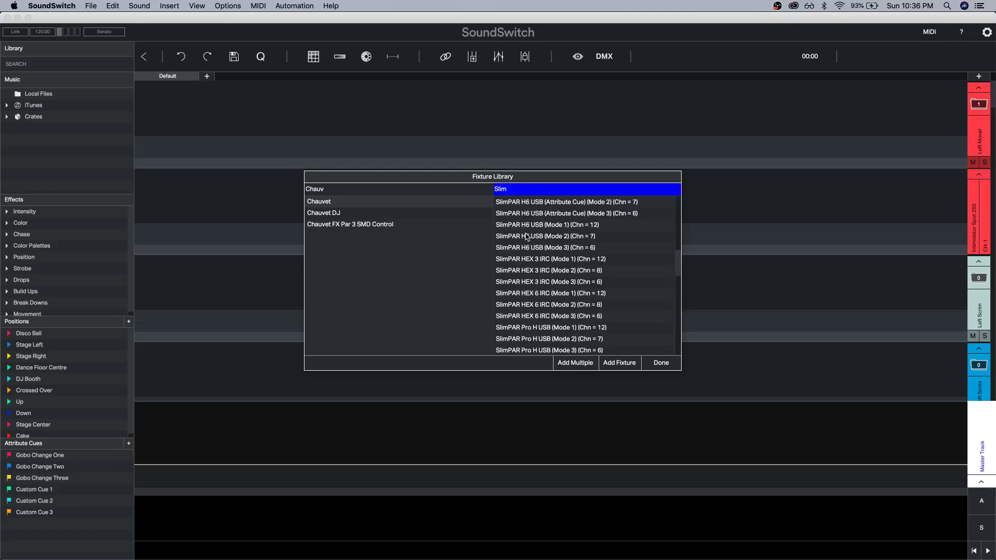
scroll(526, 236, up, 2)
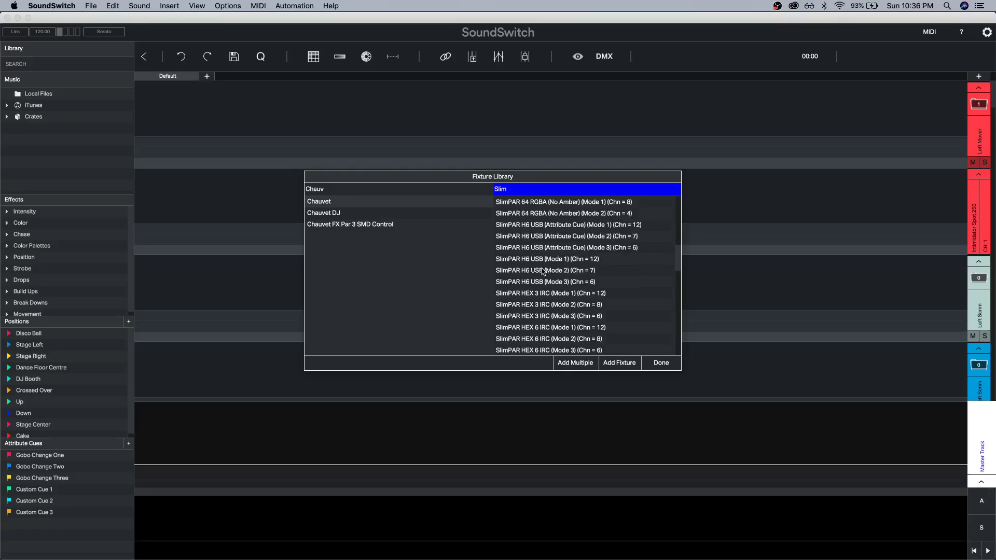
Add one SlimPAR H6 USB (Mode 2) (Chn = 7) fixture each to the Left Scrim and Mid Left Scrim groups.
click(516, 285)
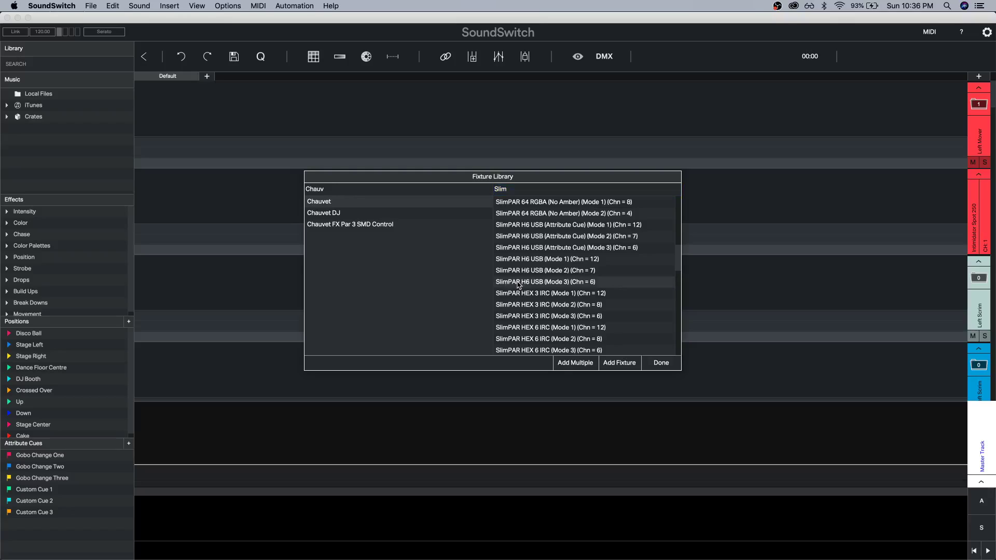
drag(518, 274, 981, 309)
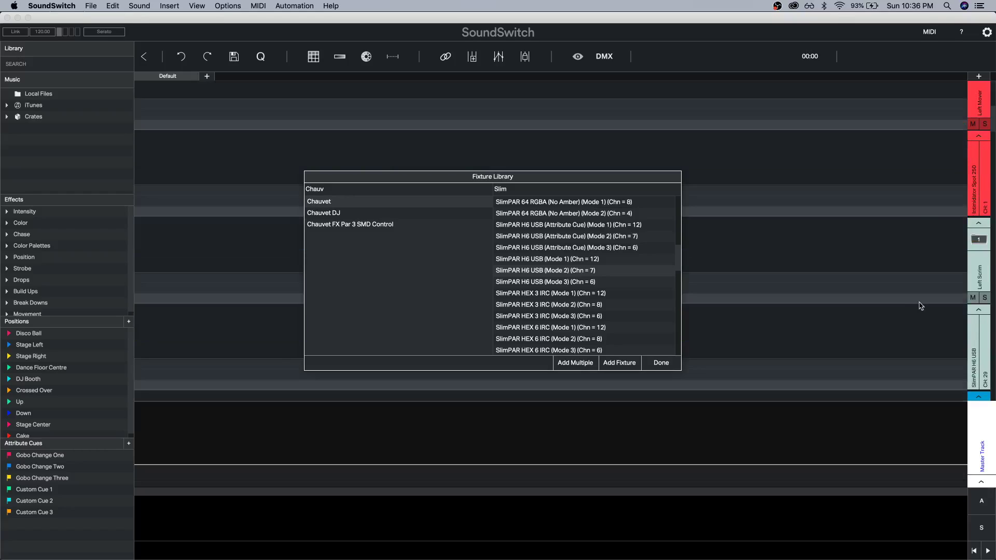
scroll(786, 300, down, 2)
drag(546, 275, 978, 363)
Add one SlimPAR H6 USB (Mode 2) (Chn = 7) fixture each to the Mid Right Scrim and Right Scrim groups.
scroll(927, 356, down, 6)
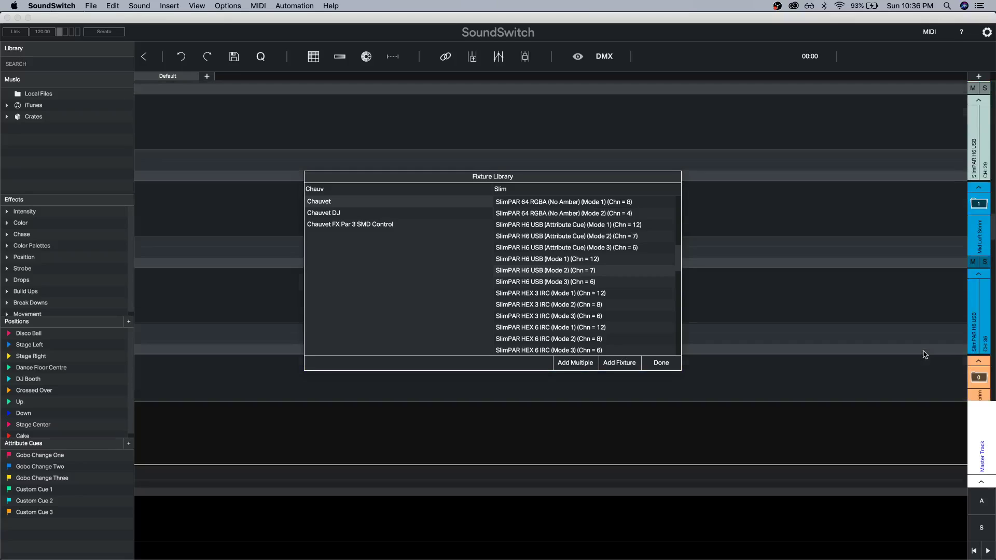
scroll(924, 354, down, 1)
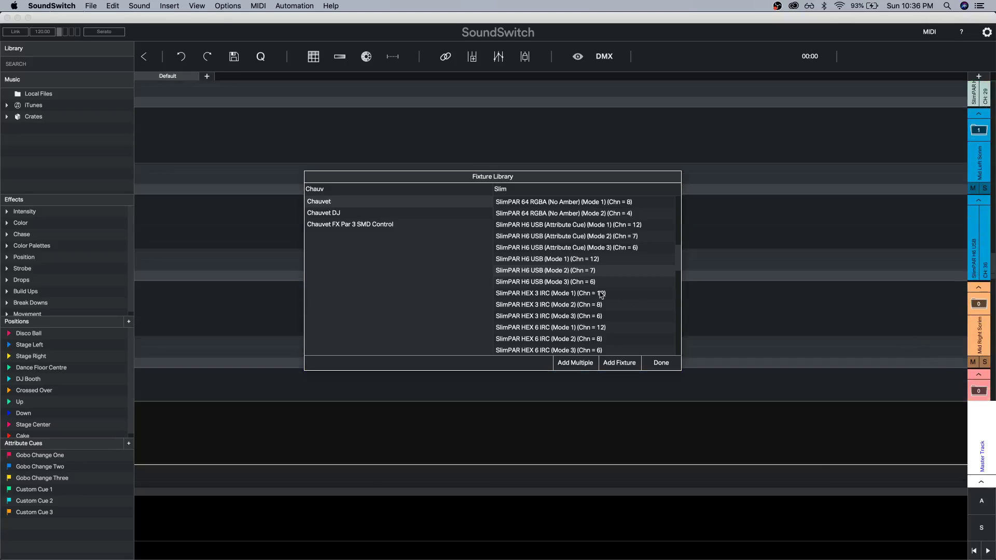
drag(546, 274, 878, 334)
scroll(879, 334, down, 8)
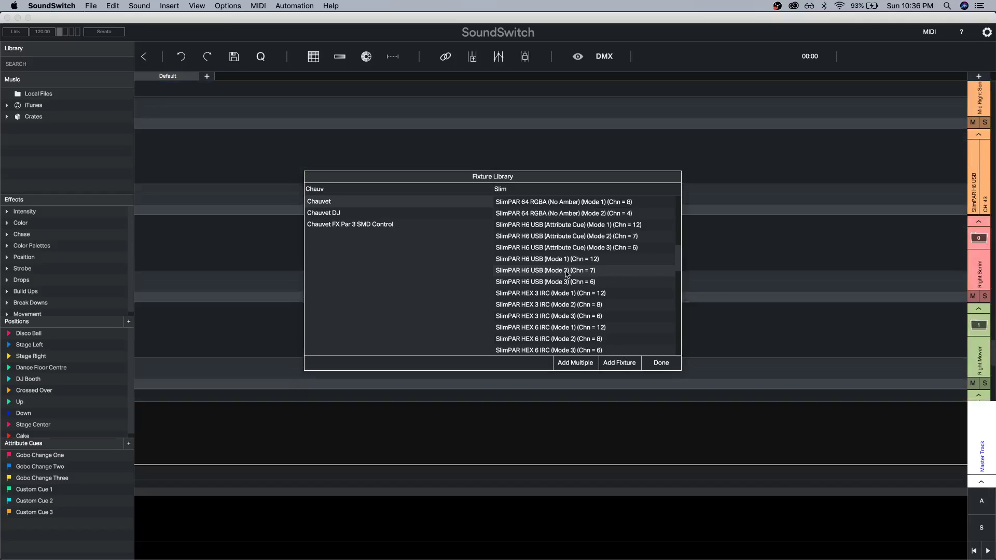
drag(567, 274, 980, 275)
Review the fixture groups and their channel assignments in the DMX Universe Map, then return to the track view.
scroll(923, 289, down, 5)
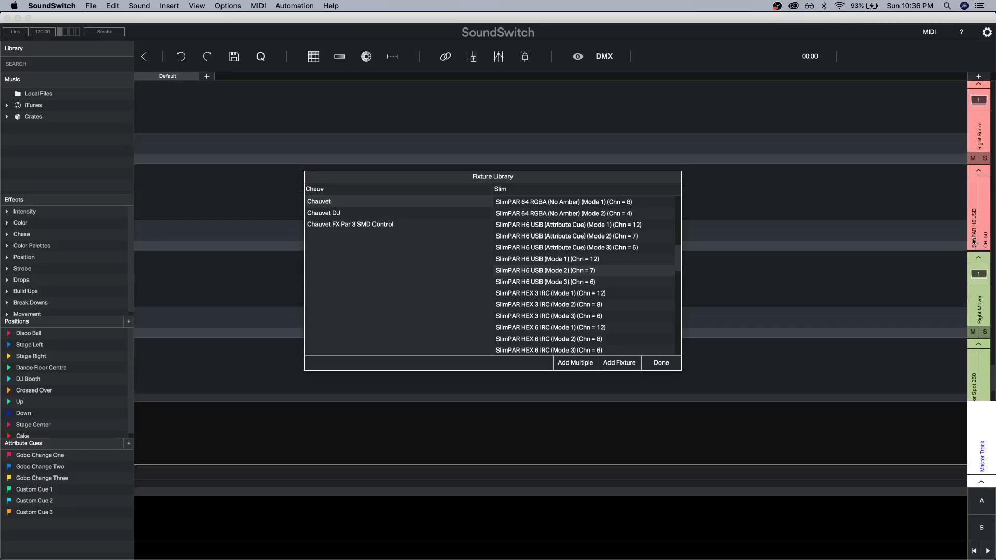
scroll(960, 267, up, 4)
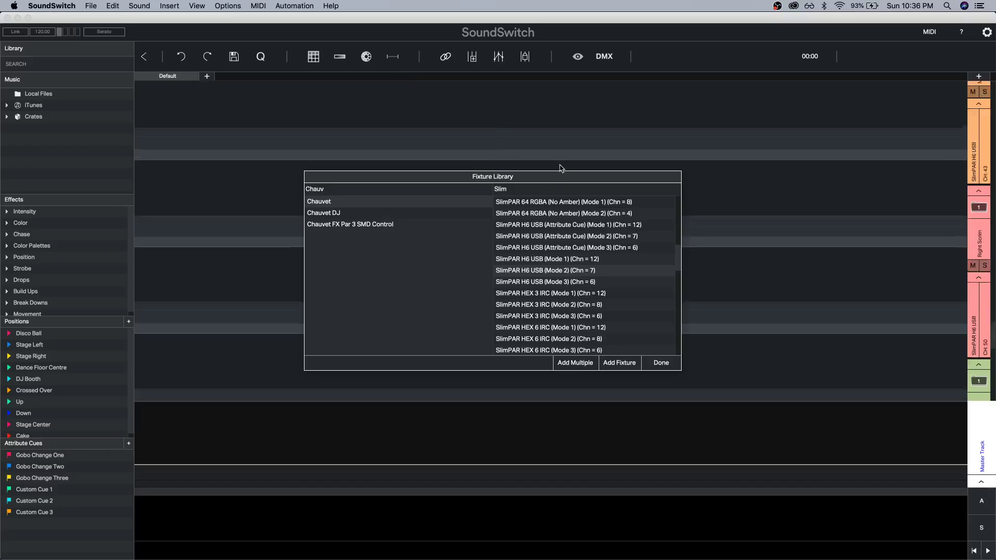
scroll(560, 167, up, 6)
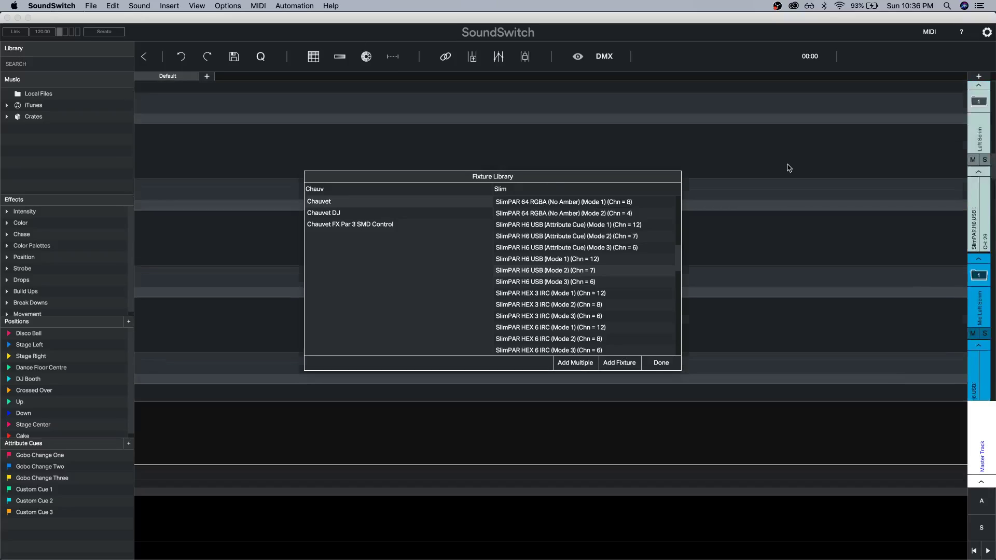
scroll(789, 168, up, 3)
click(593, 57)
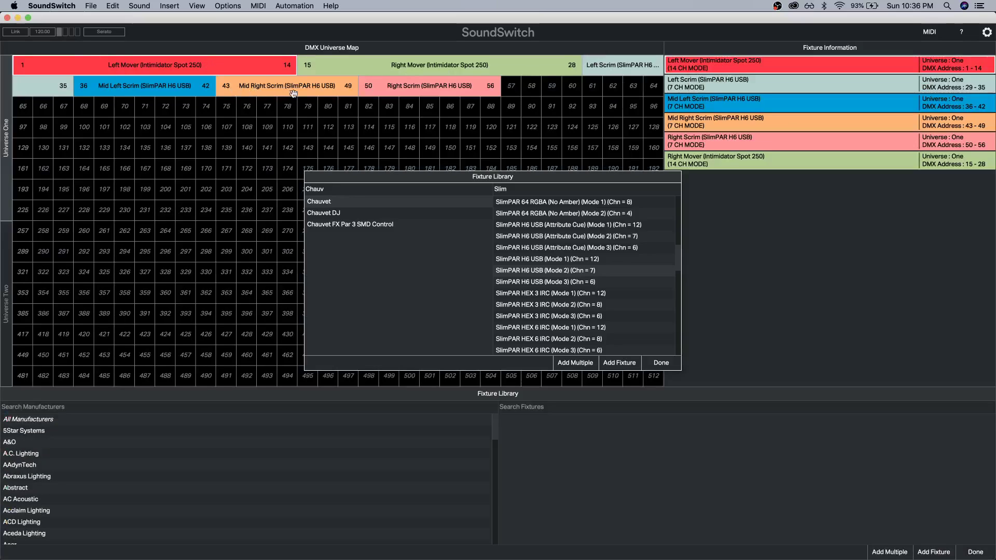
click(985, 553)
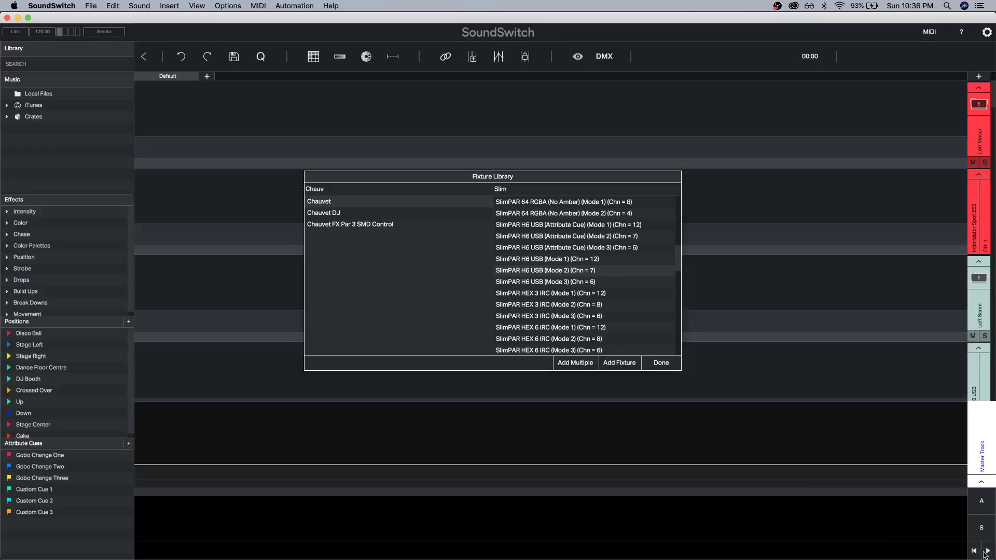
Clear the fixture name filter, filter manufacturers by "zz" and choose zzzCapture 2019 Student Fixtures.
click(505, 190)
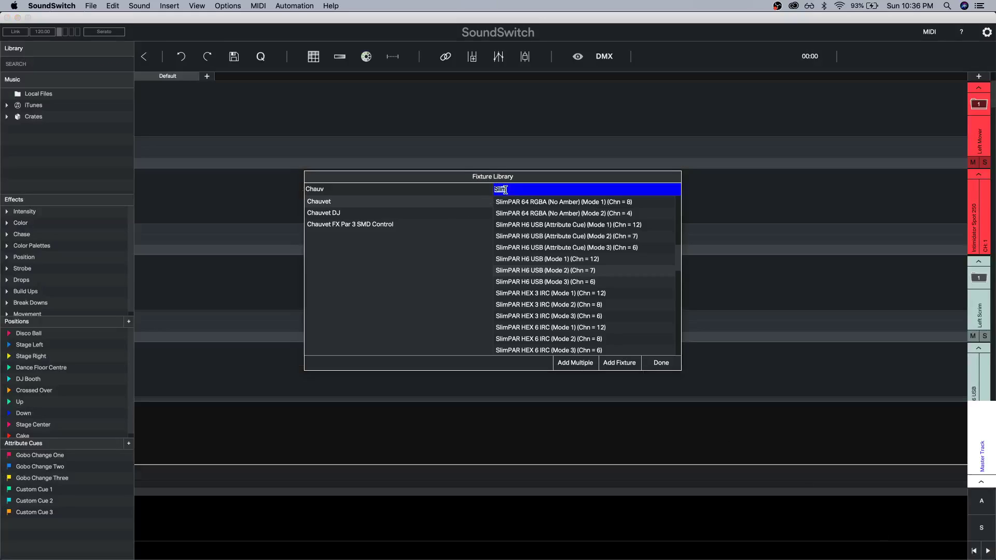
key(BackSpace)
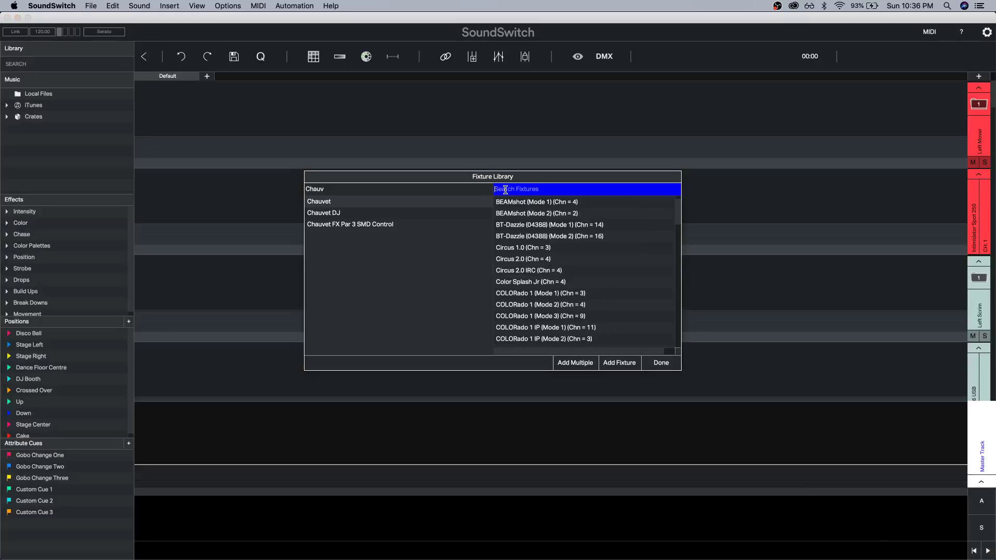
click(382, 191)
text(zz)
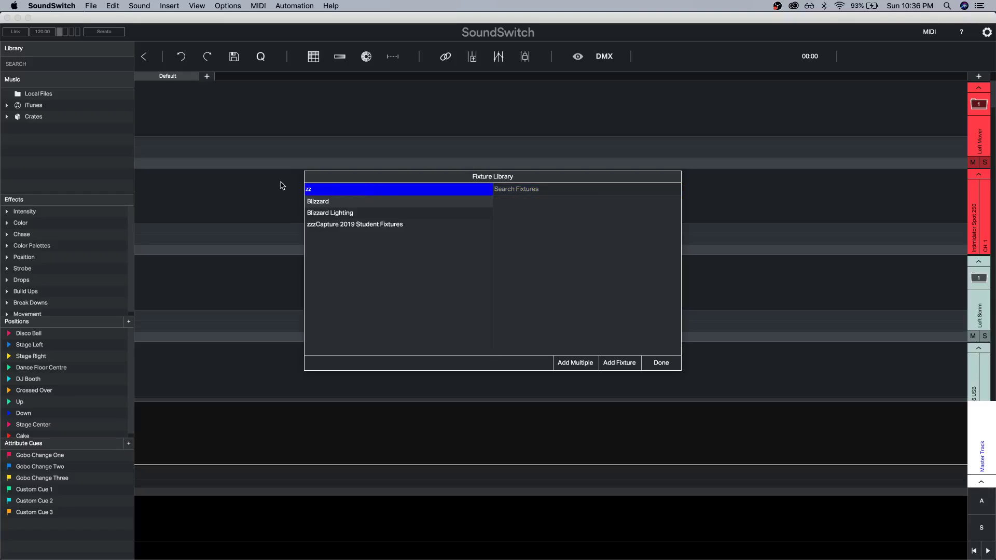
click(369, 226)
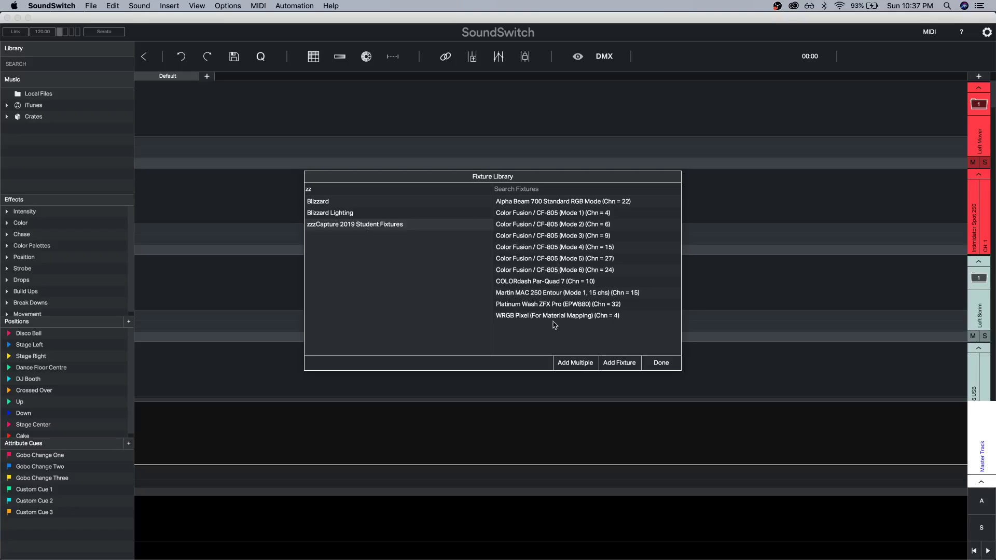
Add one Martin MAC 250 Entour (Mode 1, 15 chs) (Chn = 15) fixture each to the Left Mover and Right Mover groups.
click(508, 295)
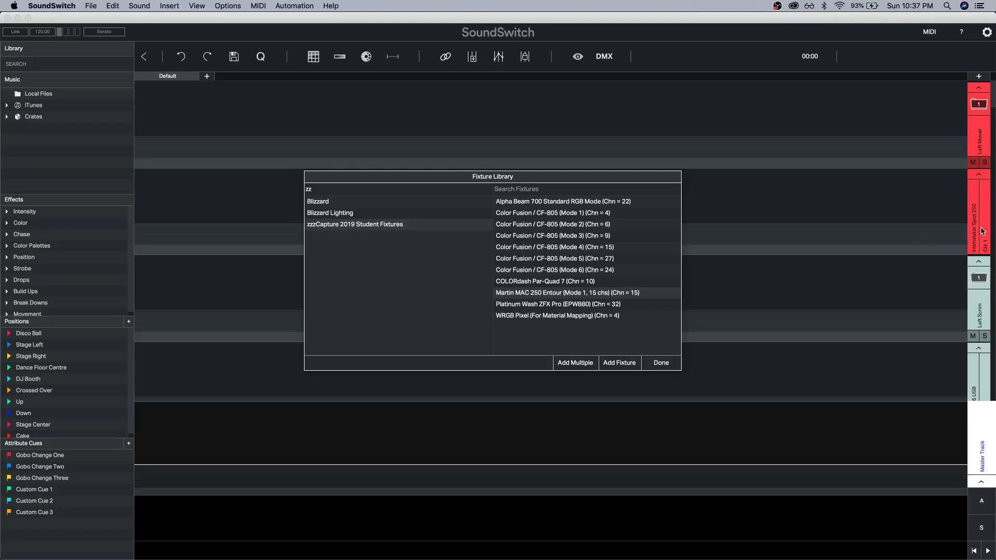
drag(559, 296, 982, 139)
scroll(859, 205, down, 5)
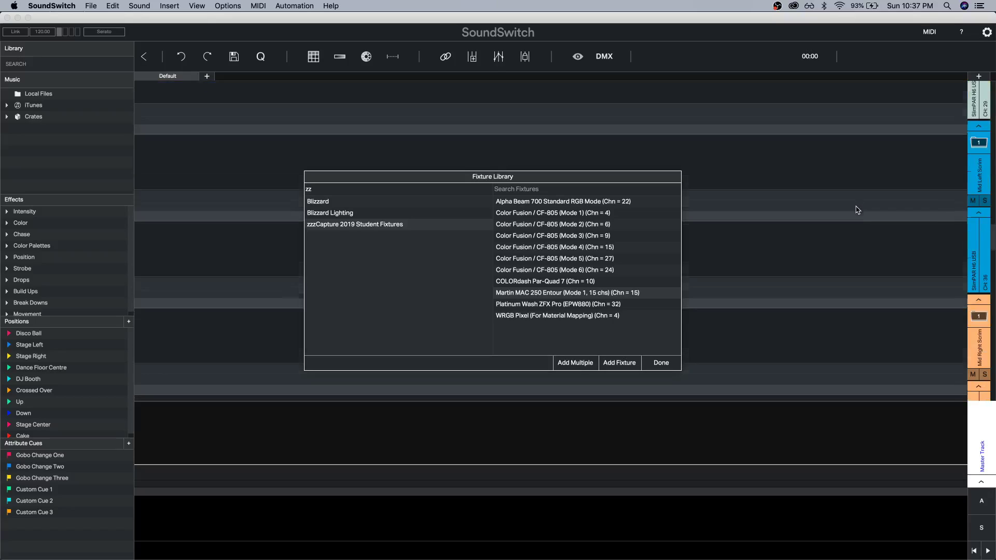
scroll(857, 209, down, 8)
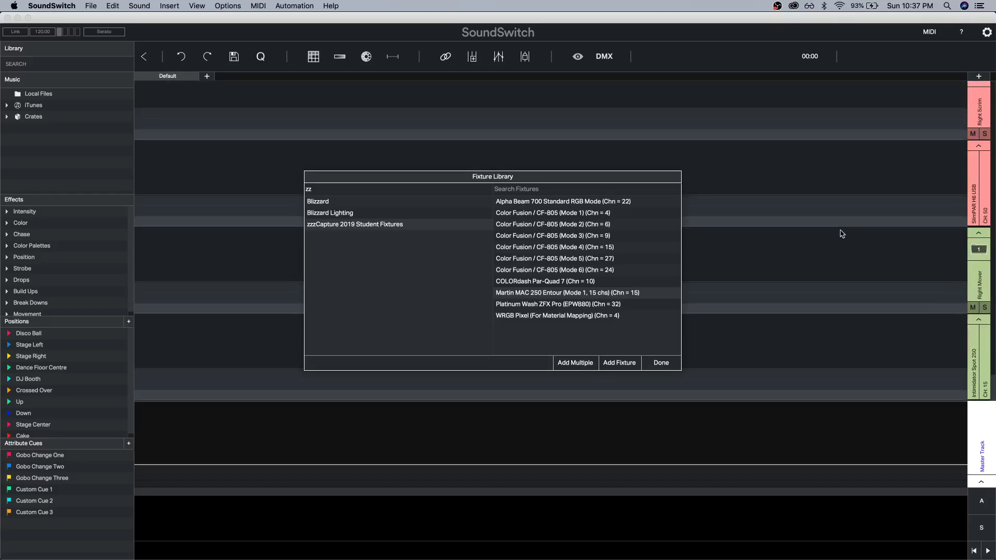
drag(577, 297, 970, 272)
Add one COLORdash Par-Quad 7 (Chn = 10) fixture each to the Left Scrim and Mid Left Scrim groups.
scroll(884, 311, up, 5)
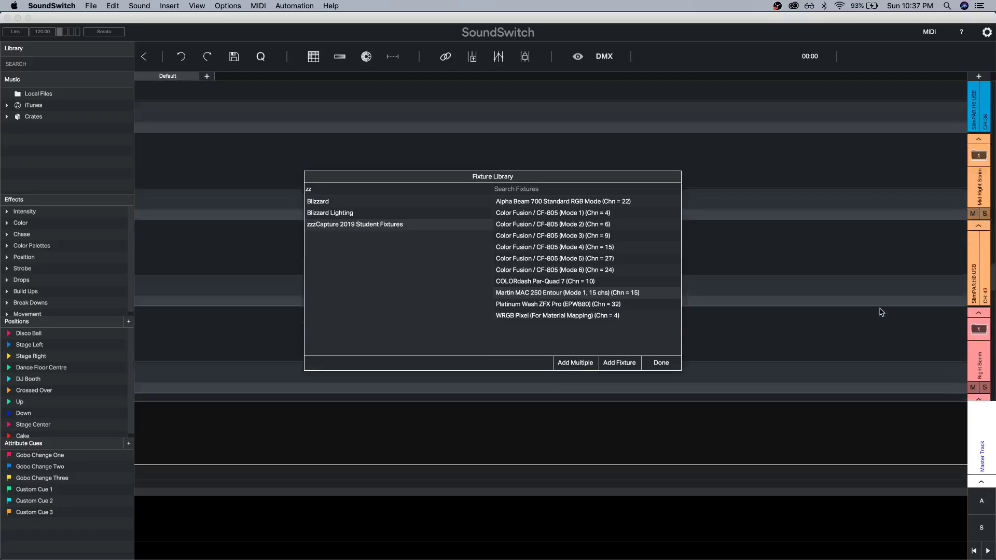
scroll(876, 315, up, 3)
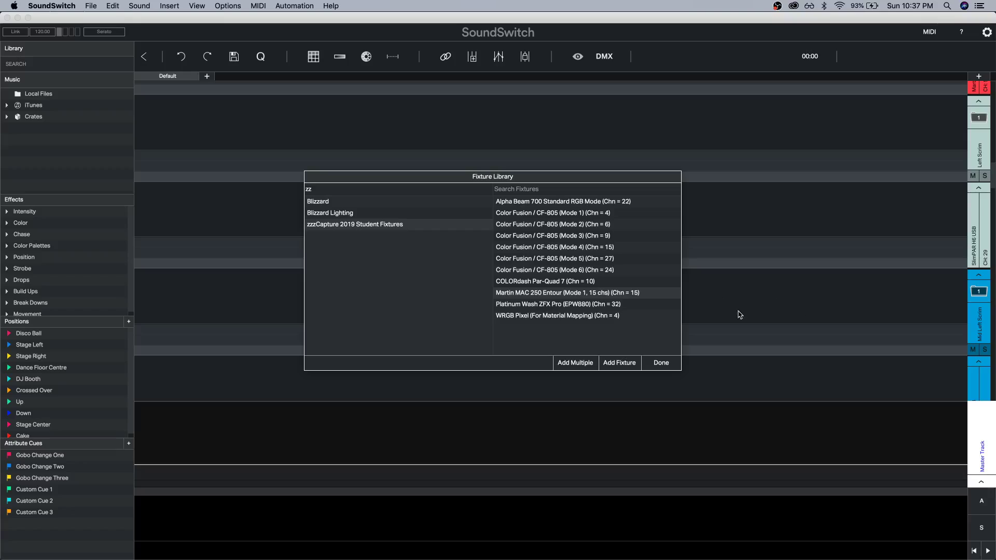
scroll(730, 325, up, 2)
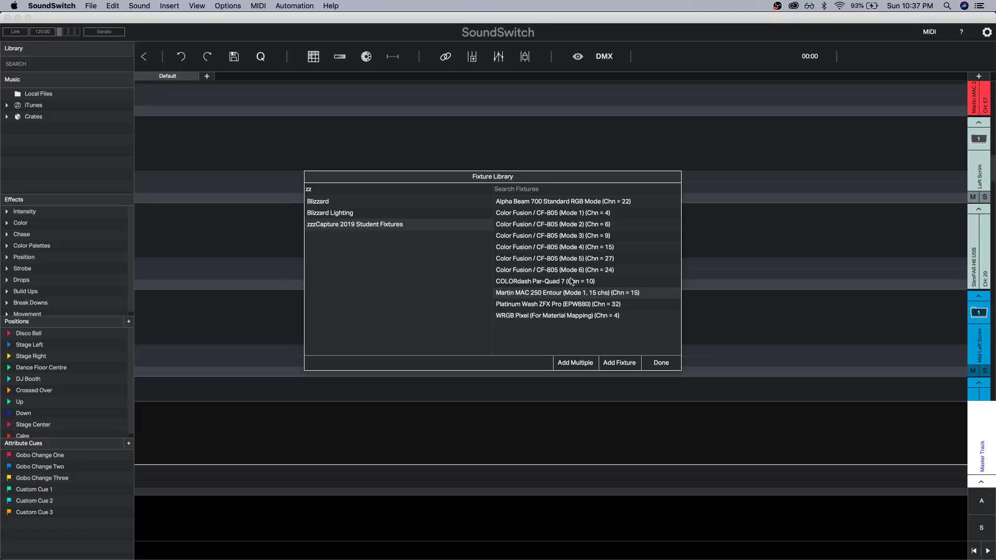
click(571, 283)
scroll(863, 260, up, 4)
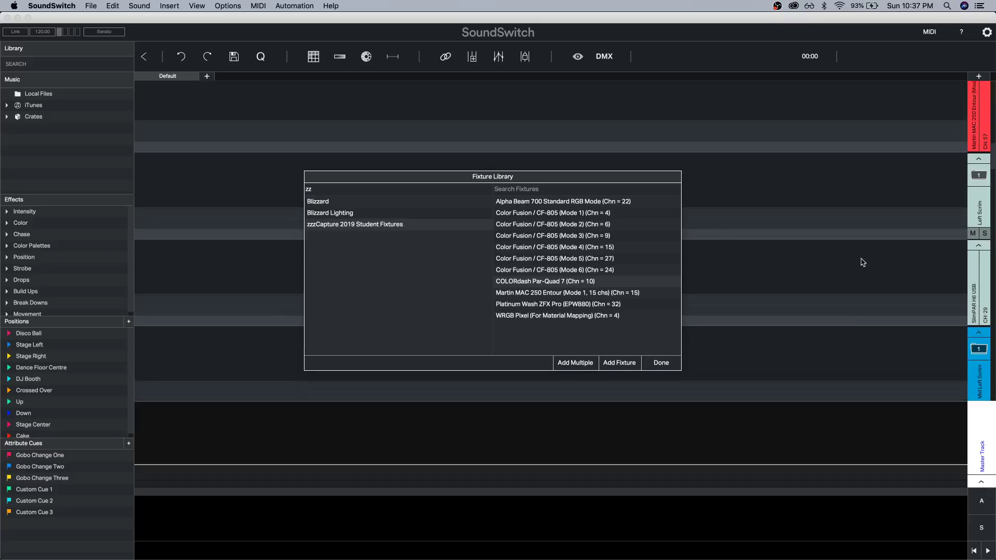
scroll(863, 262, down, 4)
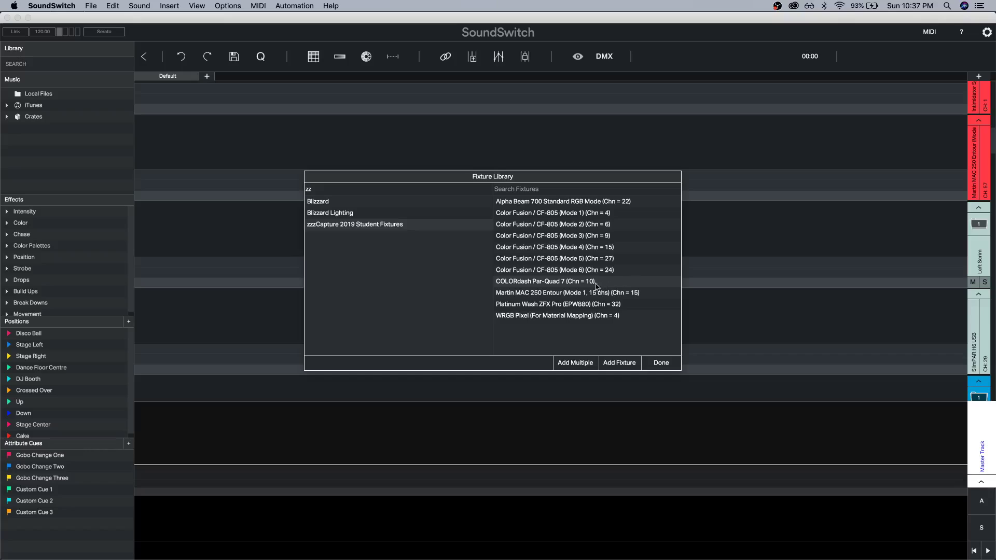
drag(597, 283, 979, 242)
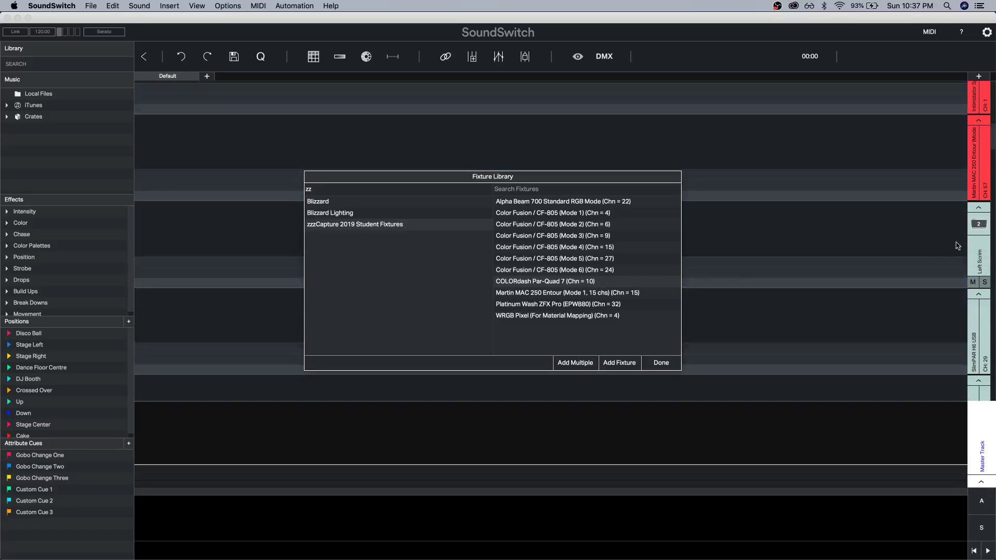
scroll(916, 265, down, 4)
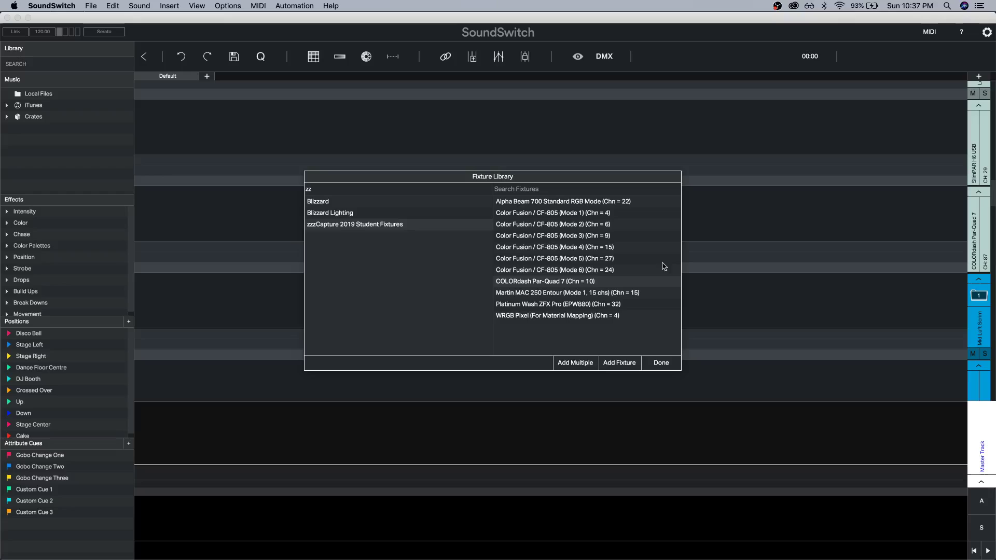
drag(564, 284, 979, 328)
Add one COLORdash Par-Quad 7 (Chn = 10) fixture each to the Mid Right Scrim and Right Scrim groups and close the library.
scroll(930, 319, down, 5)
scroll(930, 314, down, 3)
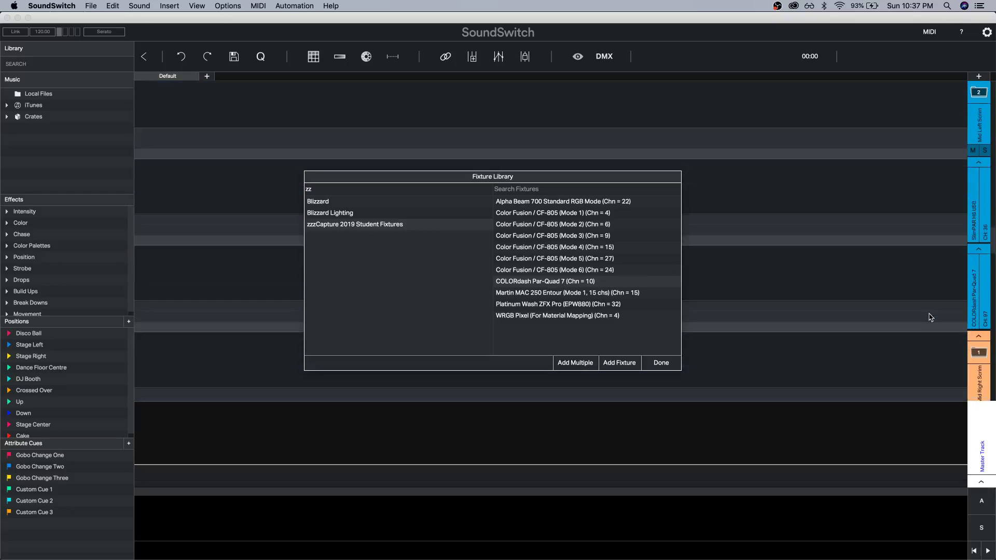
drag(562, 276, 895, 322)
scroll(893, 321, down, 4)
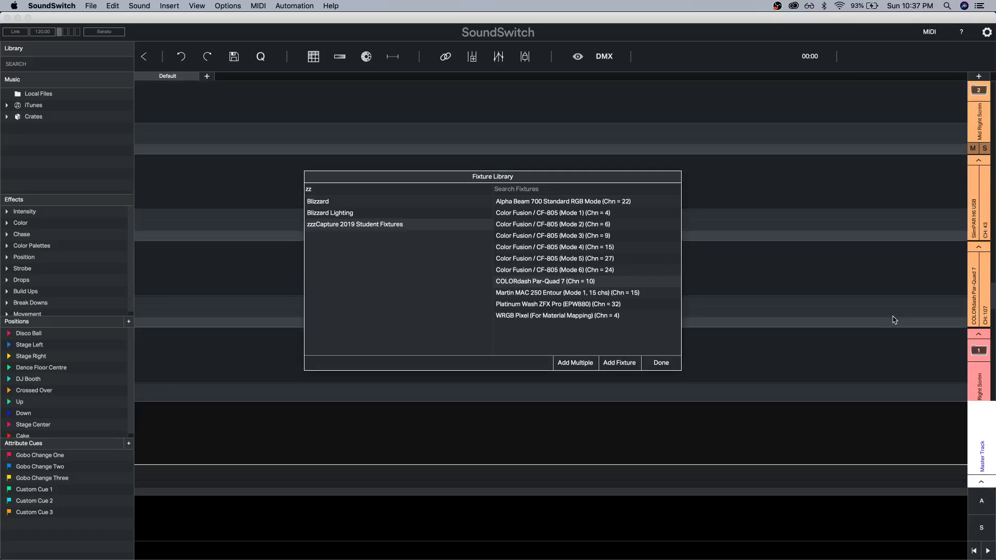
drag(580, 286, 978, 315)
click(669, 363)
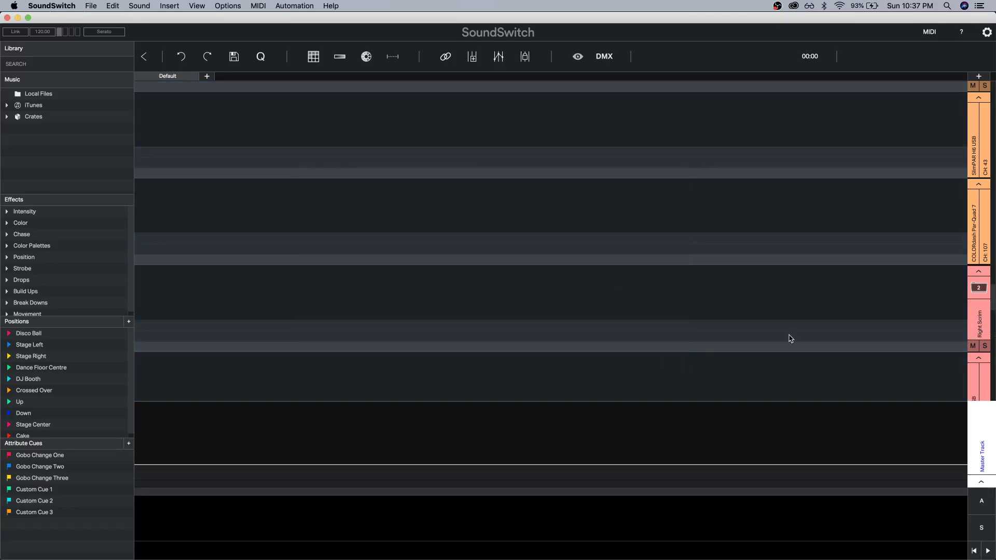
scroll(786, 340, down, 5)
scroll(782, 340, down, 2)
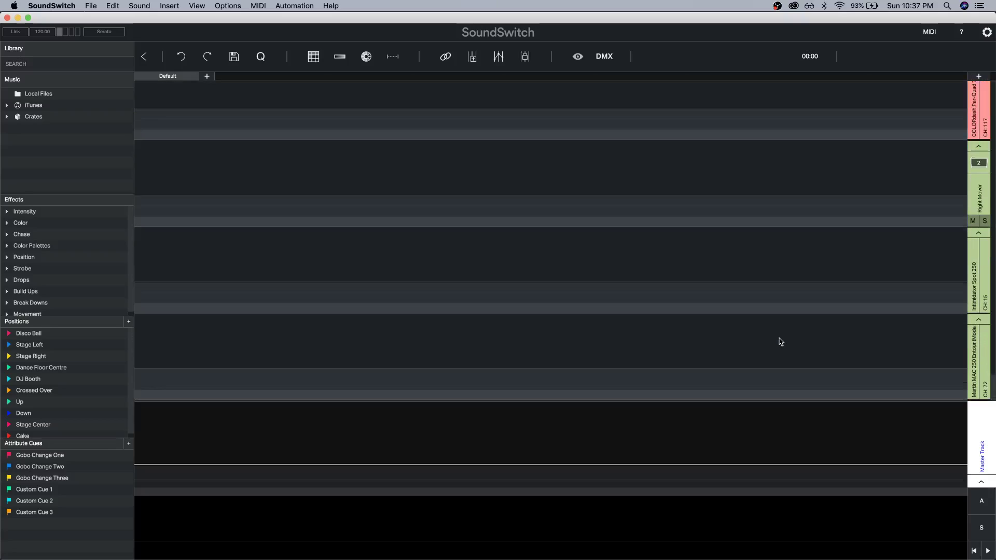
scroll(780, 341, up, 6)
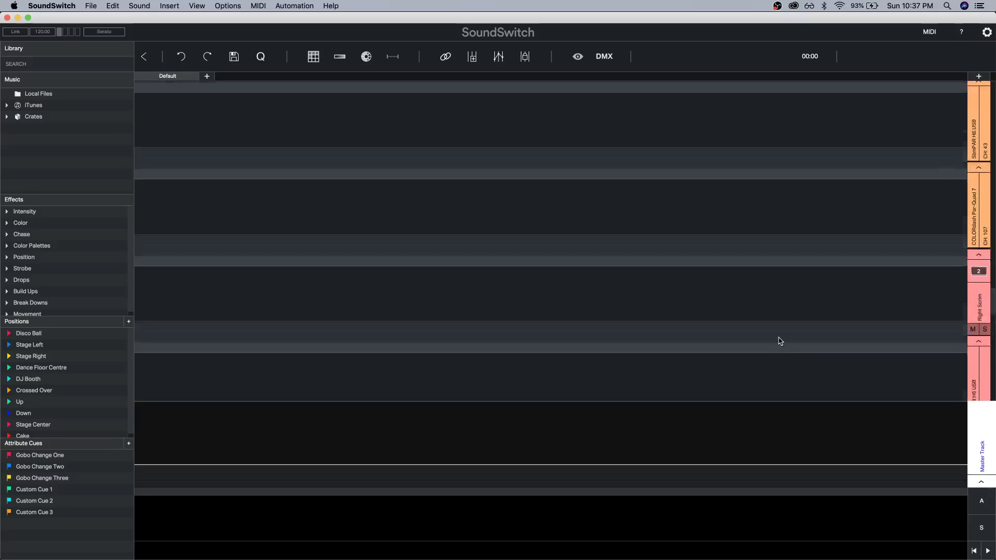
Open the DMX universe map and move the Left Mover Martin MAC 250 Entour to Universe Two at address 1.
scroll(781, 341, down, 8)
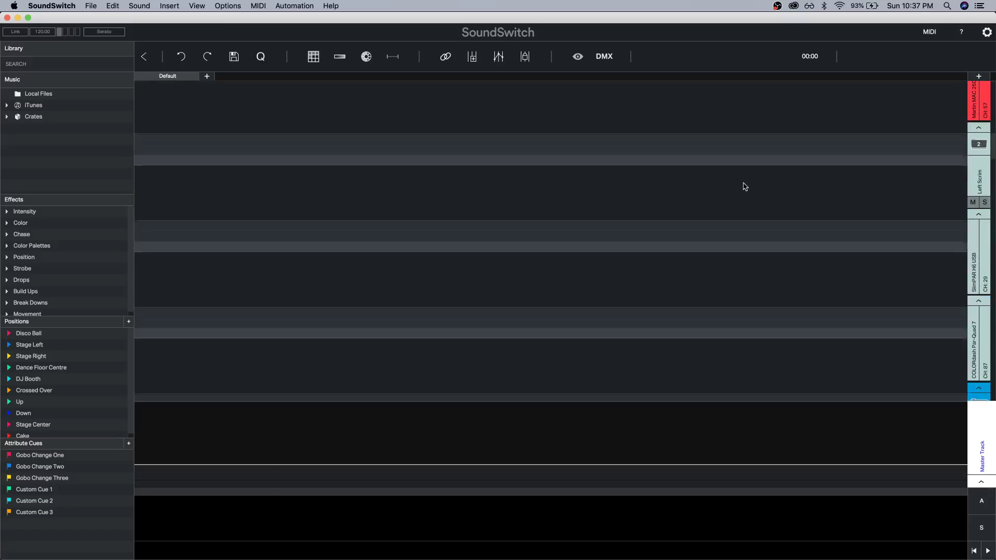
scroll(742, 185, up, 3)
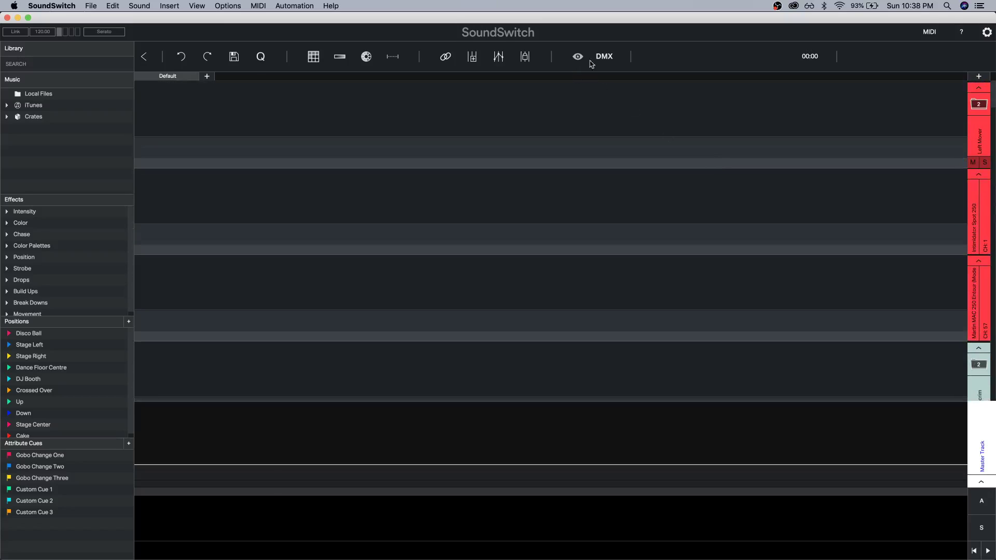
click(604, 56)
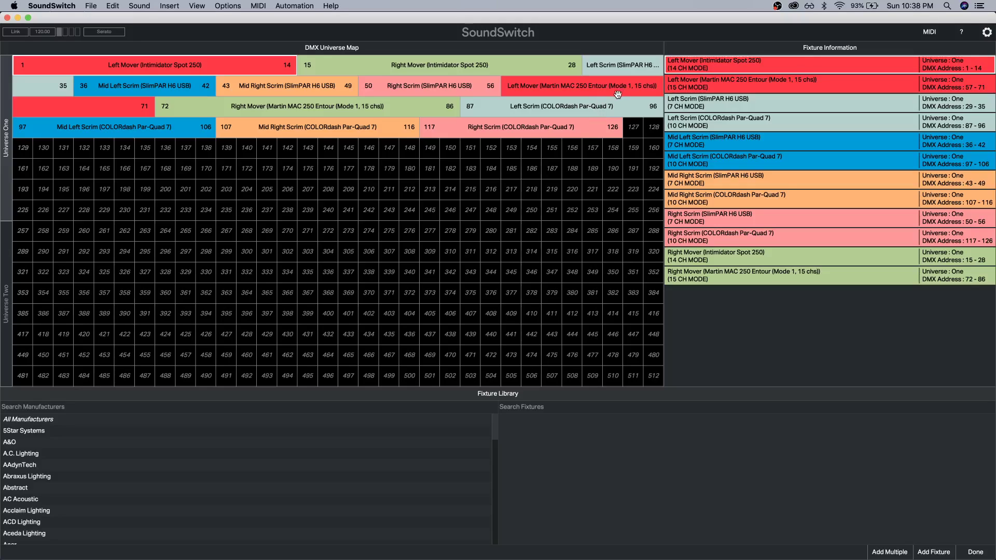
click(709, 72)
click(709, 84)
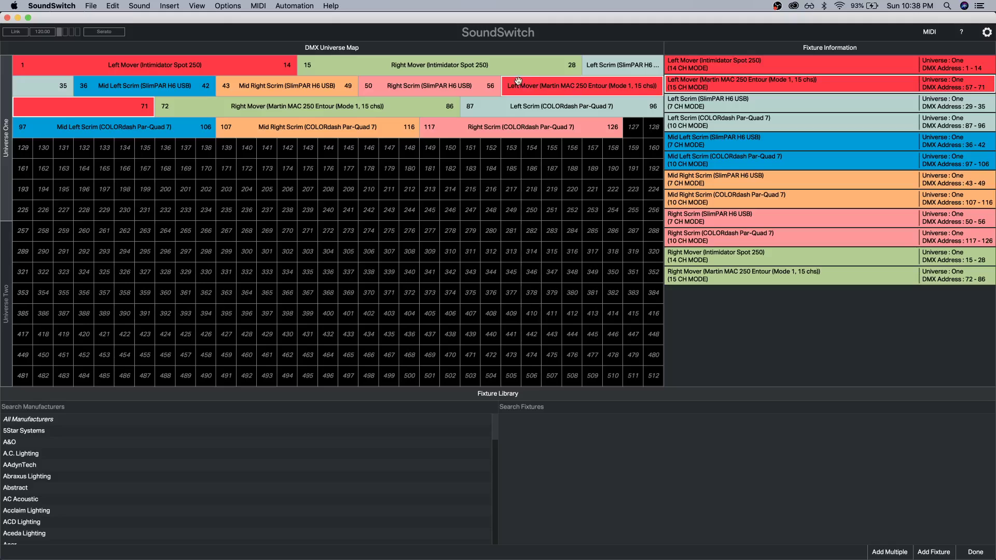
drag(543, 85, 23, 62)
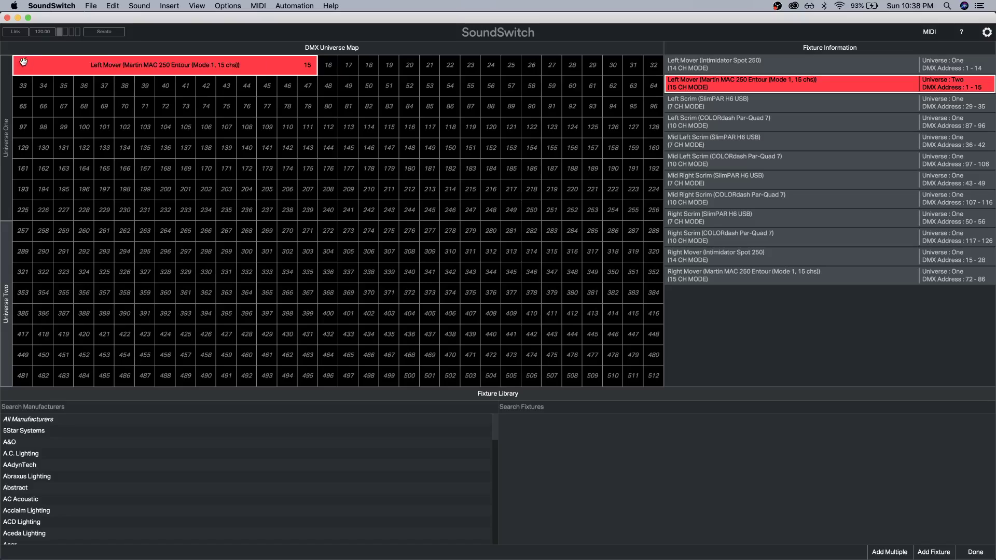
Move the Right Mover Martin MAC 250 Entour from Universe One to Universe Two at address 16.
click(6, 129)
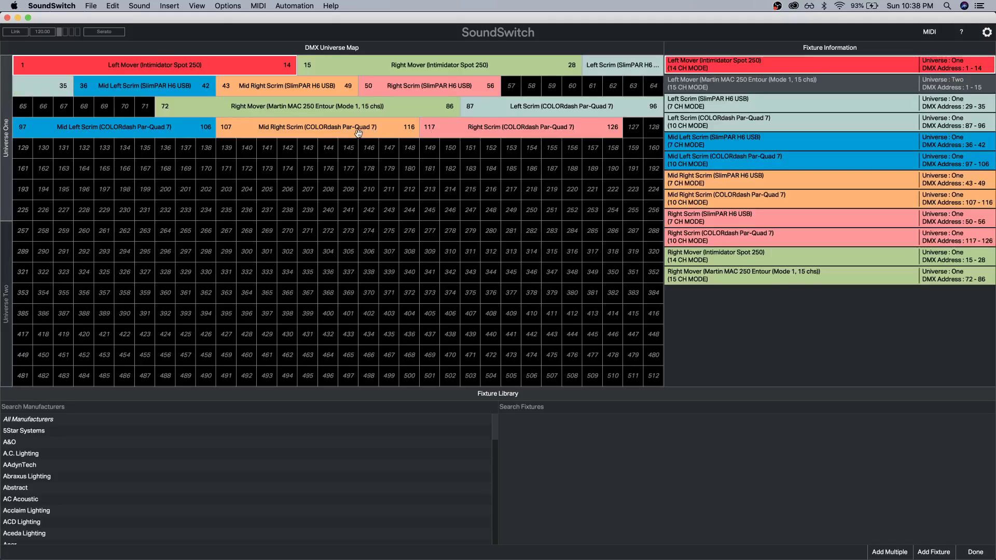
click(245, 107)
drag(246, 107, 5, 284)
drag(598, 272, 355, 55)
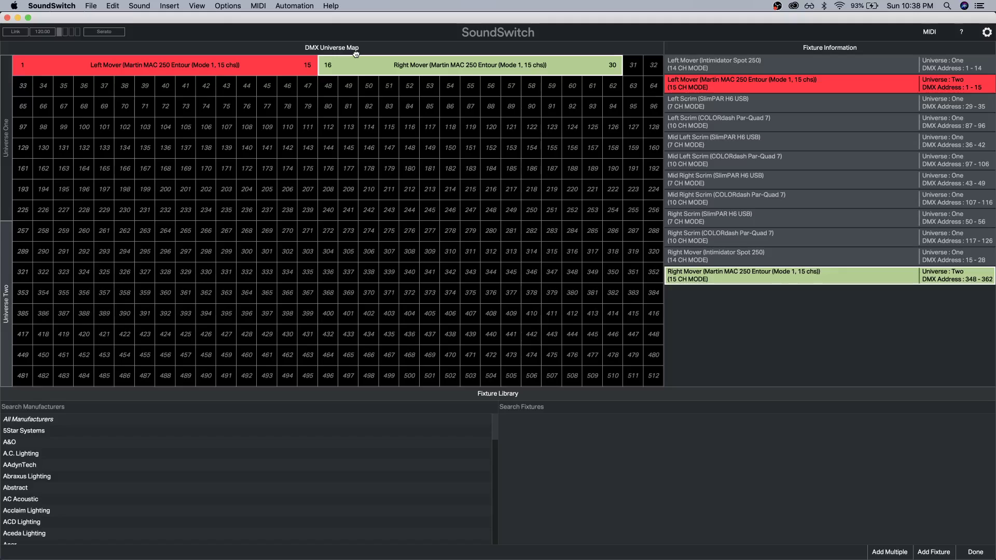
Move the Left Scrim and Mid Left Scrim COLORdash Par-Quad 7 fixtures to Universe Two at addresses 31 and 41.
click(4, 134)
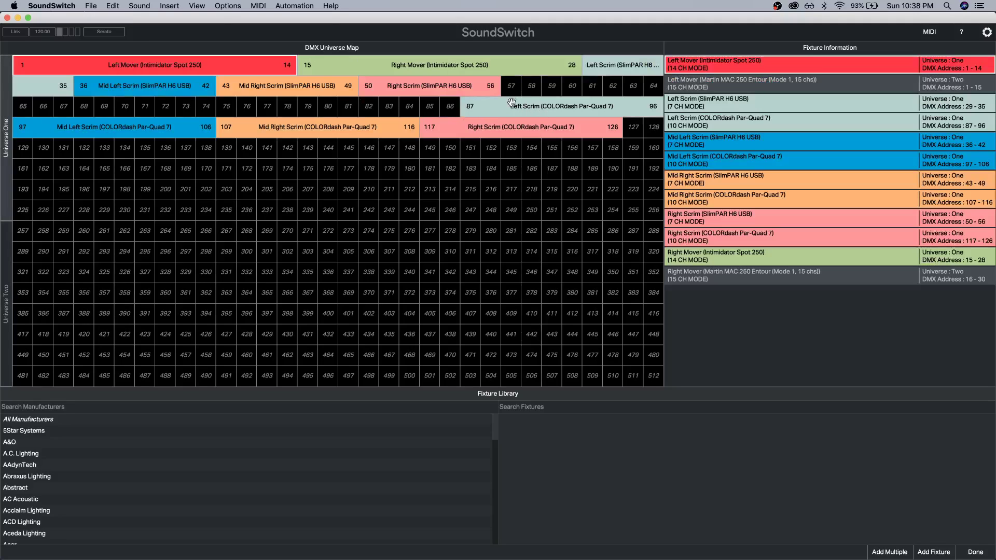
drag(510, 107, 634, 66)
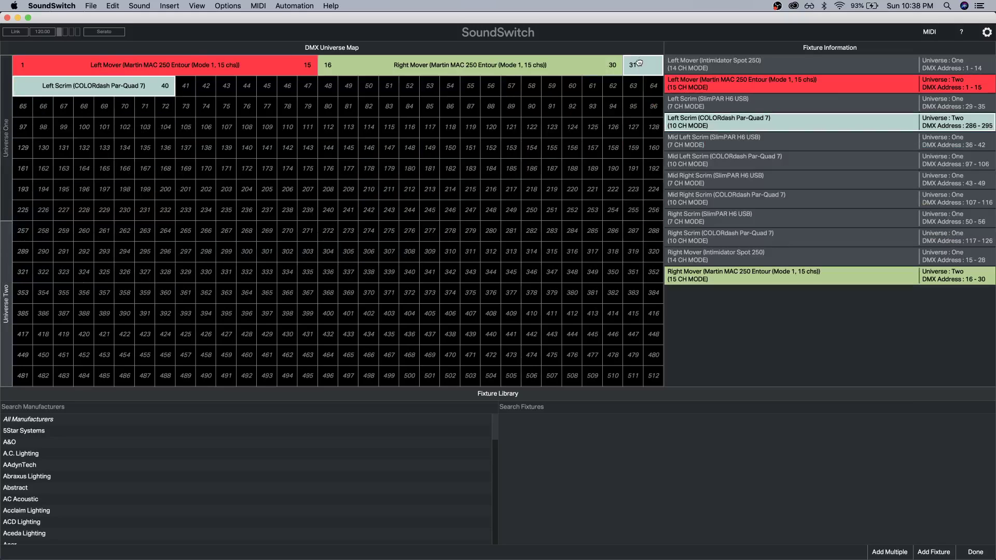
click(10, 152)
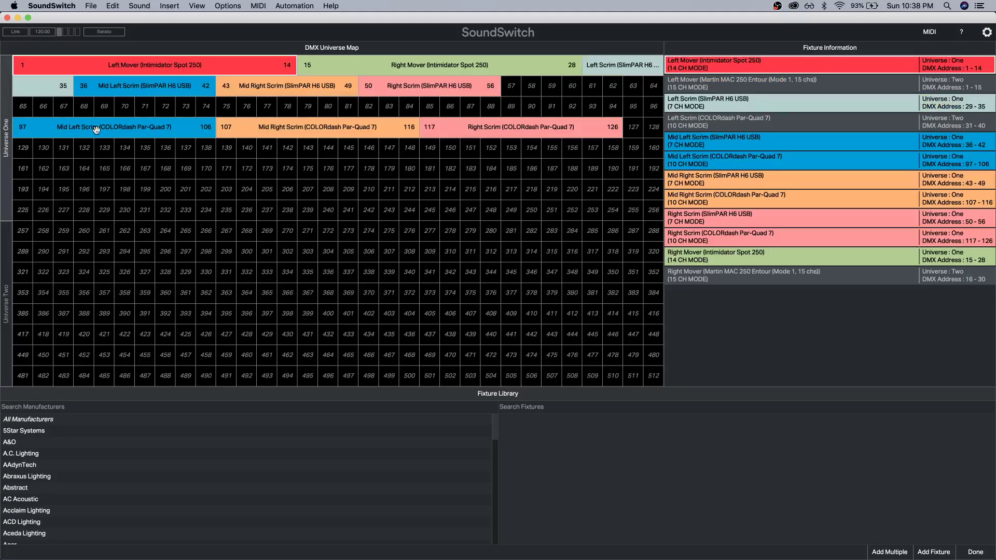
drag(89, 127, 9, 308)
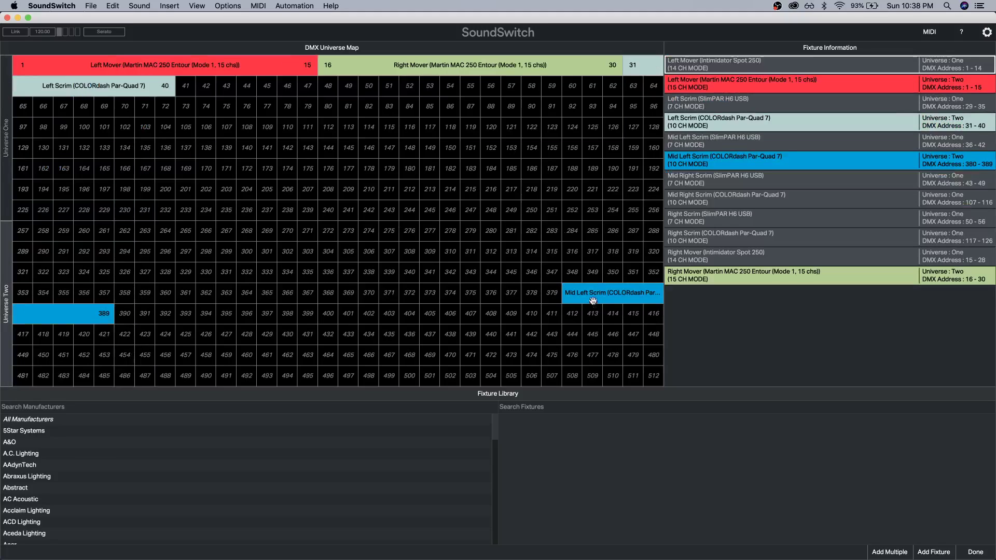
drag(593, 299, 205, 85)
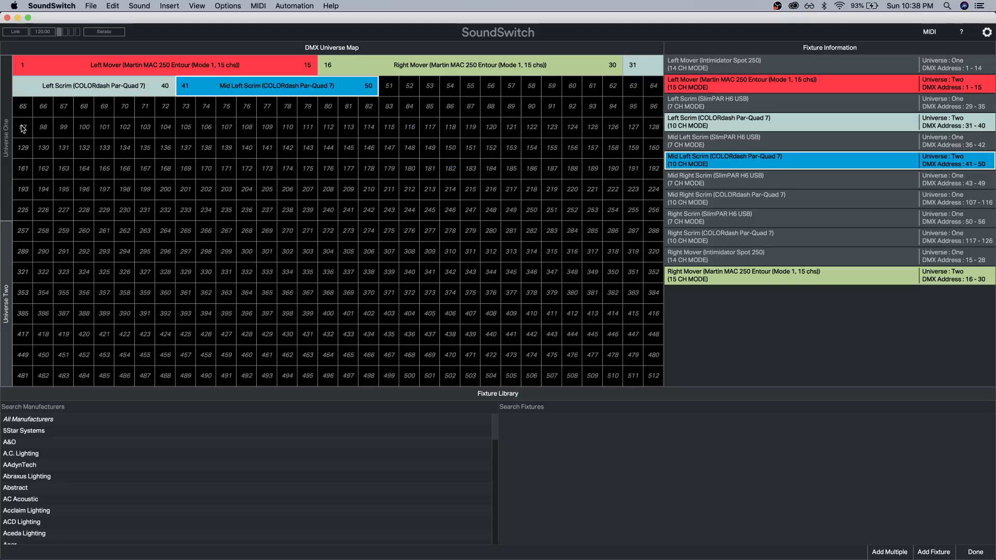
Move the Mid Right Scrim and Right Scrim COLORdash Par-Quad 7 fixtures to Universe Two at addresses 51 and 61 and close the DMX map.
click(7, 134)
drag(291, 129, 7, 284)
drag(621, 252, 394, 85)
click(6, 128)
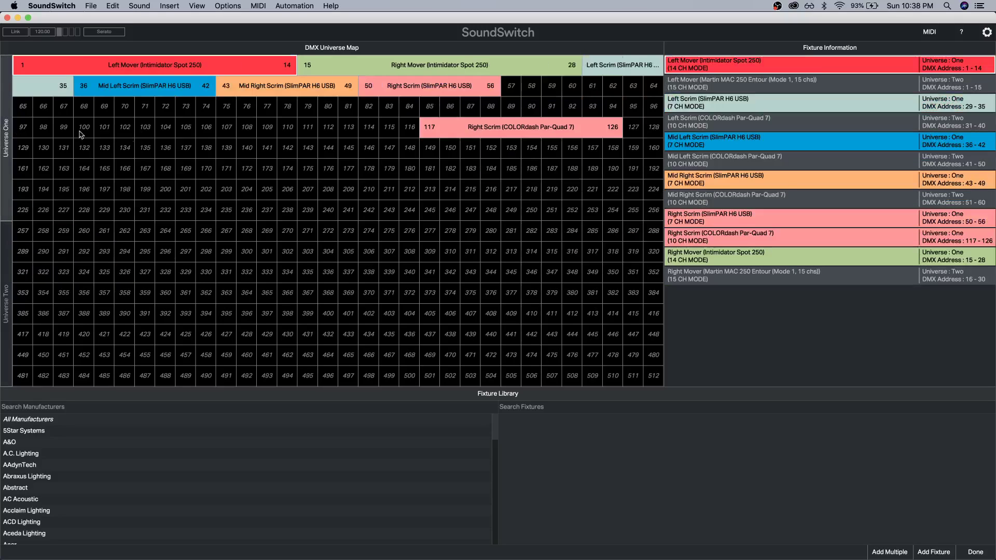
drag(454, 126, 5, 302)
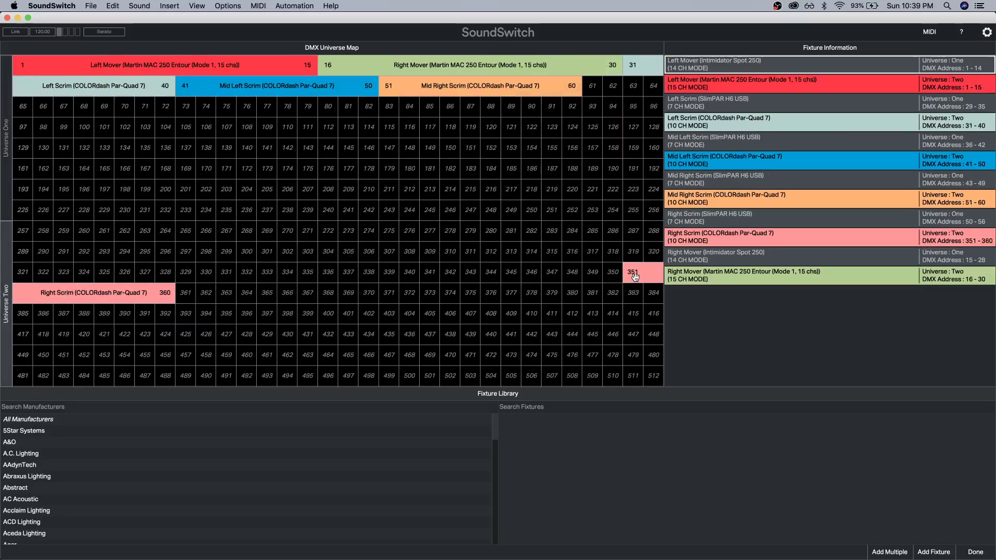
drag(635, 274, 595, 88)
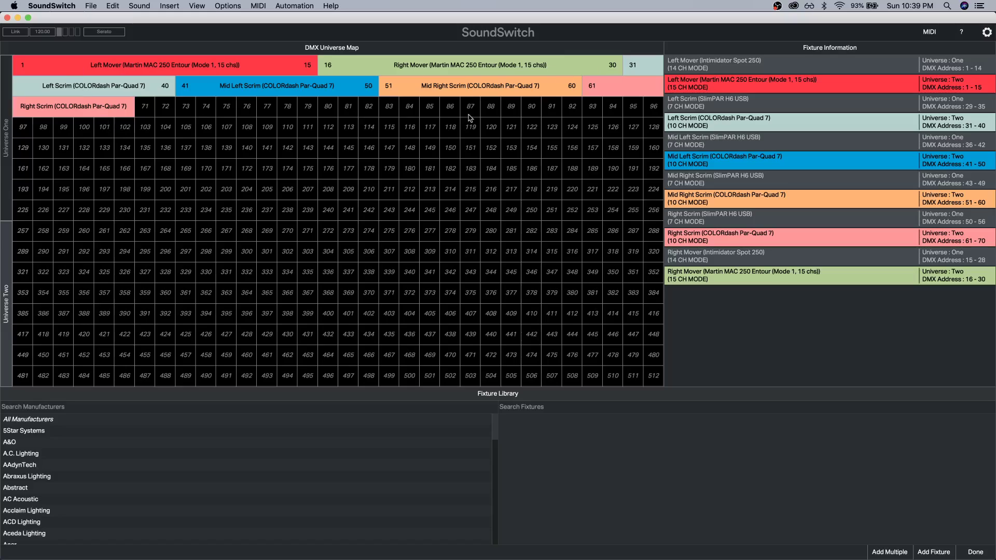
click(8, 155)
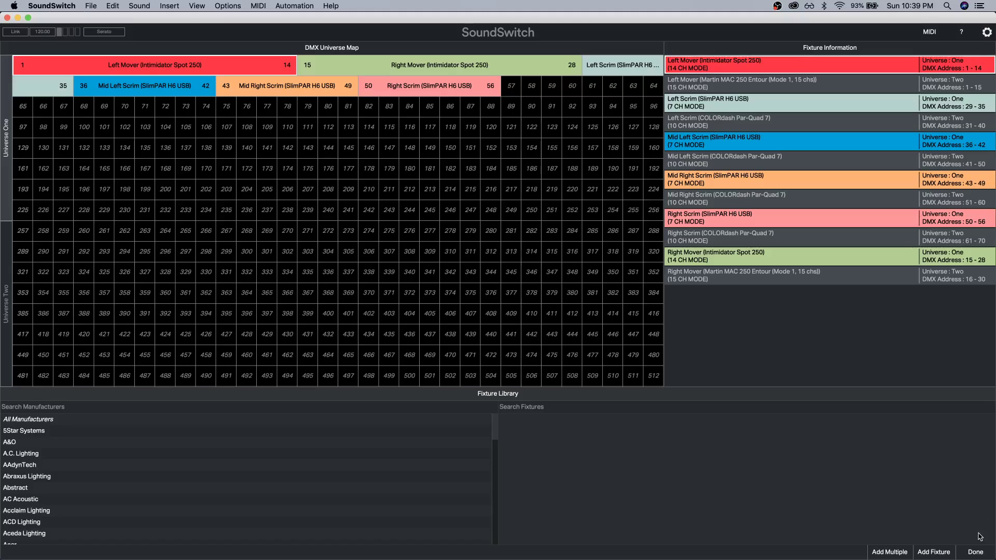
click(978, 552)
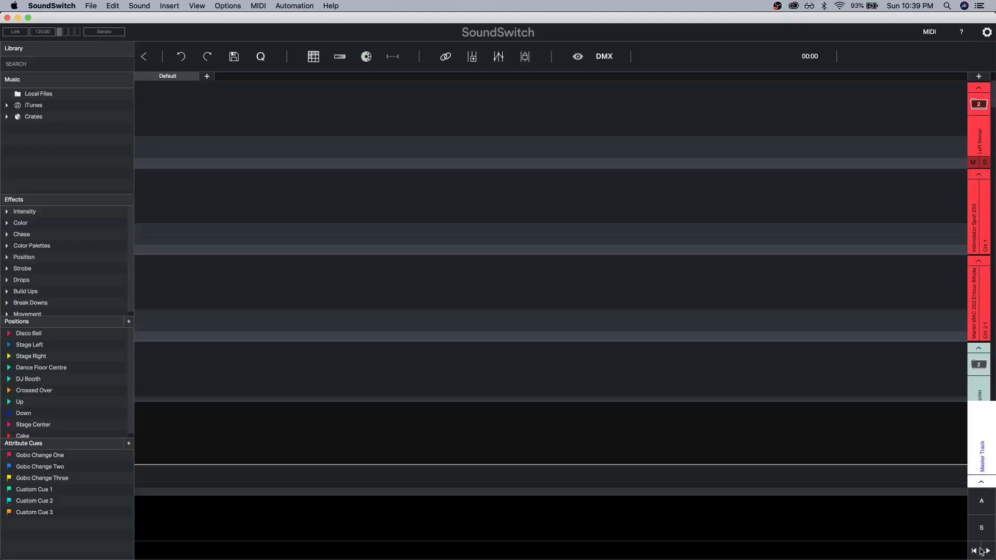
Collapse the mover and scrim groups so their individual fixture tracks are hidden.
click(980, 104)
click(982, 191)
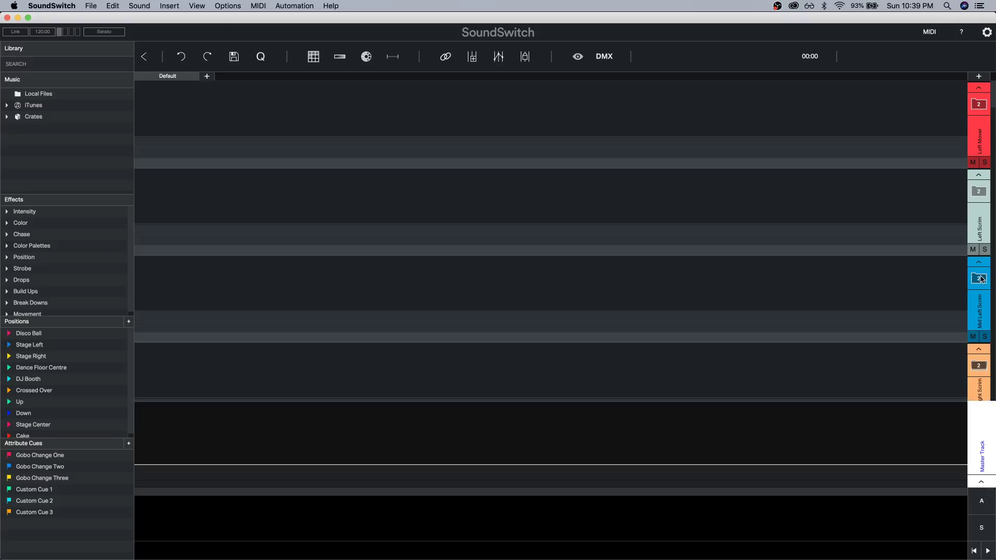
scroll(979, 291, down, 2)
scroll(978, 304, down, 5)
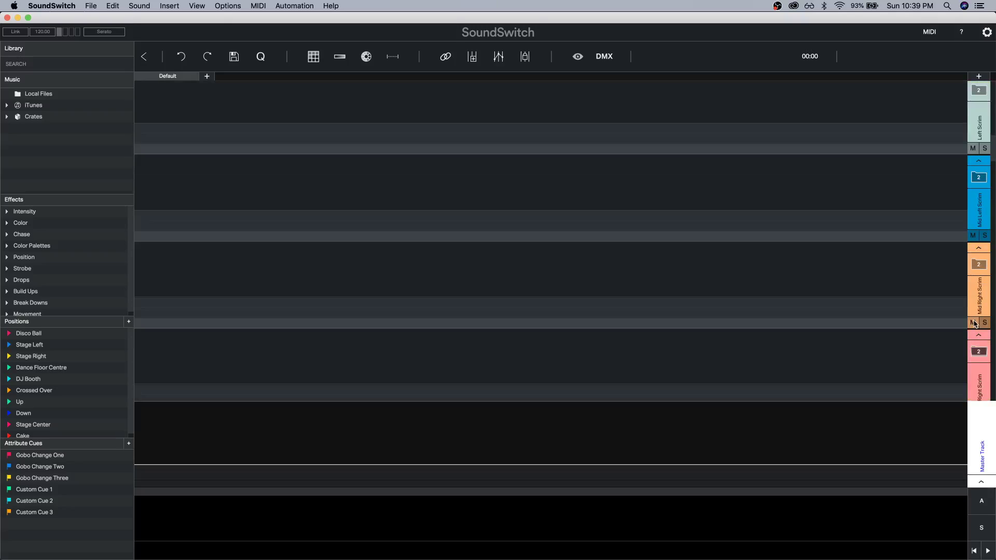
scroll(975, 307, down, 3)
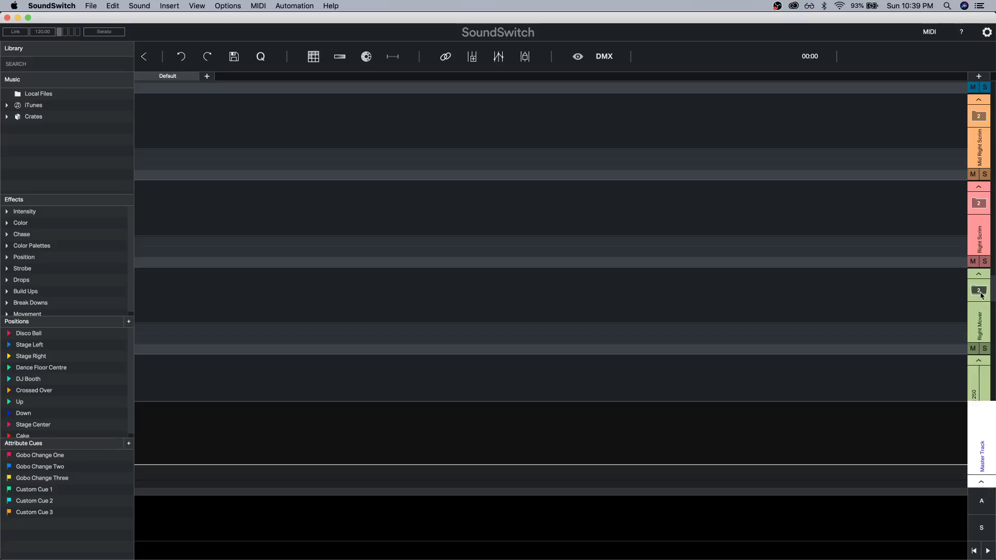
scroll(870, 289, up, 10)
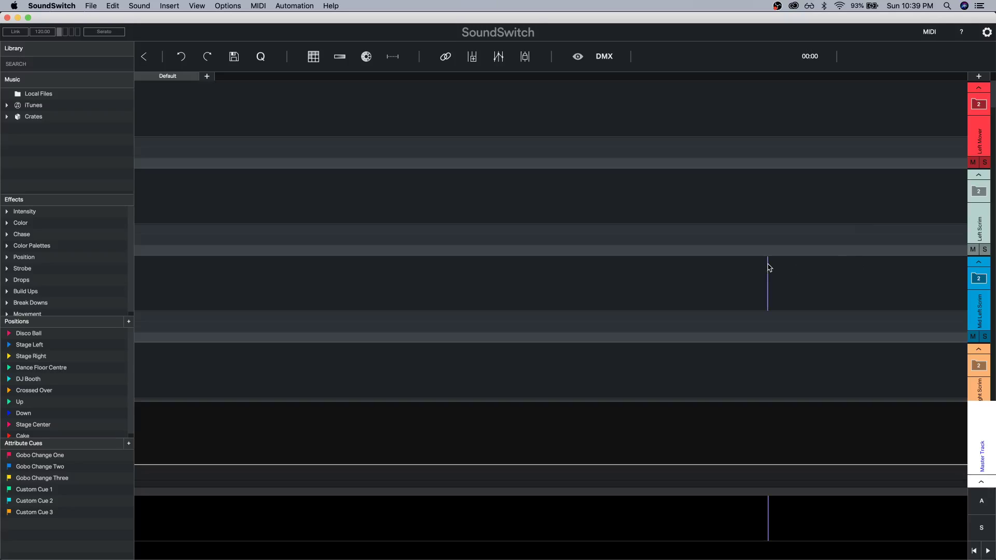
Launch Capture 2019 Student Edition, ignore the upgrade offer and start a new project in a maximized window.
key(super+space)
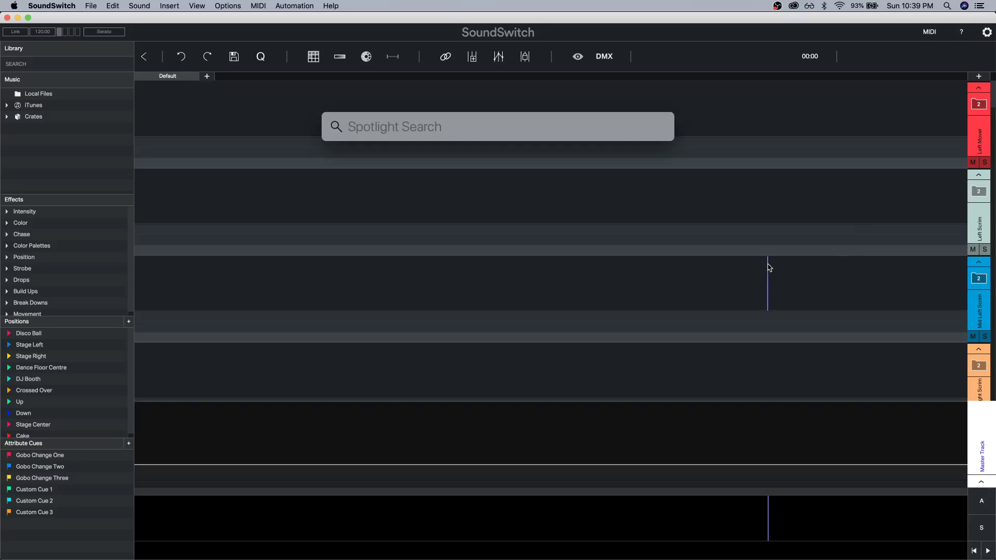
text(cap)
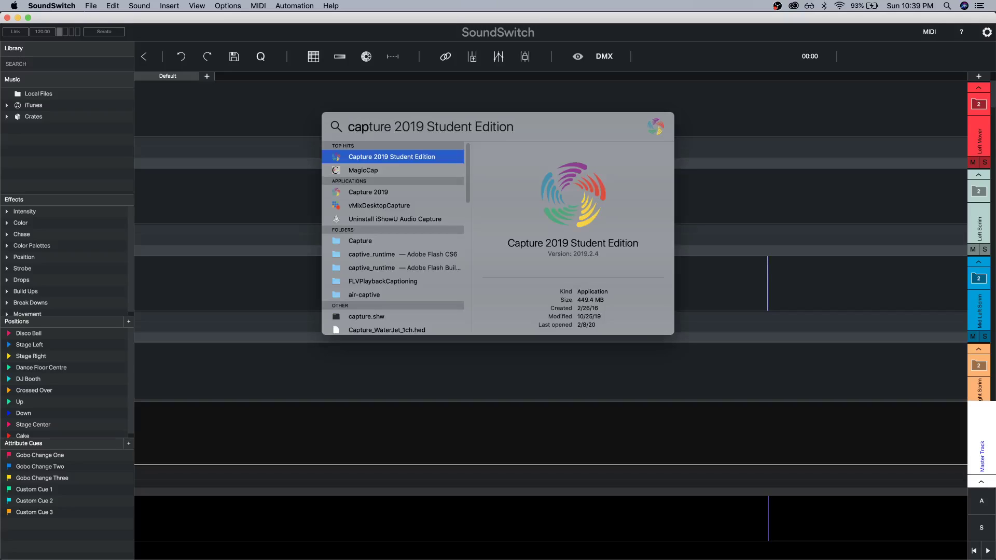
key(Return)
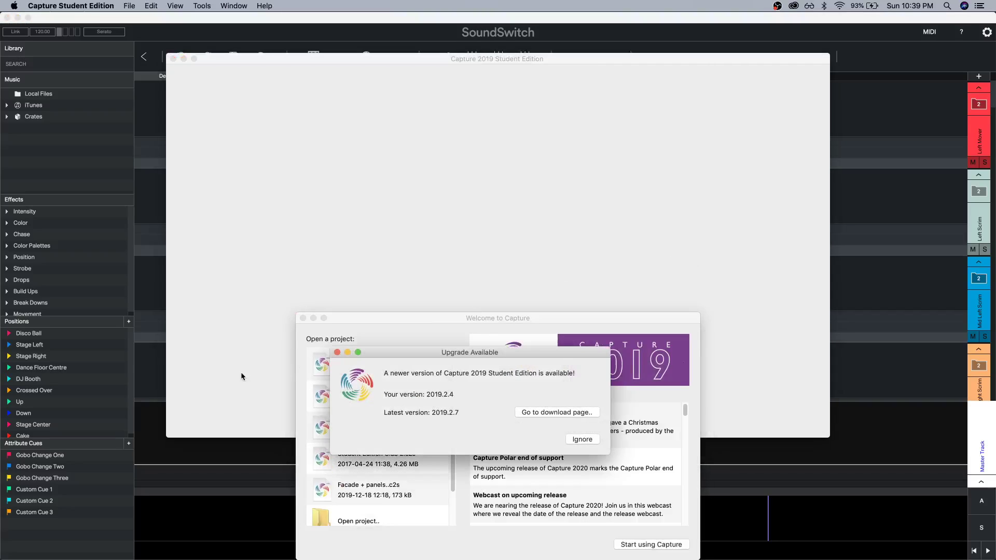
click(587, 440)
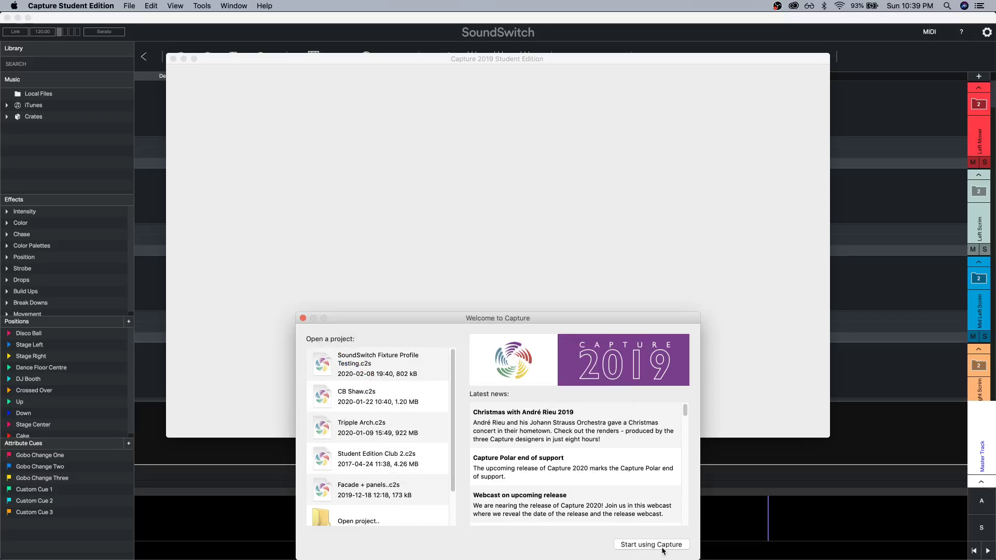
click(651, 545)
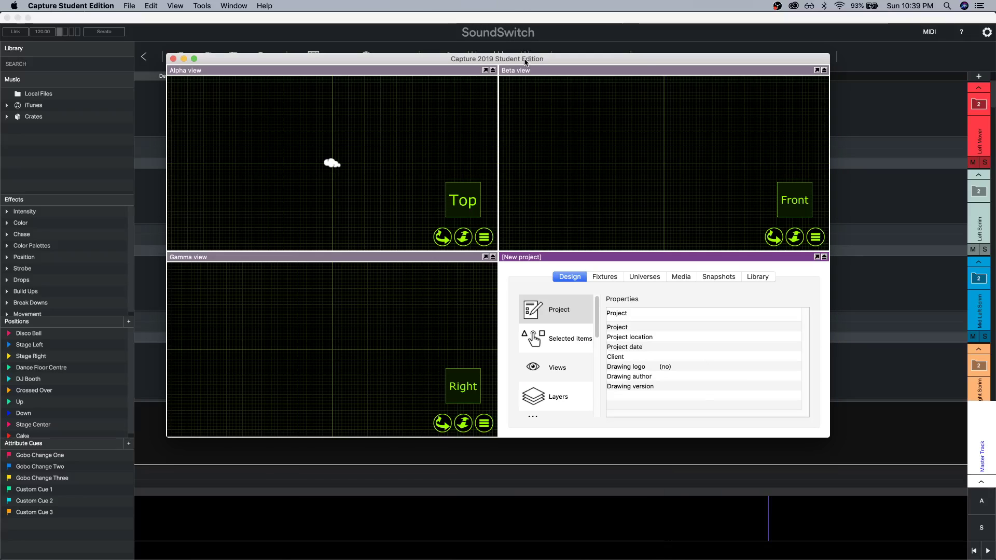
double_click(525, 63)
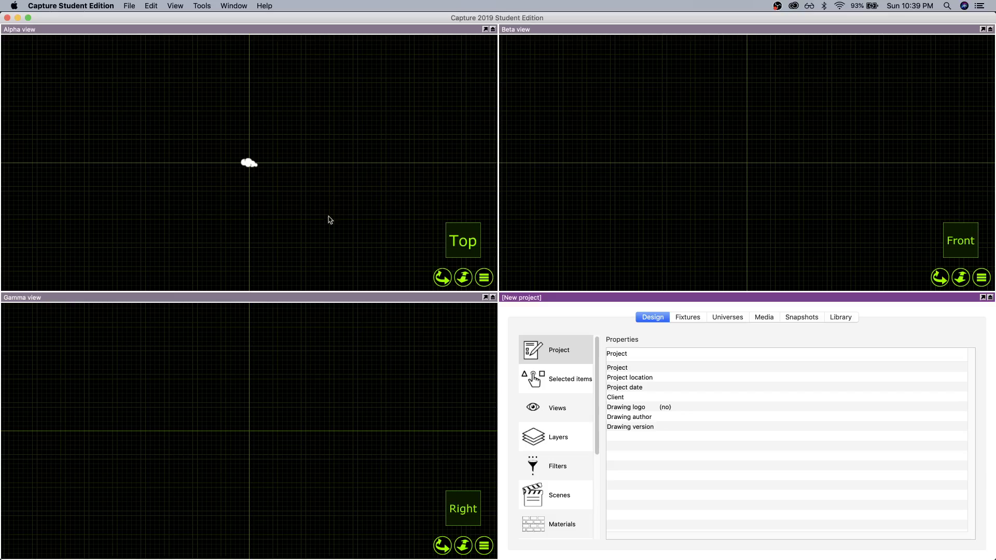
Place two Martin MAC 250 Entour fixtures from the fixture library in the Alpha (Top) view, one on each side of the vertical centre line.
click(841, 319)
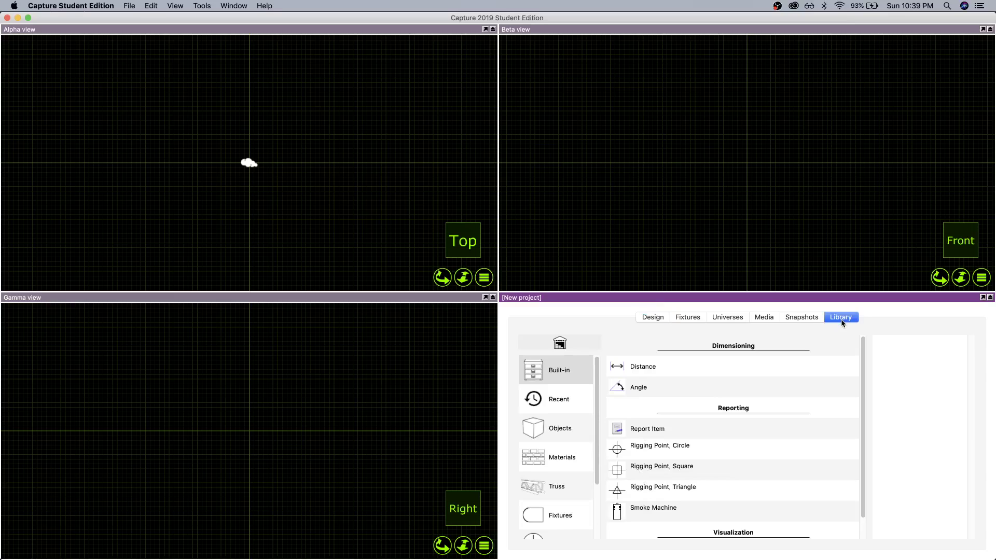
click(560, 515)
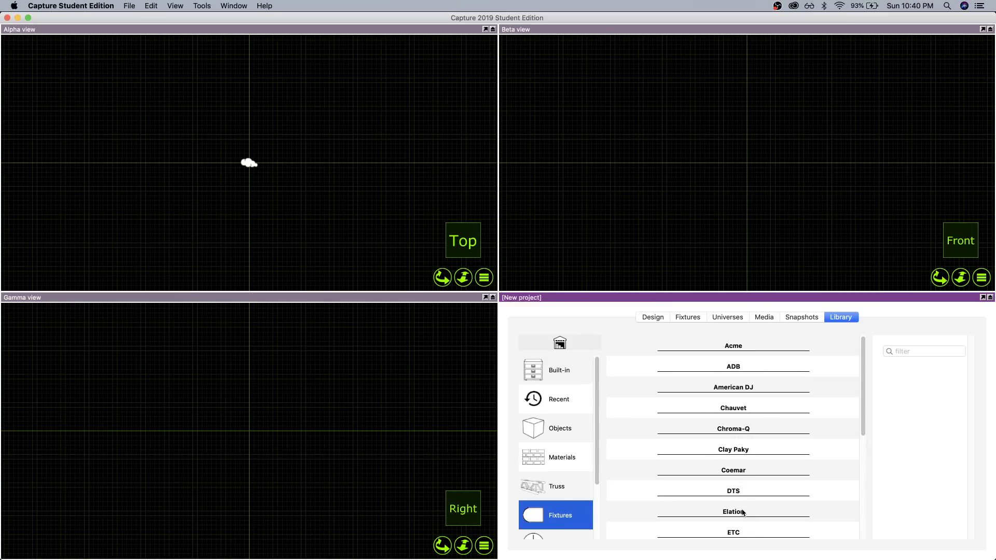
scroll(743, 513, down, 4)
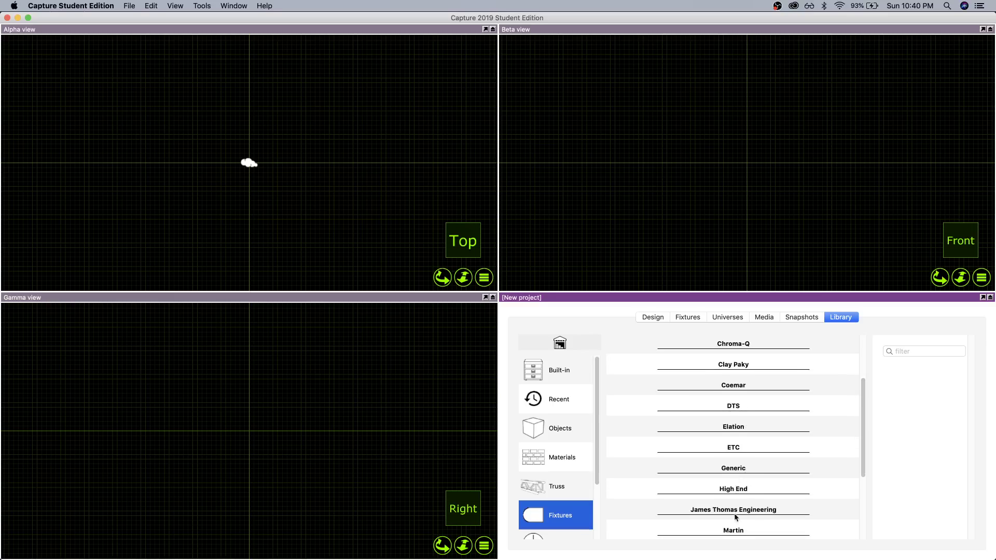
click(738, 530)
scroll(739, 519, down, 5)
click(737, 410)
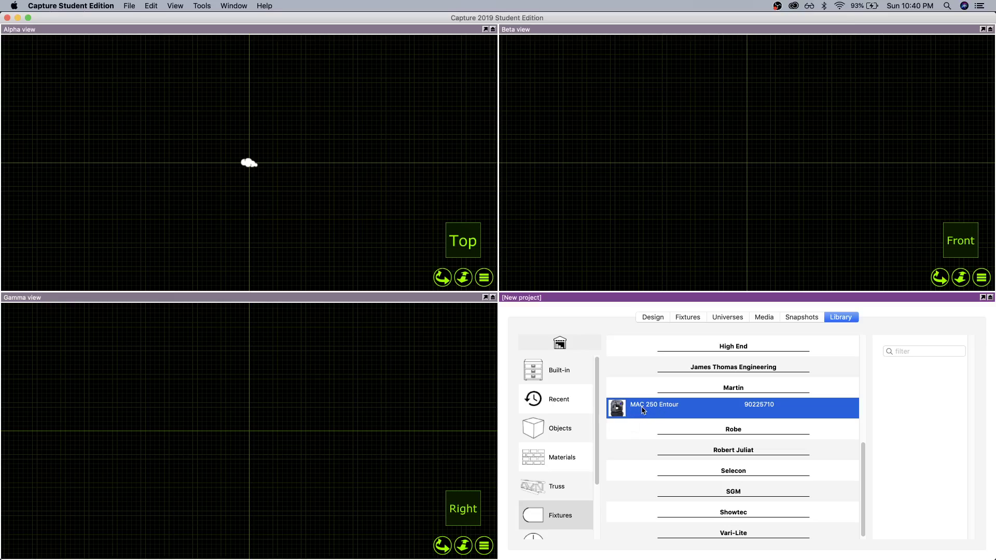
drag(644, 410, 228, 164)
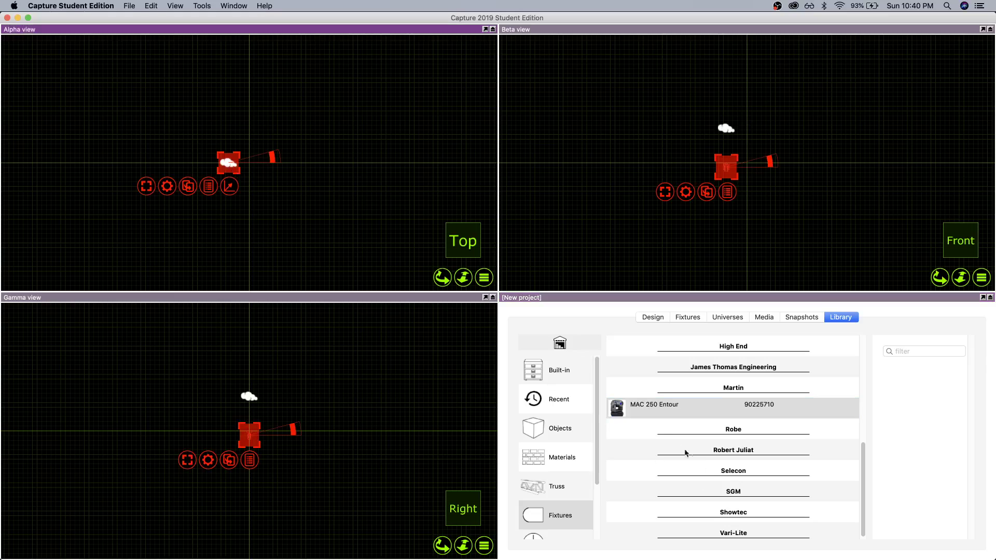
drag(612, 409, 292, 166)
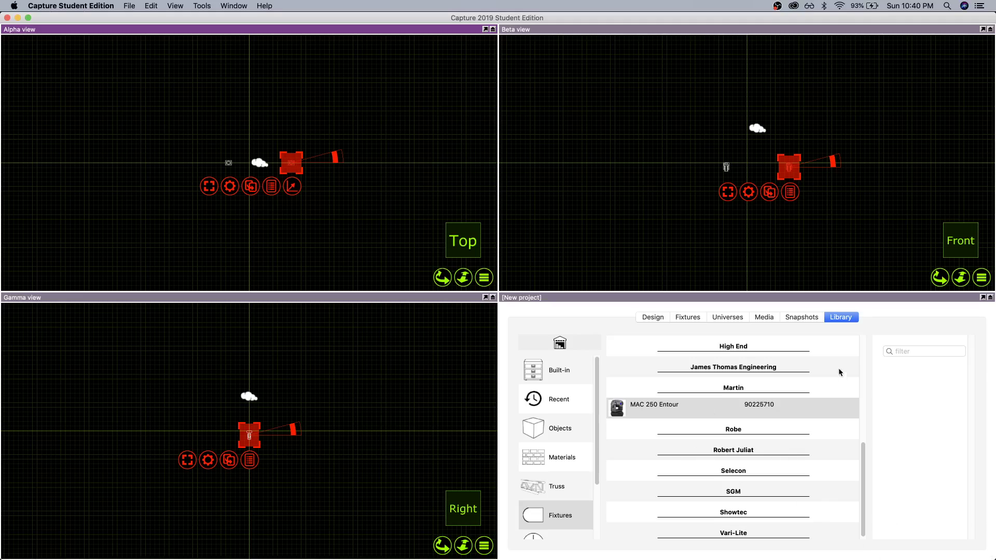
Browse the manufacturers in the fixture library and expand Chauvet to reach the COLORdash Par-Quad 7.
scroll(740, 457, up, 5)
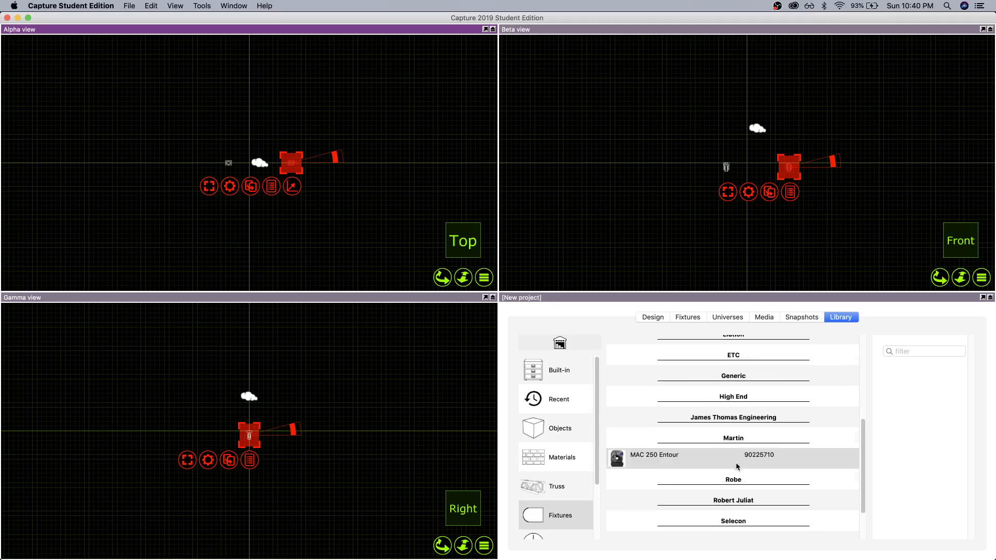
scroll(735, 469, up, 1)
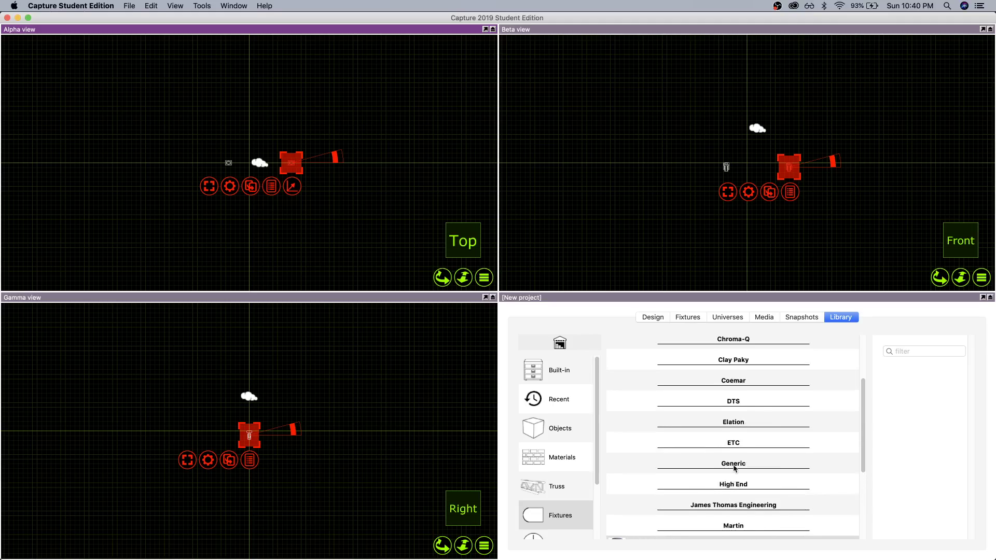
click(732, 419)
click(737, 404)
click(735, 384)
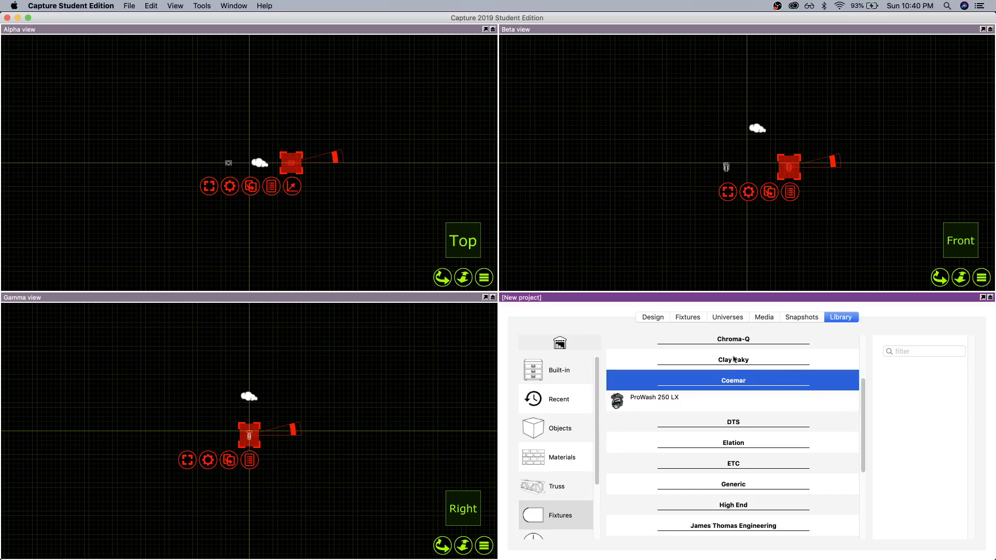
click(734, 358)
click(731, 344)
scroll(733, 402, up, 4)
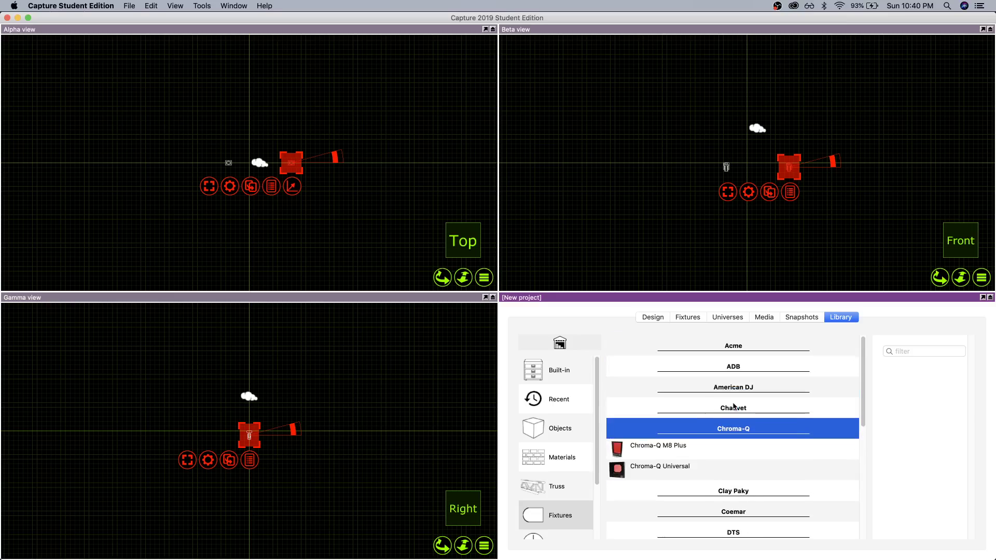
click(733, 407)
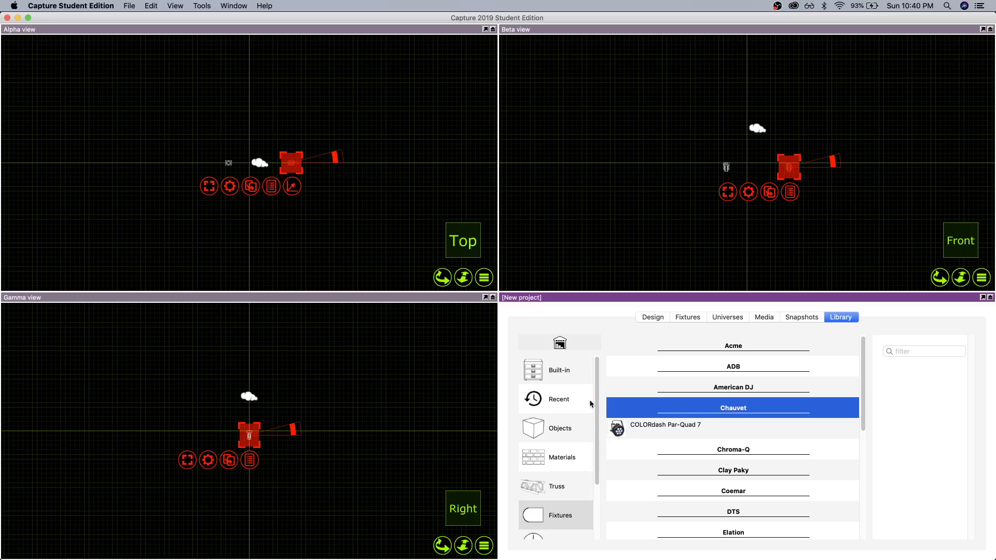
Place four Chauvet COLORdash Par-Quad 7 fixtures side by side in the Alpha (Top) view, in a row below the MAC 250 Entours.
drag(622, 429, 231, 209)
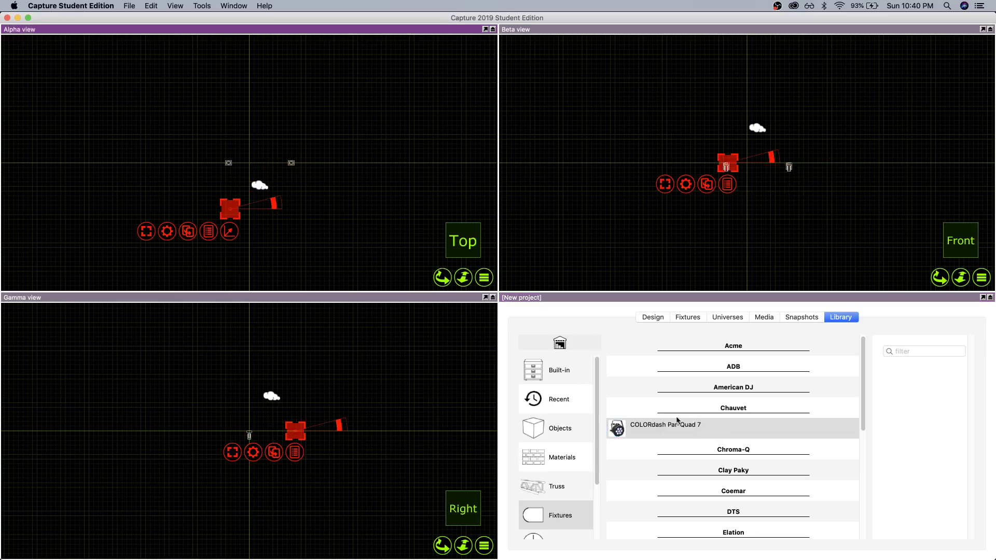
drag(615, 430, 252, 210)
drag(668, 434, 274, 213)
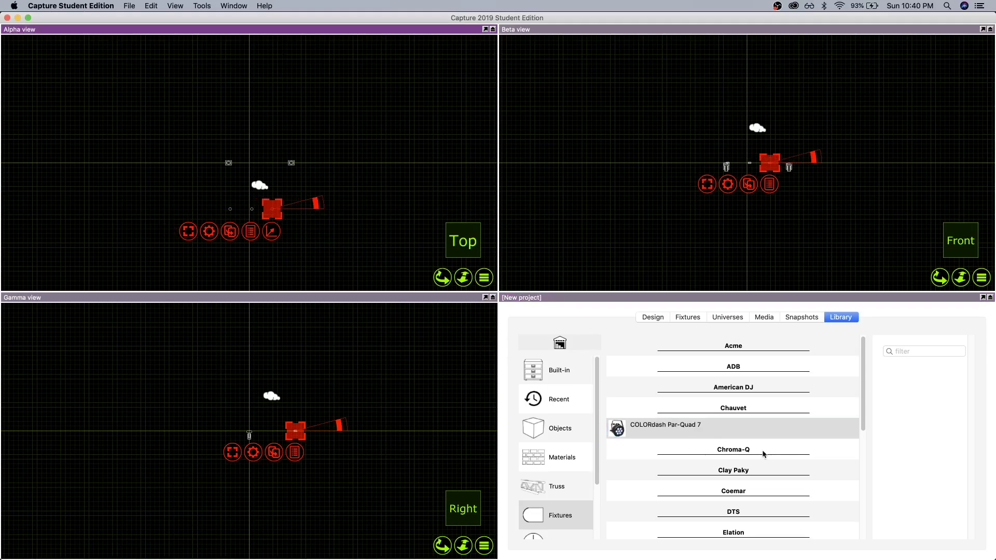
drag(640, 427, 247, 215)
Spread the four COLORdash Par-Quad 7 fixtures evenly along their row in the Alpha view.
click(356, 238)
click(245, 233)
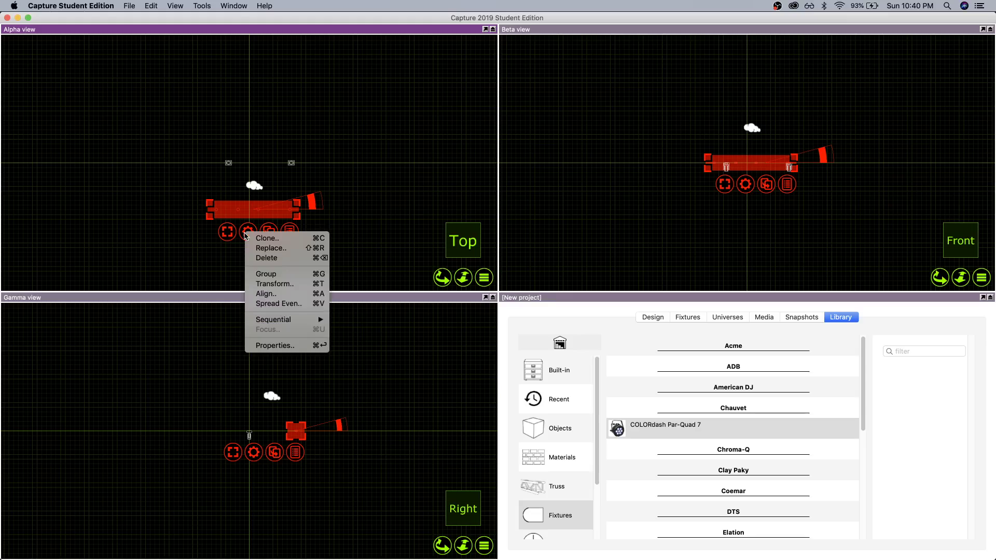
click(295, 303)
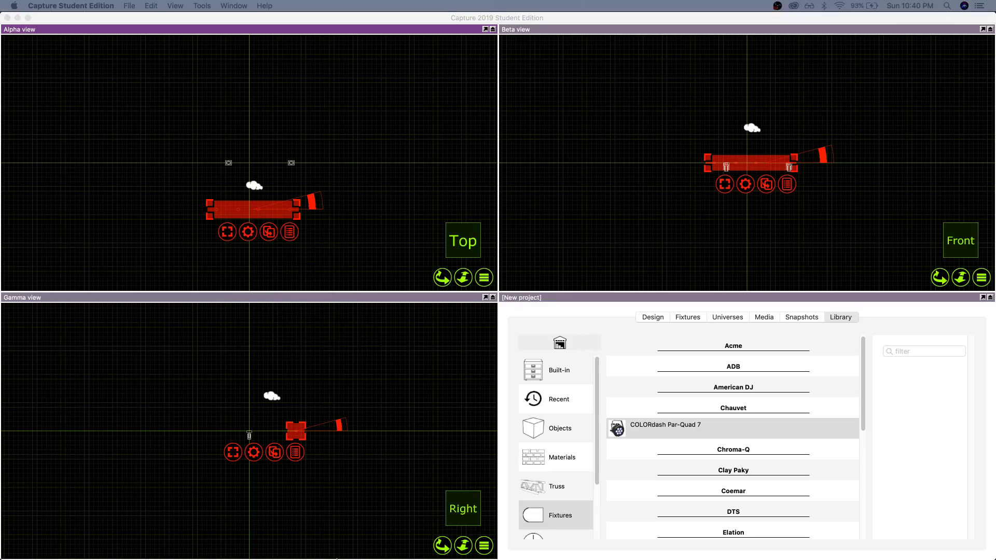
click(374, 258)
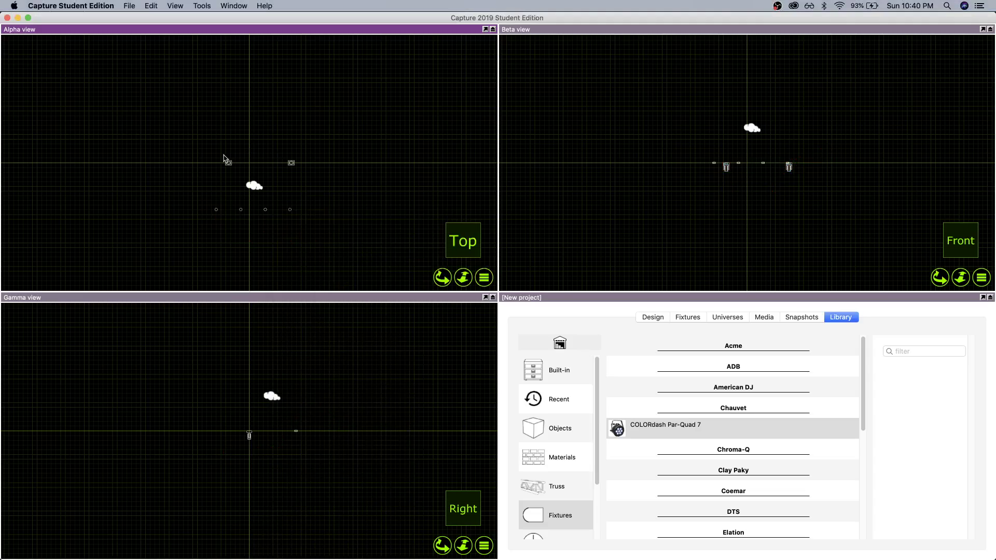
Move the left MAC 250 Entour outward in the Alpha view so it lines up with the leftmost COLORdash Par-Quad 7.
drag(215, 151, 322, 178)
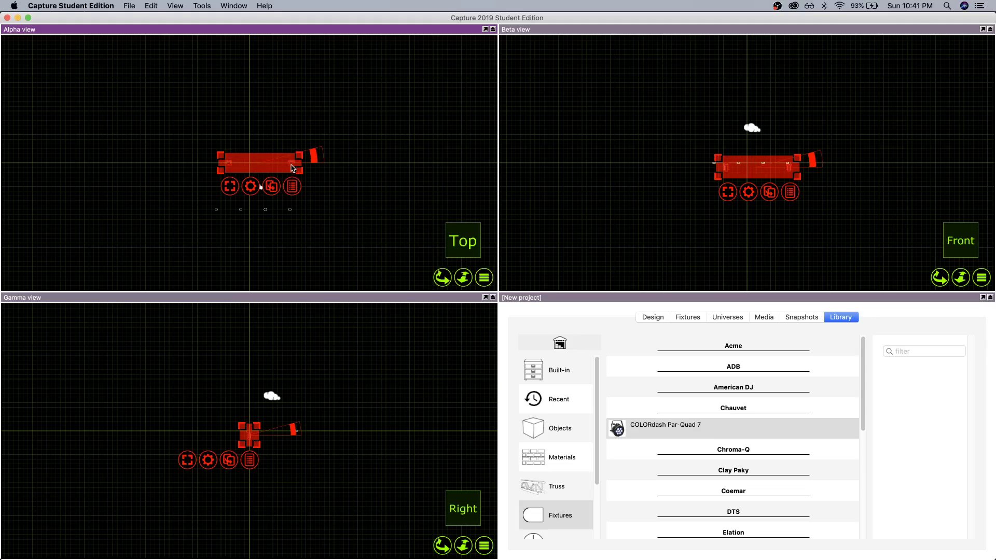
click(259, 144)
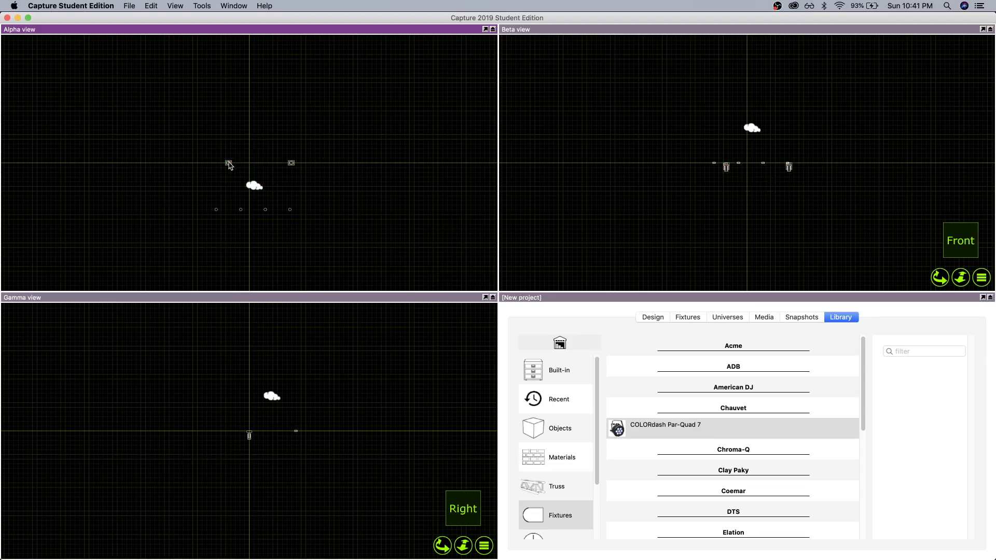
drag(220, 165, 344, 179)
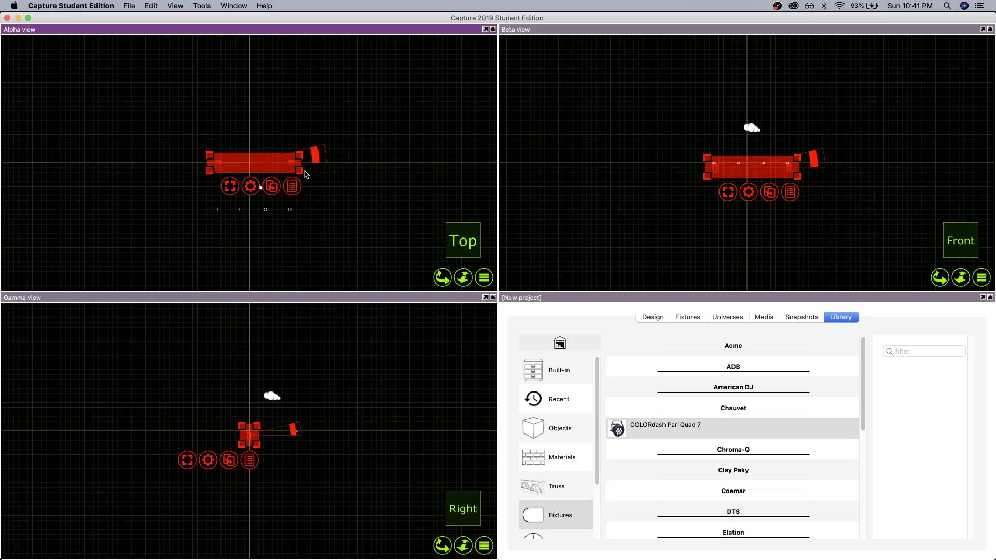
click(315, 179)
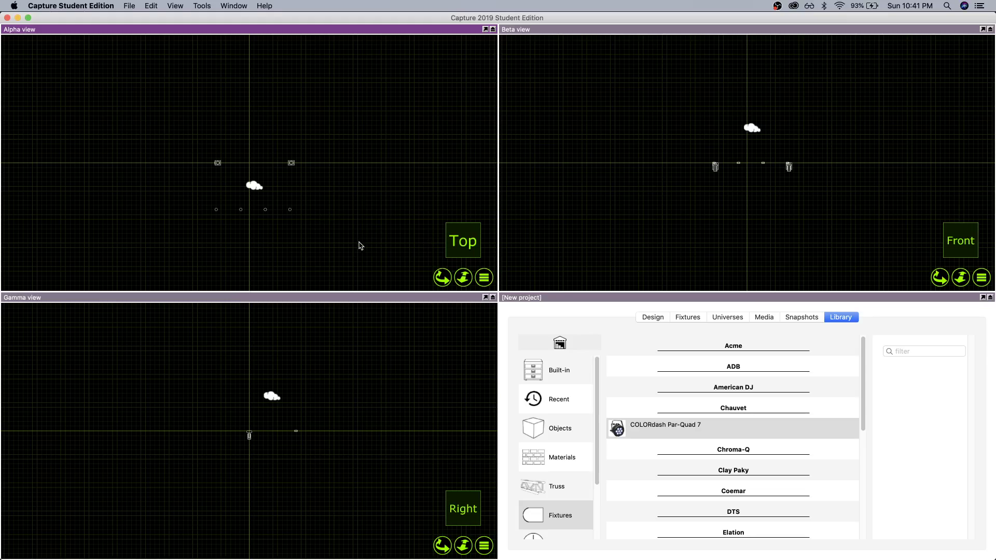
Raise both MAC 250 Entour fixtures together above the COLORdash row in the Beta (Front) view.
drag(444, 270, 356, 217)
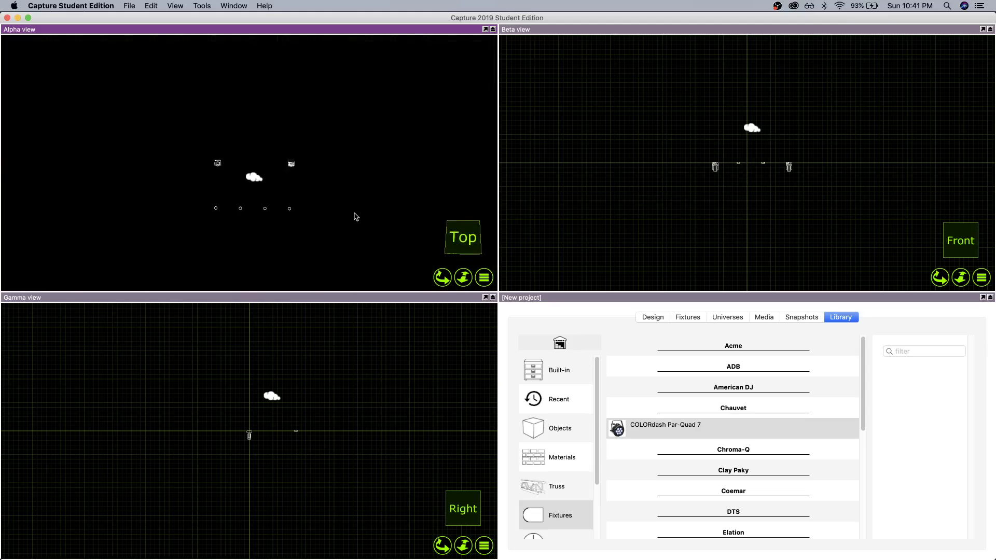
key(super+1)
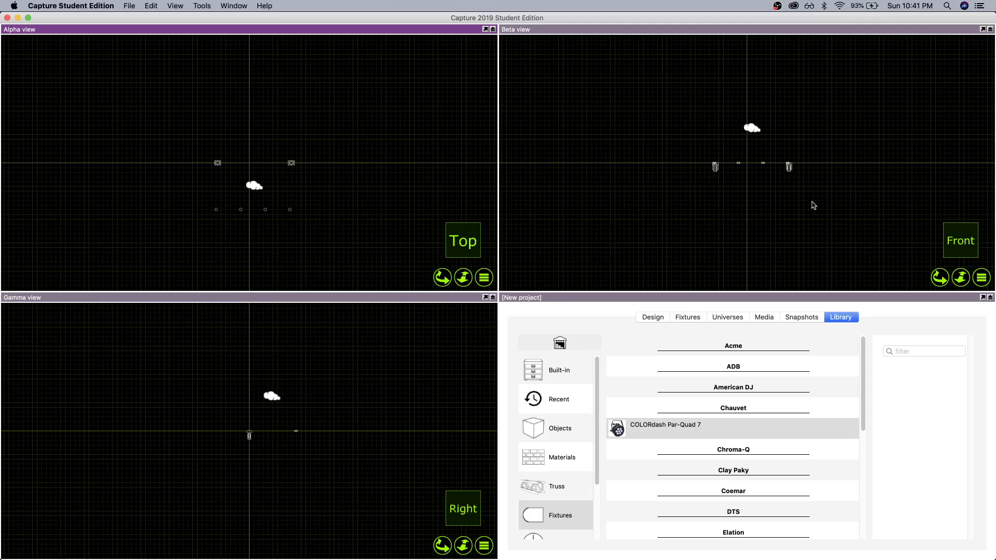
click(791, 180)
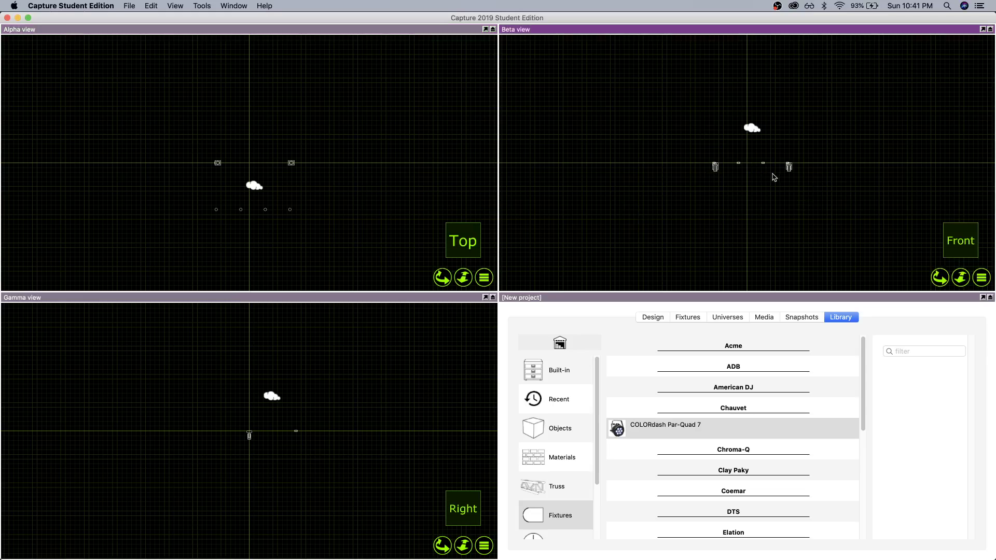
scroll(778, 181, up, 6)
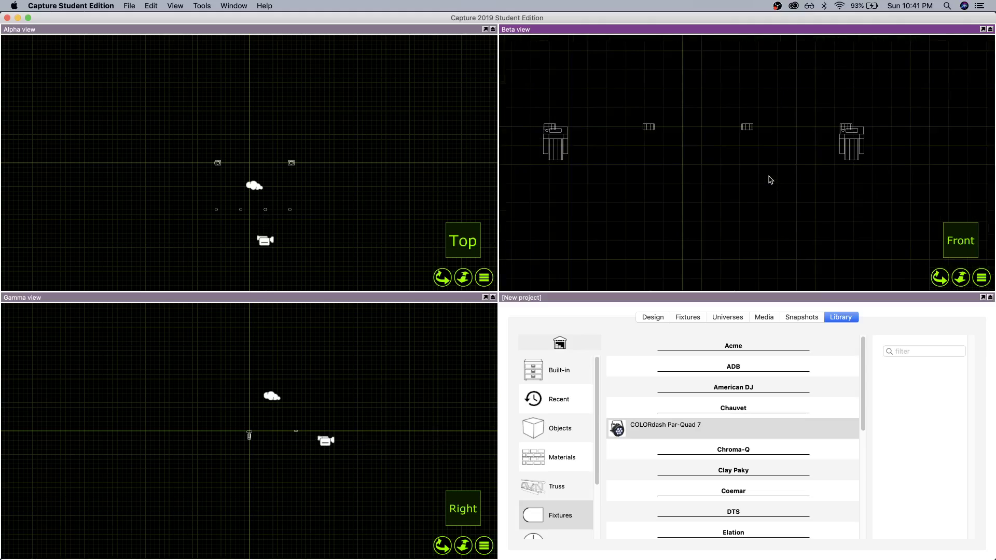
click(608, 151)
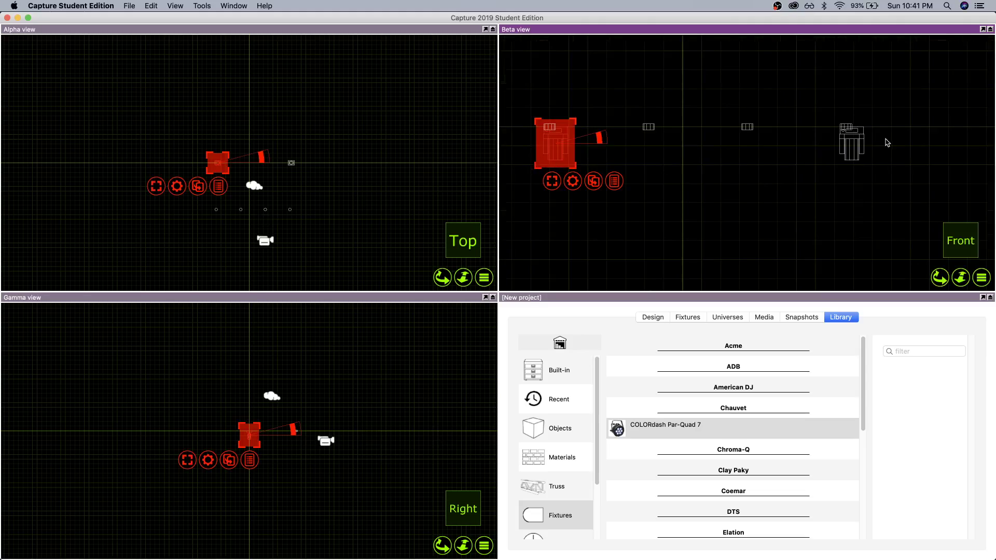
shift+click(850, 143)
drag(850, 143, 843, 59)
scroll(753, 110, down, 3)
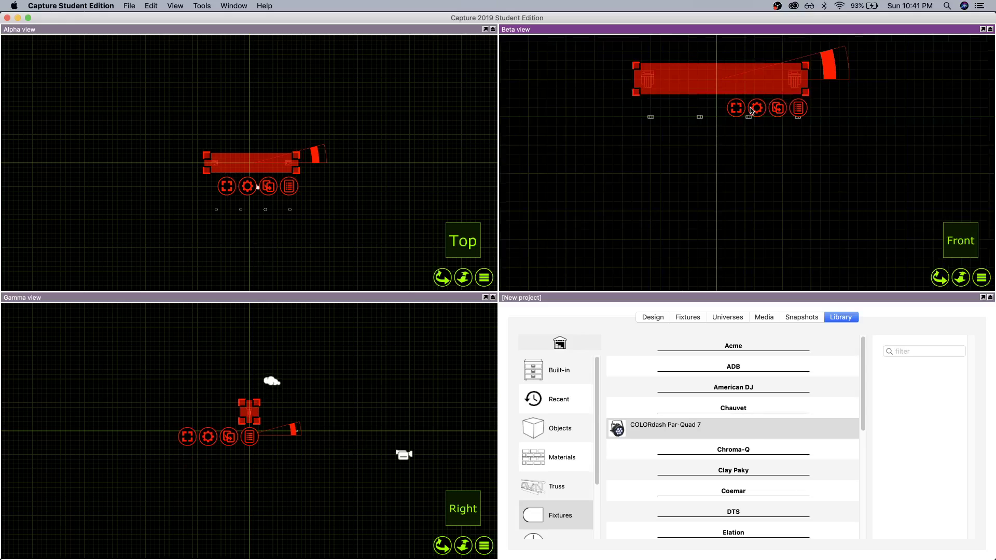
scroll(718, 129, up, 3)
click(686, 190)
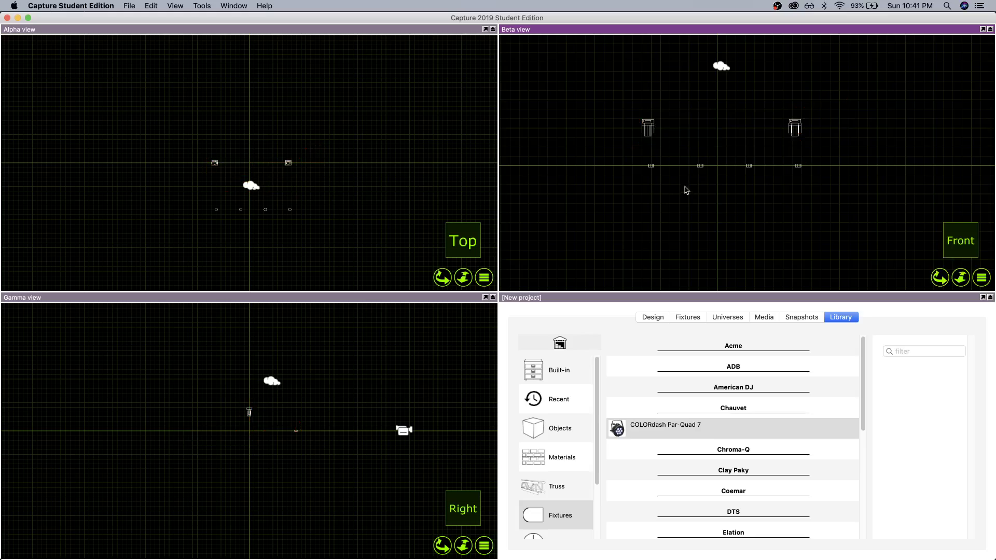
Rotate each MAC 250 Entour half a turn in the Beta (Front) view so its base is at the bottom and its head points up.
drag(634, 151, 832, 183)
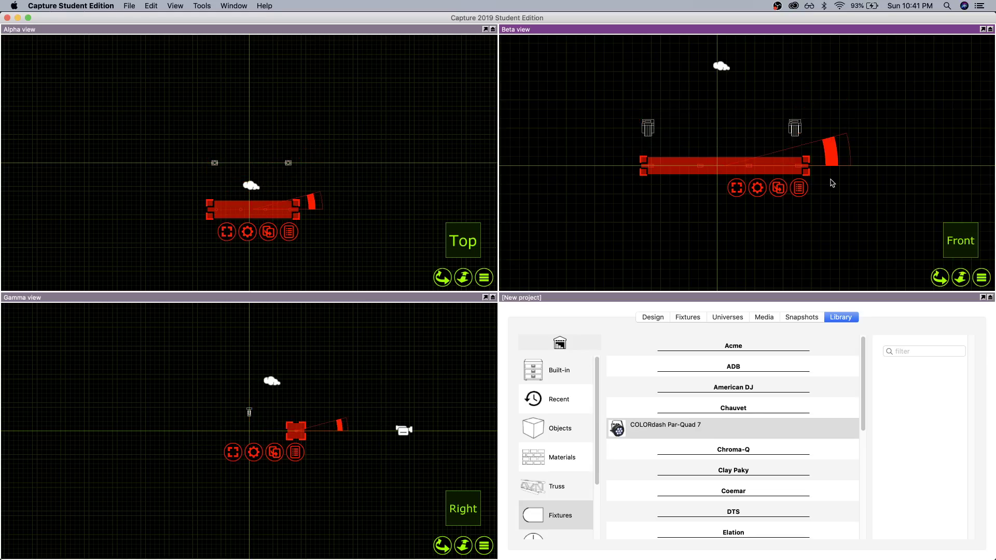
click(653, 180)
drag(624, 105, 590, 139)
key(shift)
click(794, 127)
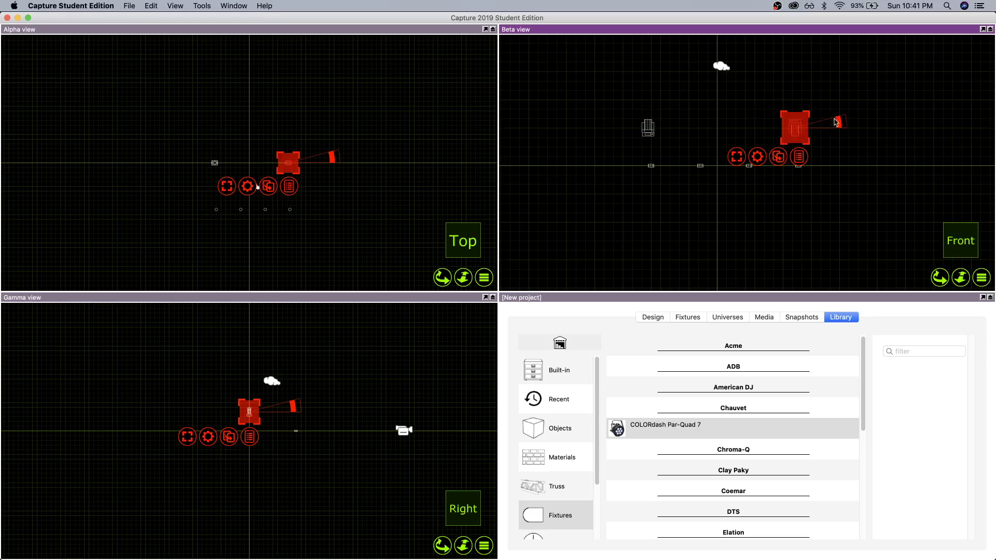
drag(840, 124, 734, 134)
key(shift)
click(867, 134)
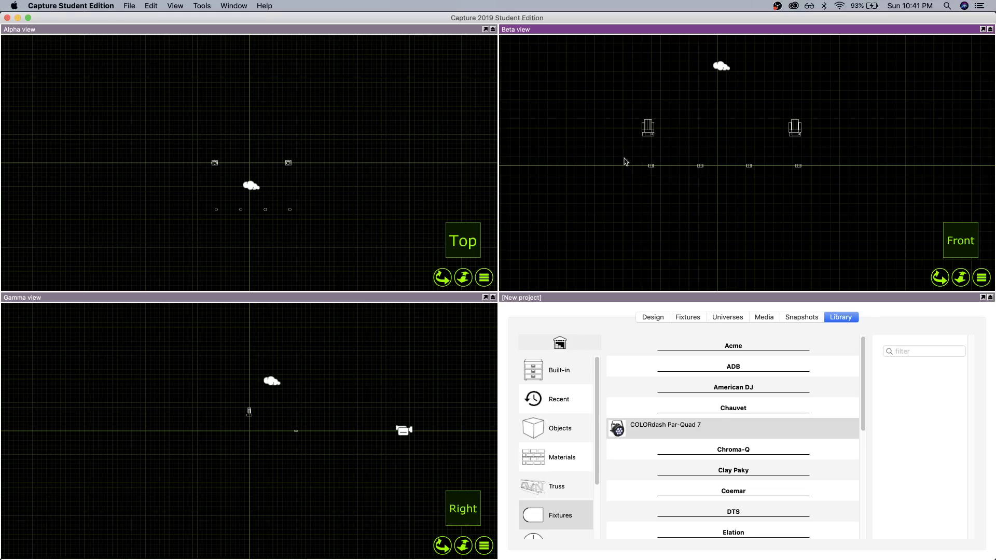
Turn the four COLORdash Par-Quad 7 fixtures to face upward and move them onto the centre line directly beneath the MAC 250 Entours.
drag(638, 154, 819, 187)
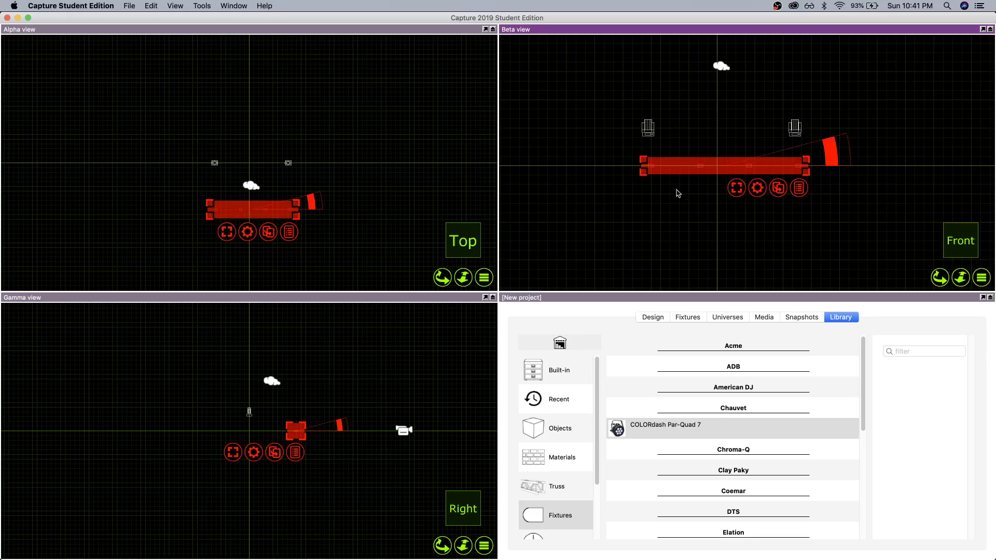
drag(341, 427, 246, 433)
click(322, 400)
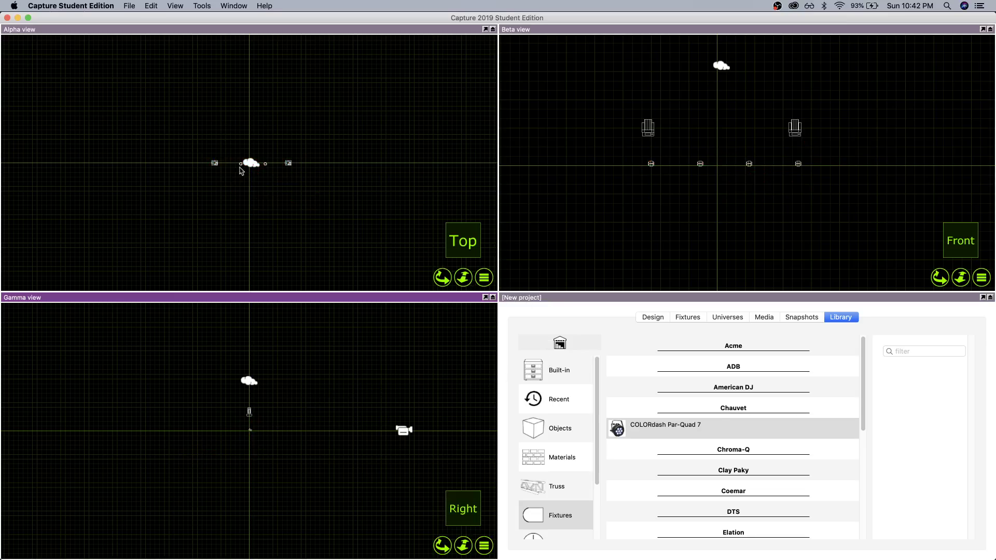
Switch the Alpha view from Wireframe to Live rendering.
click(483, 280)
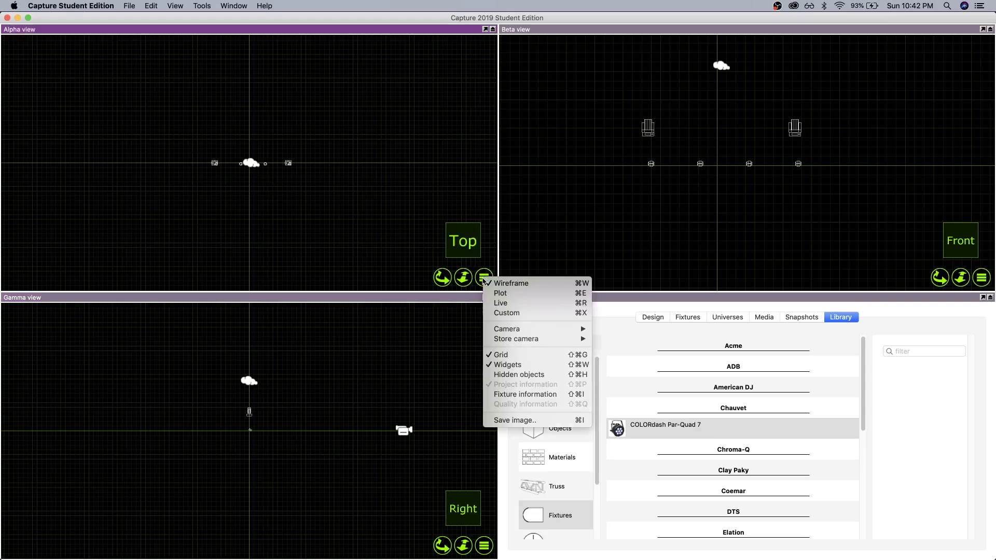
click(520, 285)
click(484, 280)
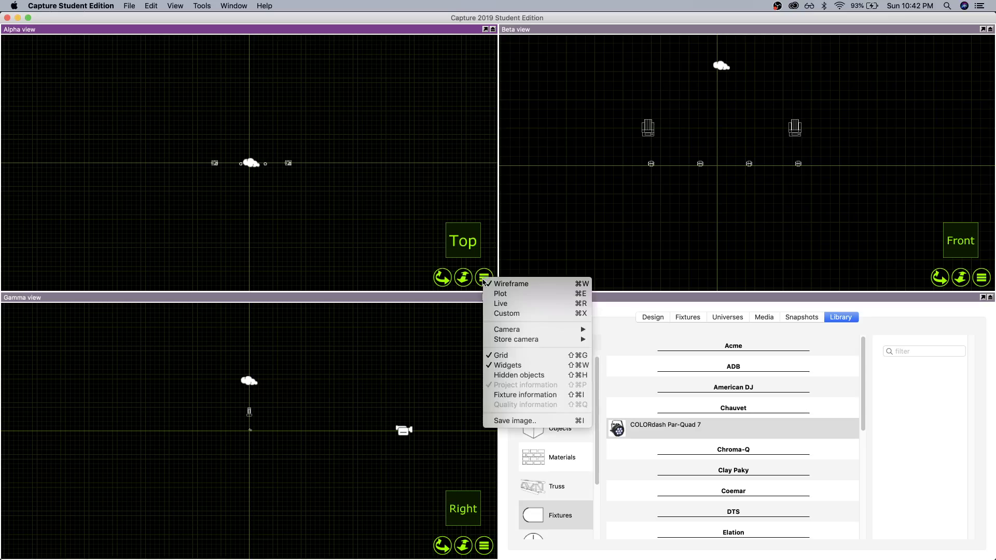
click(518, 305)
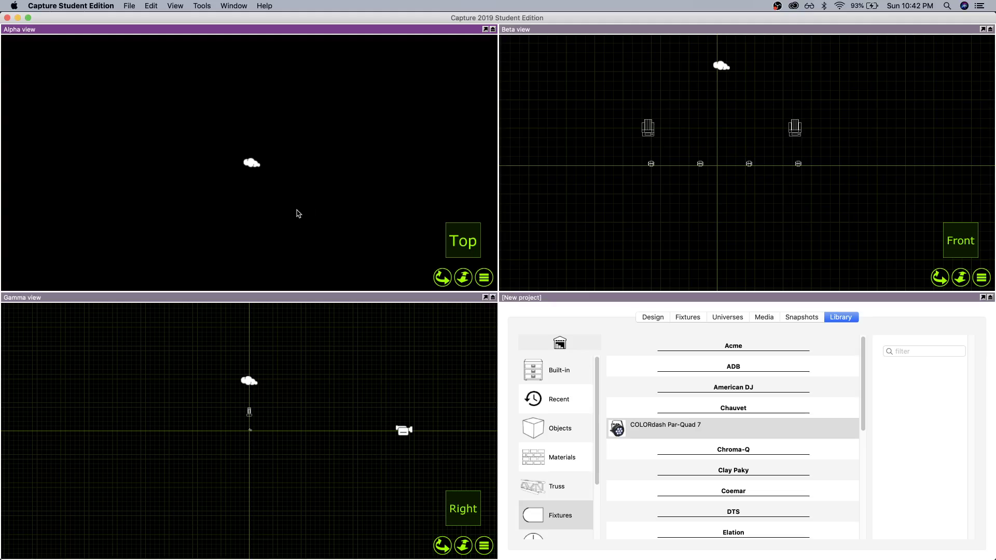
Select all six fixtures in the Alpha view and turn their lights on through the manual fixture controls.
drag(369, 102, 186, 197)
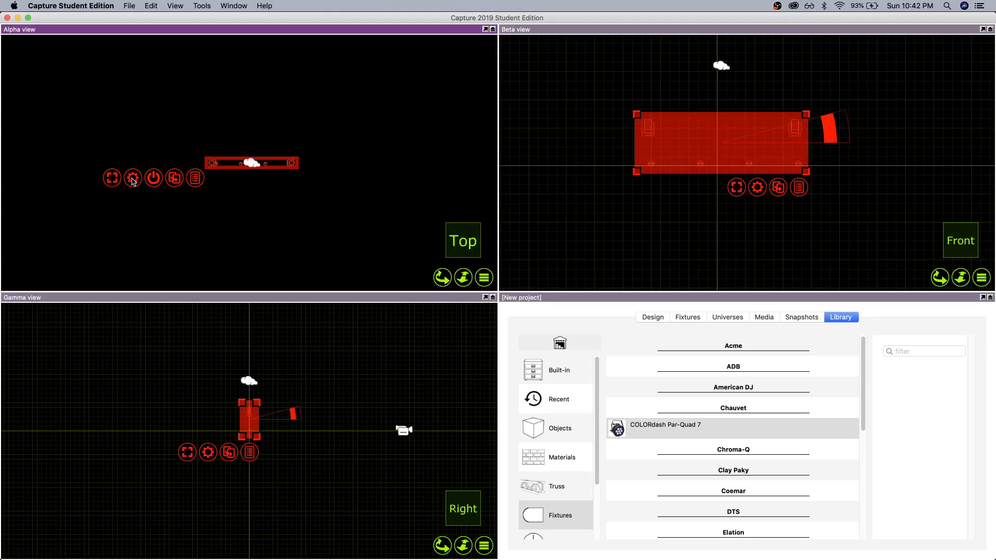
click(154, 179)
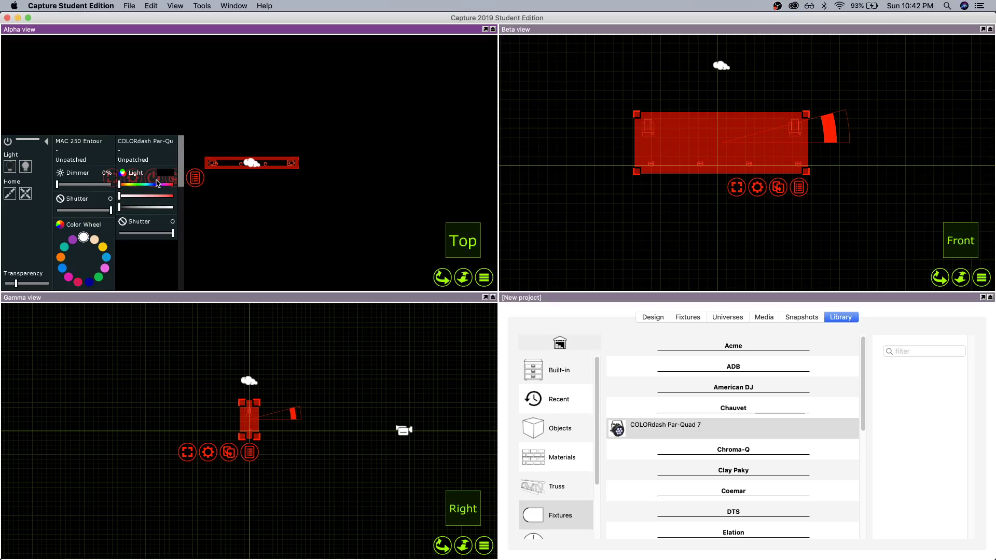
click(25, 166)
Set the COLORdash Par-Quad 7 light to fully saturated red at full brightness and view the beams from the front.
drag(130, 185, 174, 186)
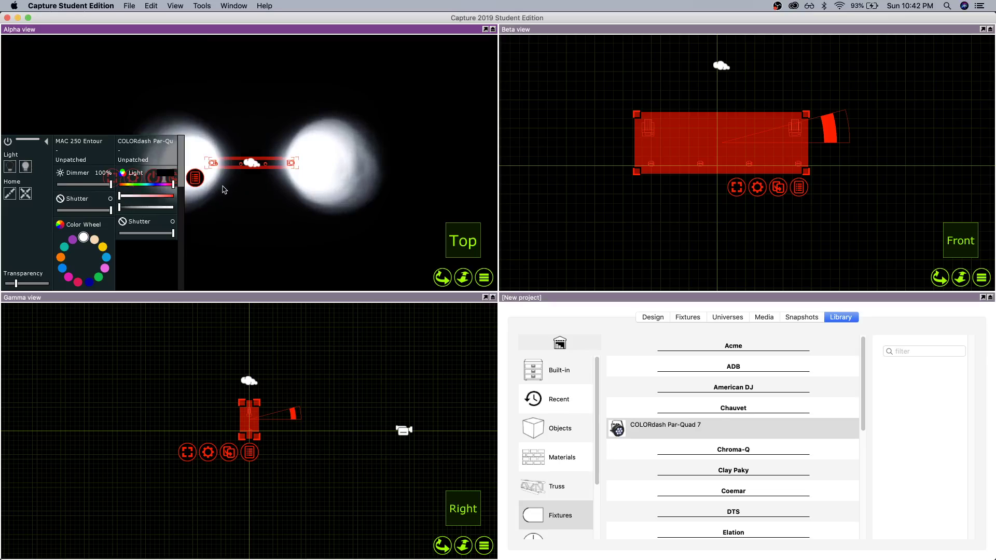
click(158, 196)
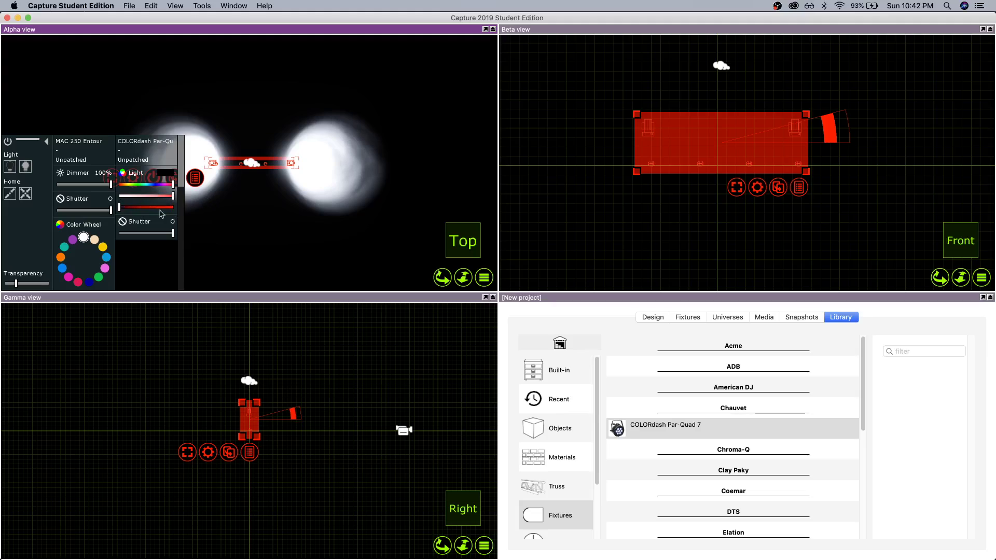
drag(120, 207, 209, 215)
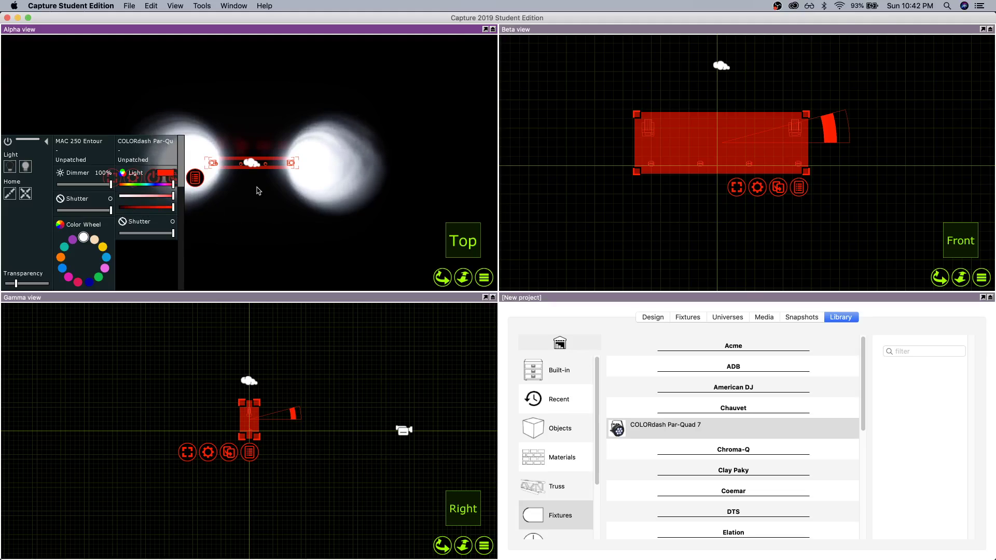
mouse_move(259, 191)
mouse_down()
mouse_move(269, 185)
mouse_move(271, 129)
mouse_move(247, 206)
mouse_up()
scroll(223, 128, up, 5)
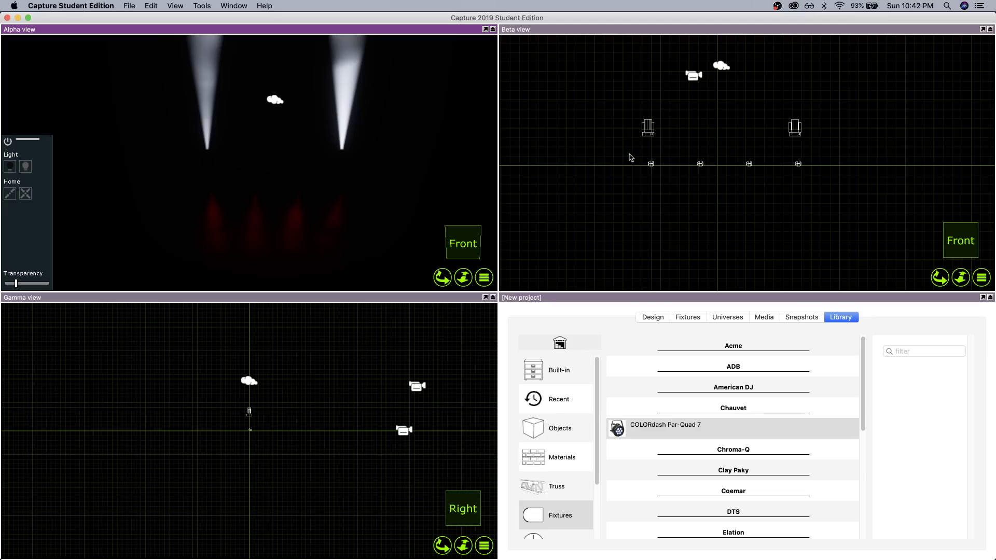
Rotate the four COLORdash Par-Quad 7 fixtures in the Gamma view until their red beams shine upward, and deselect them.
drag(629, 154, 845, 187)
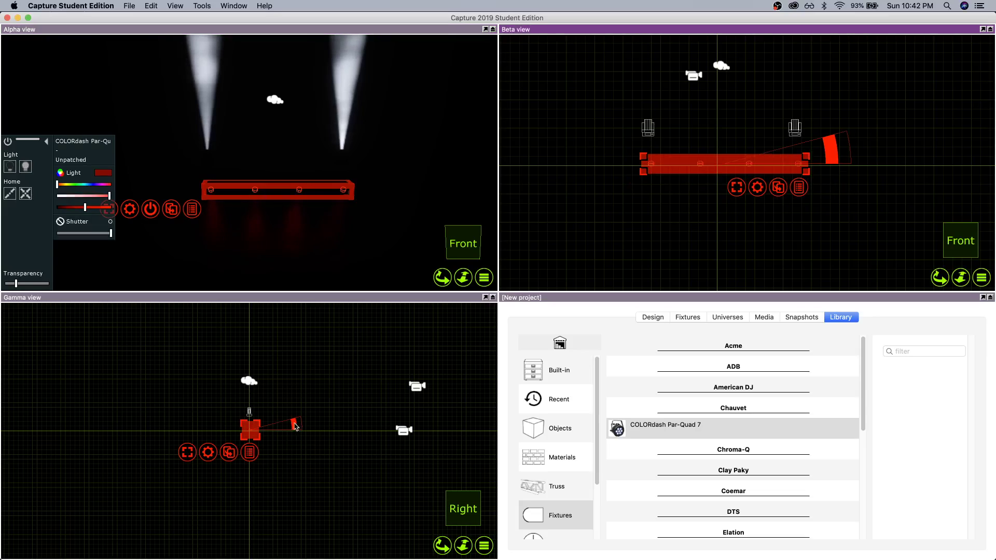
drag(294, 424, 65, 410)
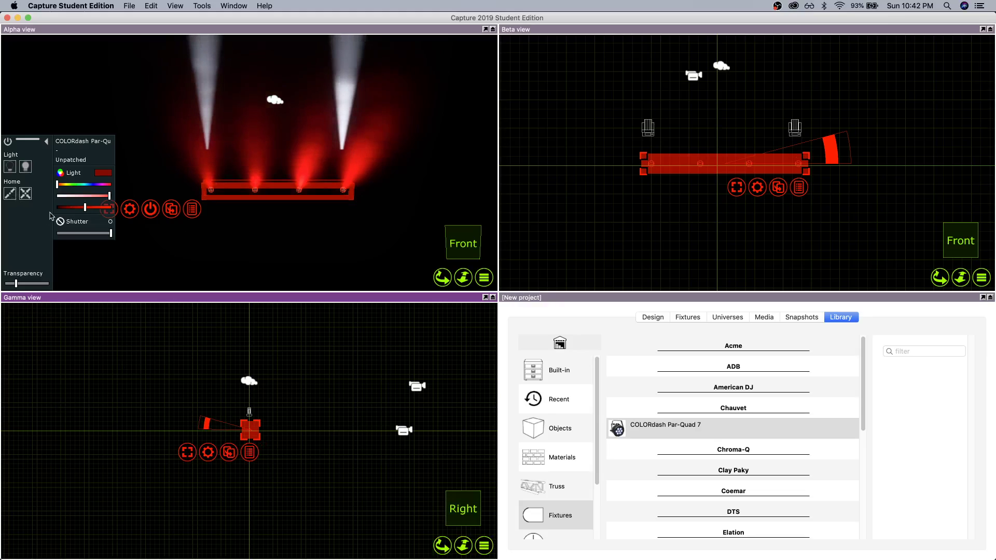
drag(156, 119, 398, 157)
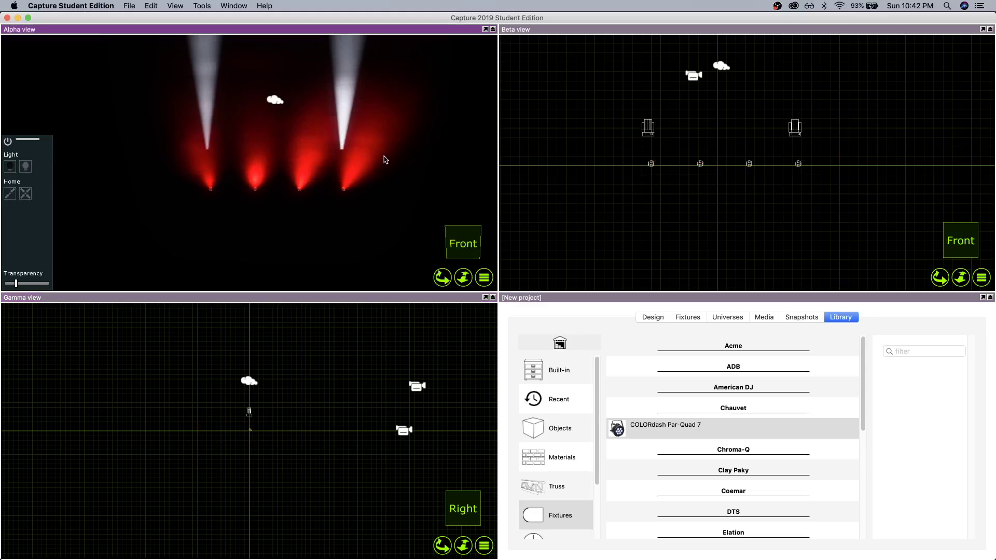
click(343, 153)
shift+click(203, 153)
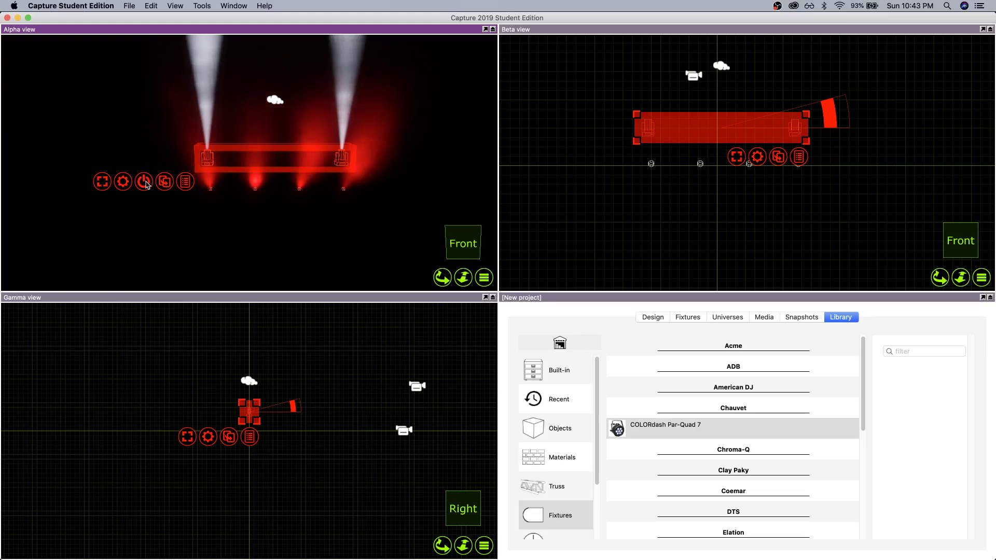
key(Delete)
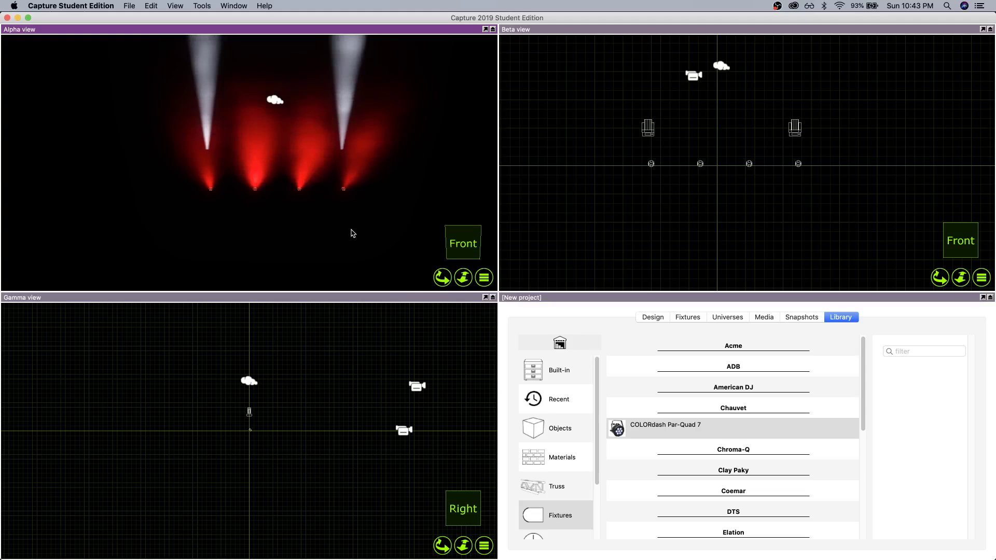
Display the list of project fixtures with their patch and mode settings.
click(686, 318)
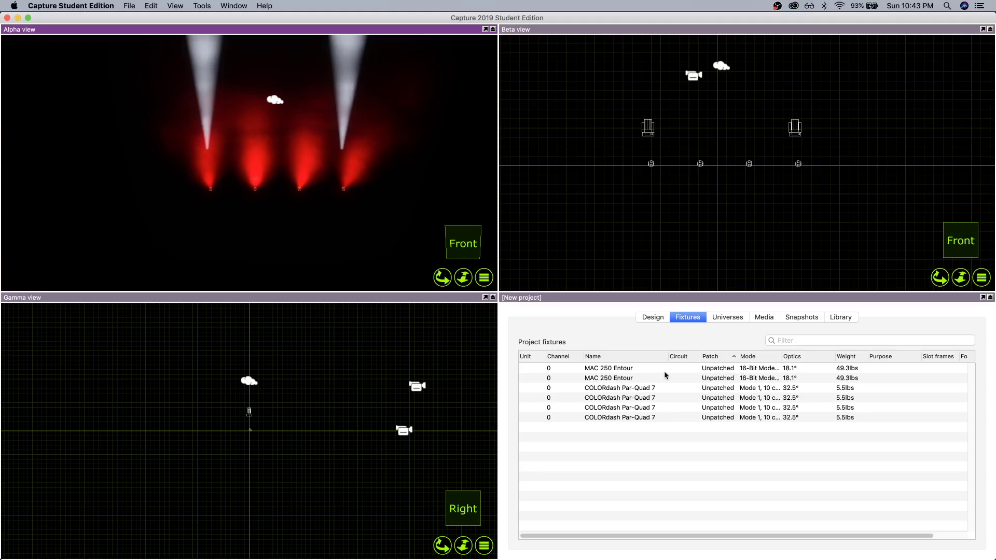
click(649, 318)
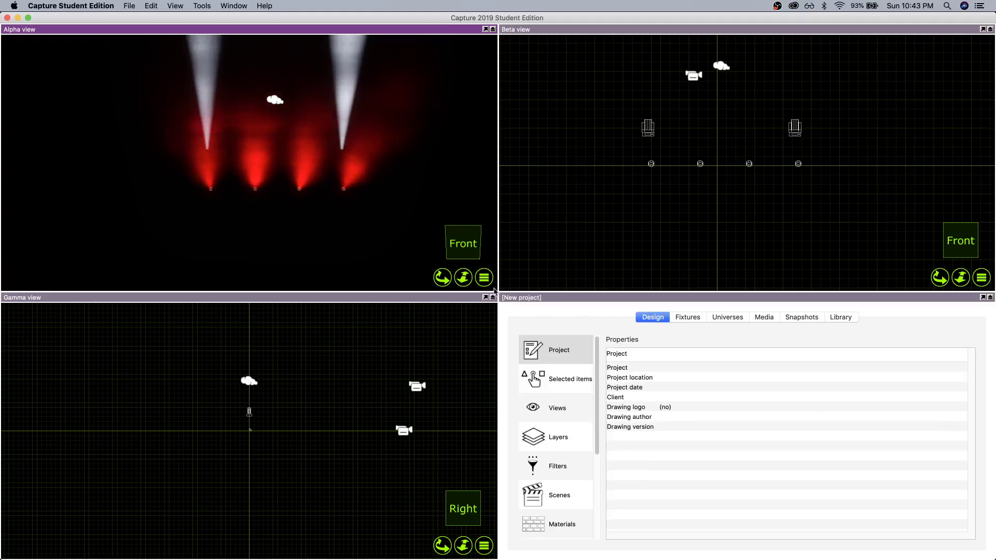
click(695, 321)
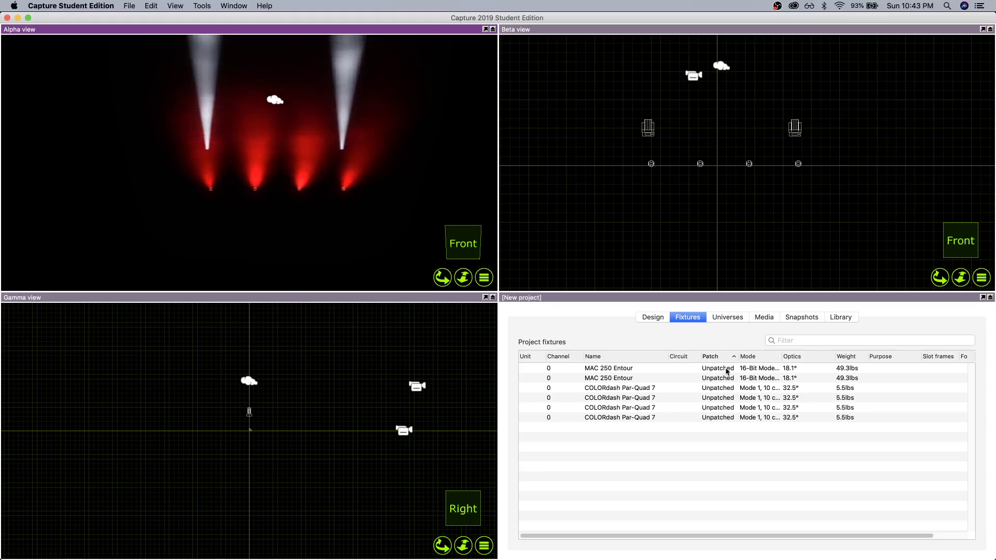
Switch to SoundSwitch and check the Left Mover's DMX address in the Universe Two map.
key(super+Tab)
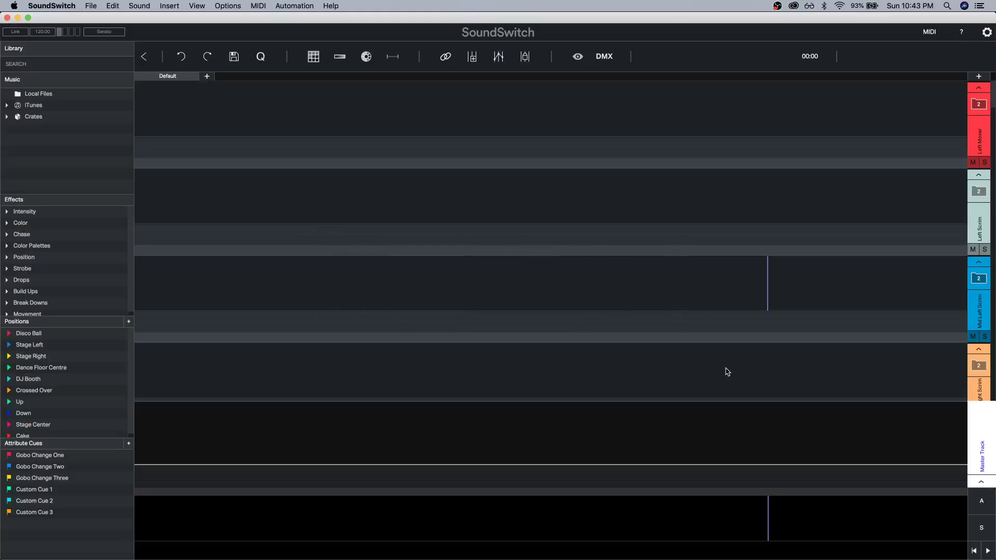
click(604, 58)
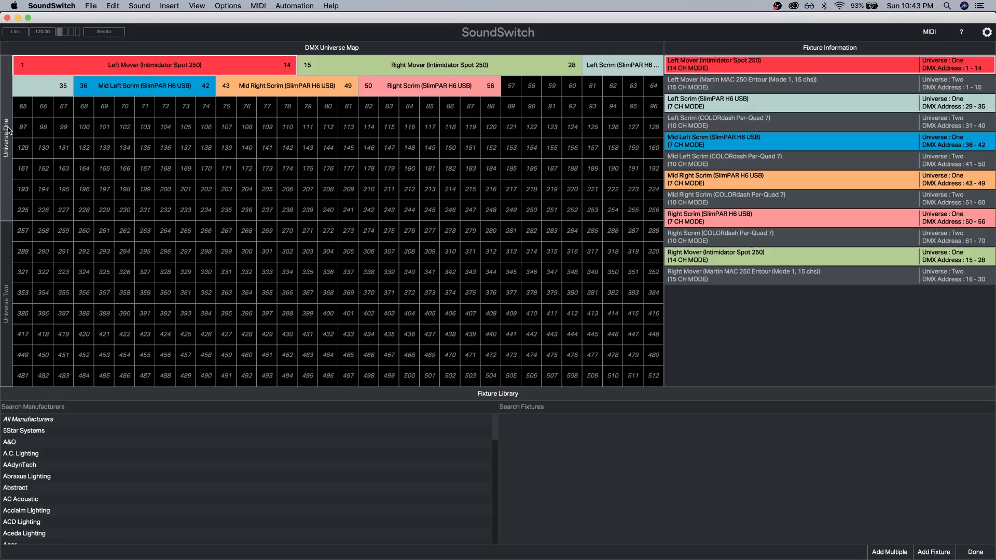
click(6, 303)
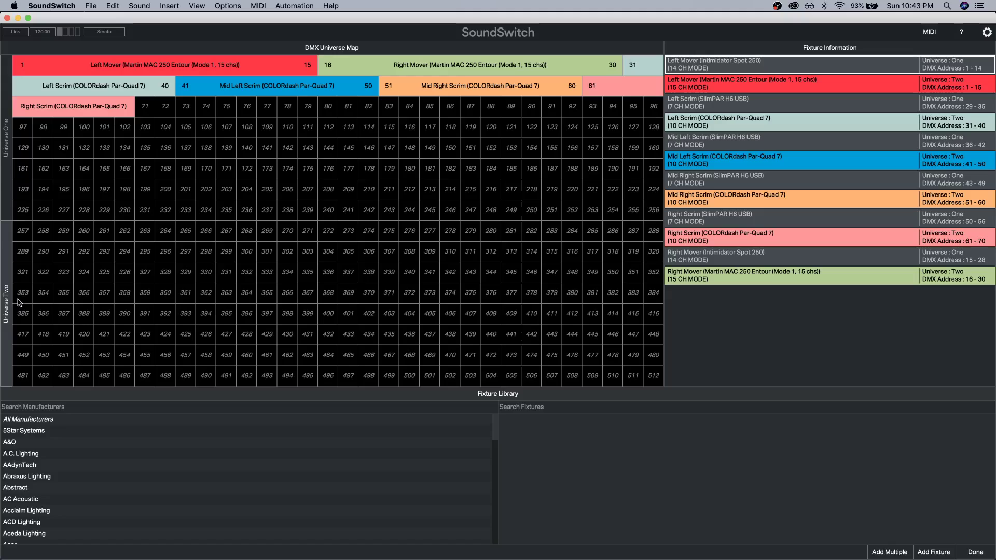
click(213, 67)
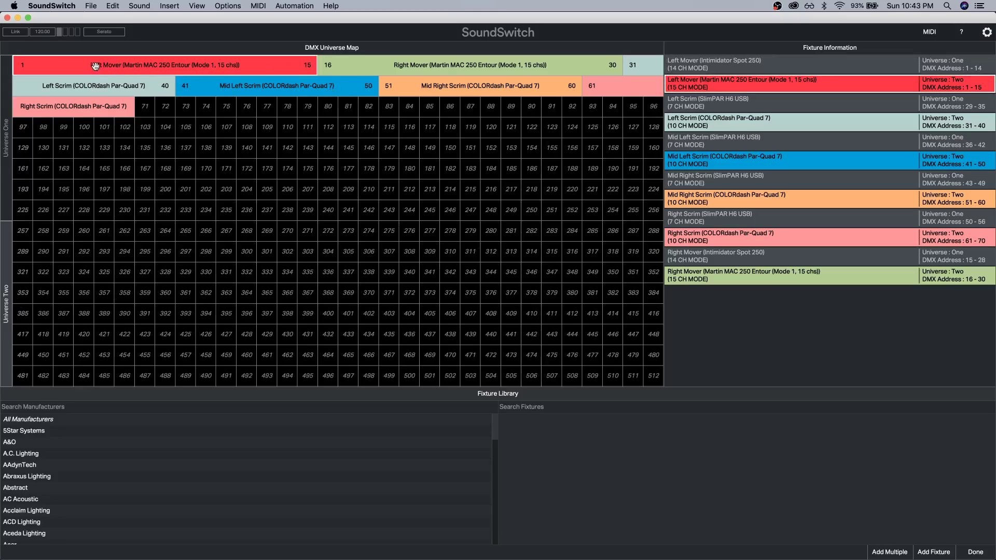
Switch back to Capture and patch the left MAC 250 Entour to B.1.
key(super+Tab)
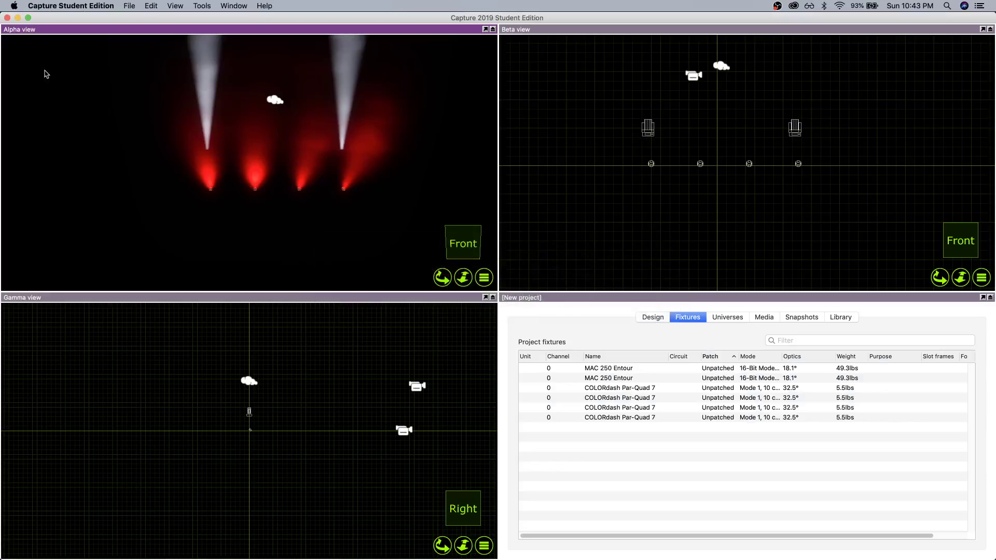
click(664, 369)
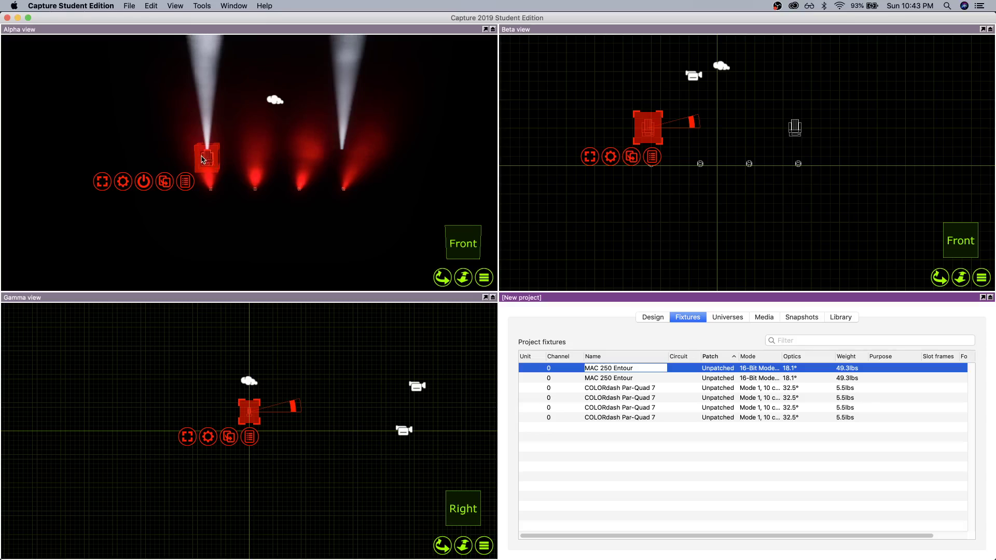
click(717, 368)
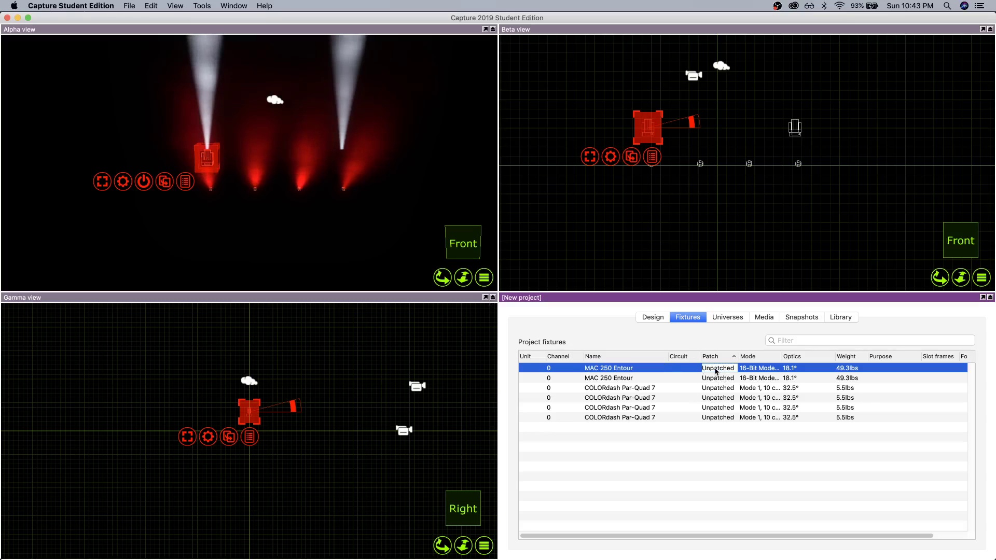
text(A)
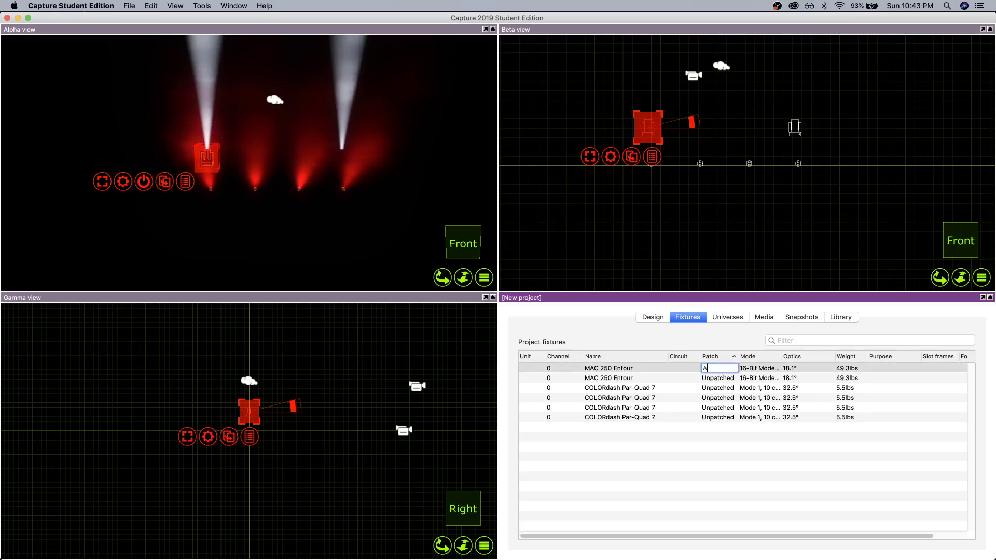
text(.1)
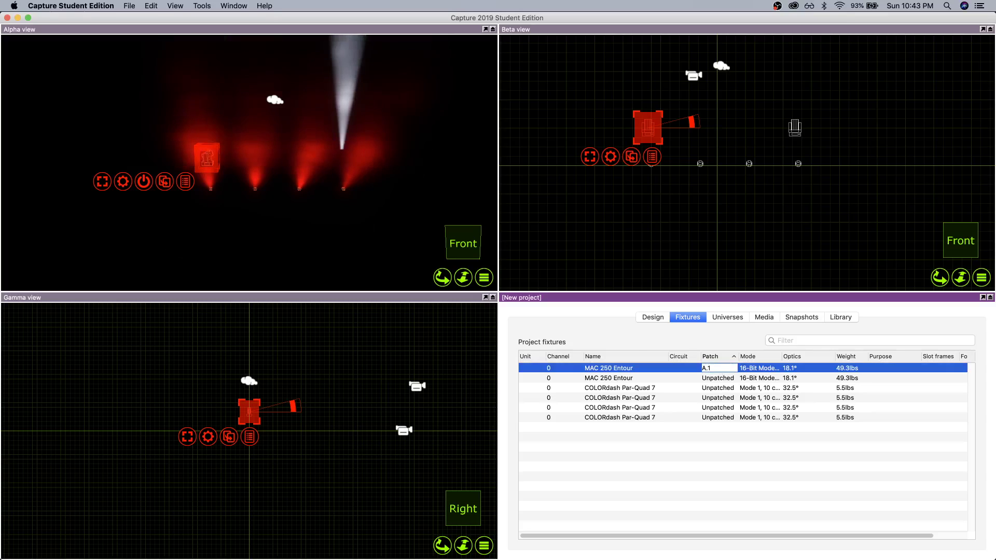
key(BackSpace)
key(BackSpace)
key(BackSpace)
text(B)
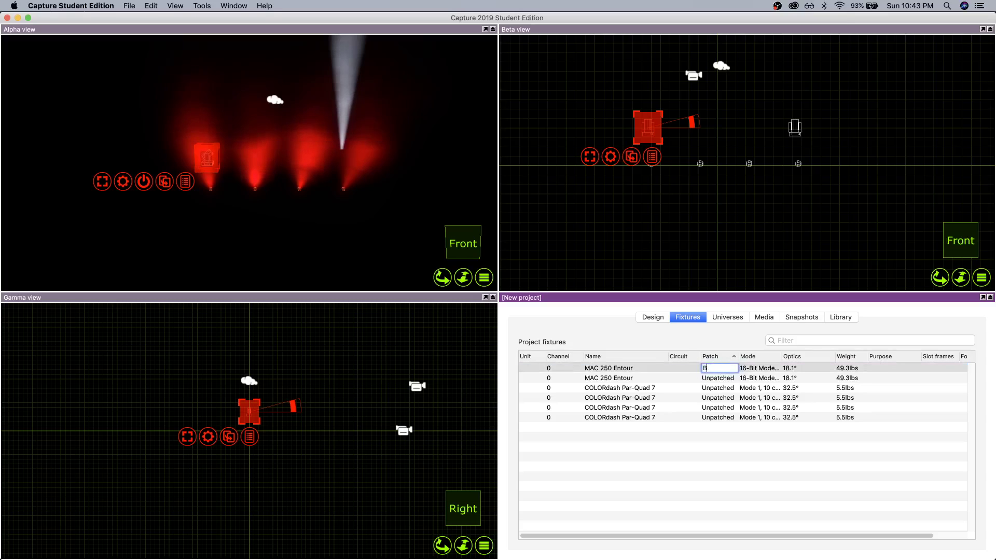
text(.1)
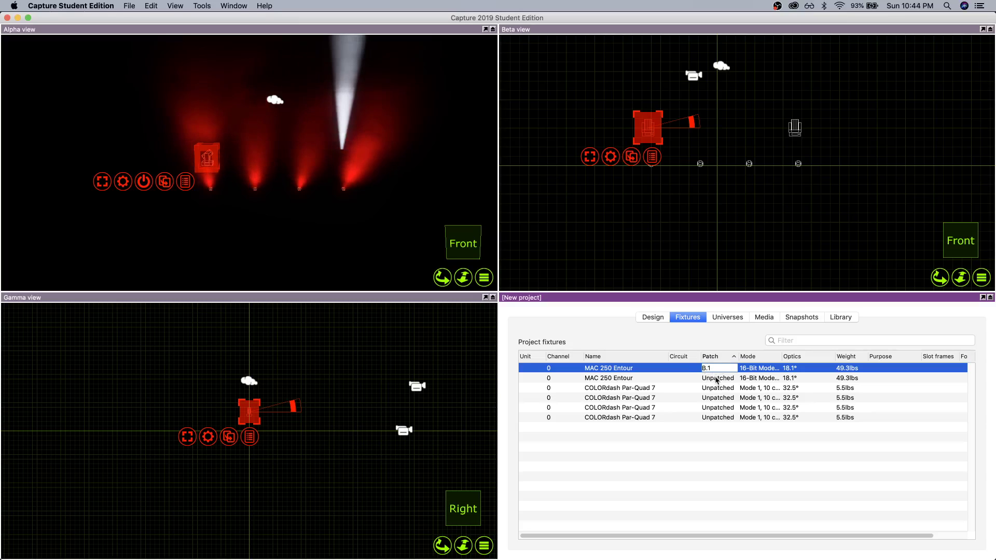
Check the Right Mover's address in SoundSwitch, and patch the right MAC 250 Entour to B.16 in Capture.
click(633, 378)
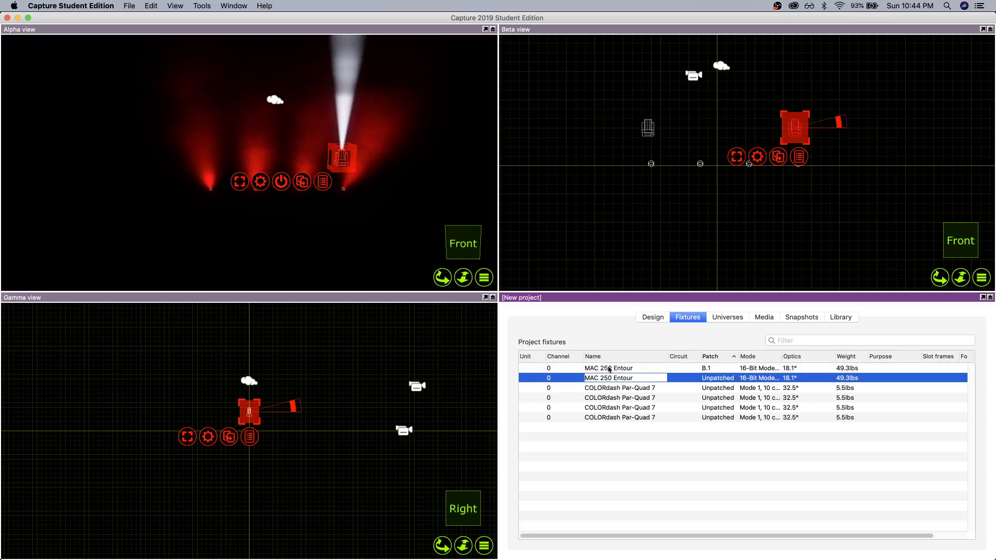
key(super+Tab)
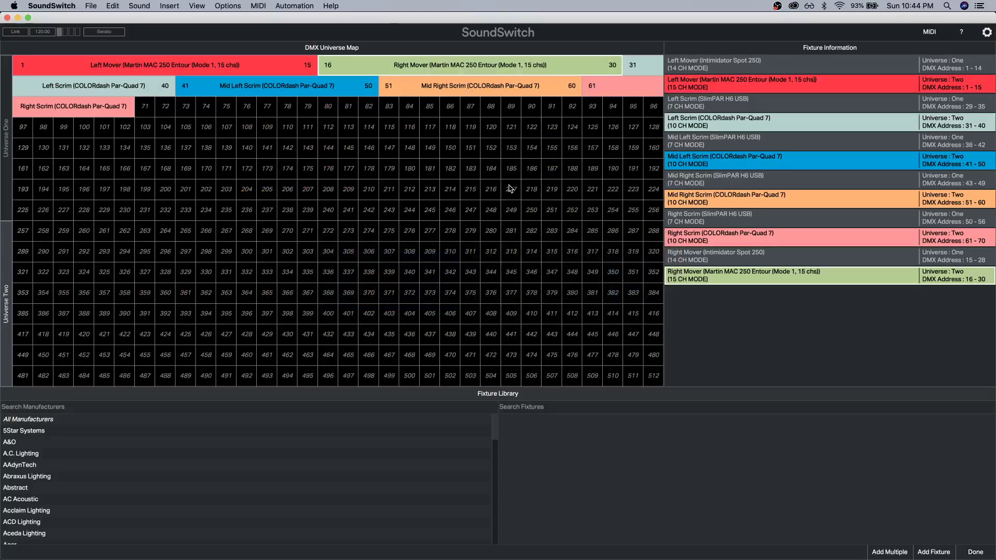
key(super+Tab)
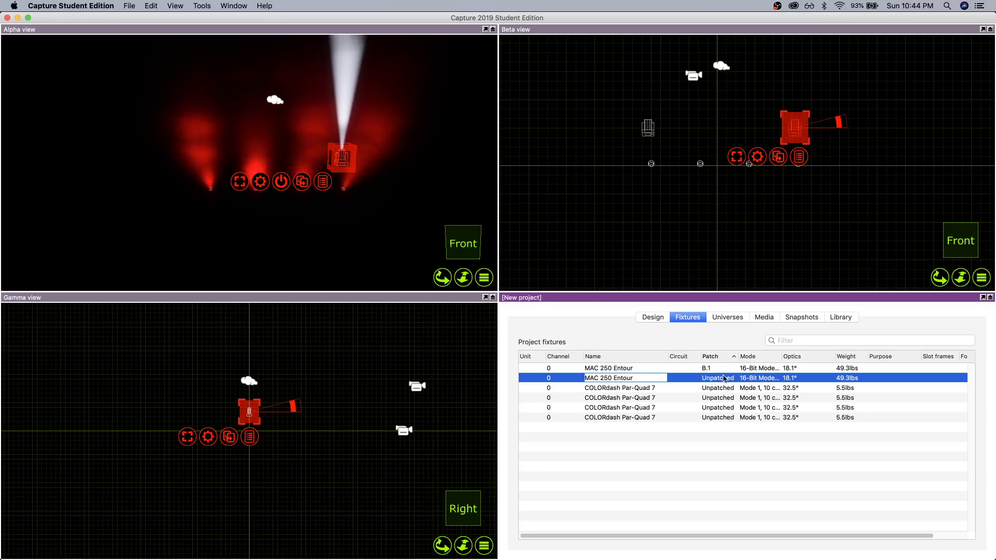
click(724, 378)
text(B)
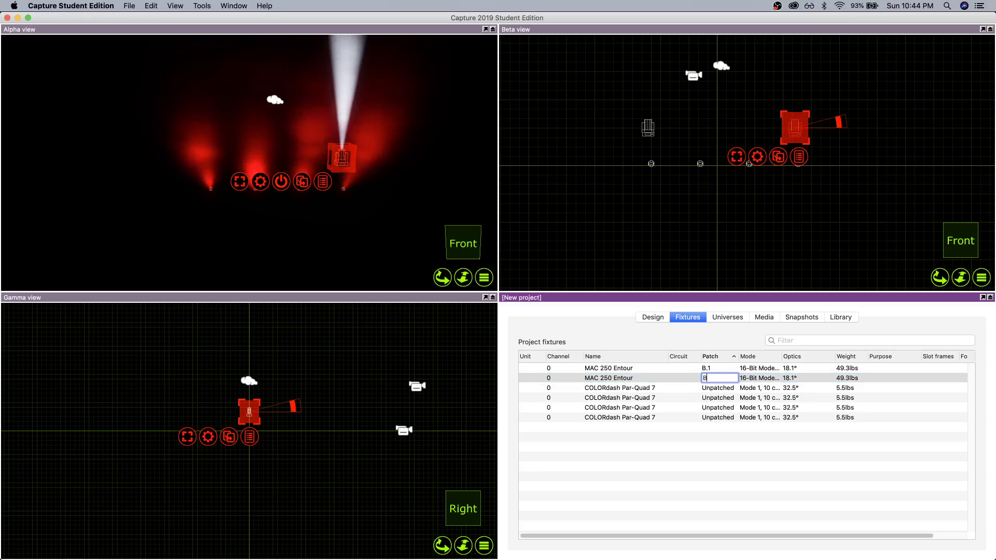
text(.16)
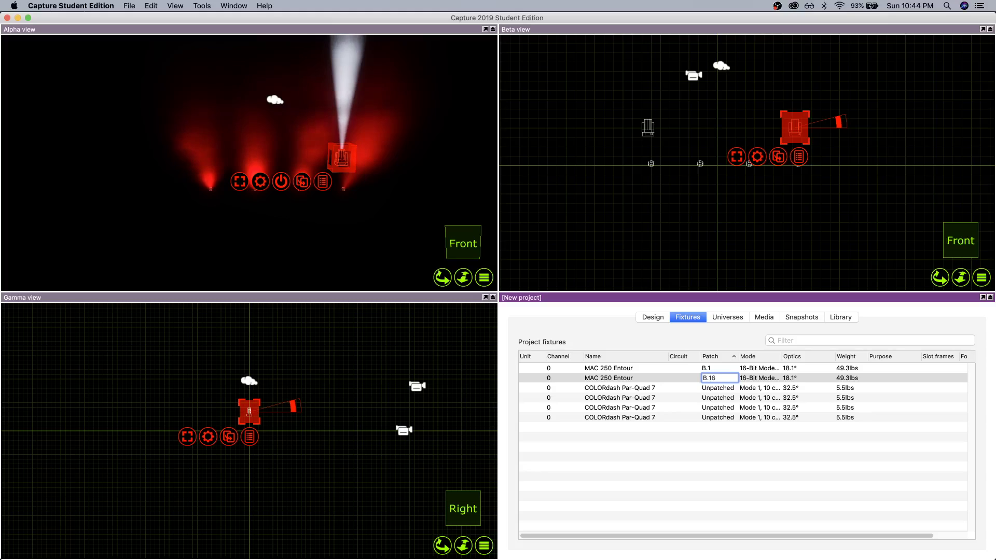
key(Return)
Widen the Mode column to show full names and select 16-Bit Mode, 15 chs for the MAC 250 Entour at B.1.
click(768, 369)
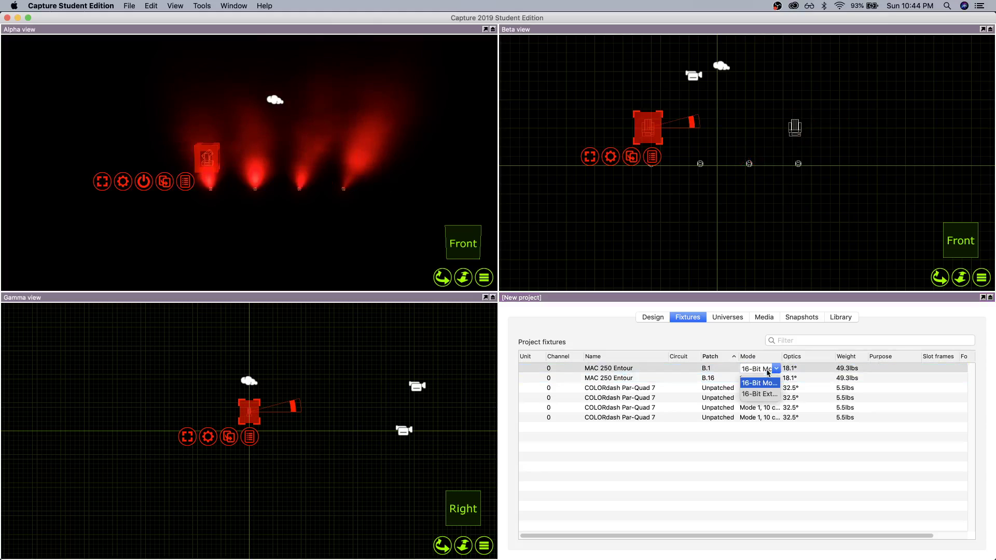
click(780, 363)
double_click(782, 357)
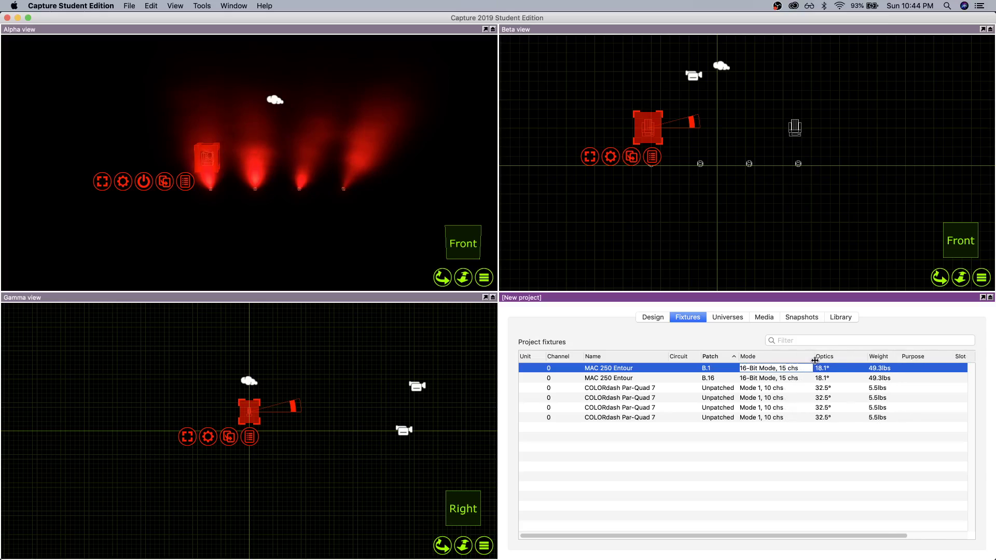
click(785, 371)
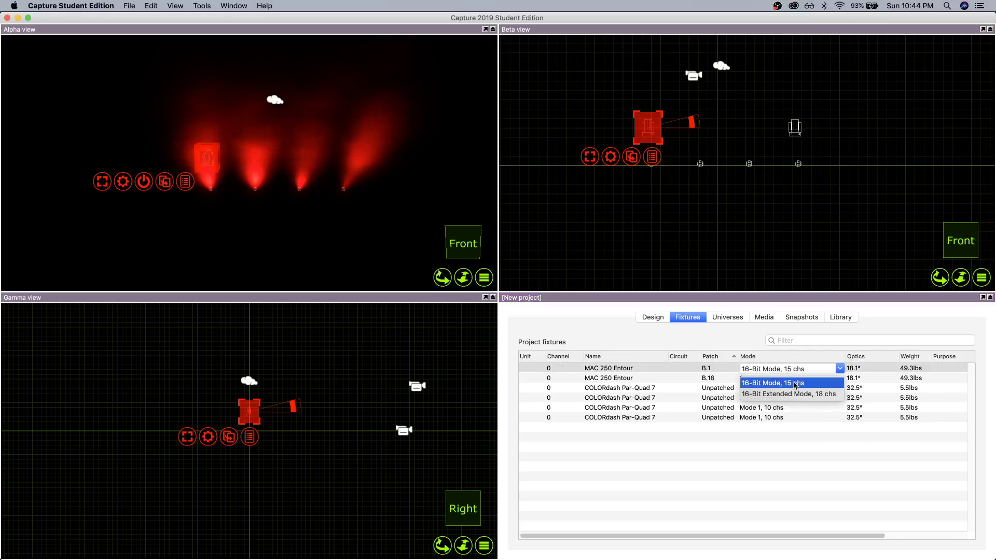
click(795, 383)
click(796, 379)
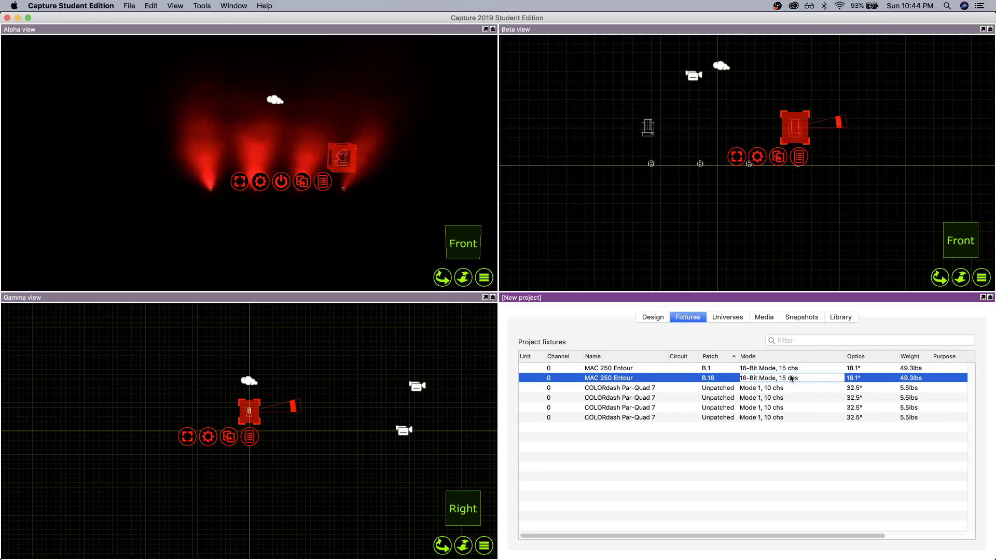
Switch to SoundSwitch and compare the modes and addresses of the Left Mover, Right Mover and Left Scrim on Universe Two.
key(super+Tab)
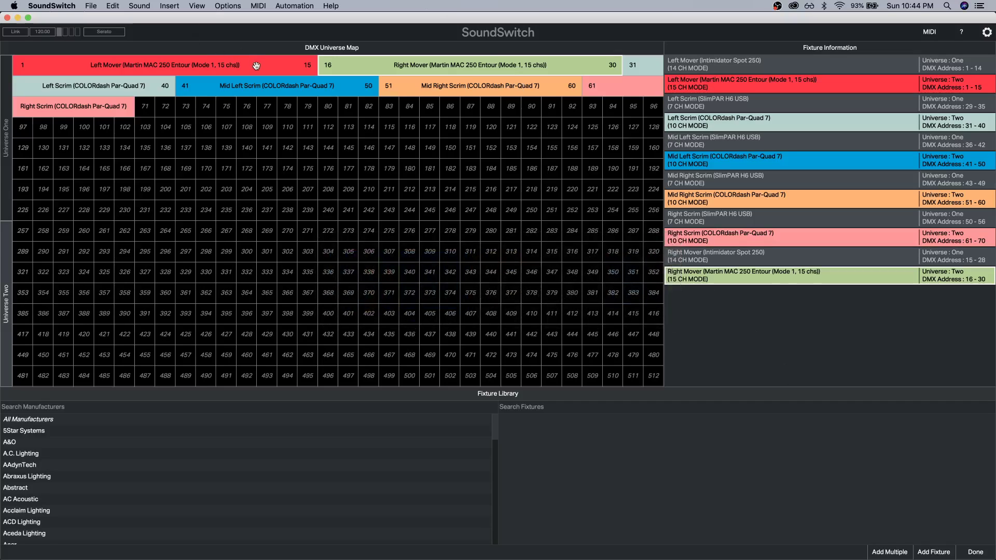
click(257, 65)
click(396, 66)
click(641, 66)
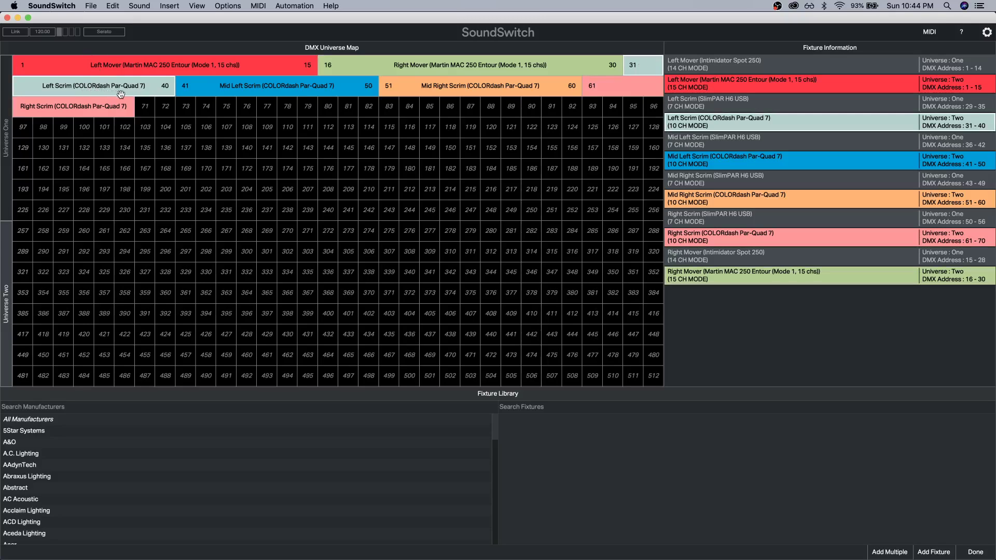
Check the Left Scrim's mode and address in SoundSwitch, and patch the leftmost COLORdash Par-Quad 7 to B.31 in Capture.
key(super+Tab)
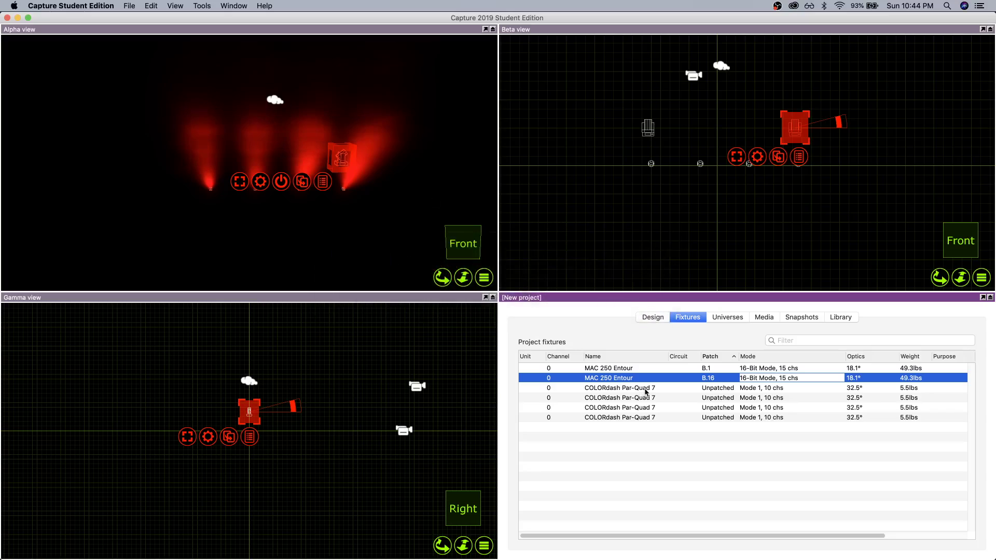
click(646, 390)
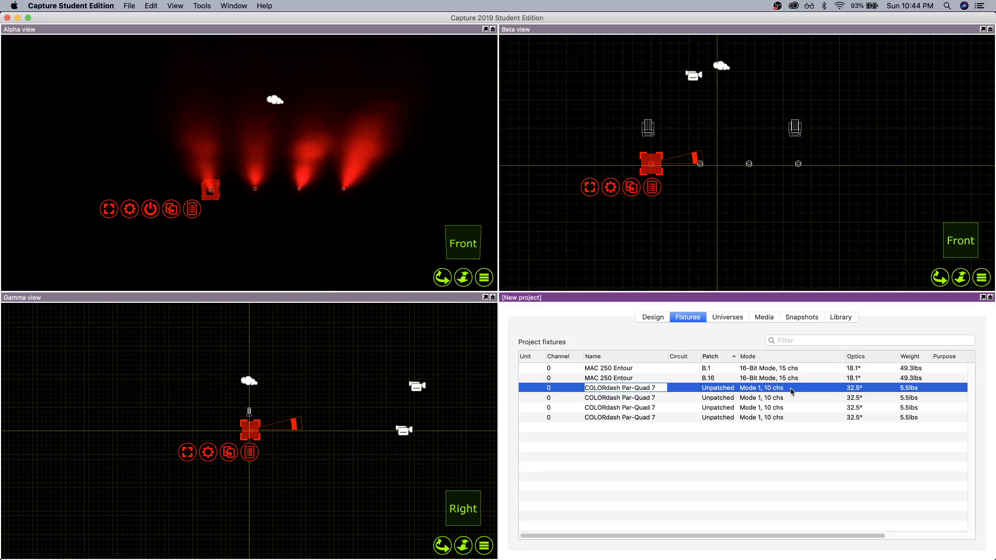
key(super+Tab)
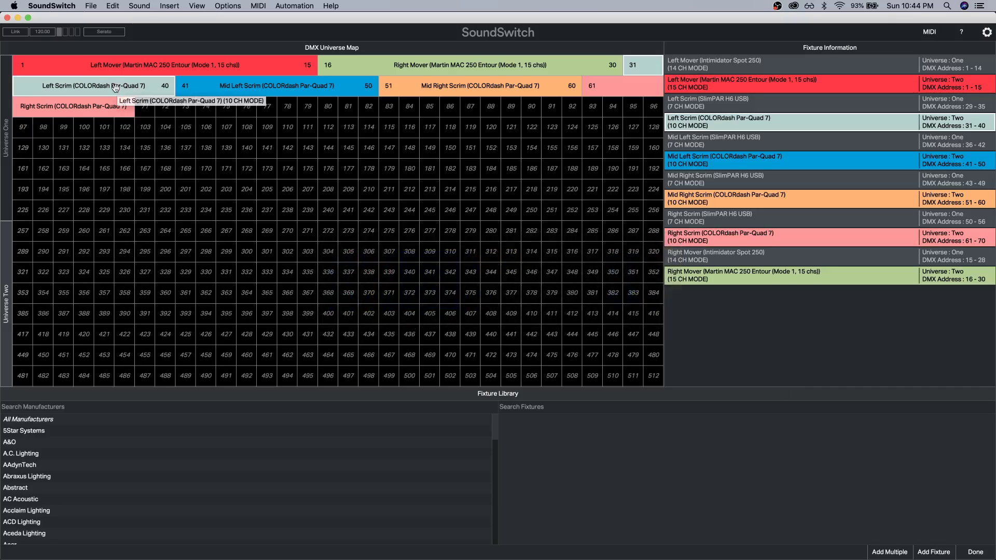
key(super+Tab)
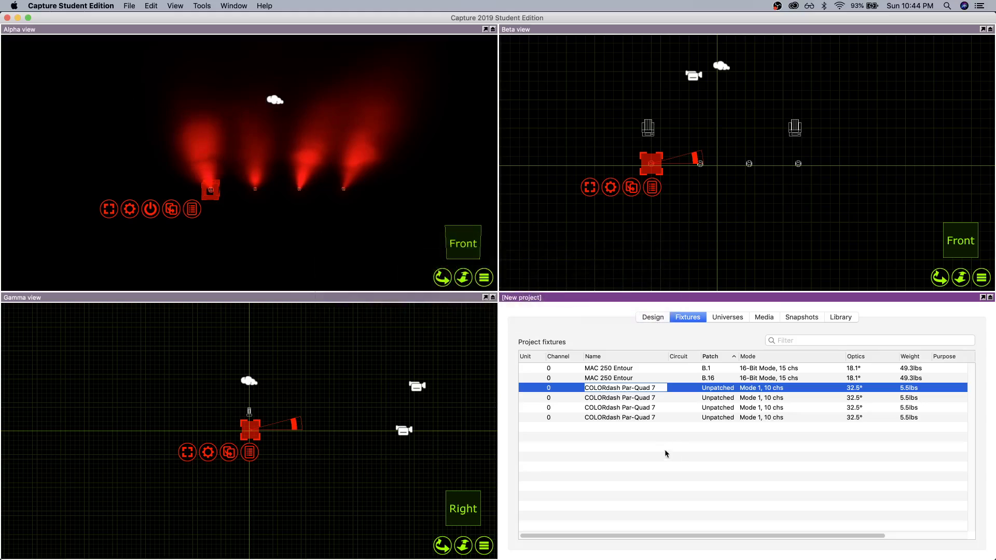
click(726, 390)
double_click(727, 389)
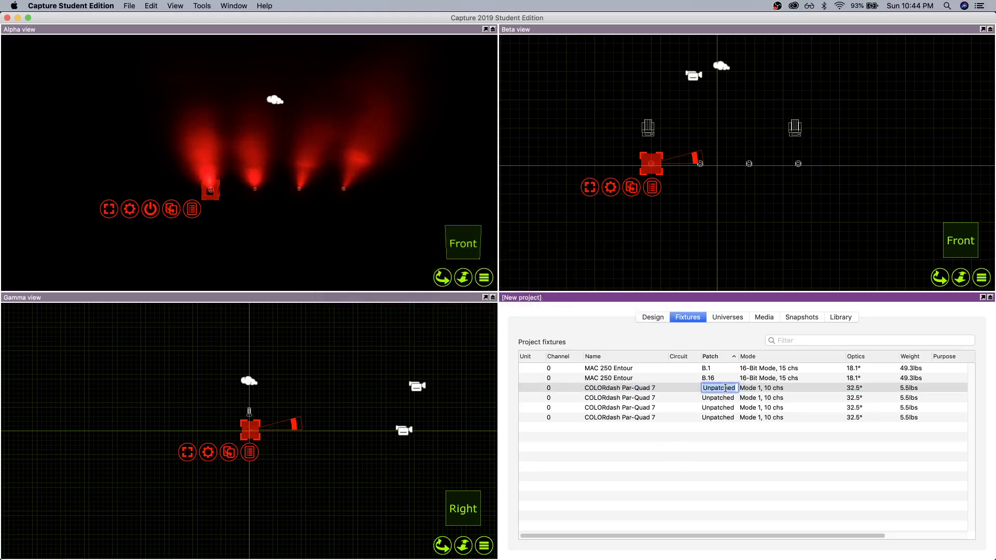
text(B.)
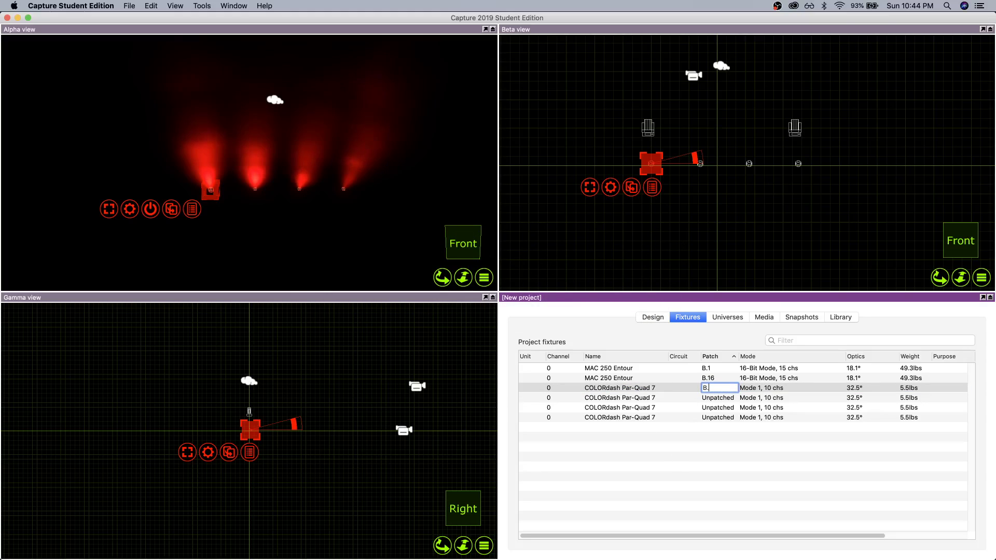
key(super+Tab)
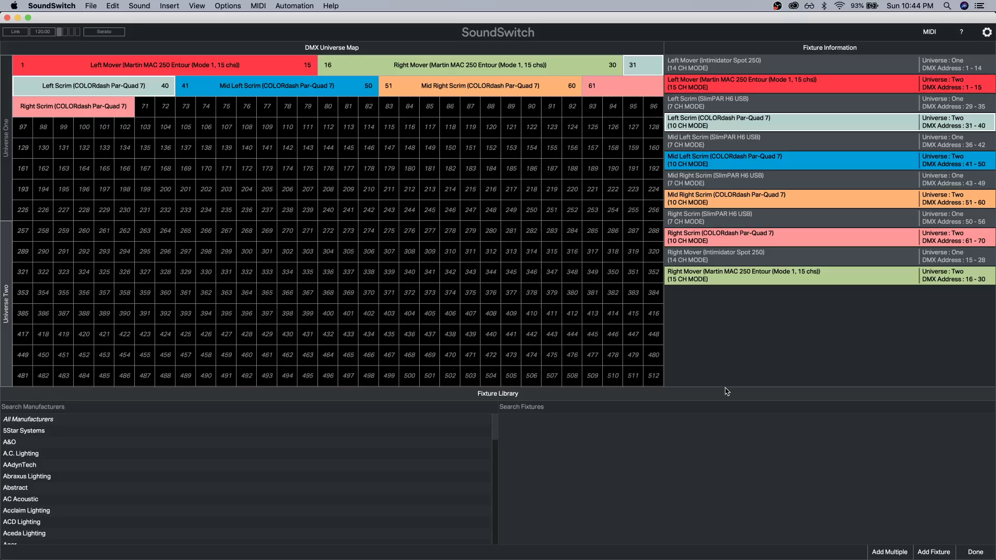
key(super+Tab)
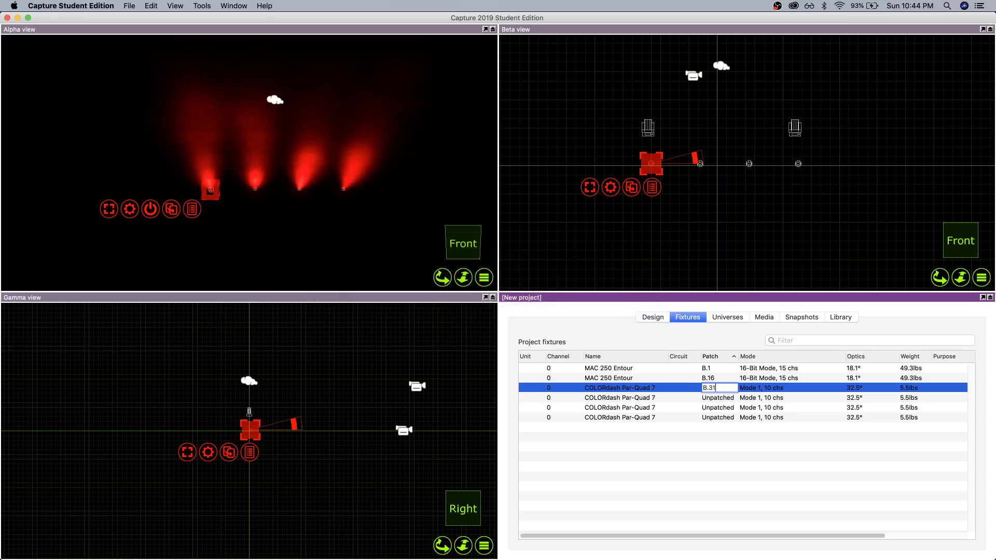
text(31)
key(Return)
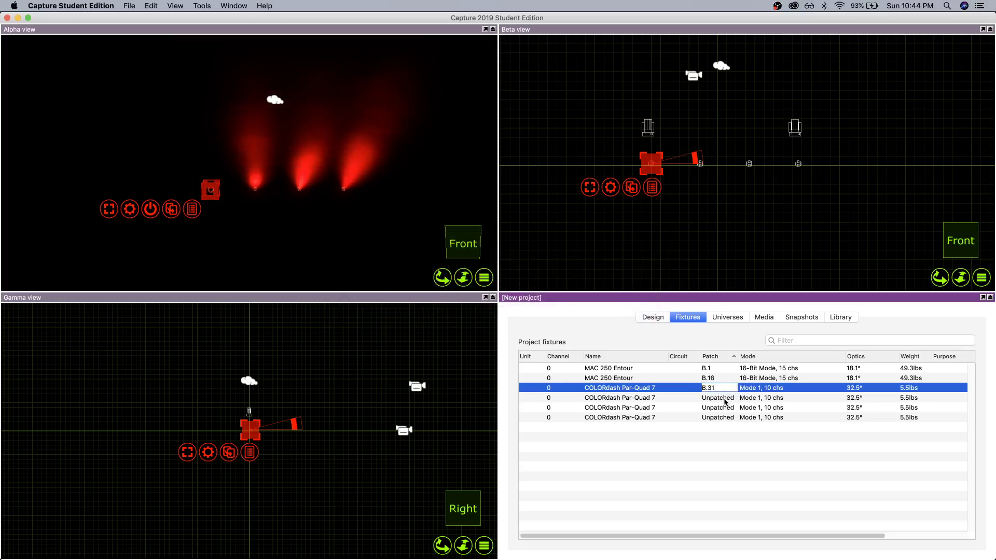
Check the Mid Left Scrim's address in SoundSwitch, and patch the second COLORdash Par-Quad 7 to B.41 in Capture.
key(super+Tab)
click(347, 87)
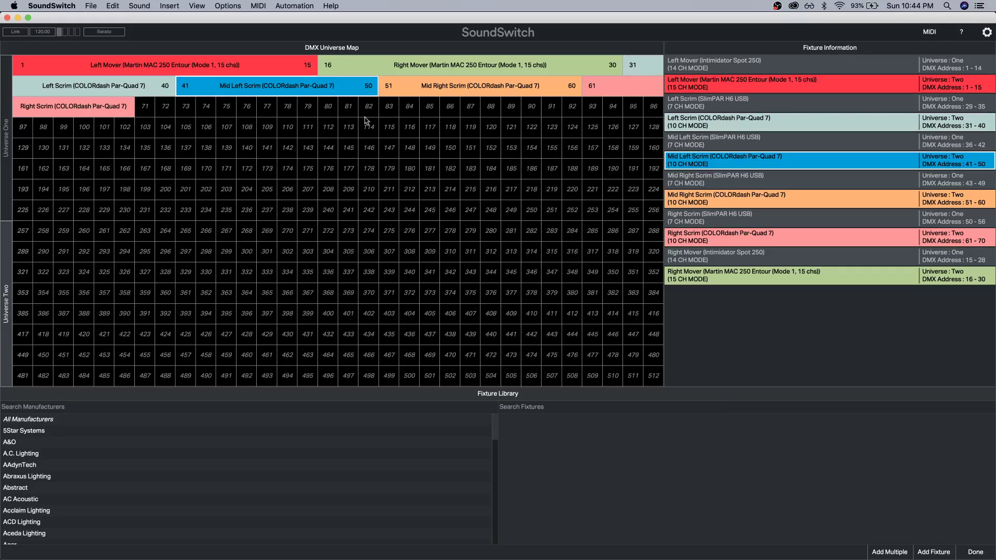
key(super+Tab)
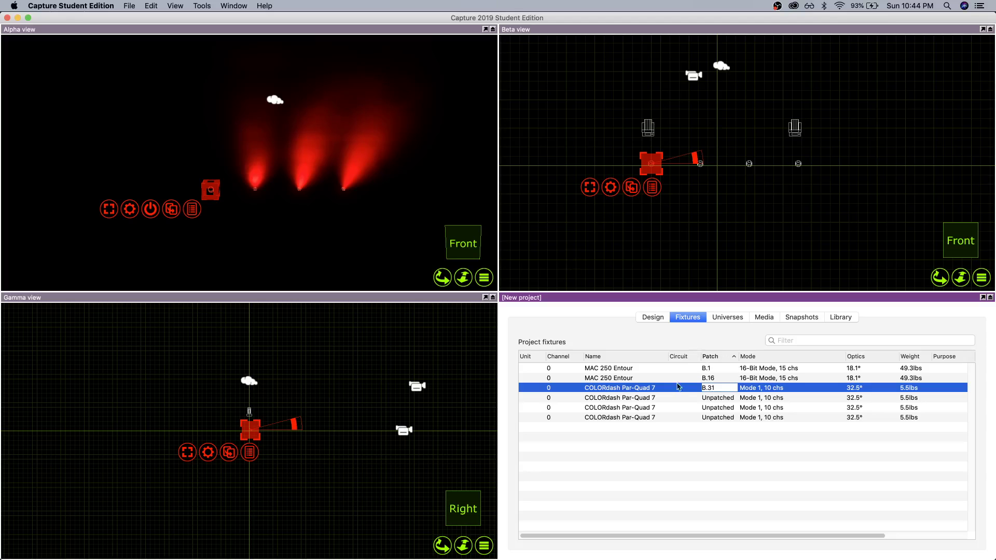
click(727, 399)
click(726, 398)
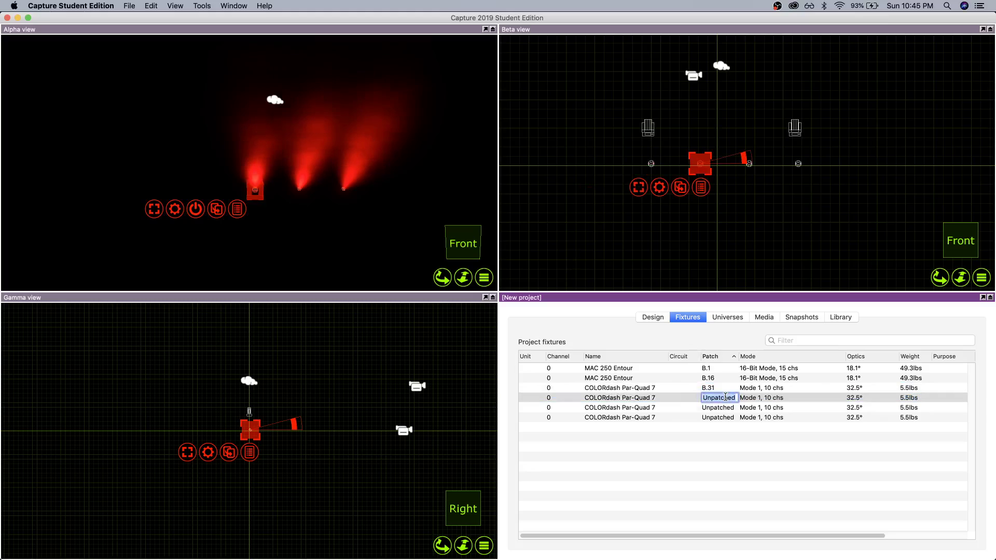
text(B.41)
key(Return)
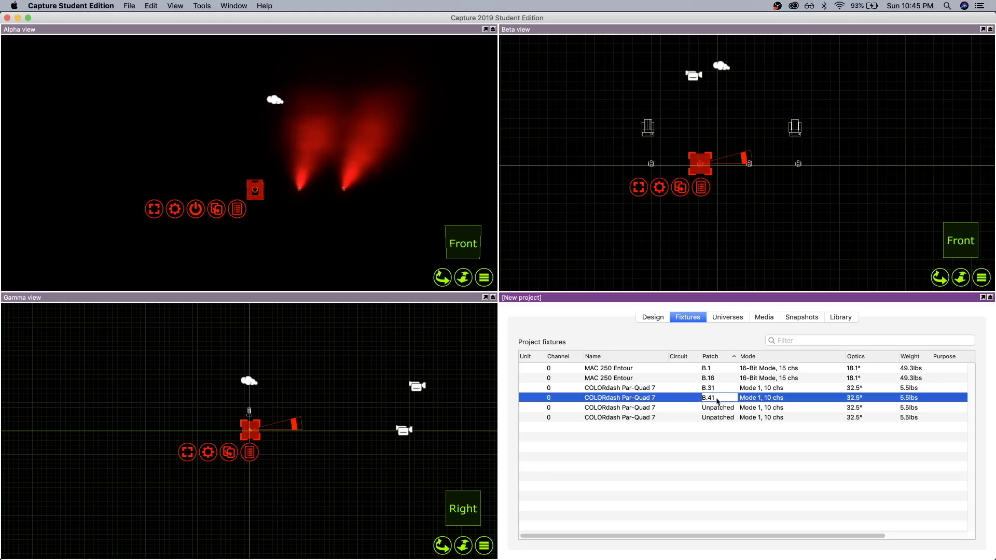
Patch the third and fourth COLORdash Par-Quad 7 fixtures to B.51 and B.61, and clear the selection.
click(724, 409)
click(724, 409)
text(B.)
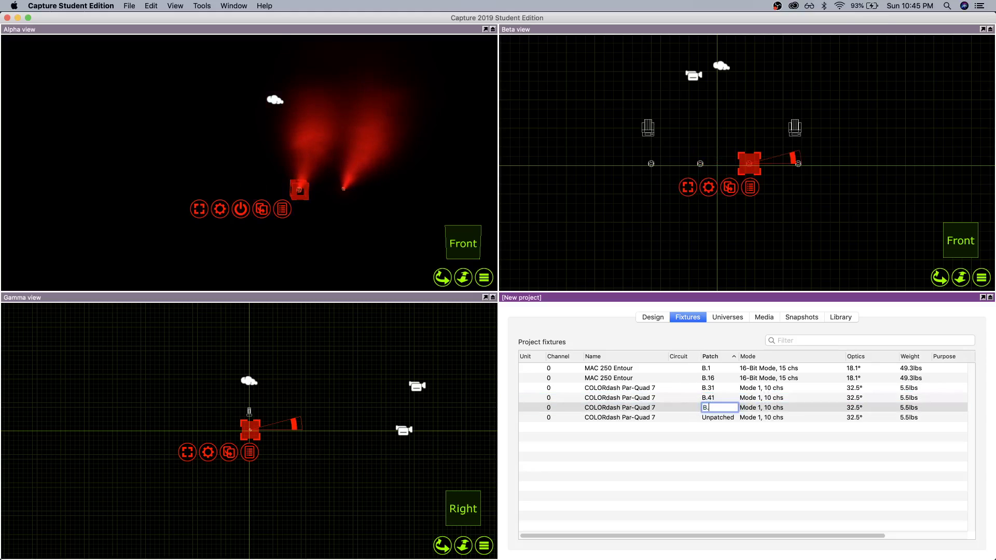
text(51)
key(Return)
click(718, 418)
click(721, 417)
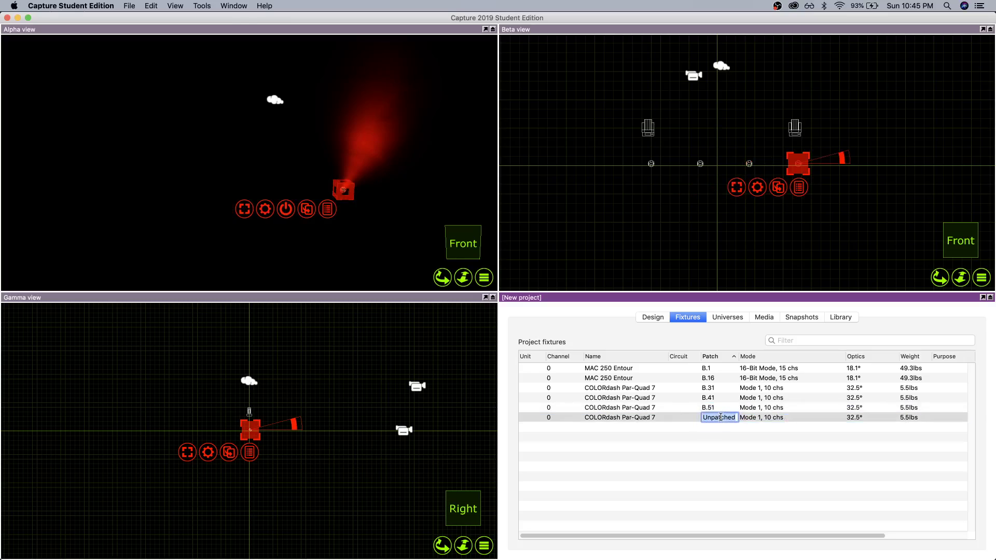
text(B.61)
key(Return)
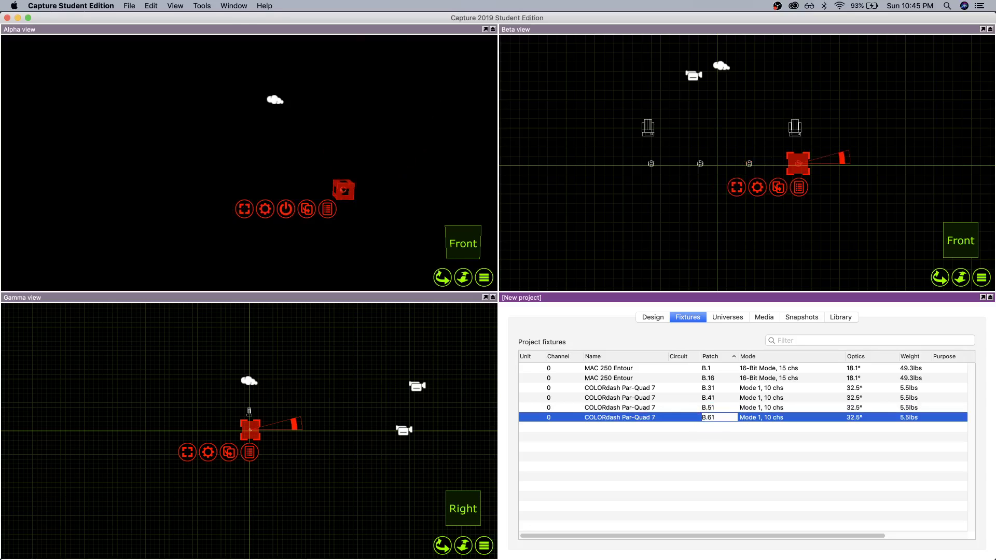
click(410, 182)
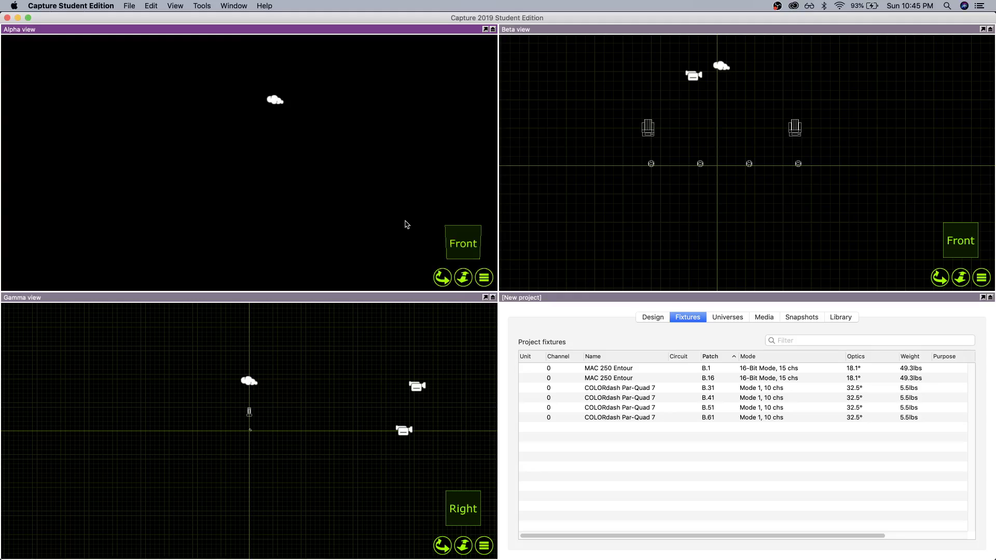
Switch to SoundSwitch, leave the fixture setup, and check the Capture interface's protocol and universe assignment in the hardware preferences.
key(super+Tab)
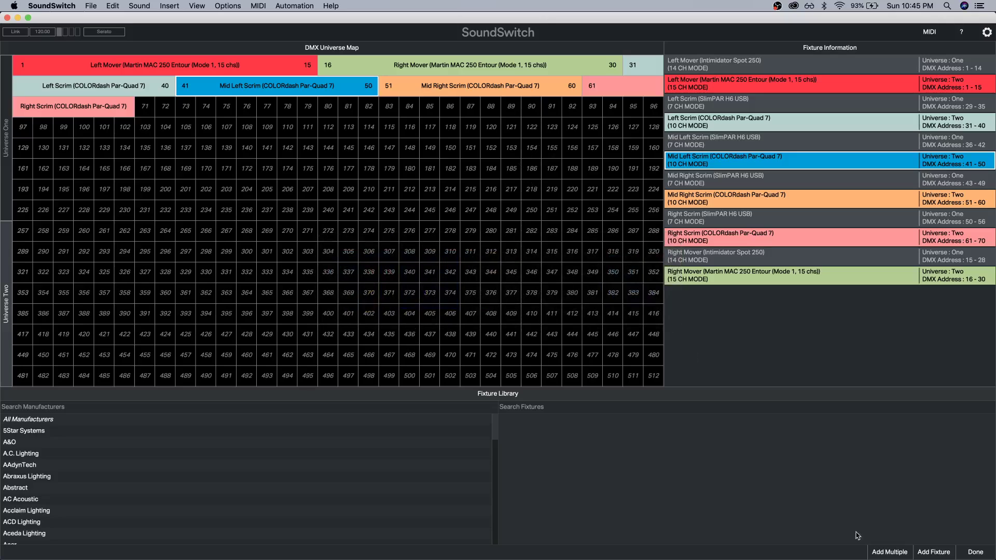
click(975, 552)
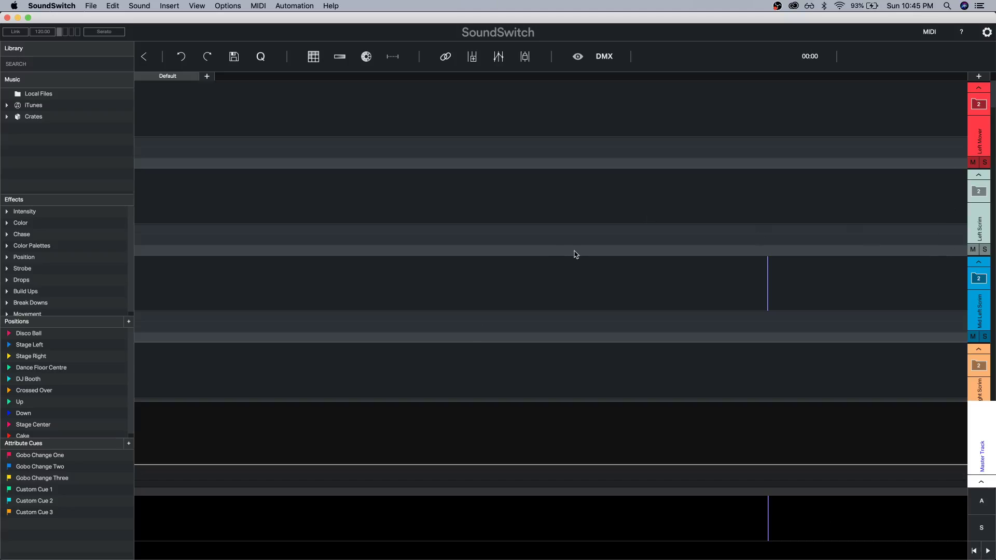
click(986, 32)
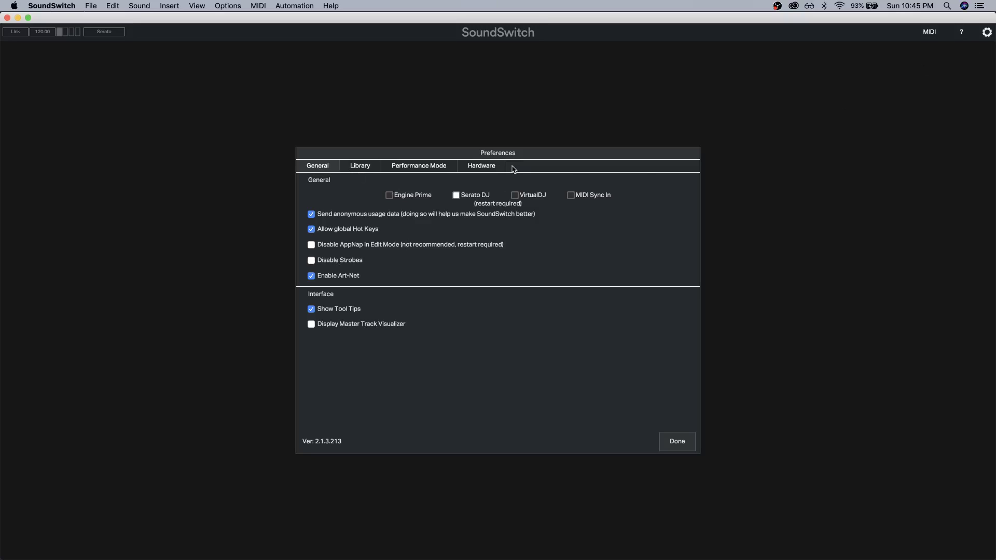
click(493, 168)
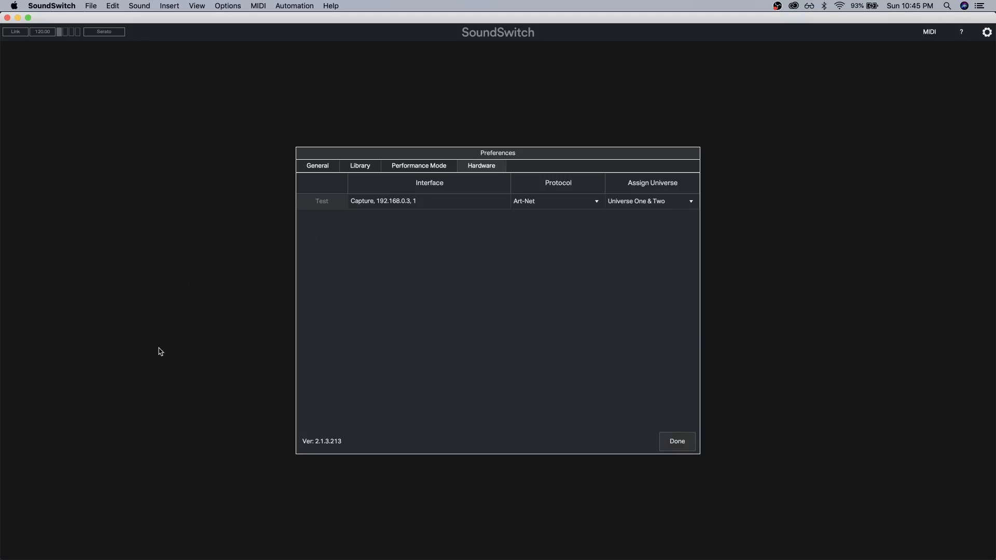
click(678, 445)
Switch to Capture and examine the project's list of universes and their external universe assignments.
key(super+Tab)
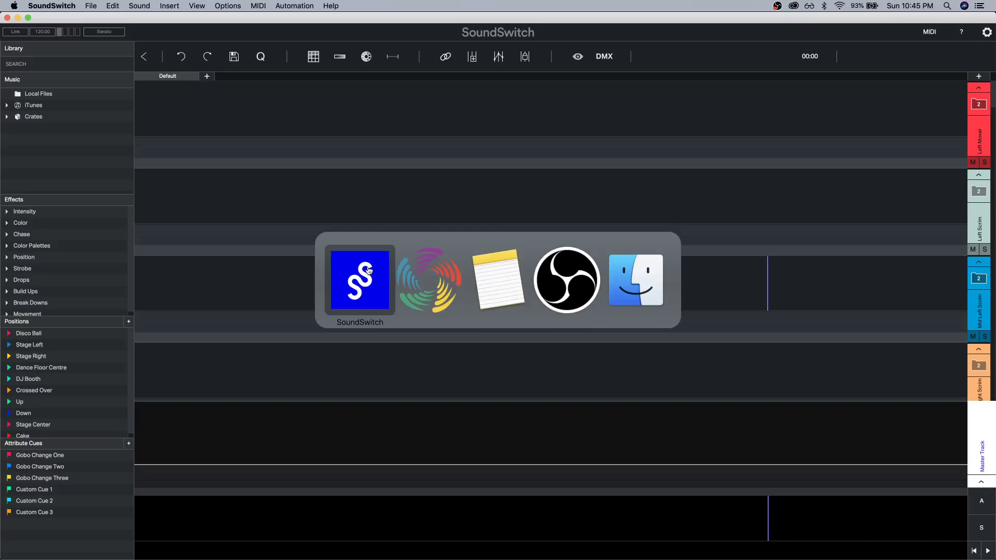
click(427, 279)
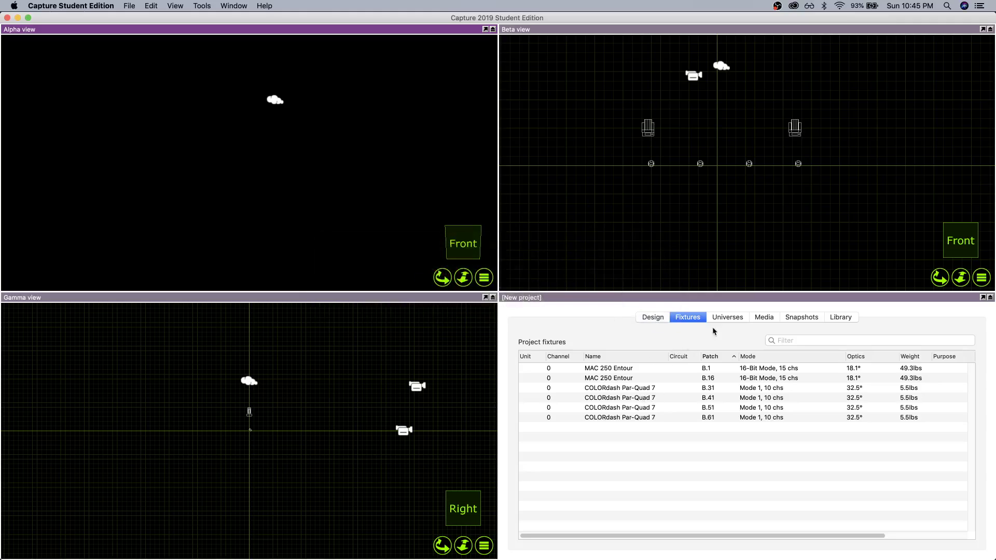
click(726, 317)
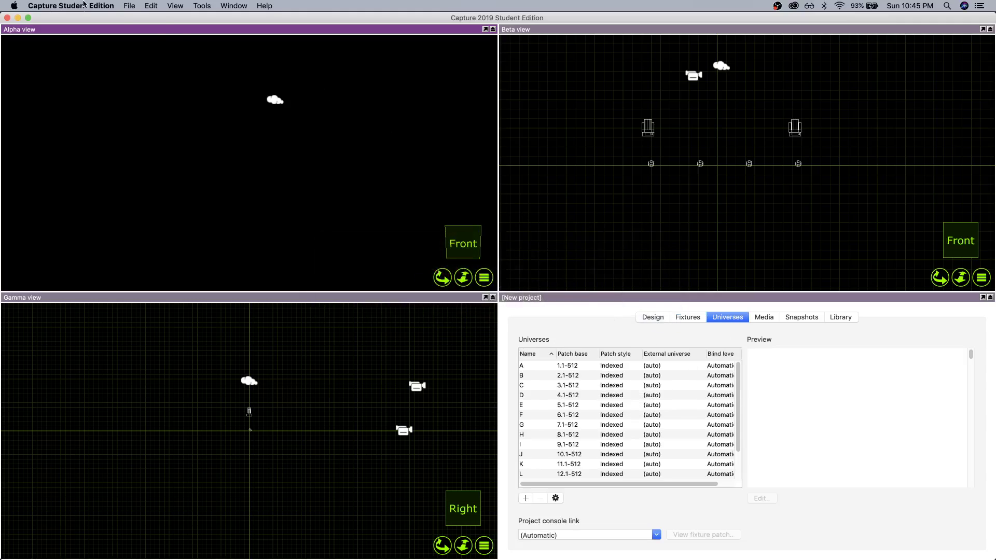
Save the Capture project to the Desktop as SoundSwitch Visualizer Tutorial.
click(129, 6)
click(154, 63)
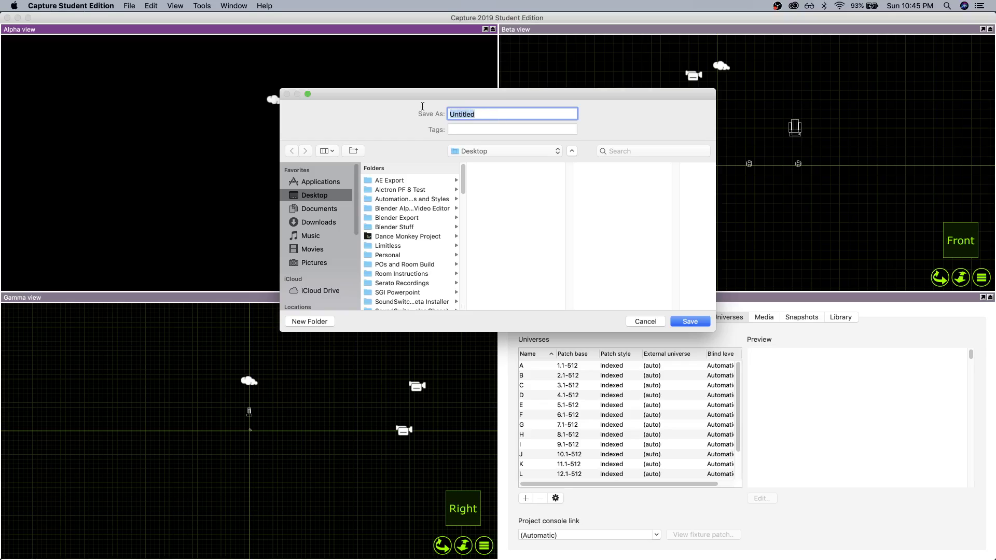
key(BackSpace)
text(SoundSwitch Visualizer Tutorial)
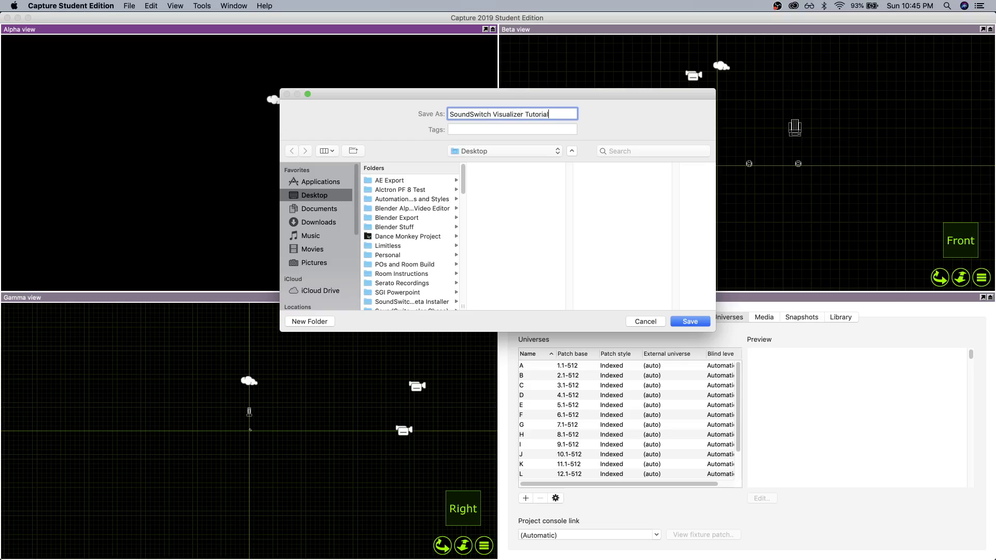
key(Return)
Quit both Capture and SoundSwitch.
key(super+Tab)
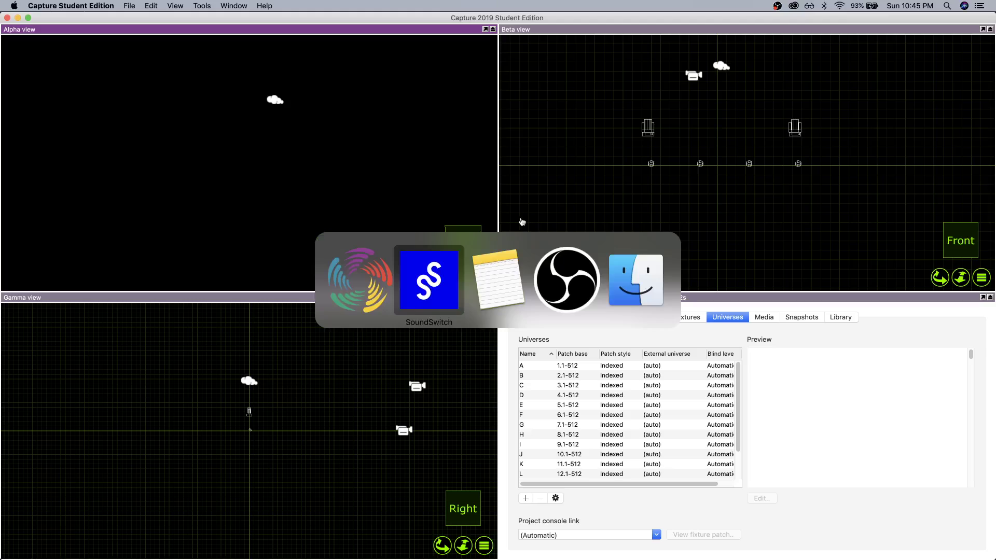
click(553, 301)
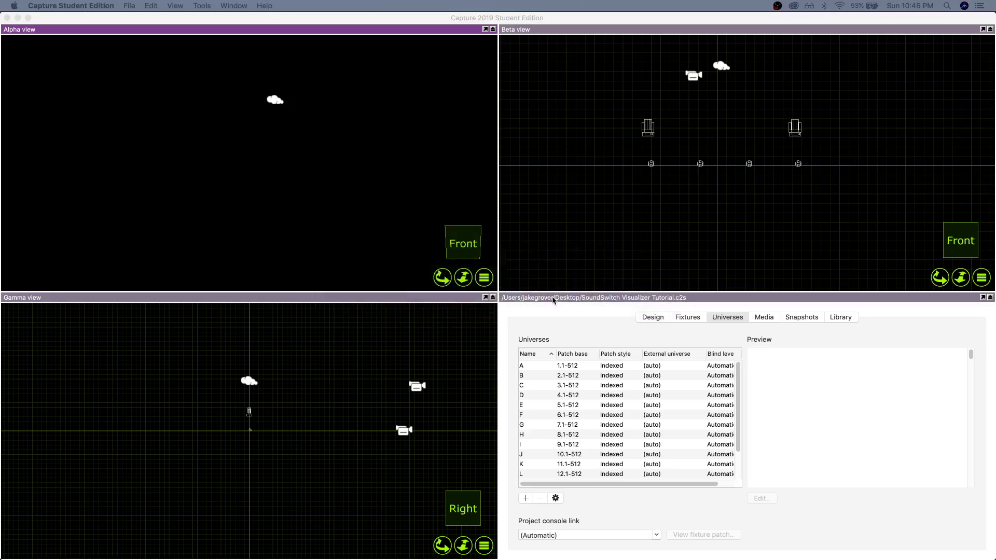
key(super+Tab)
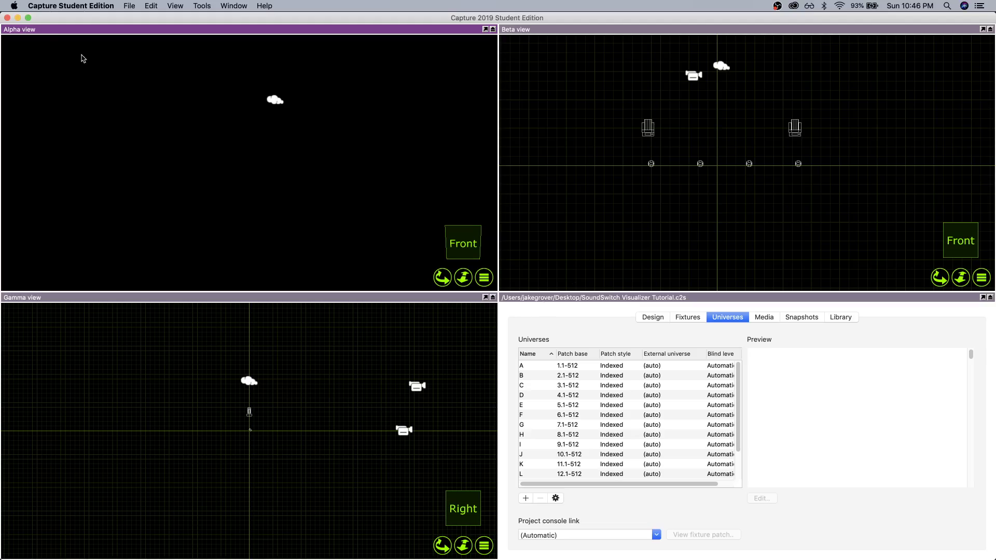
click(47, 5)
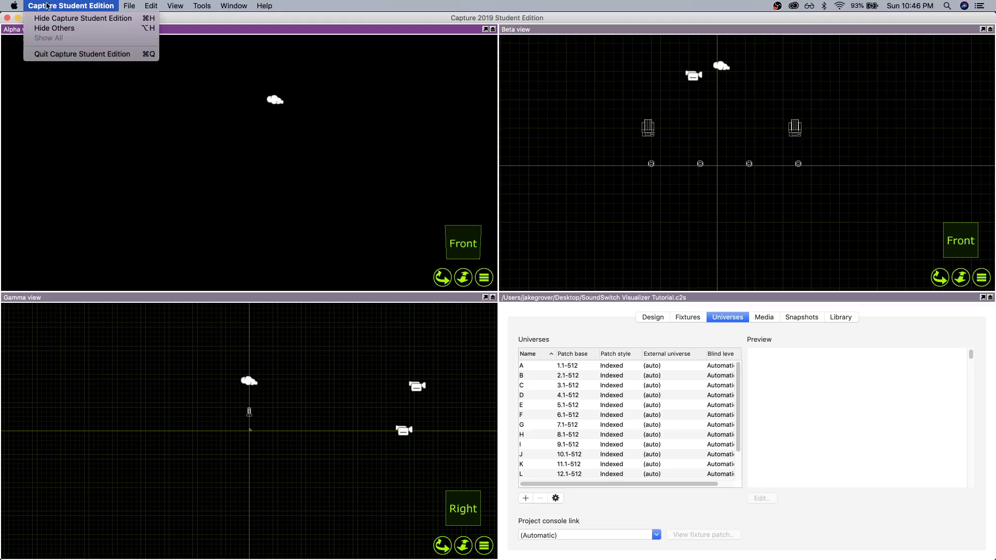
click(54, 54)
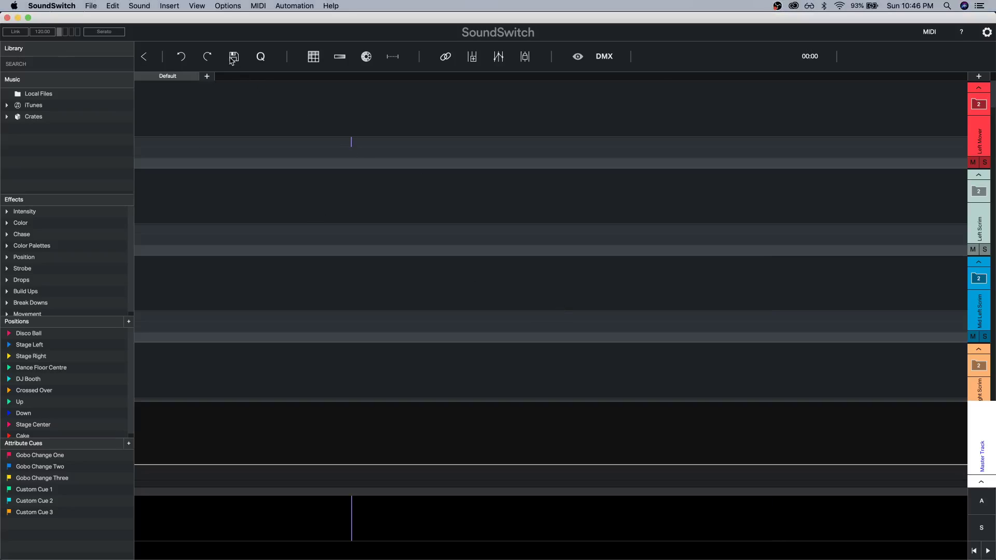
click(280, 144)
click(54, 5)
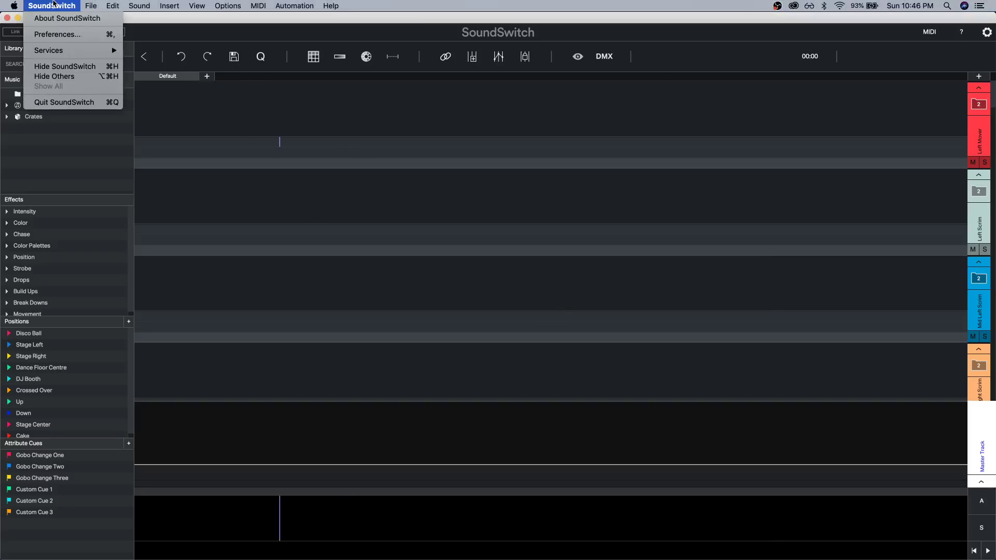
click(57, 102)
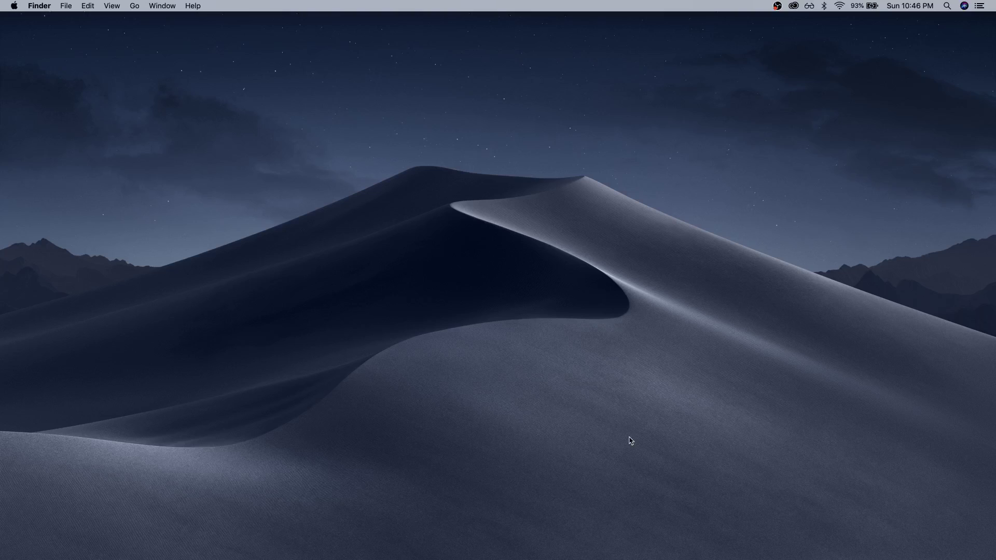
Relaunch Capture 2019 Student Edition and ignore the upgrade offer.
key(super+space)
text(cap)
key(Return)
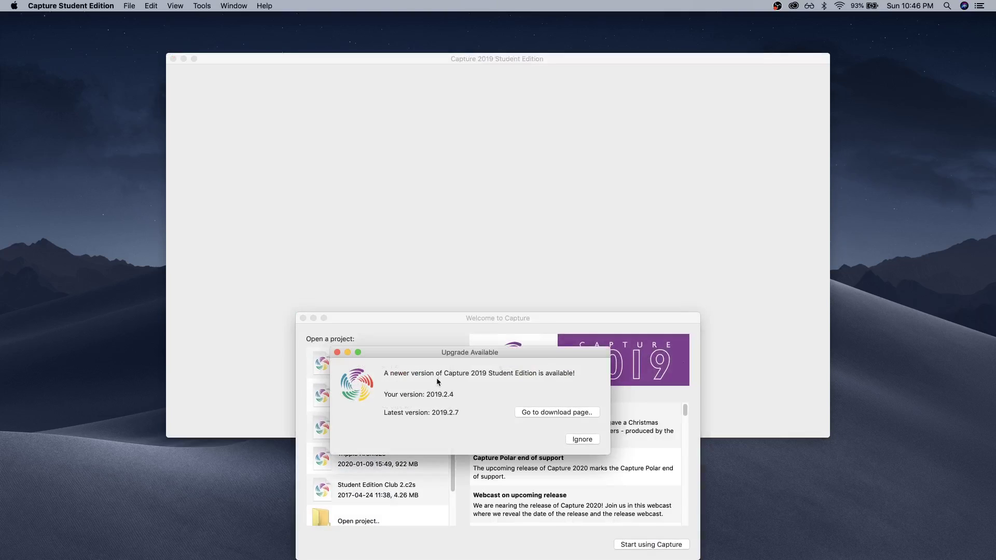
click(582, 439)
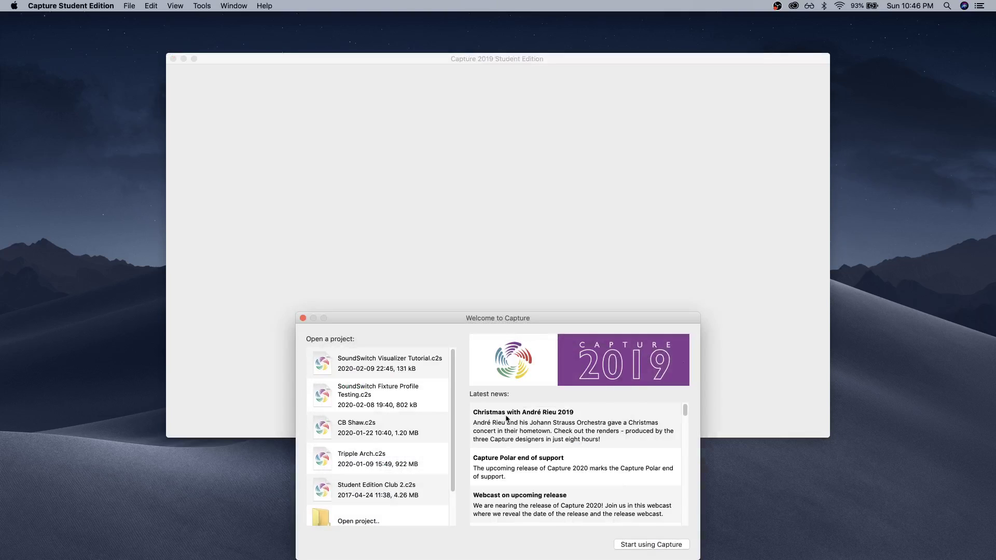
Open the SoundSwitch Visualizer Tutorial.c2s project and maximize the Capture window.
click(390, 359)
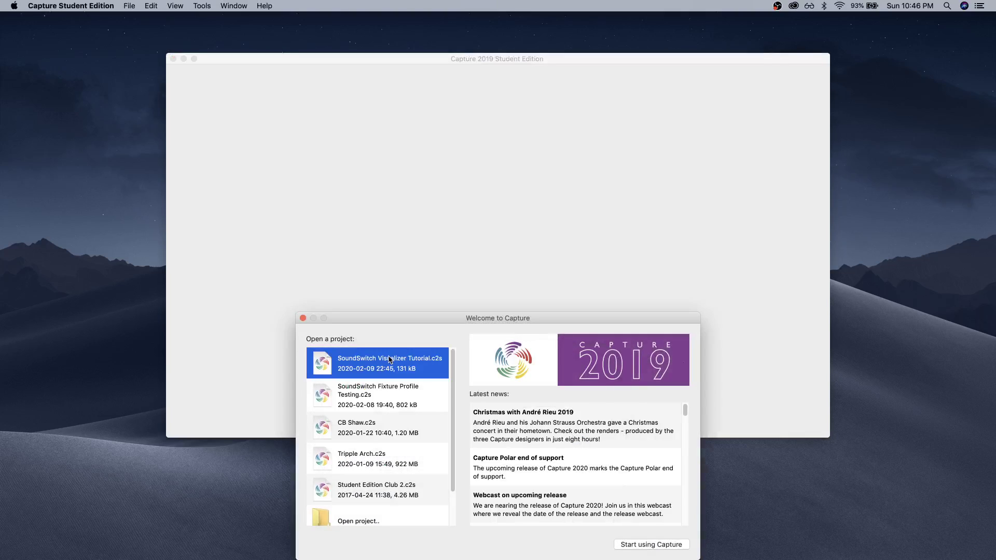
double_click(378, 363)
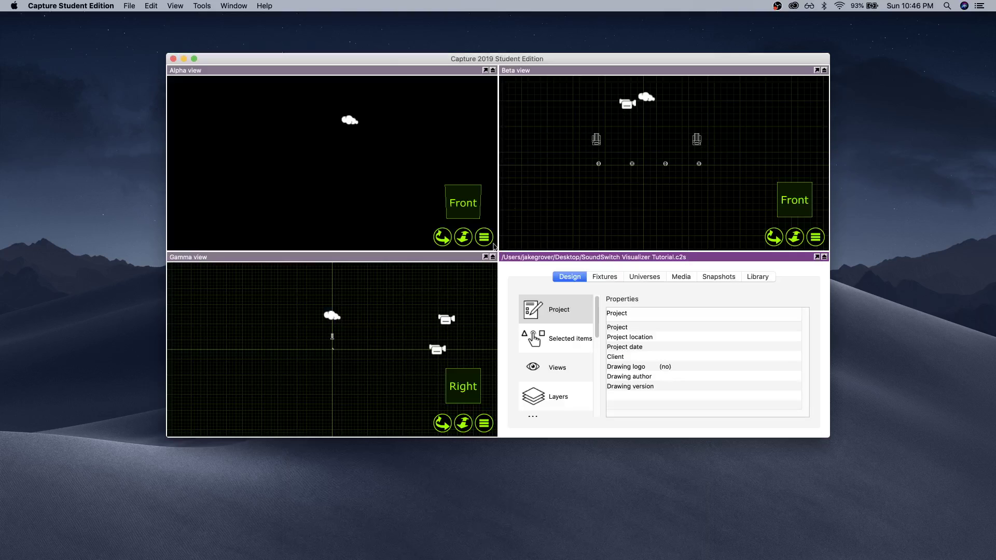
drag(555, 60, 527, 56)
double_click(526, 56)
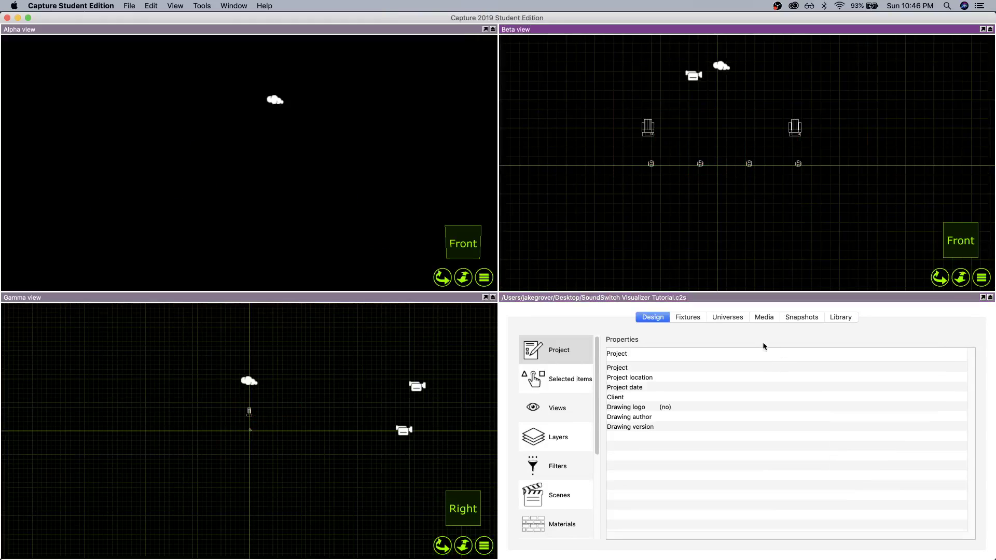
Review the project's fixture patch and the universe list, selecting universe A to preview its channels.
click(726, 318)
click(687, 319)
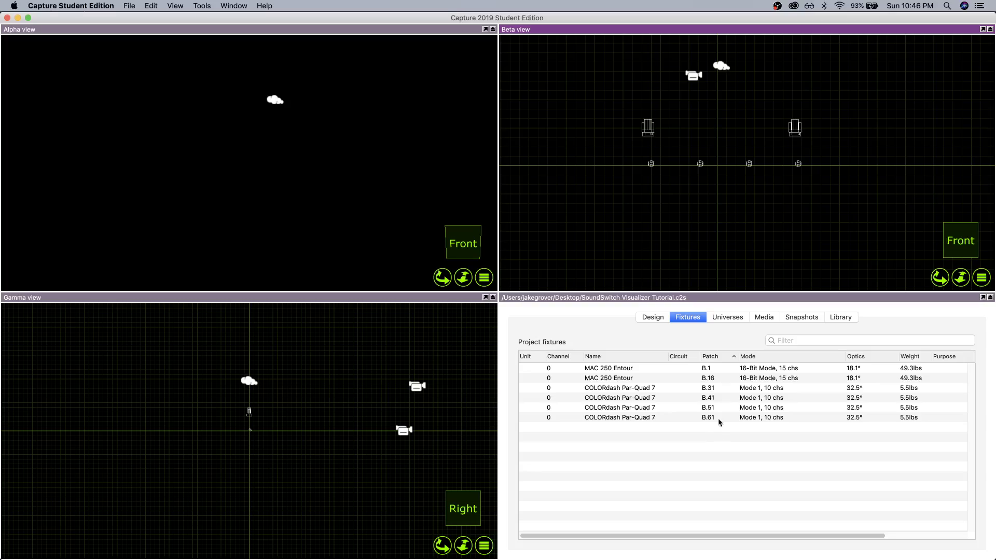
click(730, 318)
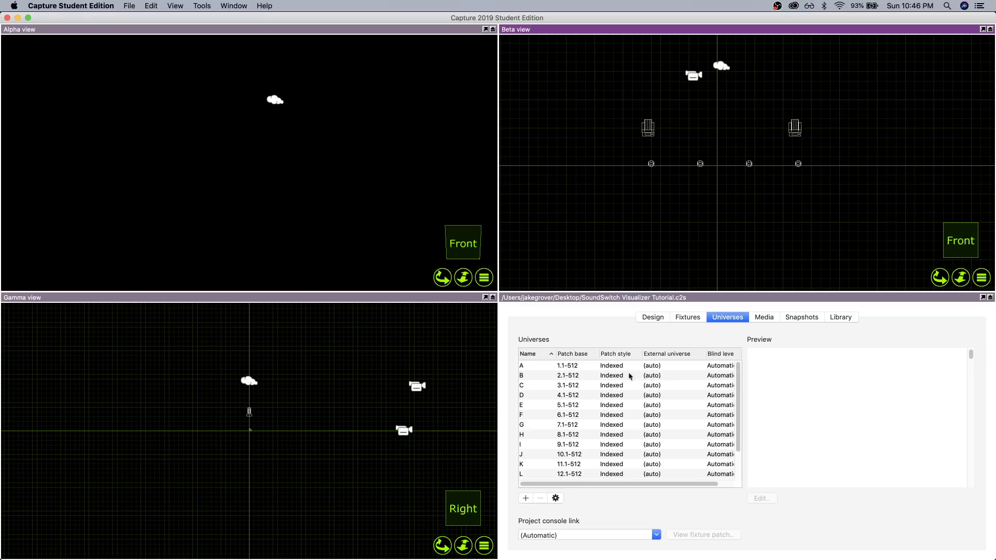
click(605, 368)
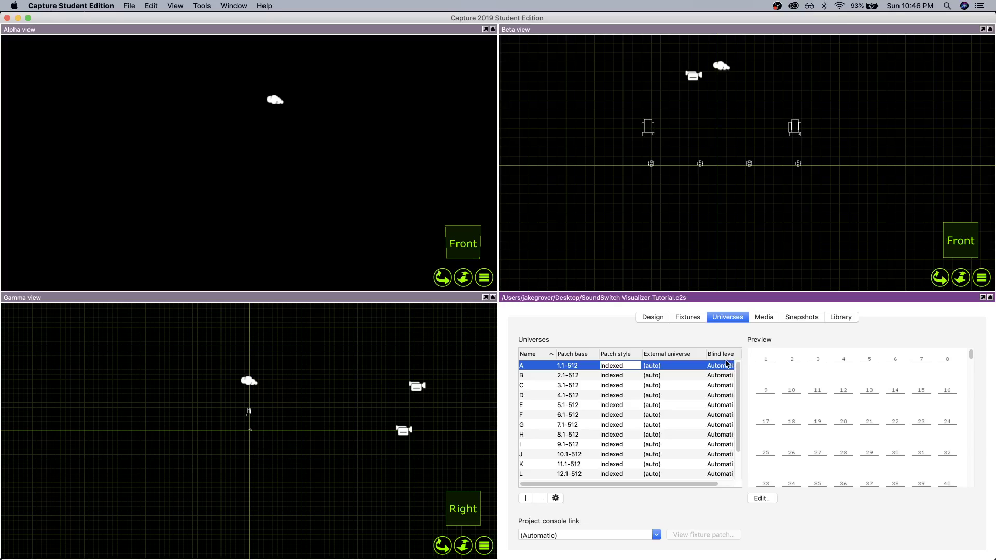
Launch SoundSwitch and move its window aside to uncover Capture's universe list.
key(super+space)
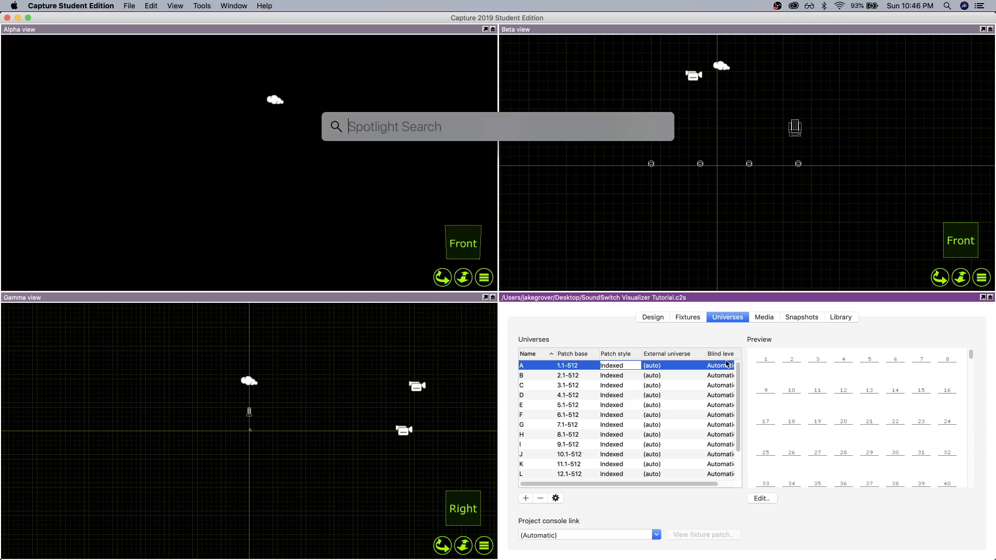
text(SoundSwitch)
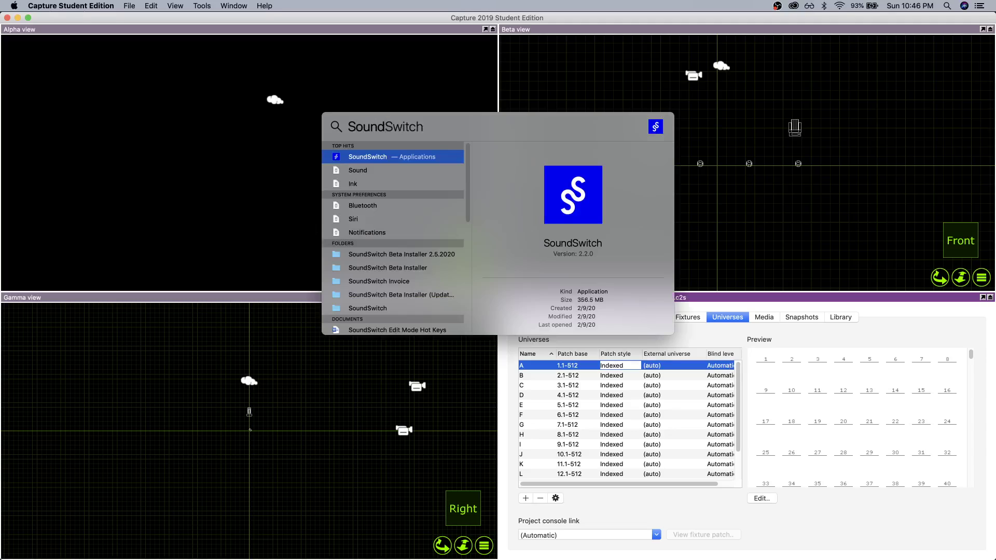
key(Return)
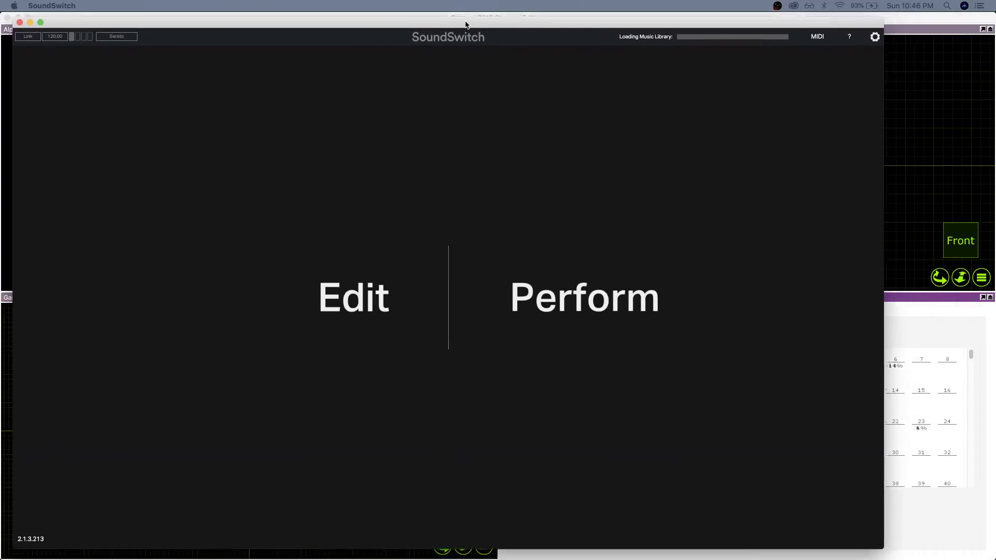
drag(465, 24, 144, 79)
Switch to Capture and examine the external universe assignments and channel previews of universes A and B.
click(643, 375)
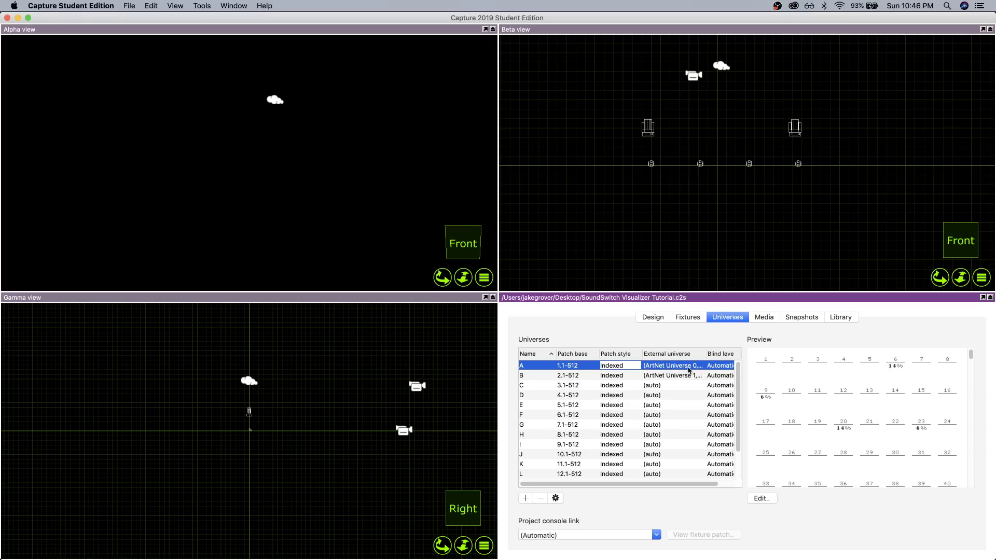
click(667, 378)
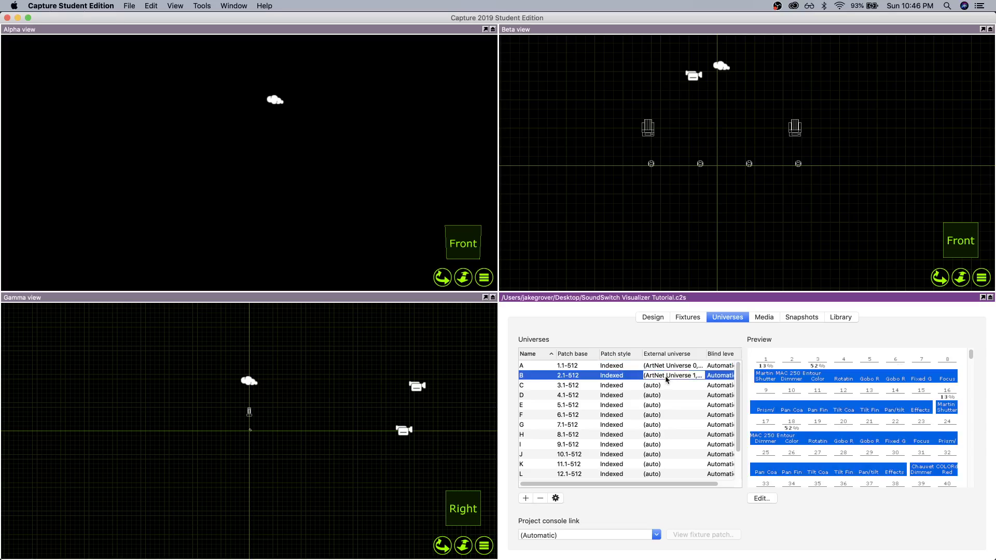
click(674, 365)
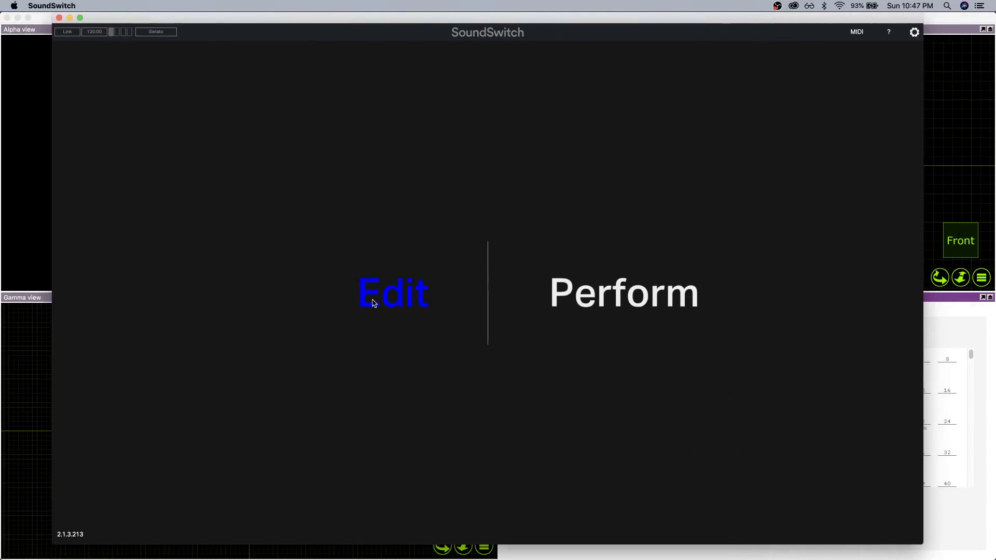
Switch to SoundSwitch, enter Edit mode and check the fixtures' DMX universes and addresses before returning to the timeline.
click(376, 301)
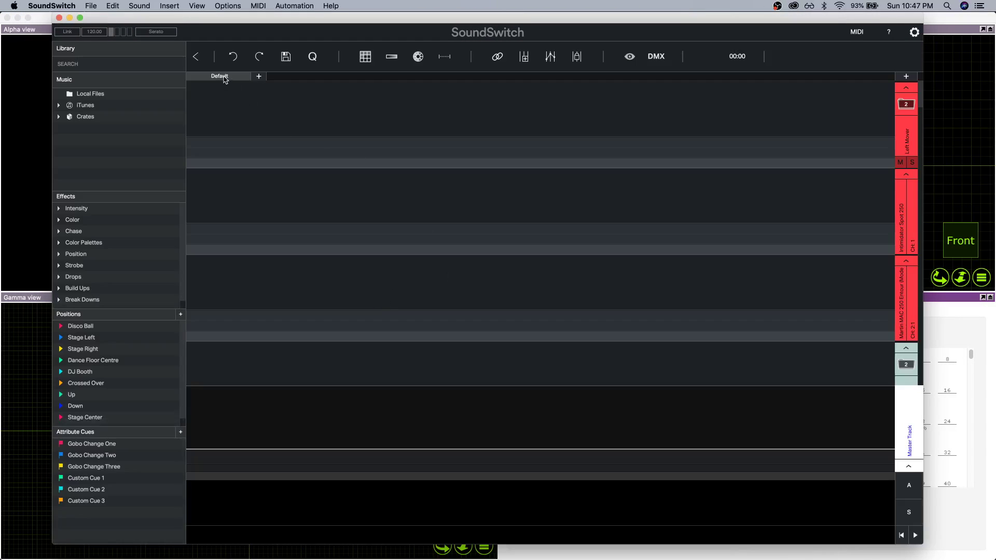
click(666, 58)
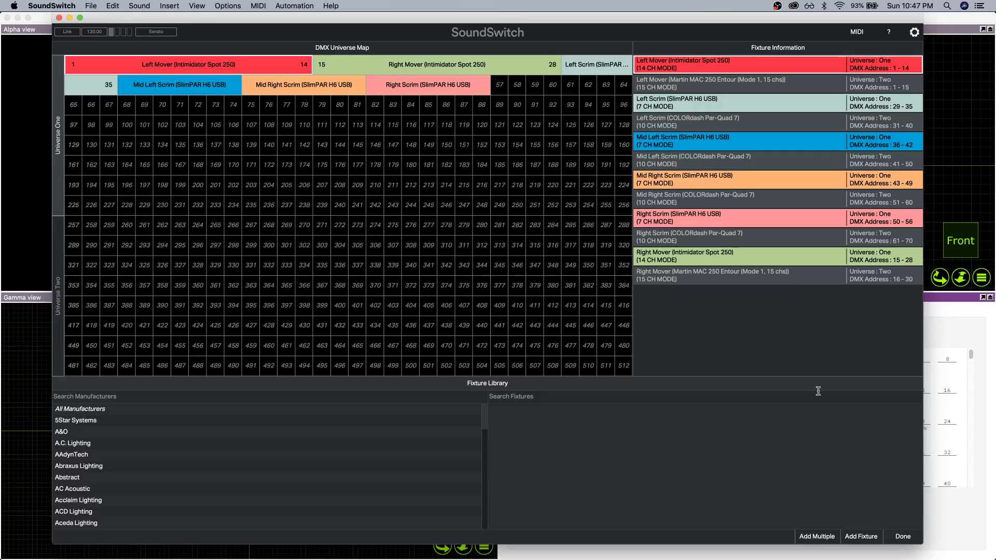
click(900, 538)
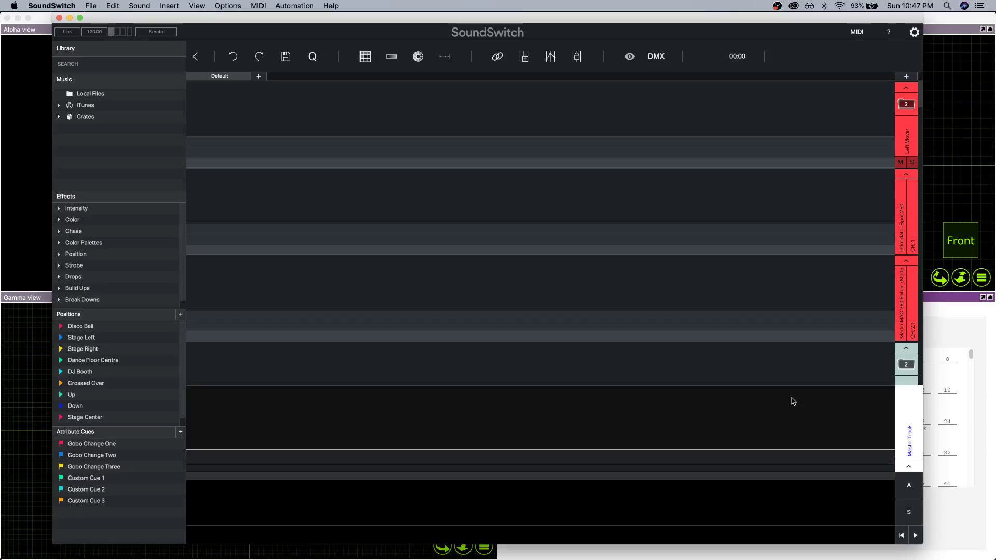
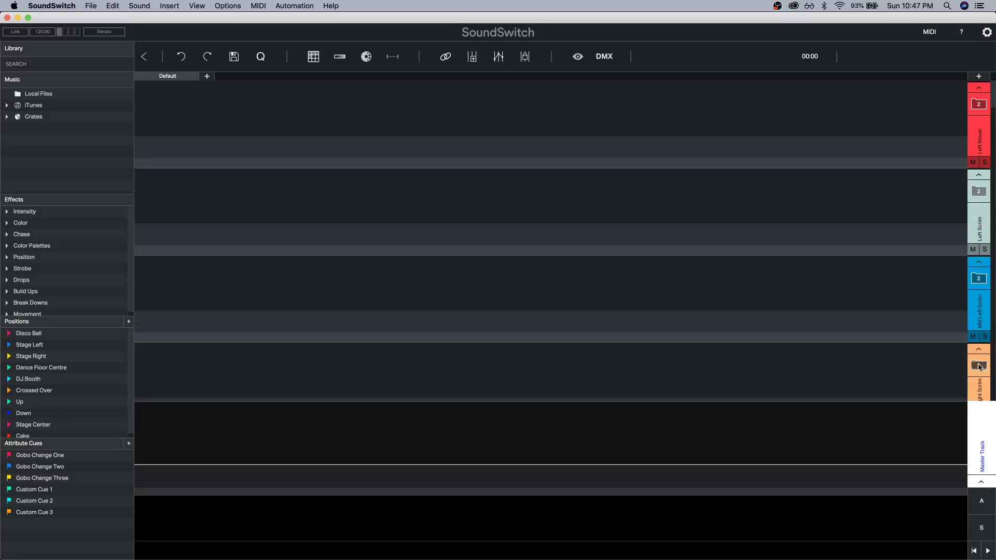
Look through the grouped fixture tracks on the timeline, expanding and collapsing the Left Mover group to see its fixtures.
scroll(974, 317, down, 3)
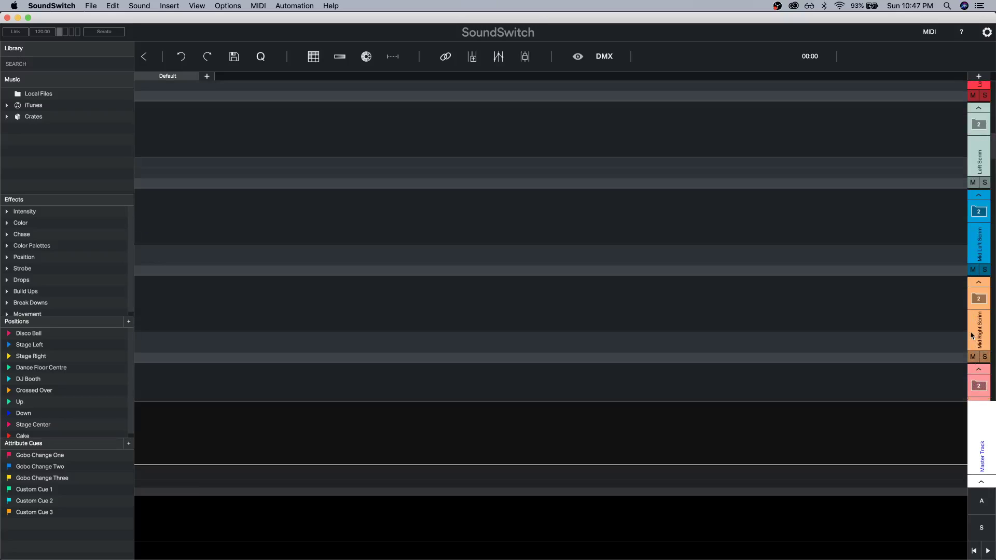
scroll(977, 332, down, 6)
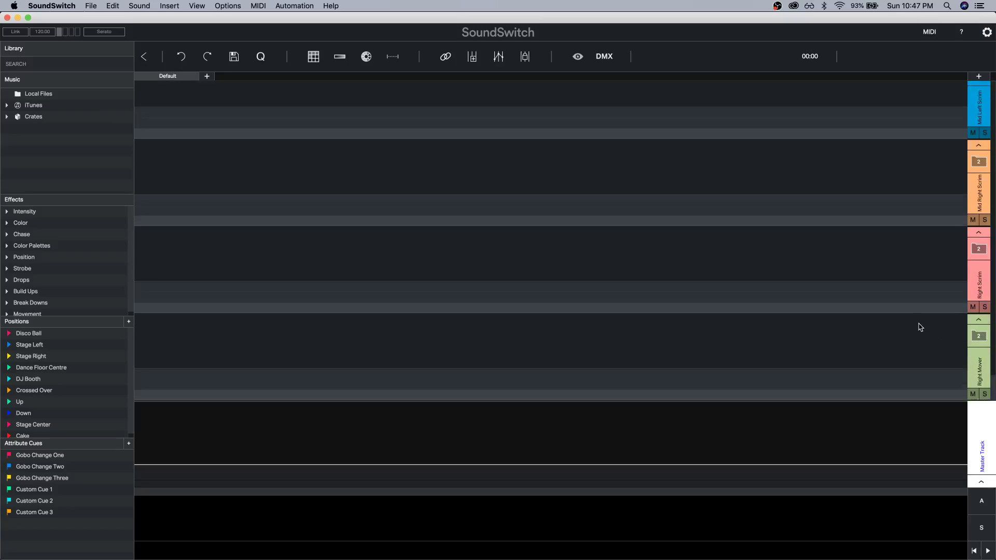
scroll(918, 321, up, 9)
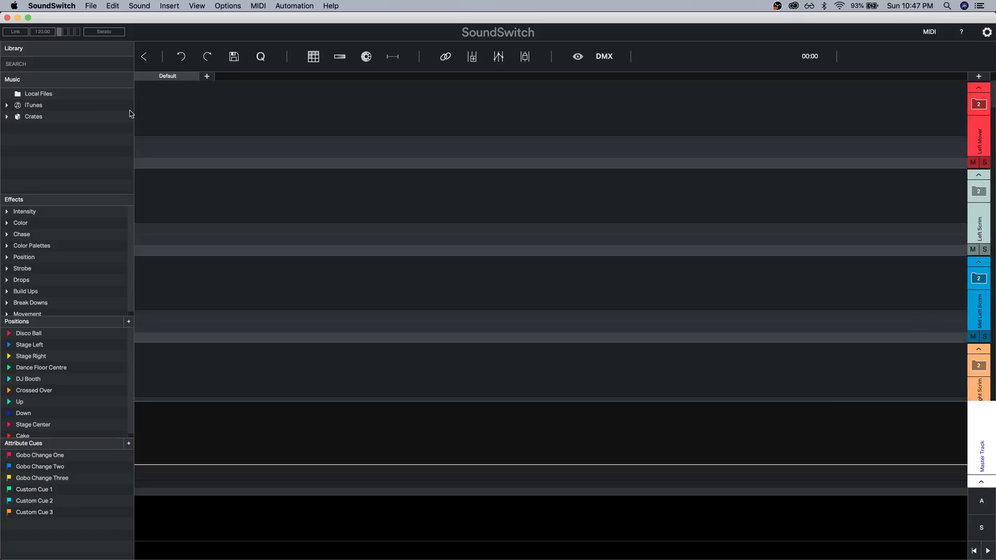
drag(143, 109, 972, 131)
click(548, 110)
drag(878, 109, 136, 101)
click(155, 197)
click(975, 103)
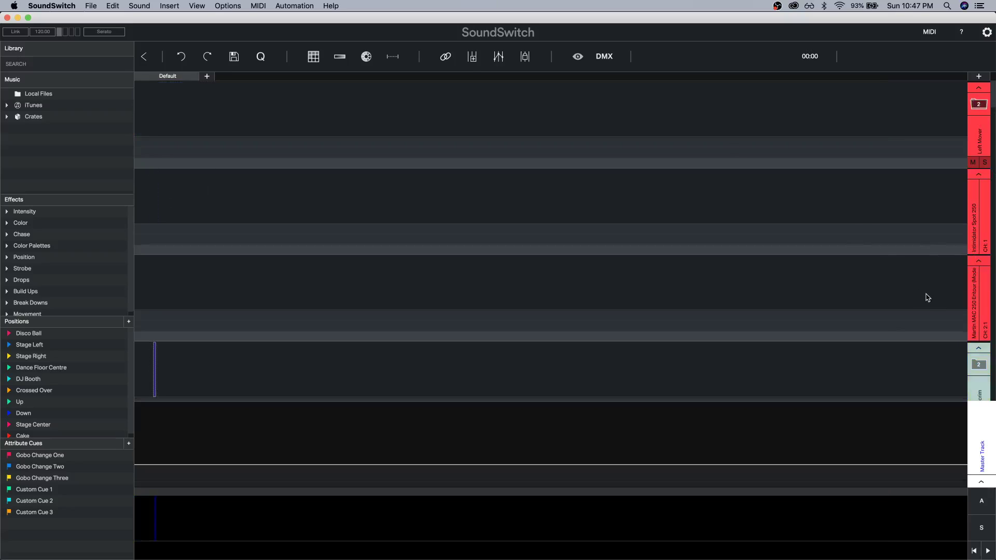
click(981, 108)
click(826, 136)
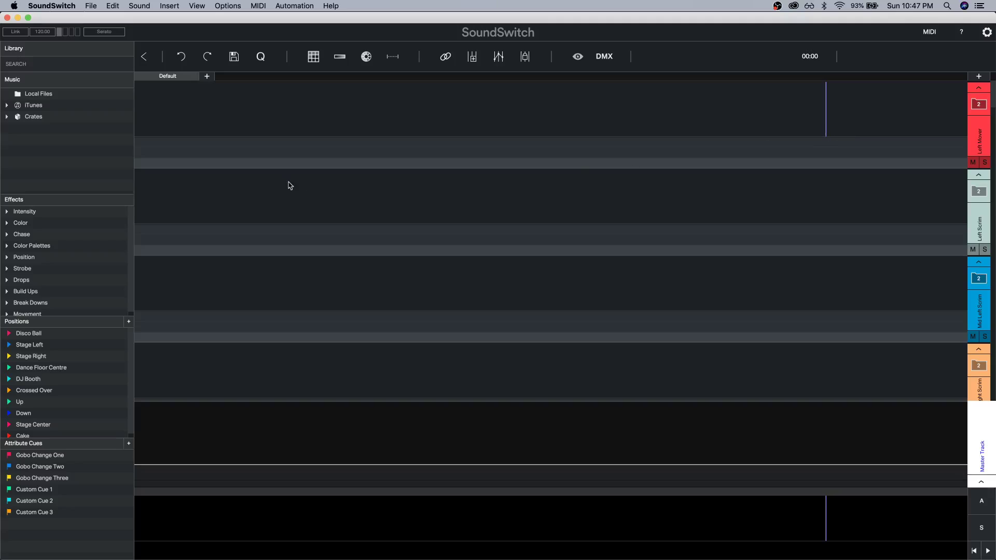
Load the track Giant by Calvin Harris from the Automation Test crate.
click(8, 117)
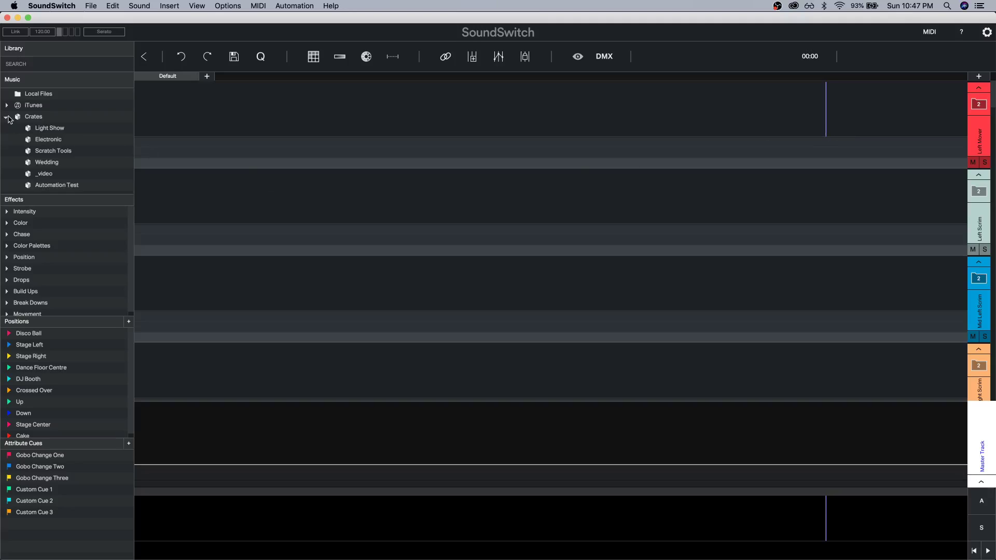
click(63, 186)
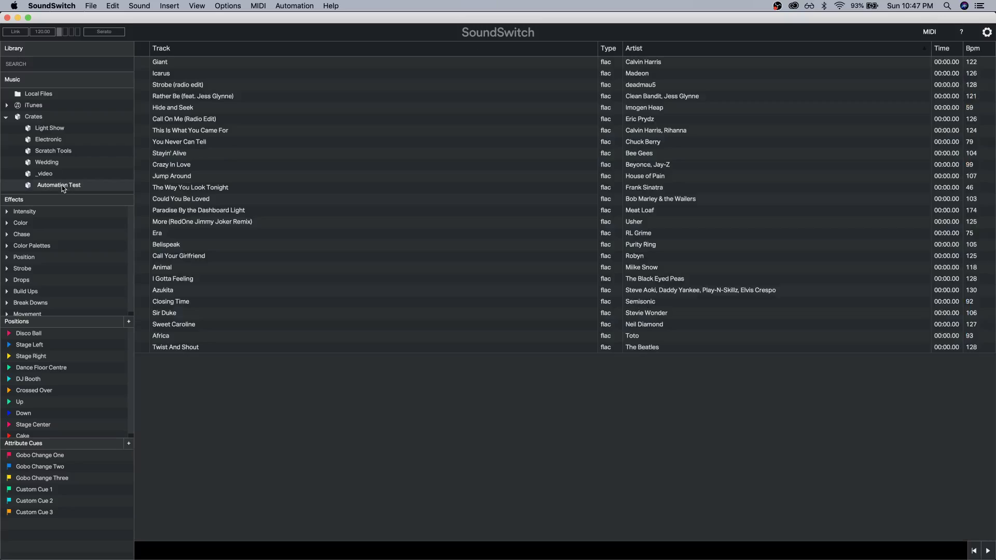
double_click(199, 63)
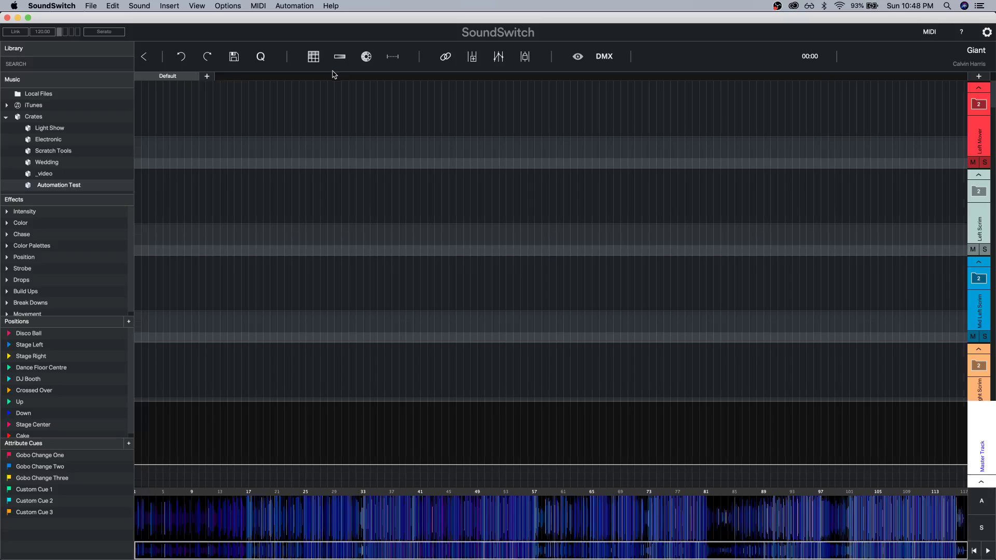
Generate an automated light show for the loaded track, keeping the automation settings as they are.
click(299, 6)
click(306, 19)
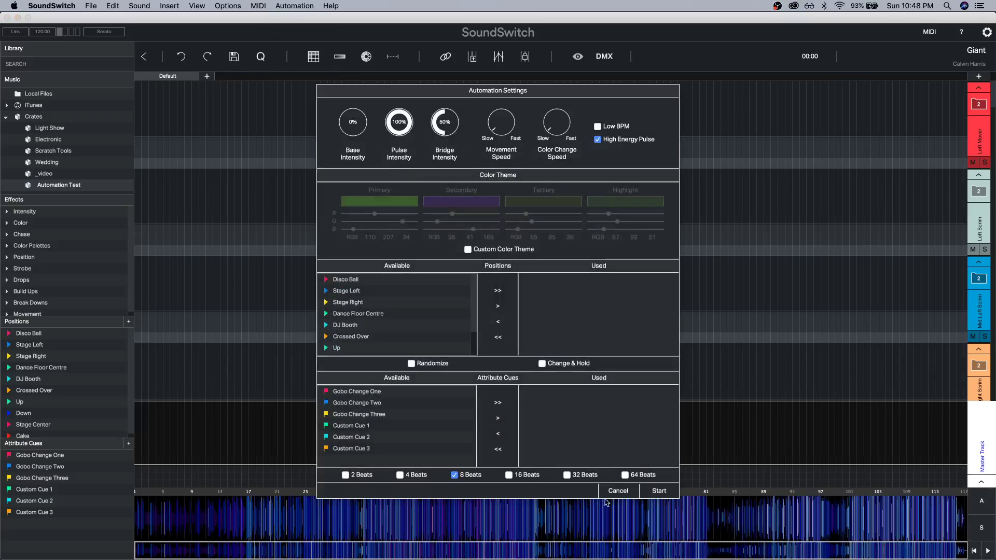
click(655, 491)
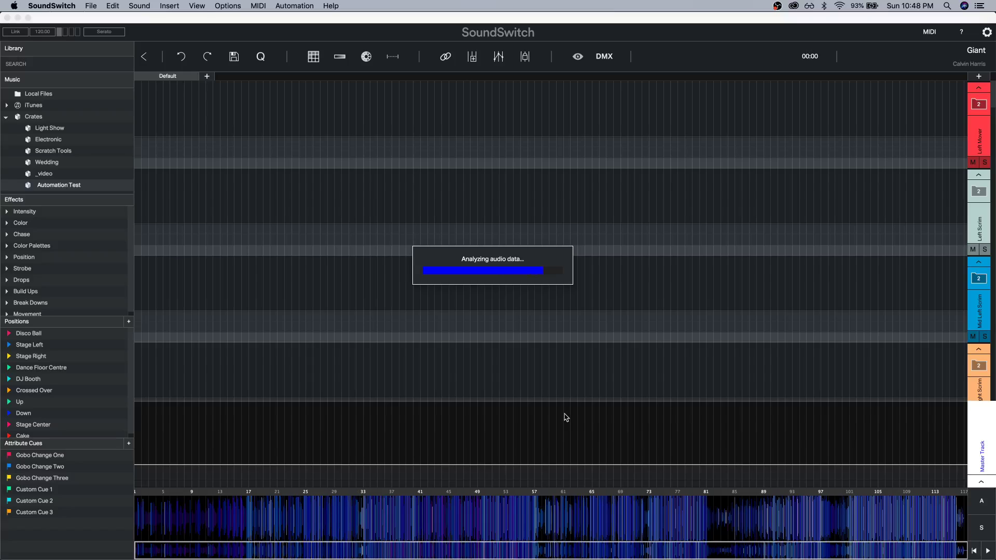
Play the track in SoundSwitch and compare its automation timeline with the live beams in Capture's Alpha view.
click(305, 304)
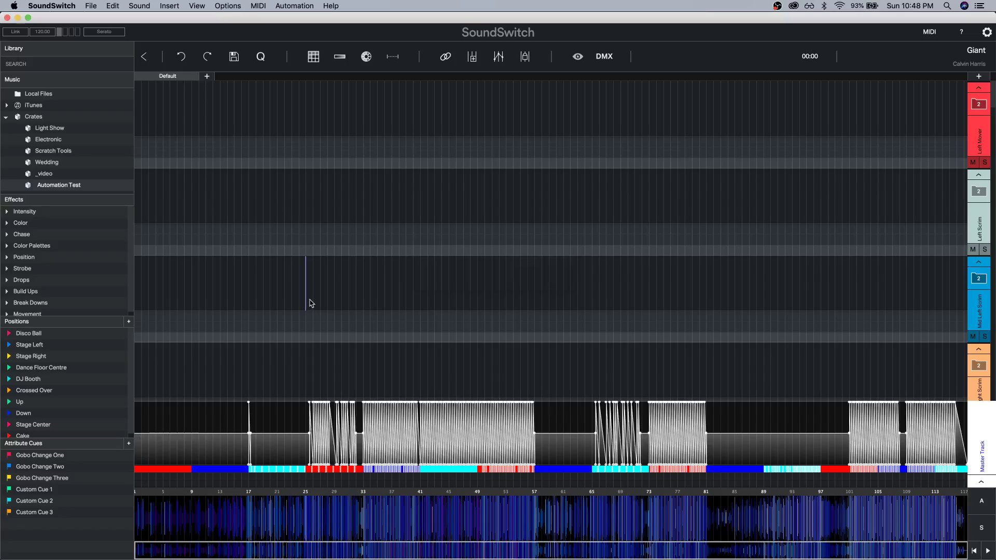
key(space)
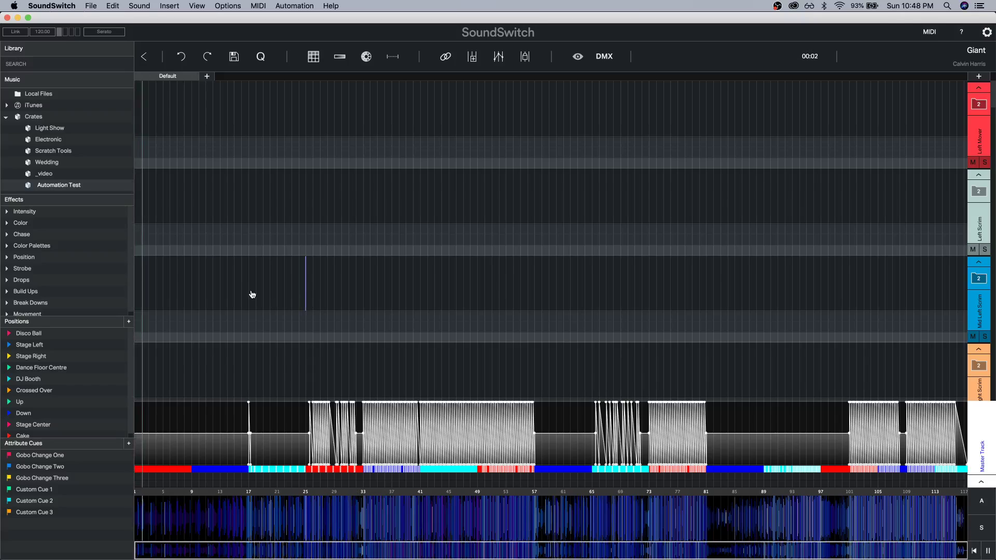
key(super+Tab)
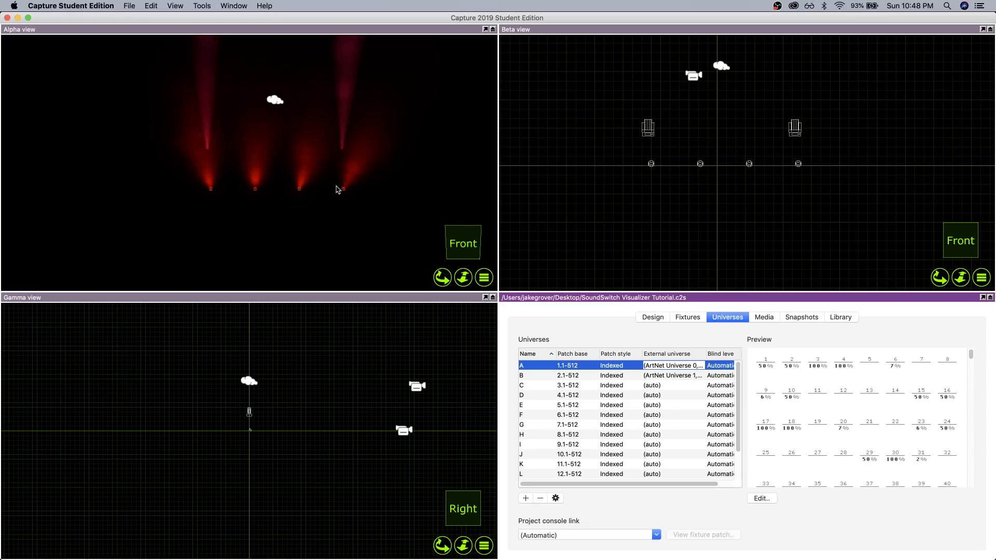
key(super+Tab)
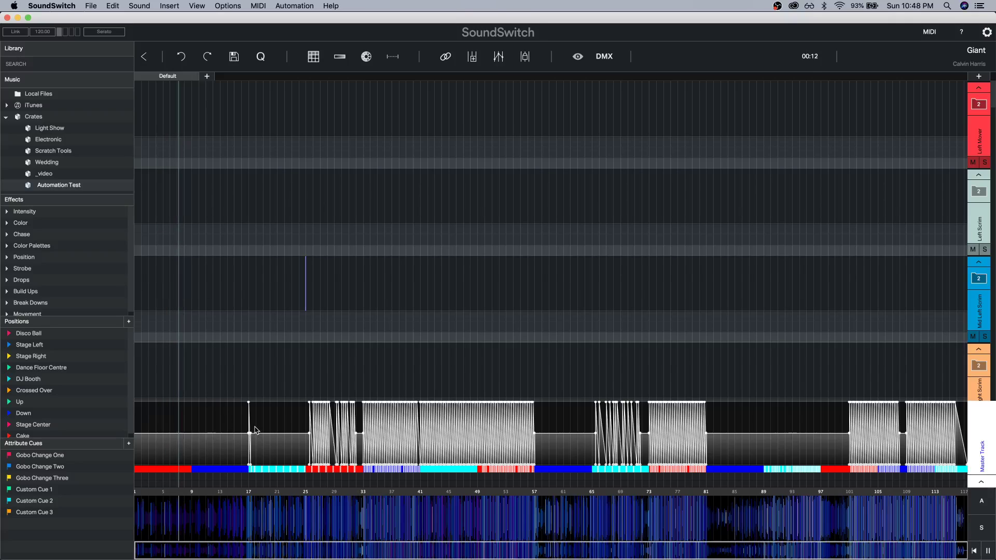
key(super+Tab)
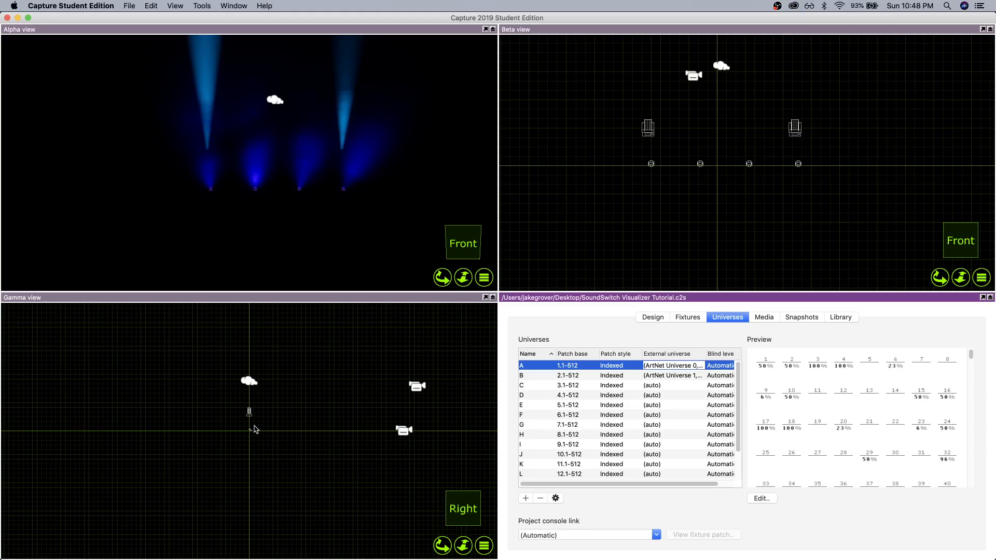
key(super+Tab)
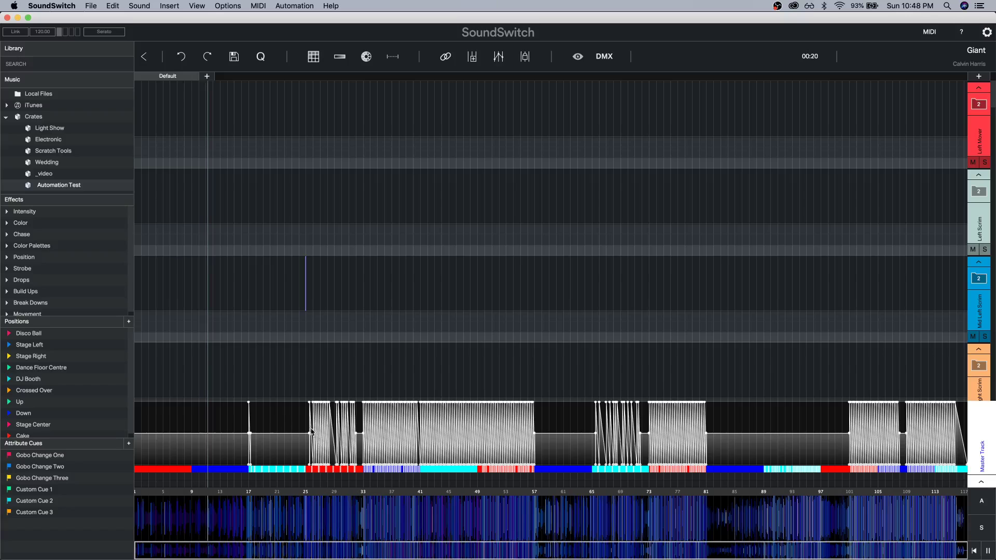
key(super+Tab)
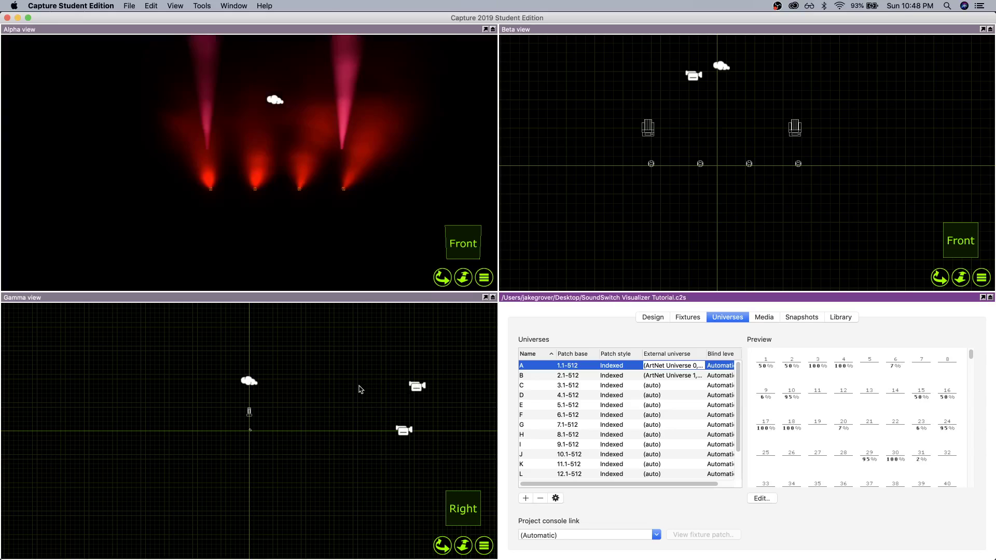
Bring Capture back to the front and maximize its Alpha view to watch the light show.
key(super+Tab)
key(super+Tab)
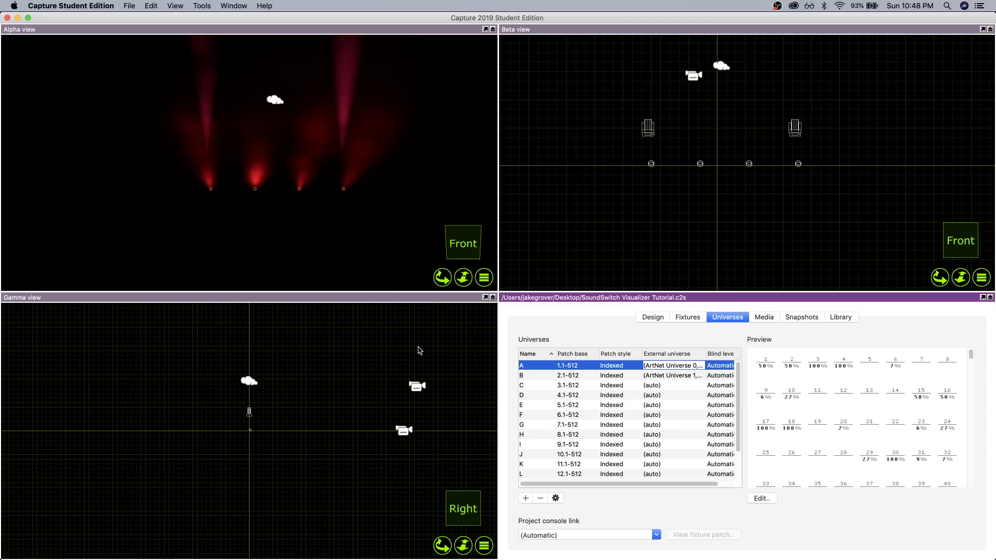
click(486, 29)
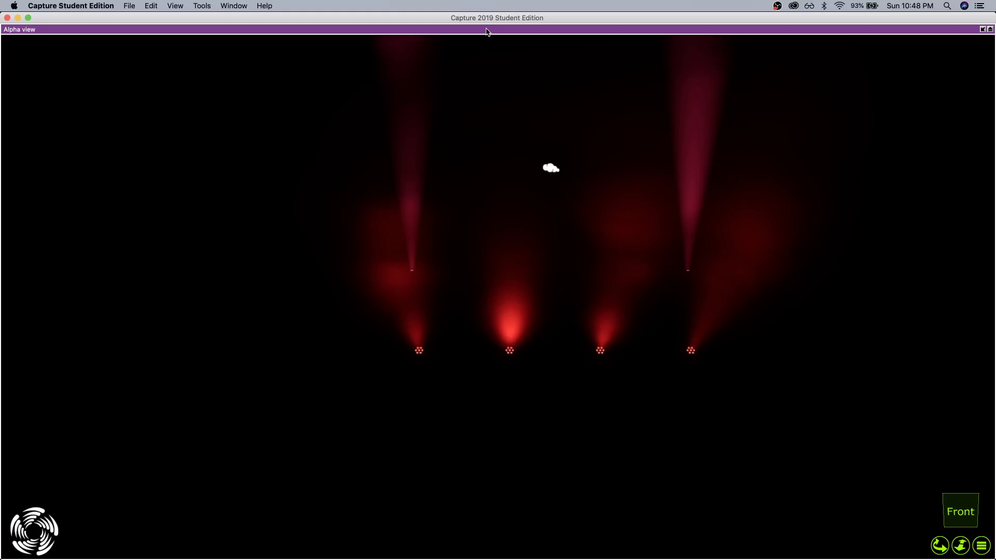
Narrow the Capture window so SoundSwitch sits beside it, with all the fixtures framed in the Alpha view.
drag(2, 204, 569, 218)
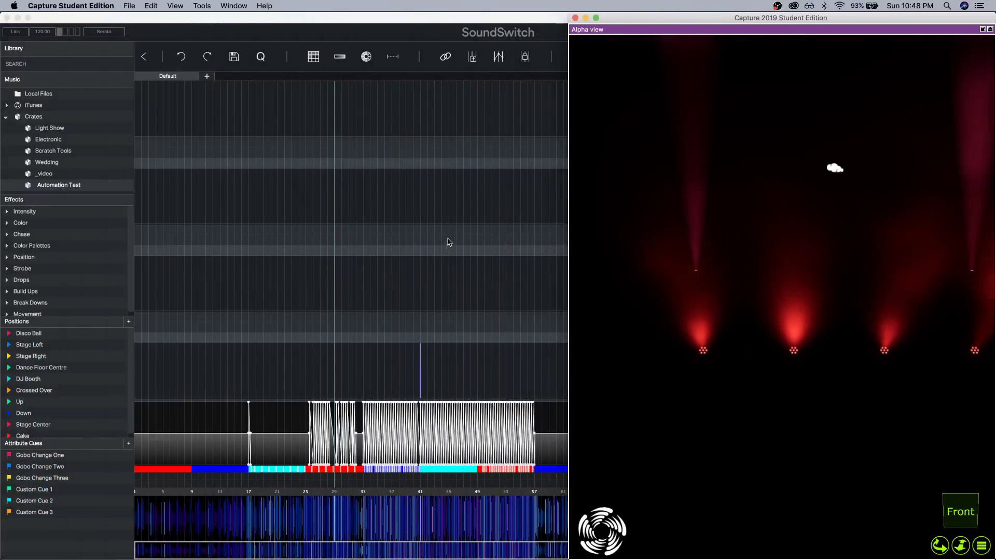
click(369, 261)
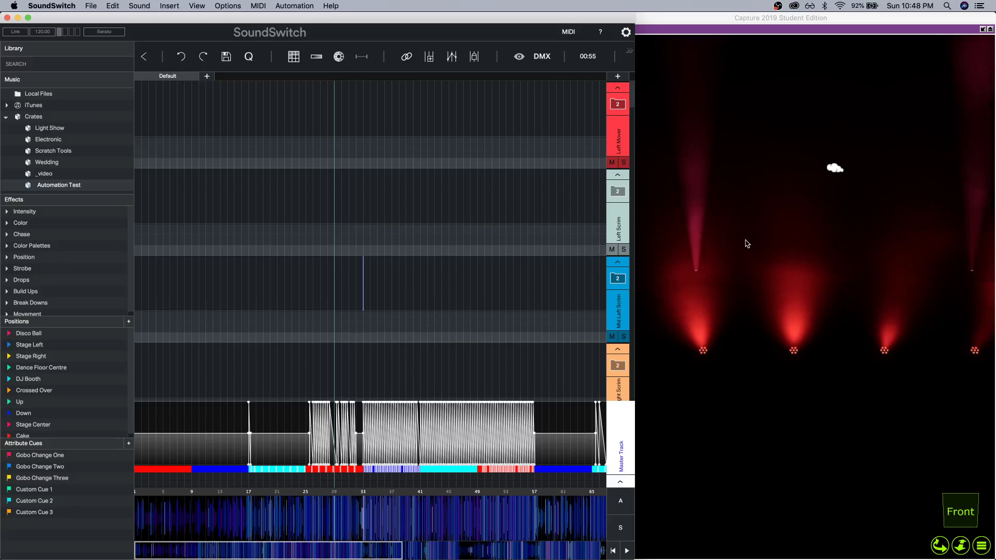
scroll(801, 260, down, 2)
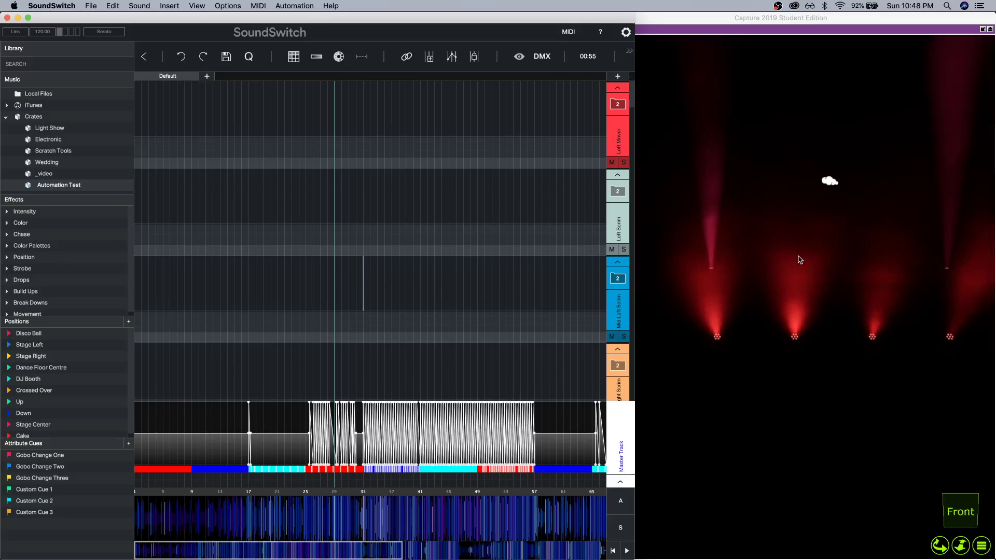
scroll(809, 258, down, 1)
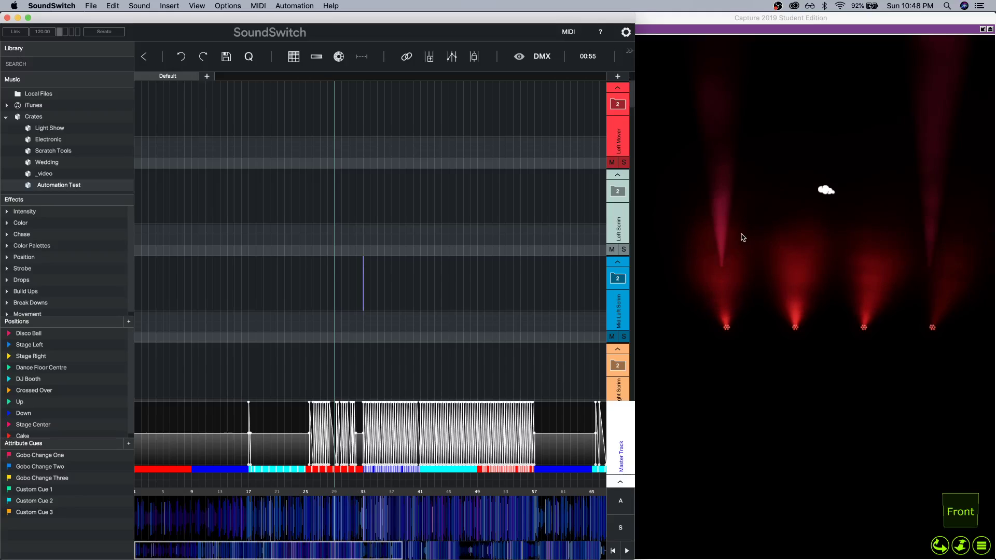
Open the Disco Ball position for editing and move the first Intimidator Spot 250 to the vertical centre line, about halfway below the grid's centre.
double_click(30, 334)
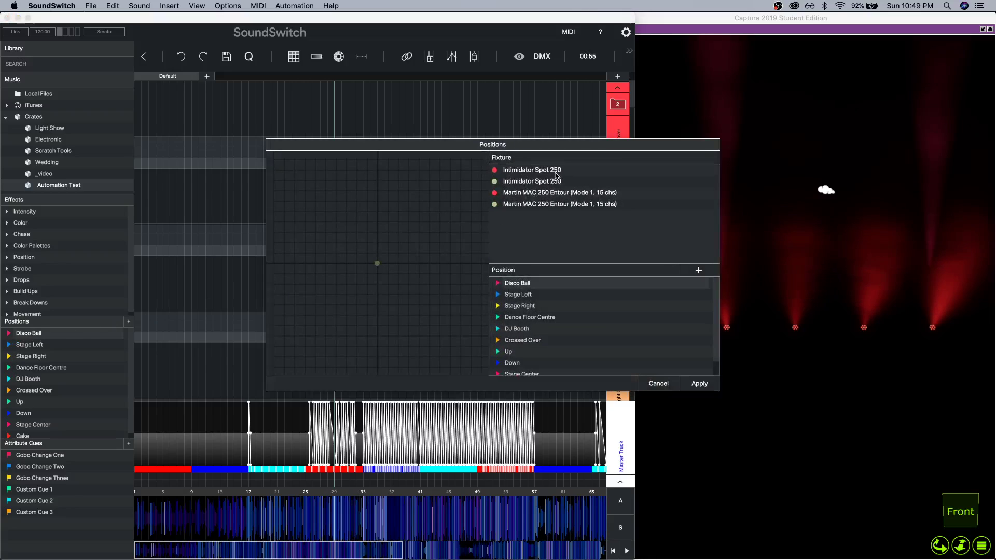
click(553, 171)
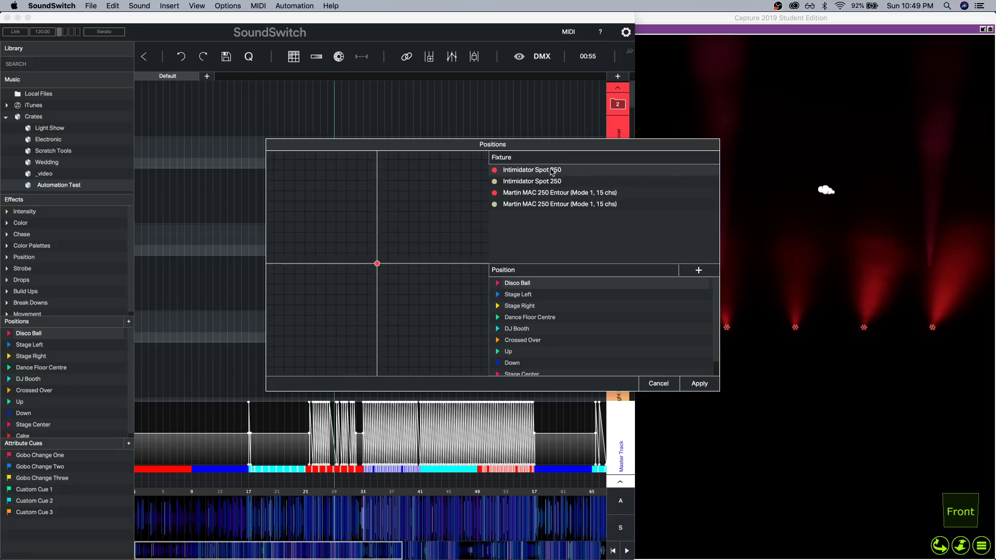
drag(550, 147, 451, 130)
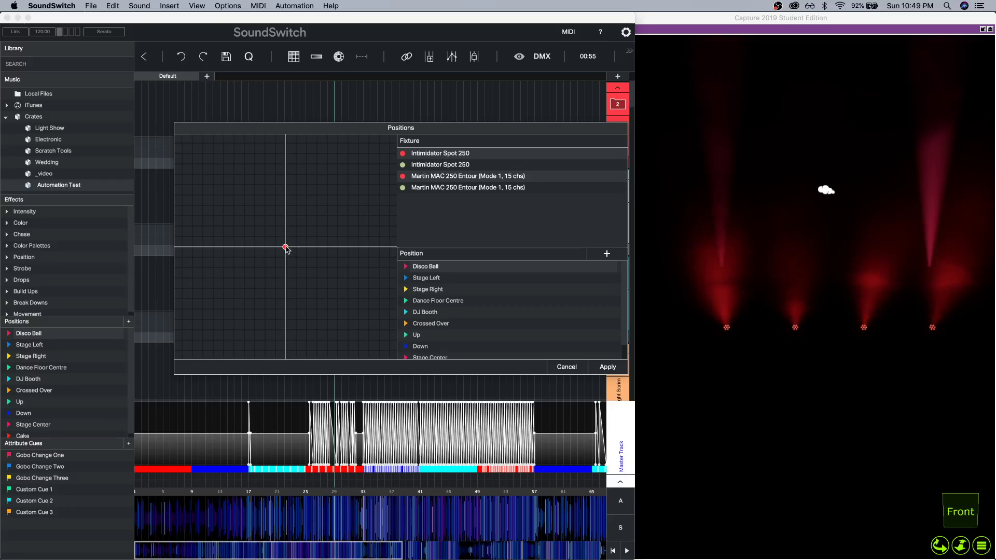
drag(285, 248, 470, 309)
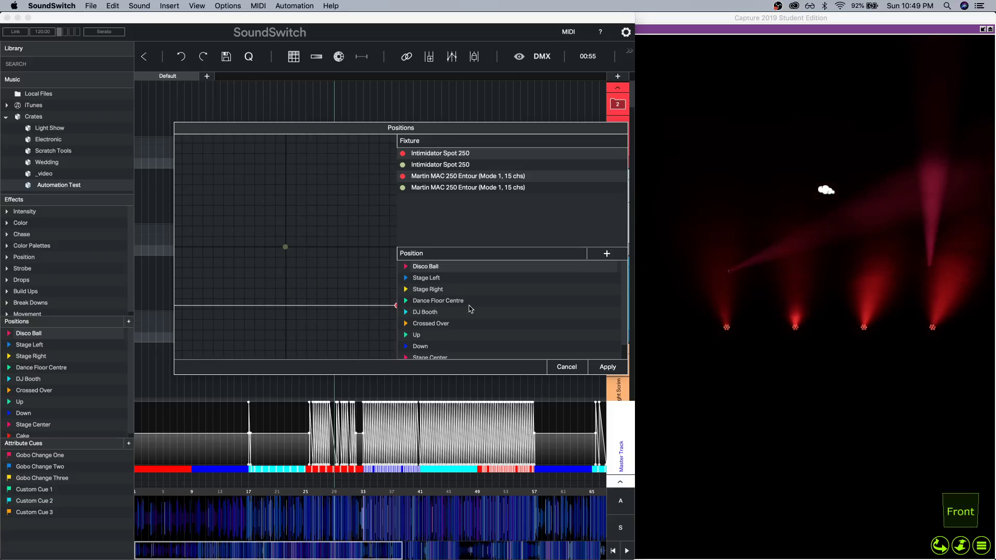
drag(471, 310, 287, 310)
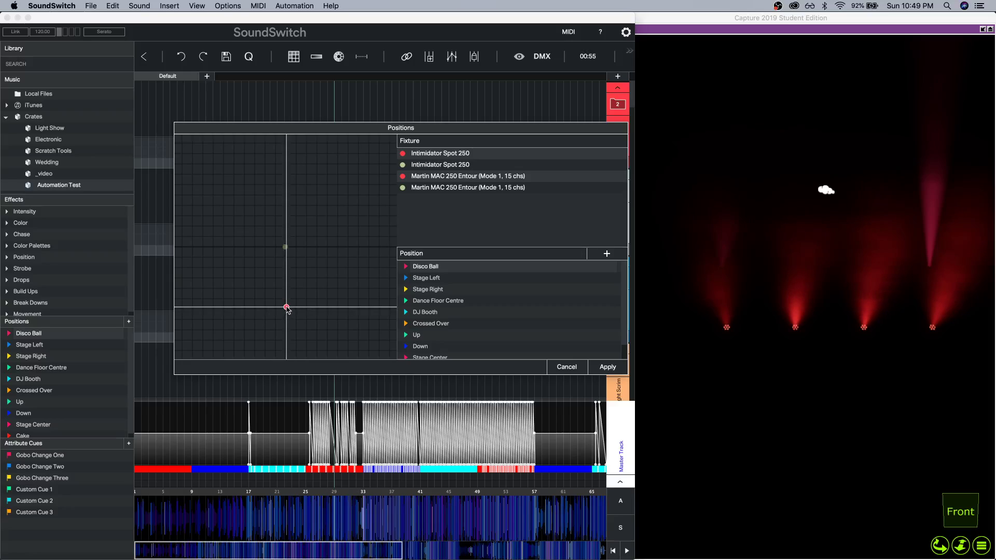
drag(287, 309, 286, 308)
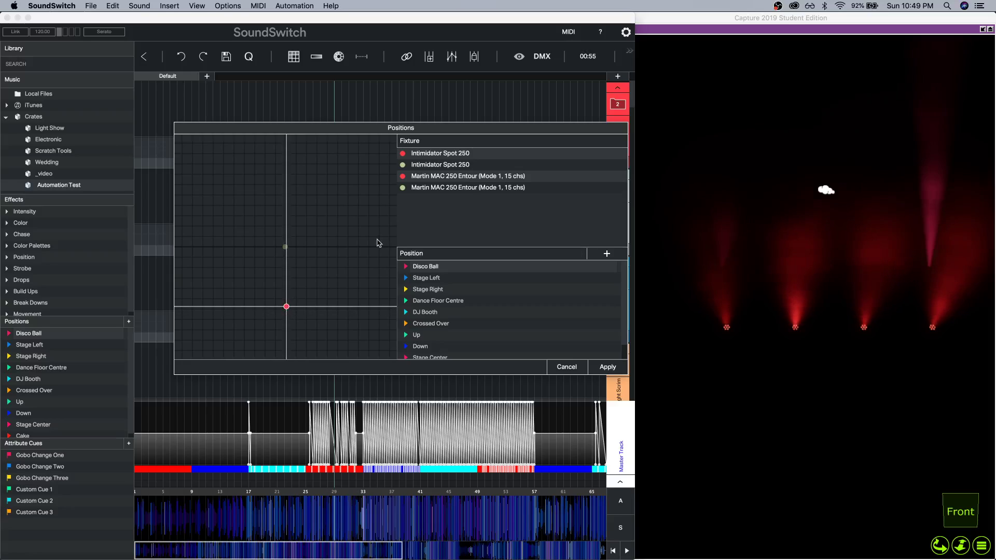
Move the second Intimidator Spot 250 to the matching point below centre and lower the first one further along the centre line.
click(452, 167)
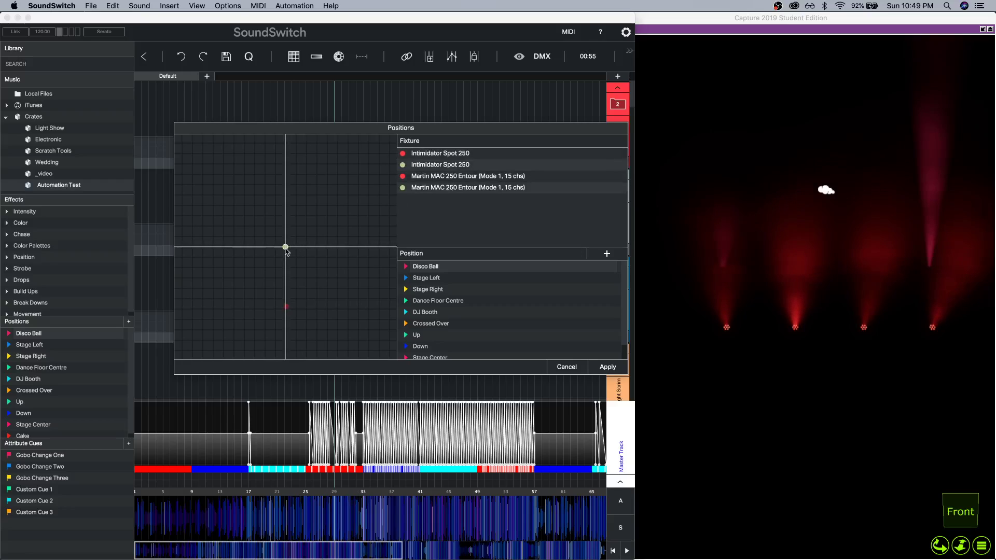
drag(285, 248, 286, 307)
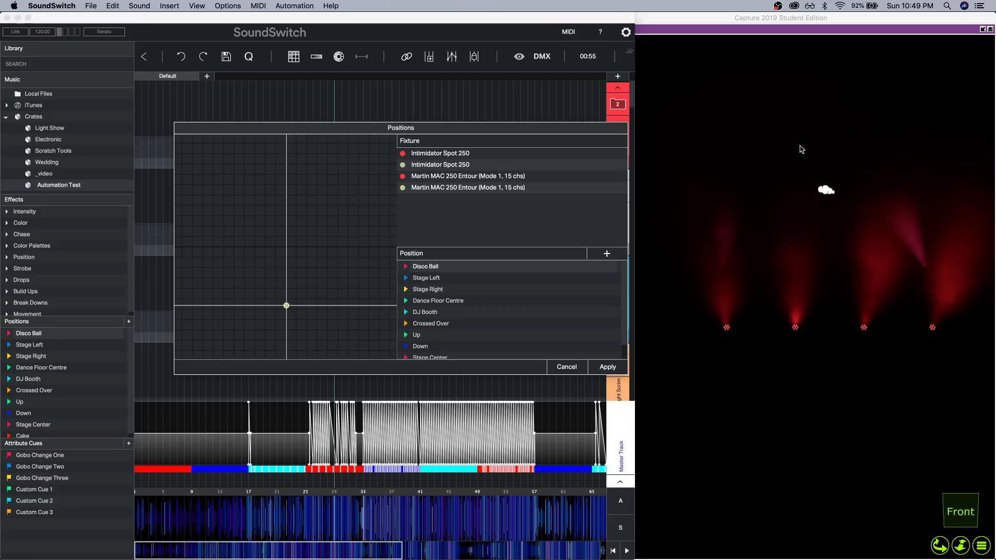
click(449, 155)
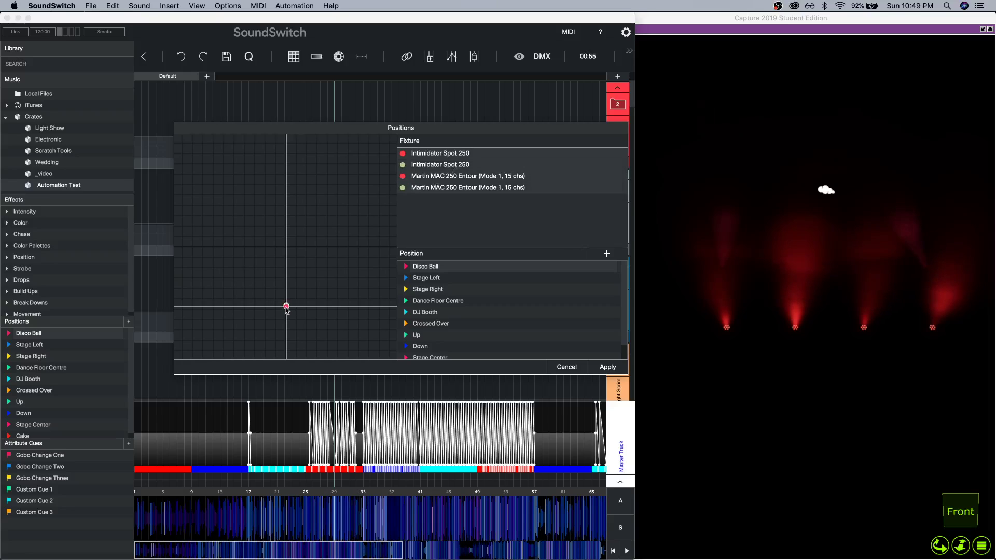
drag(287, 308, 288, 327)
Switch to Capture, restore its four-pane layout from the maximized Alpha view and enlarge the window to full size.
click(873, 82)
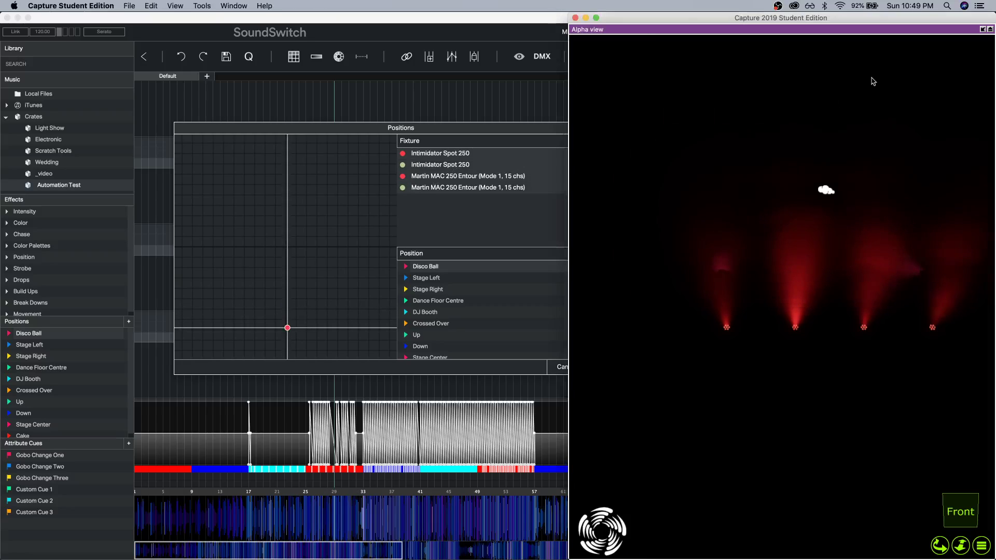
click(983, 29)
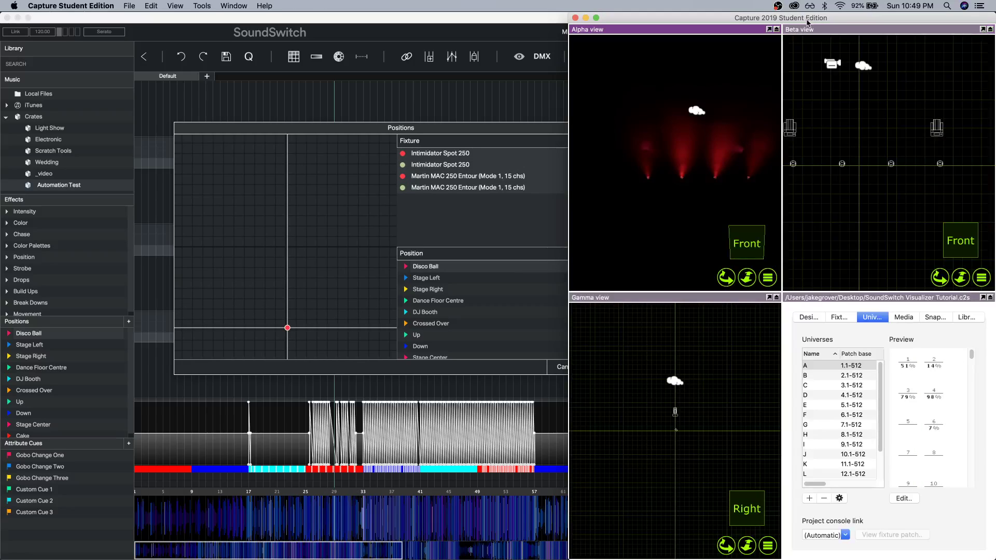
double_click(805, 19)
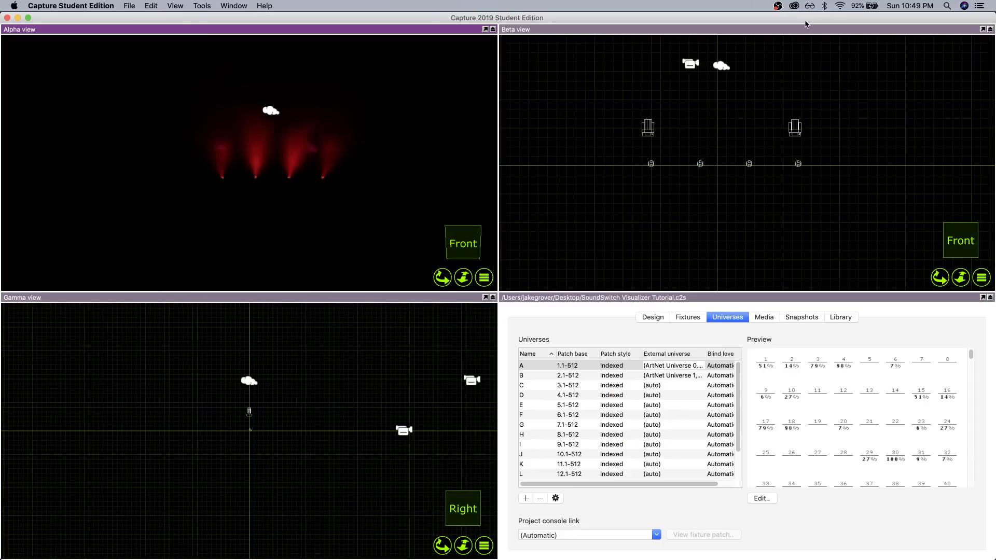
Set the Gamma view to Top and rotate the left moving head half a turn.
drag(230, 394, 277, 423)
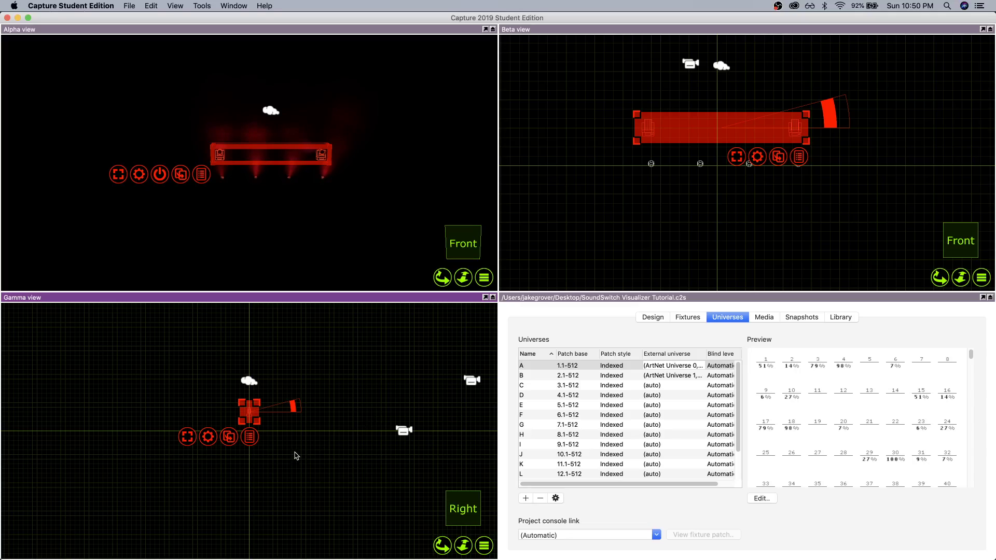
key(f)
key(t)
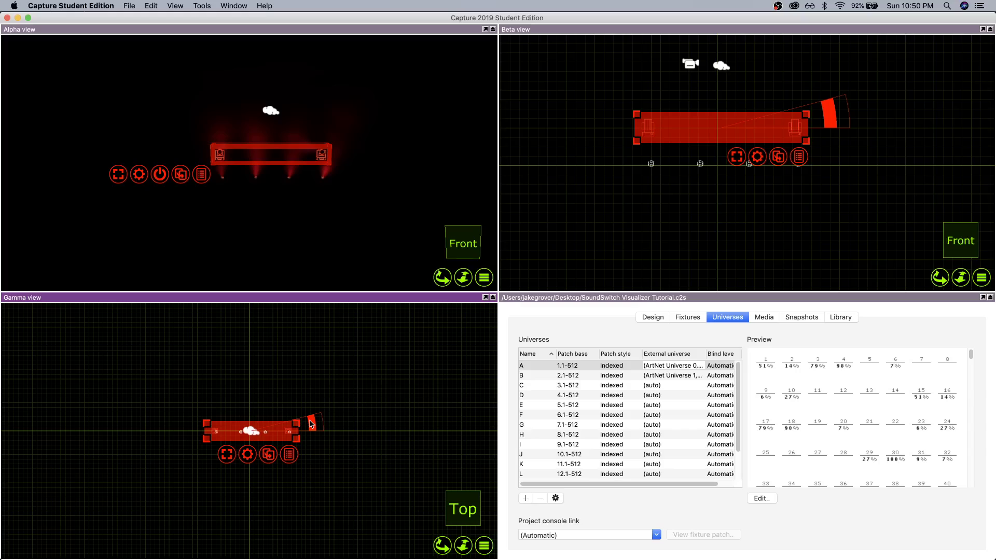
key(Delete)
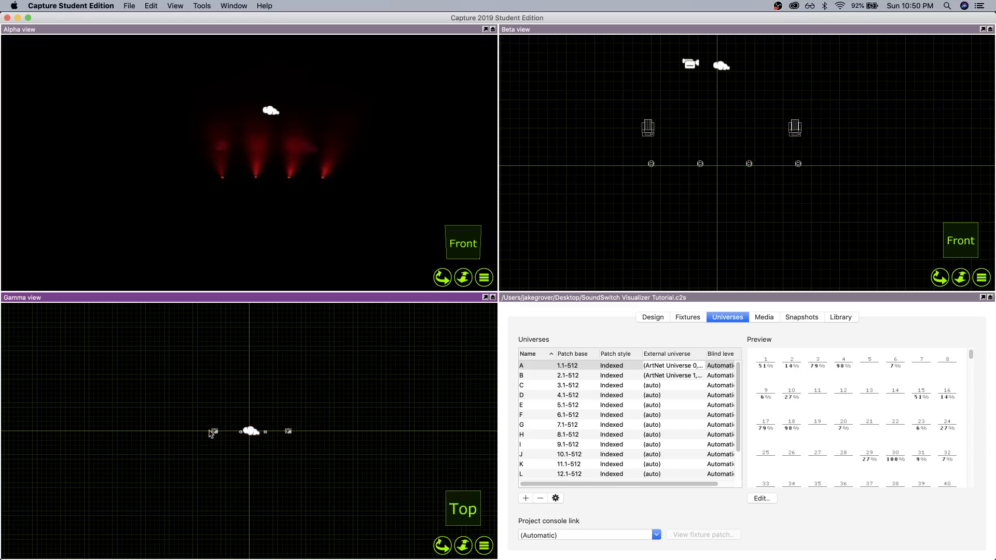
click(214, 432)
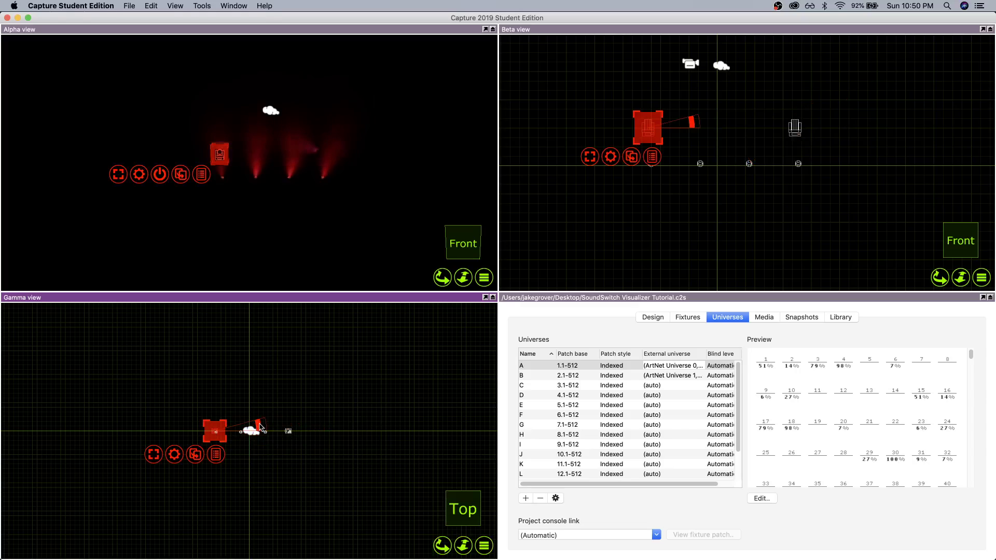
drag(261, 427, 162, 442)
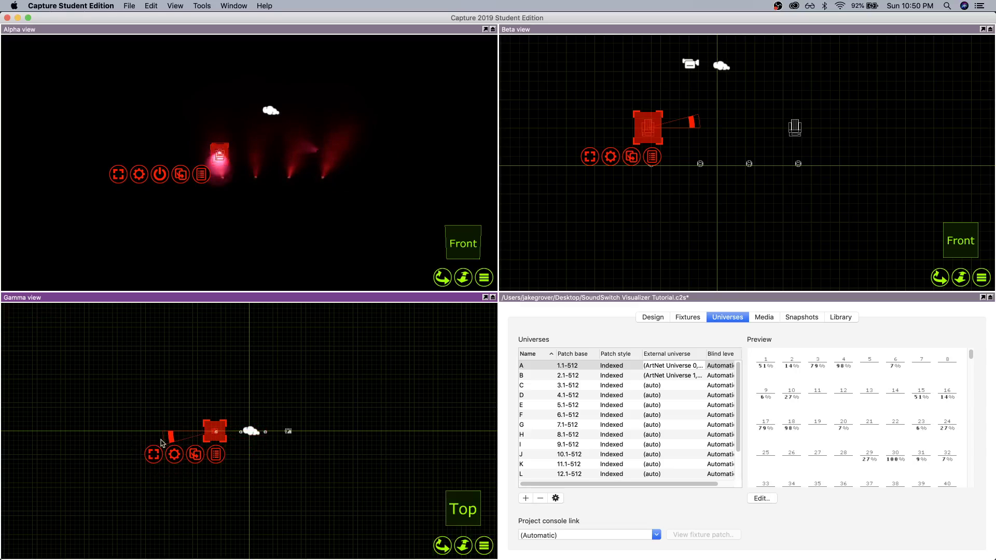
Rotate the right moving head half a turn in the Gamma view and inspect both beams up close in the Alpha view.
click(287, 434)
click(287, 432)
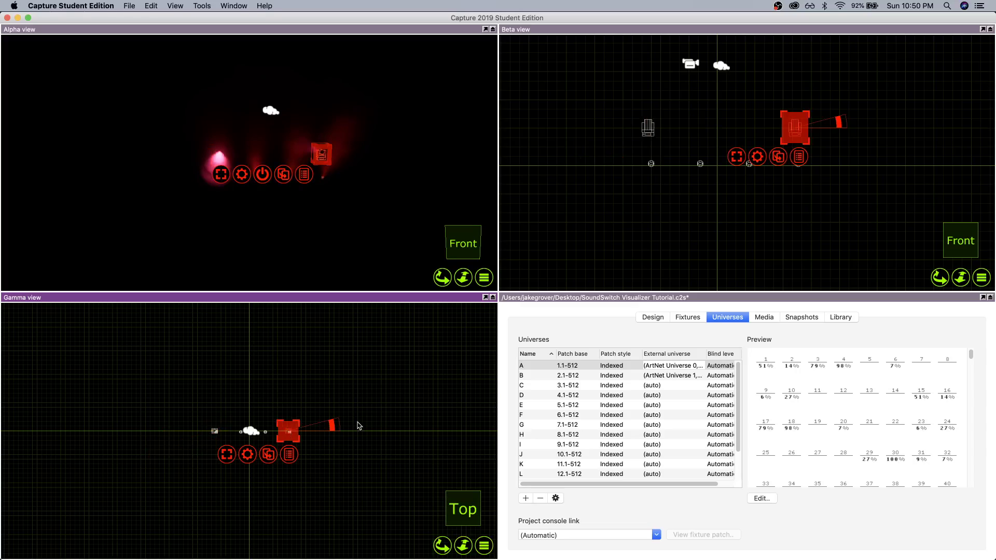
drag(329, 426, 226, 440)
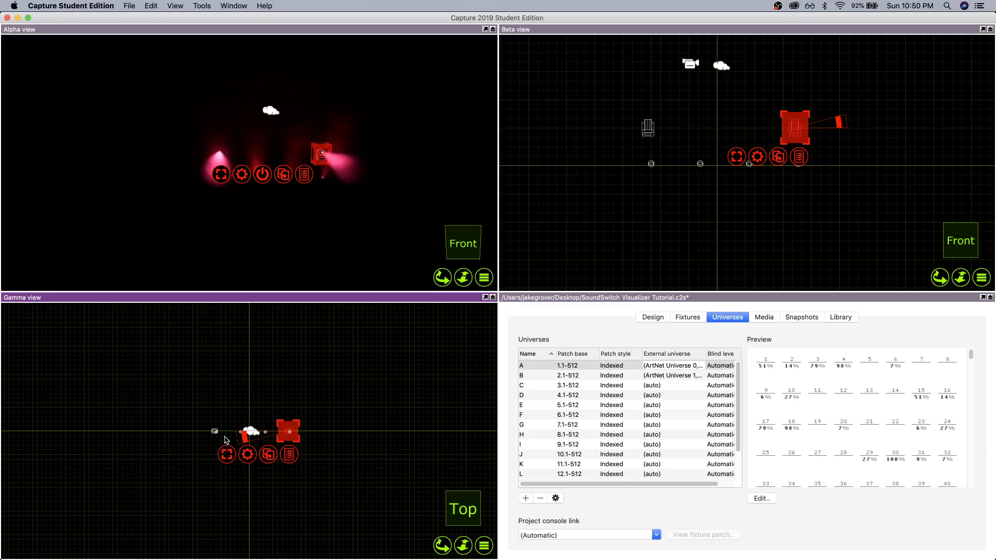
click(302, 208)
scroll(316, 189, up, 5)
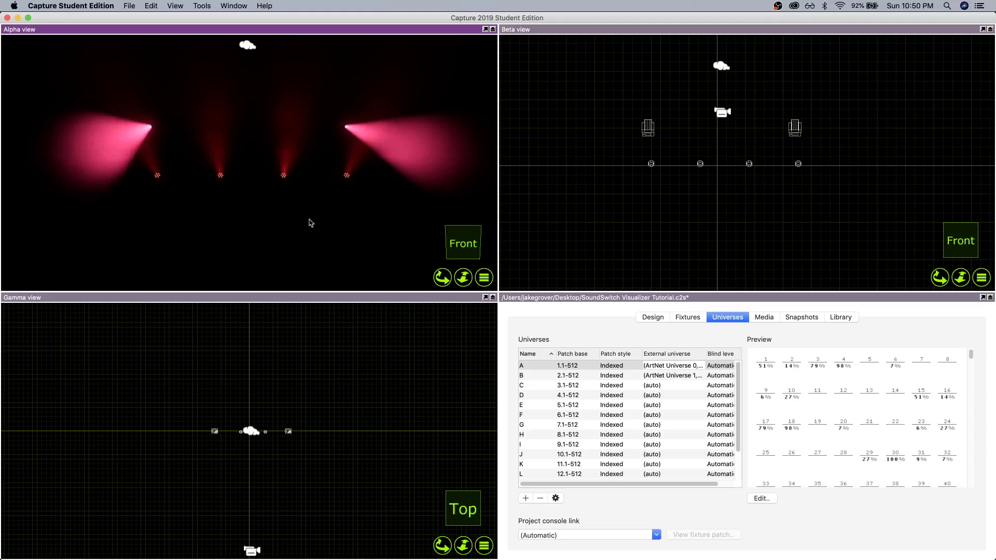
Raise the Alpha view's ambient lighting to 27.2% in the design's view properties.
click(651, 318)
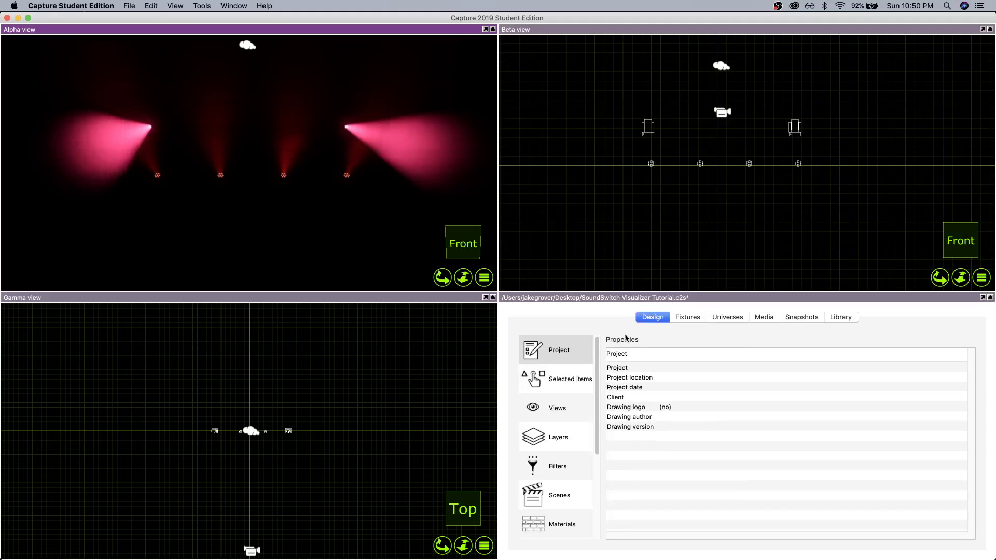
click(563, 415)
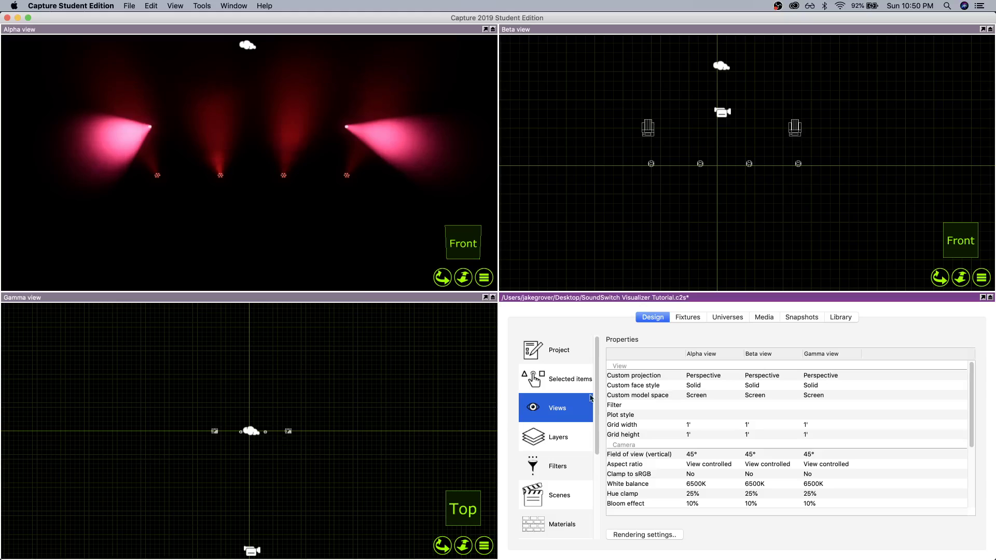
scroll(698, 442, down, 5)
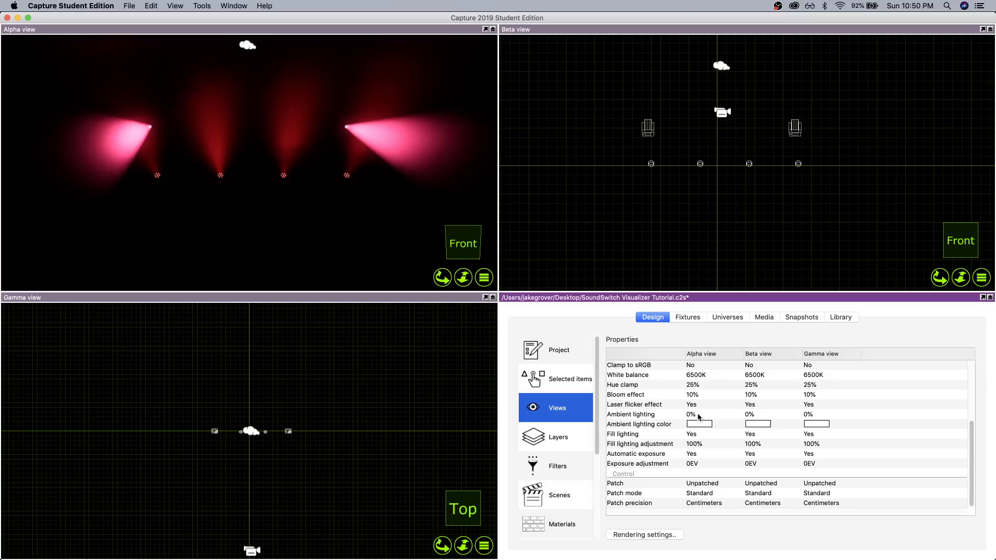
click(698, 416)
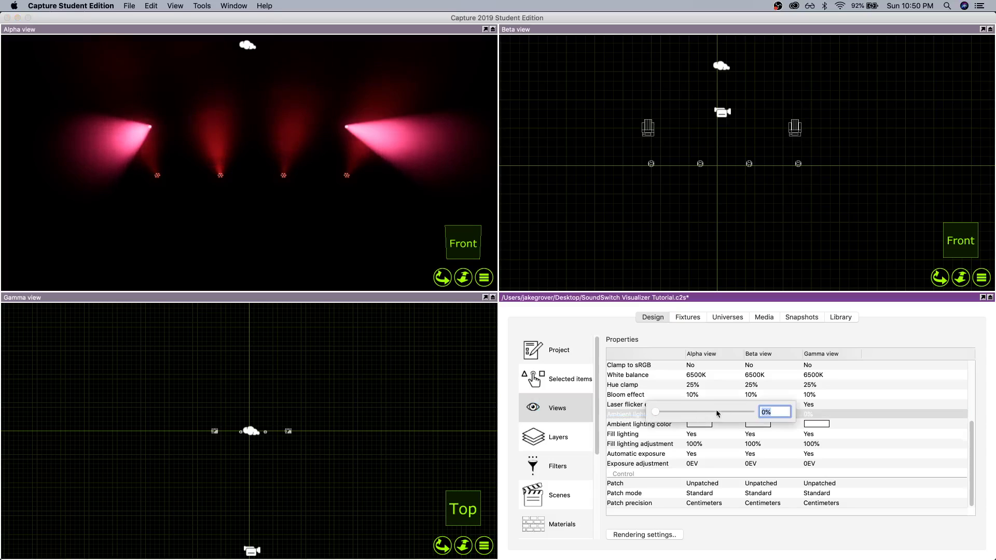
drag(655, 412, 683, 413)
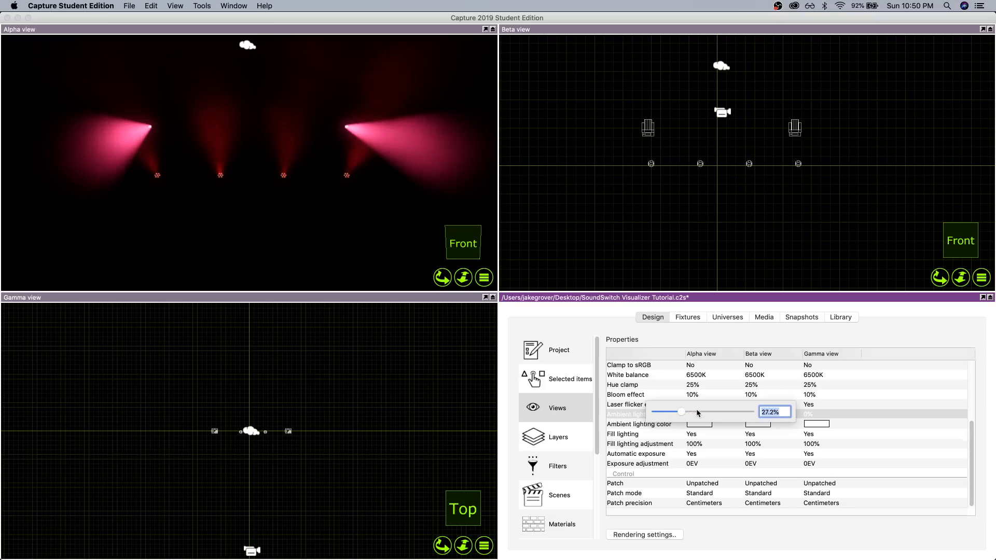
key(Return)
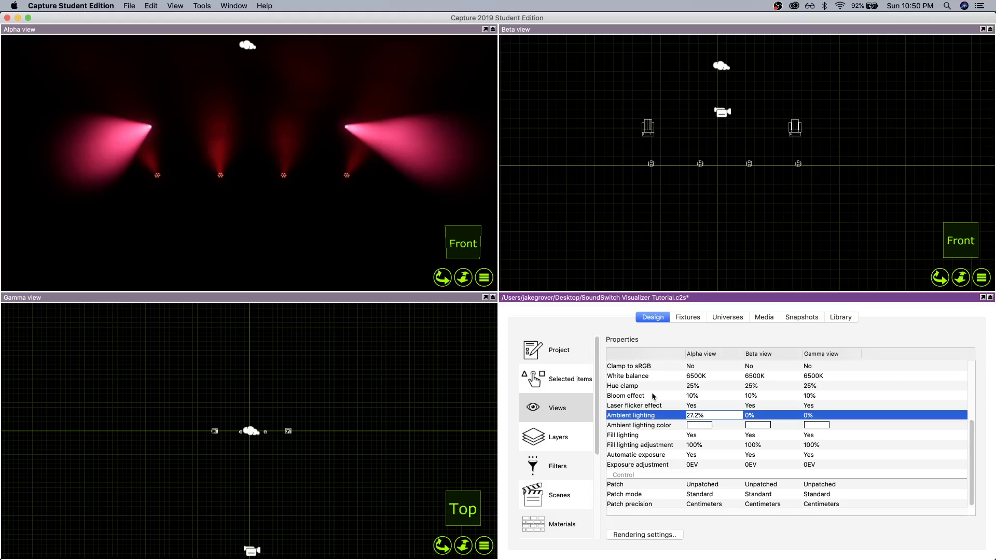
Tilt the Alpha view slightly and set its ambient lighting to 100%.
click(653, 395)
click(350, 214)
mouse_move(350, 214)
mouse_down()
mouse_move(352, 270)
mouse_move(352, 211)
mouse_up()
click(729, 384)
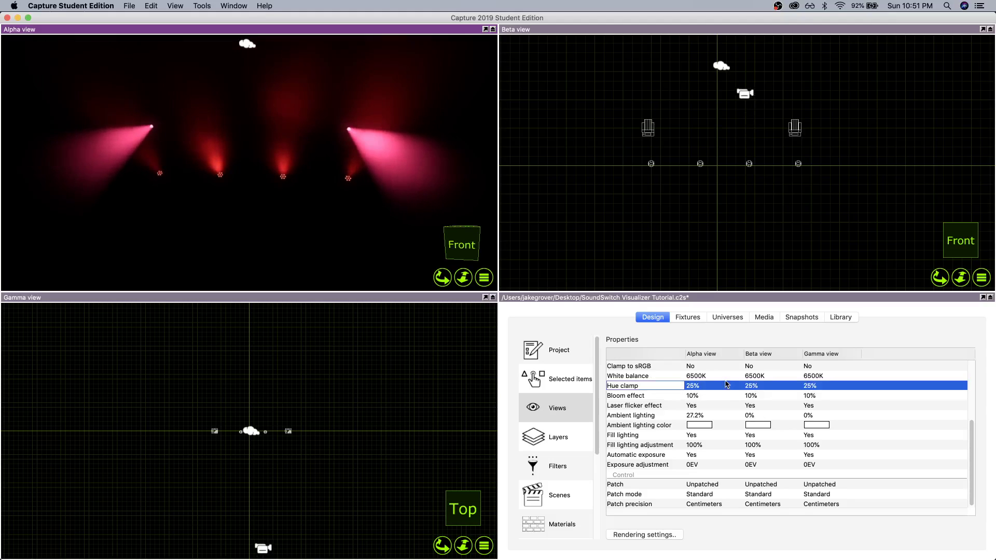
double_click(700, 416)
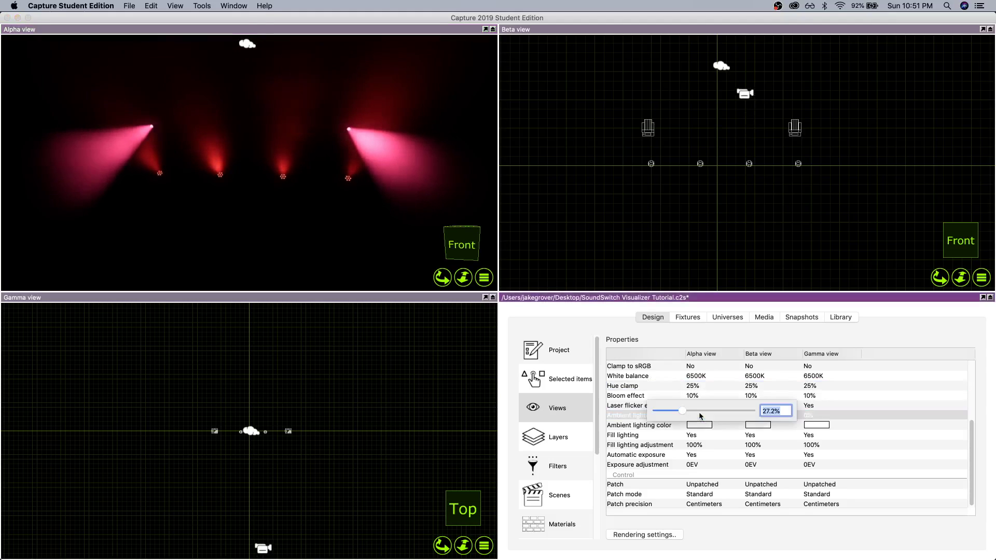
text(100)
key(Return)
click(683, 393)
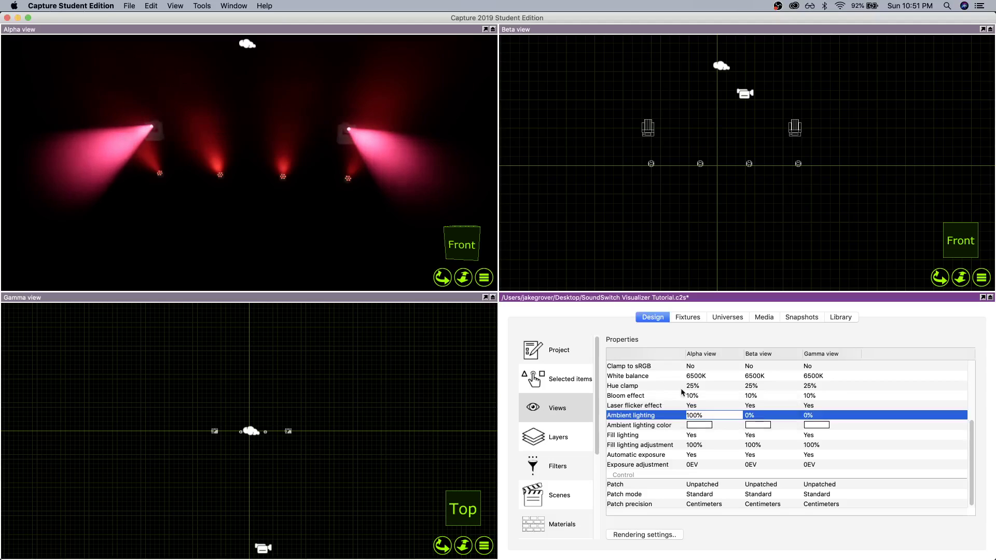
Switch the Alpha view to Plot rendering and return it to Live rendering.
click(550, 389)
click(559, 413)
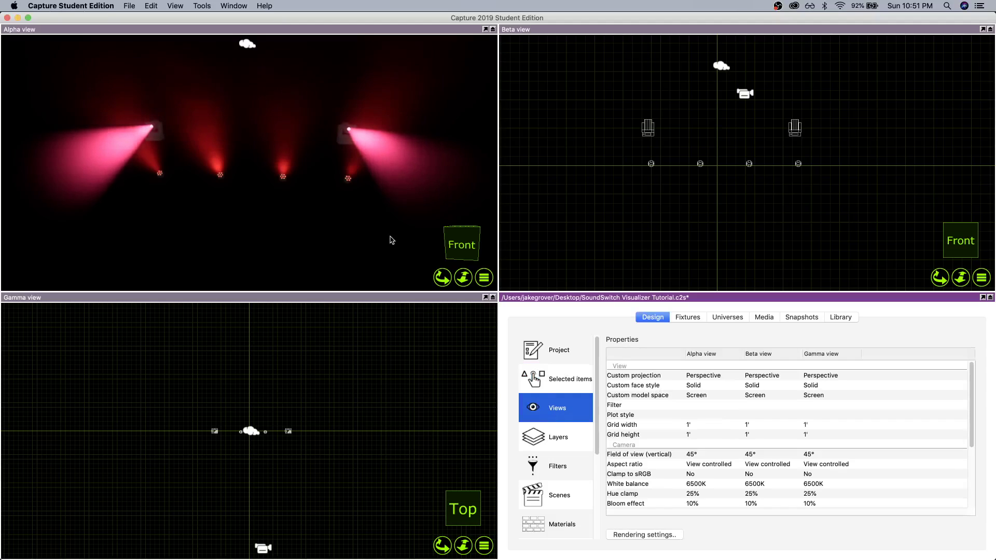
click(487, 283)
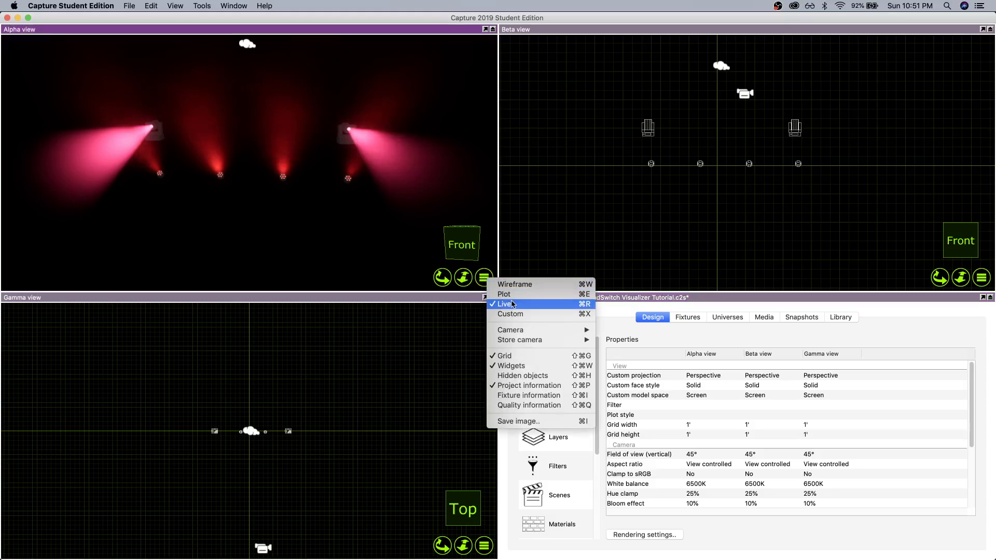
click(503, 291)
click(483, 278)
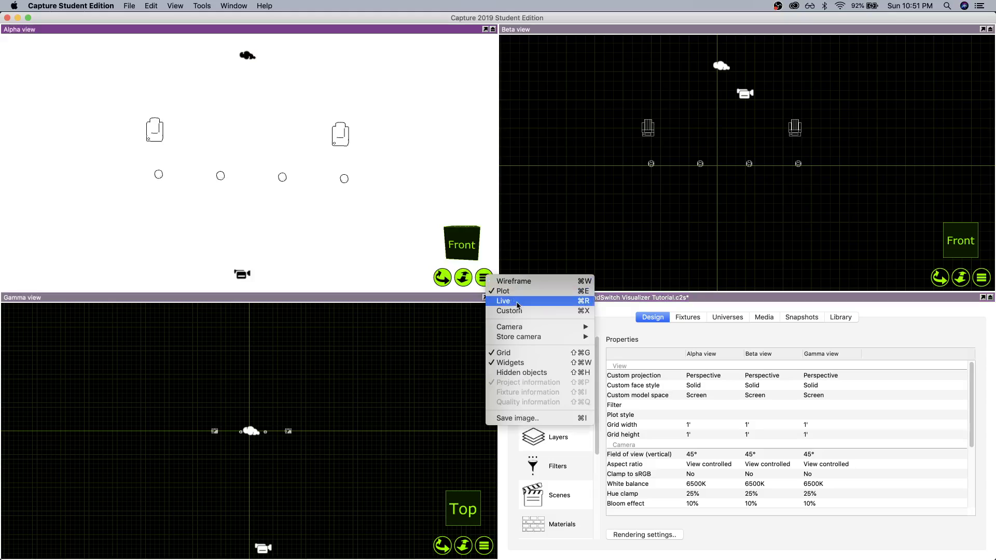
click(517, 305)
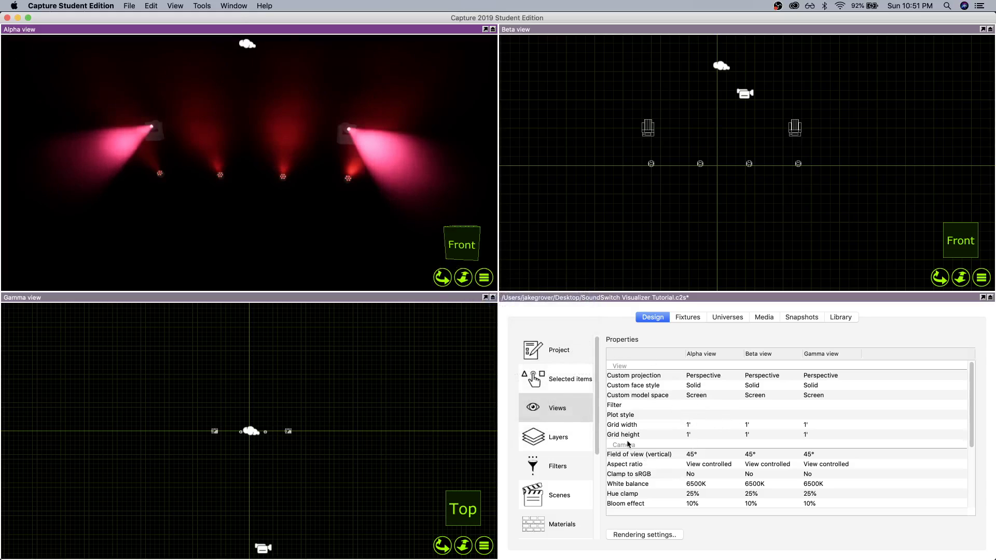
Lower the Alpha view's ambient lighting to 23.9% in the view properties.
scroll(720, 462, down, 5)
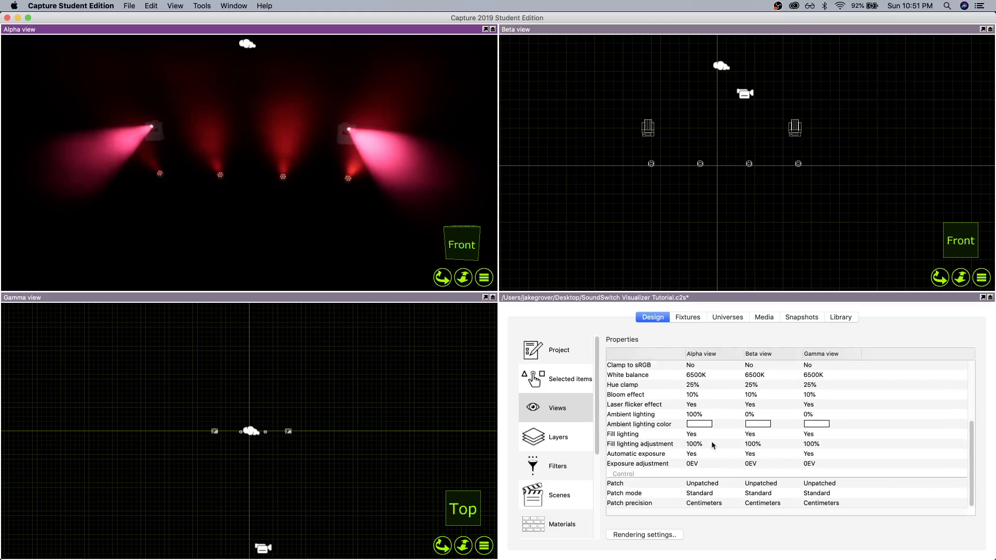
click(699, 417)
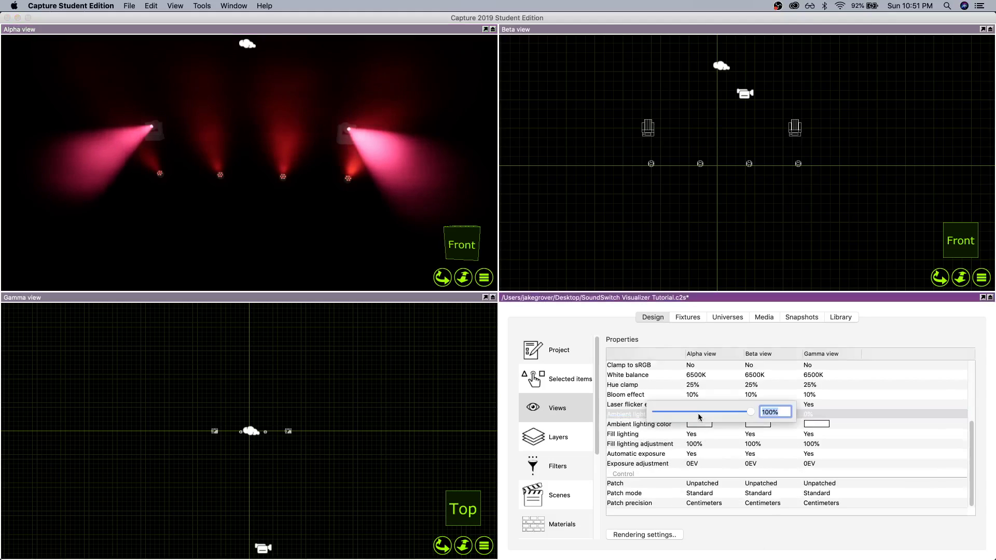
drag(751, 415, 517, 412)
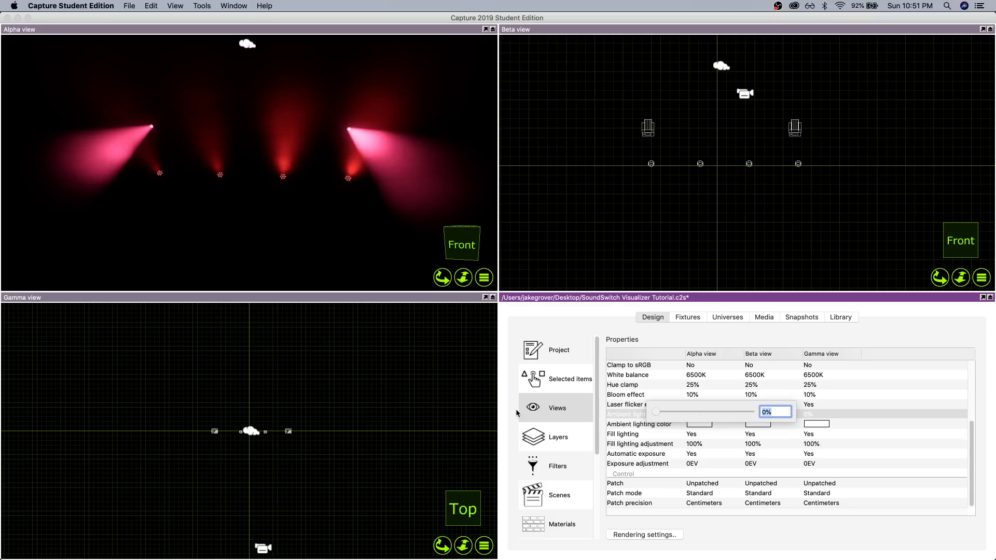
drag(592, 419, 679, 427)
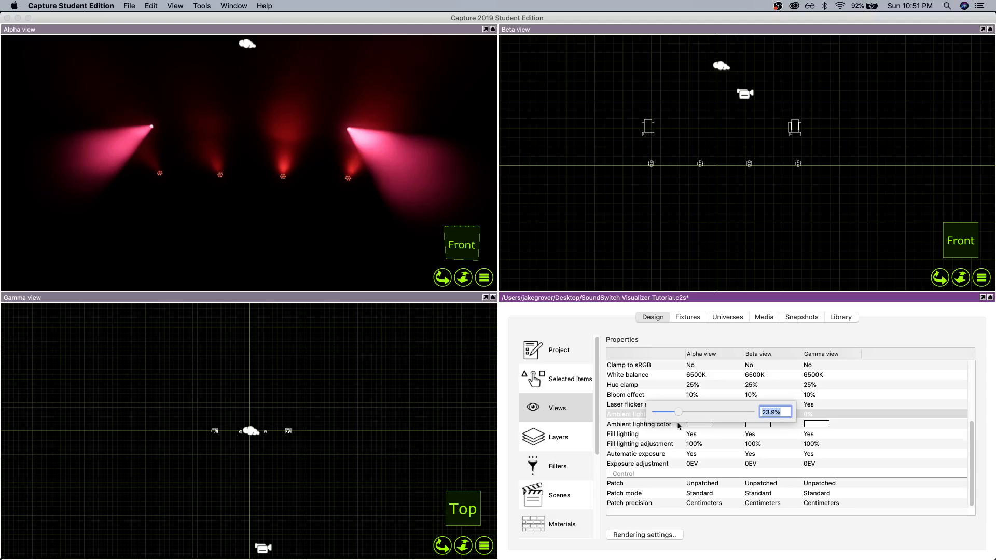
click(298, 260)
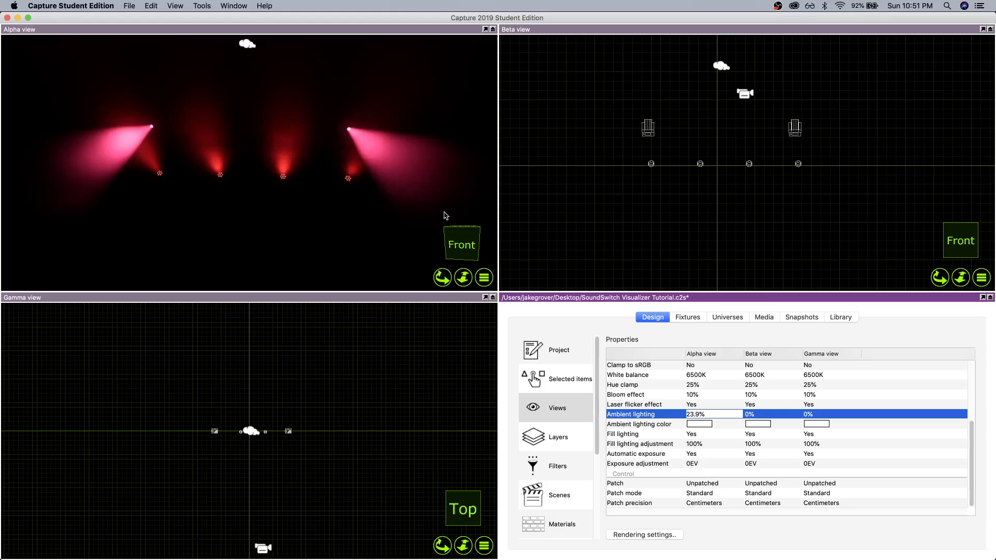
Narrow the Capture window to uncover SoundSwitch, maximize the Alpha view, and switch to SoundSwitch's Positions dialog.
drag(1, 131, 313, 155)
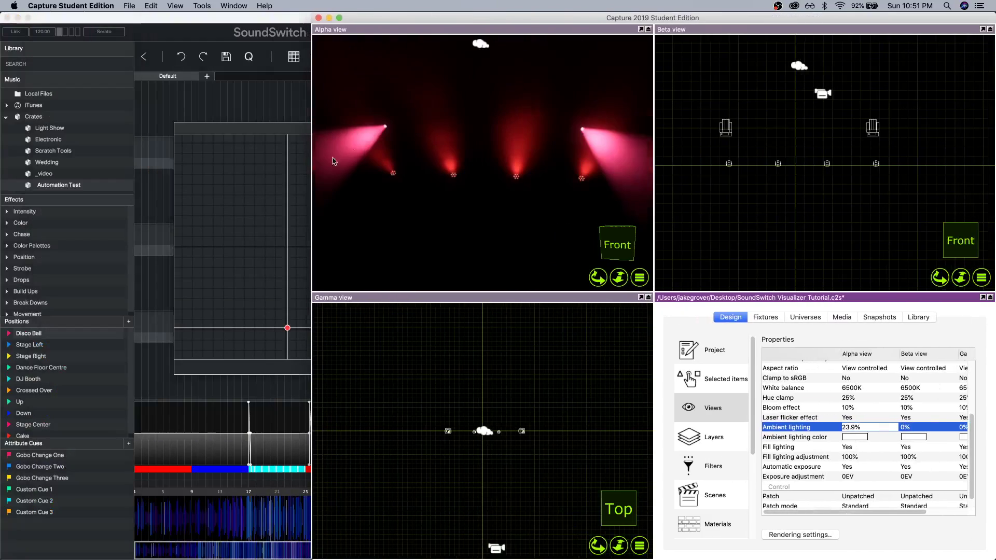
click(640, 29)
click(254, 129)
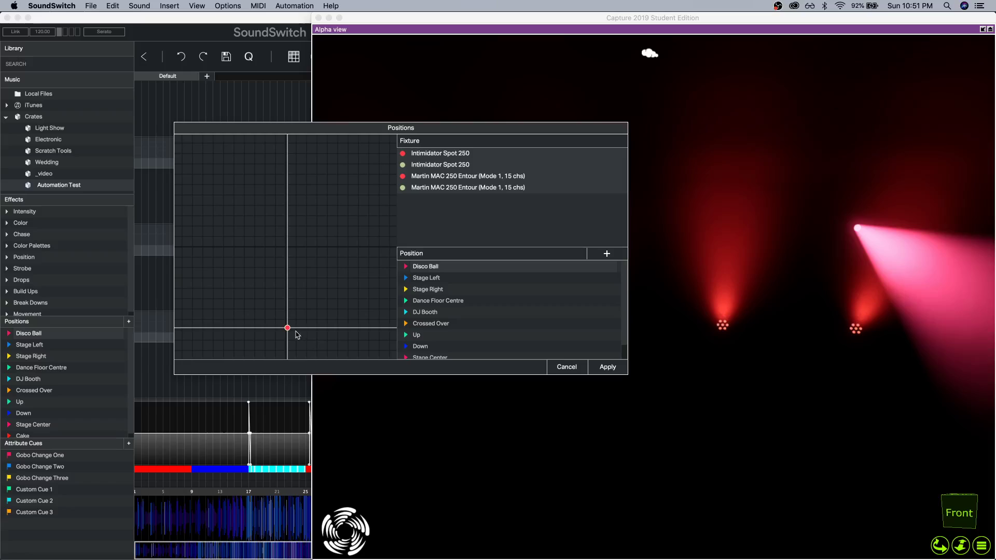
Move the Positions dialog clear of the beams and try raising and shifting the fixtures' shared Disco Ball aim point.
mouse_move(287, 329)
mouse_down()
mouse_move(302, 251)
mouse_move(291, 199)
mouse_up()
drag(517, 125, 650, 289)
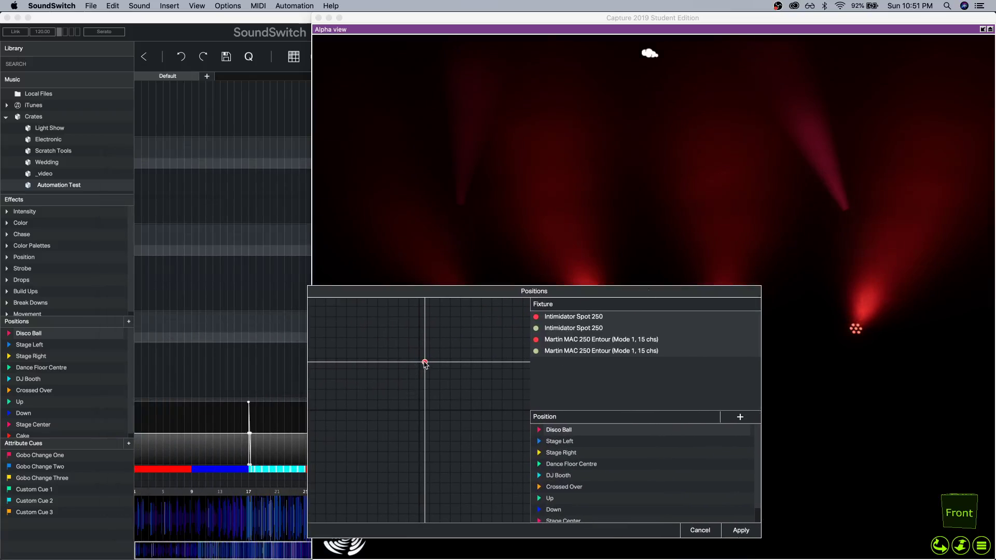
mouse_move(425, 363)
mouse_down()
mouse_move(444, 363)
mouse_move(445, 381)
mouse_up()
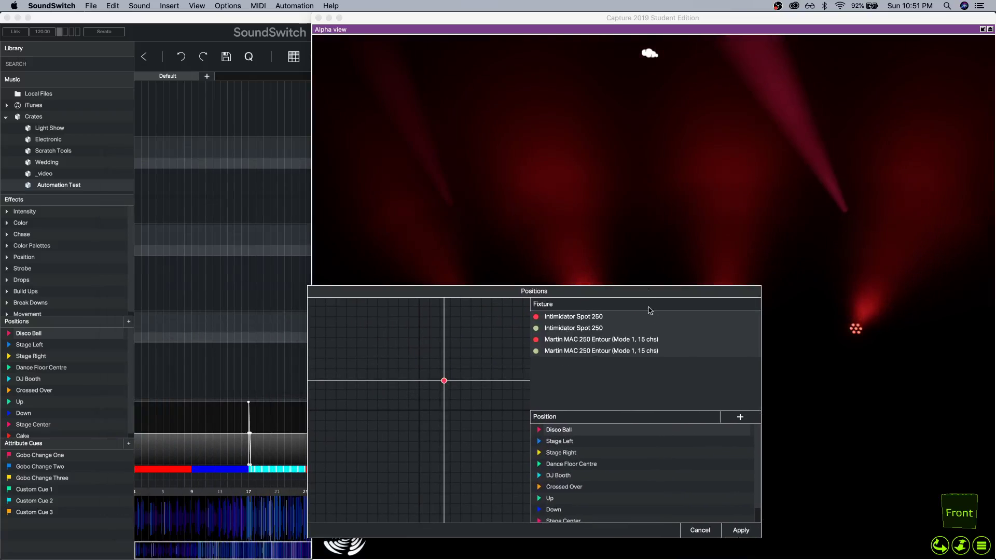
click(611, 328)
shift+click(595, 317)
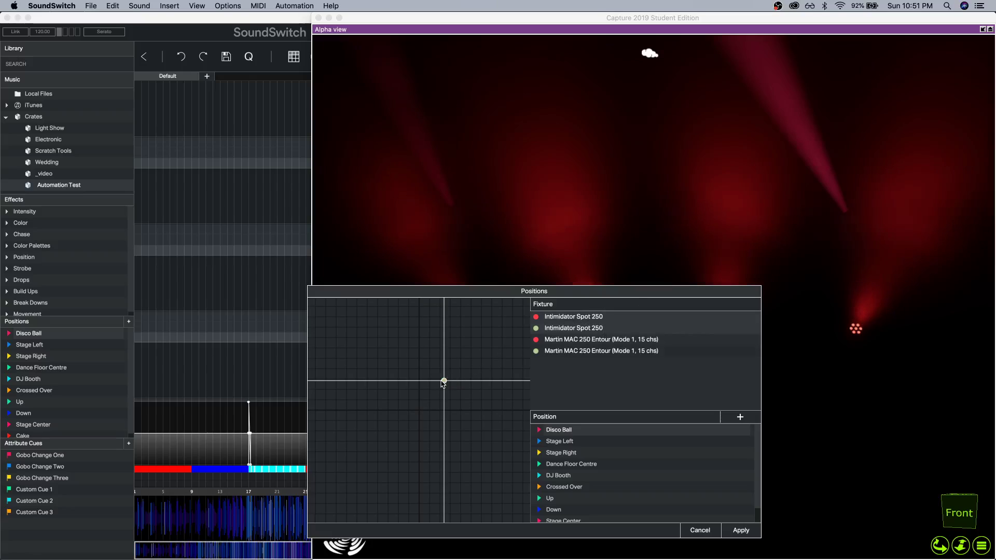
mouse_move(444, 383)
mouse_down()
mouse_move(370, 379)
mouse_move(508, 379)
mouse_move(389, 379)
mouse_move(467, 309)
mouse_move(459, 483)
mouse_move(447, 344)
mouse_move(453, 369)
mouse_up()
Aim the red-marked fixture pair up and left of the grid's centre and the green-marked pair up and right, and apply the positions.
click(585, 319)
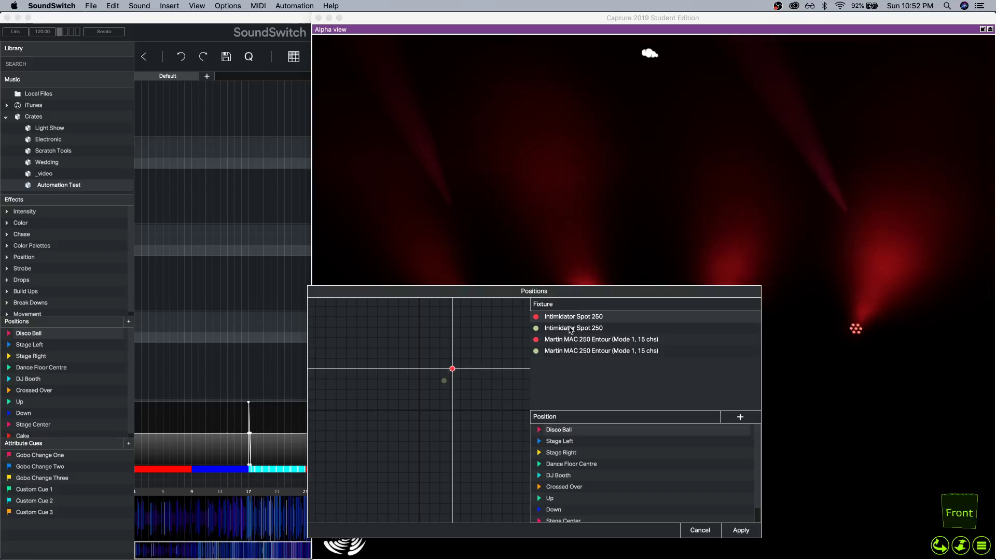
click(580, 343)
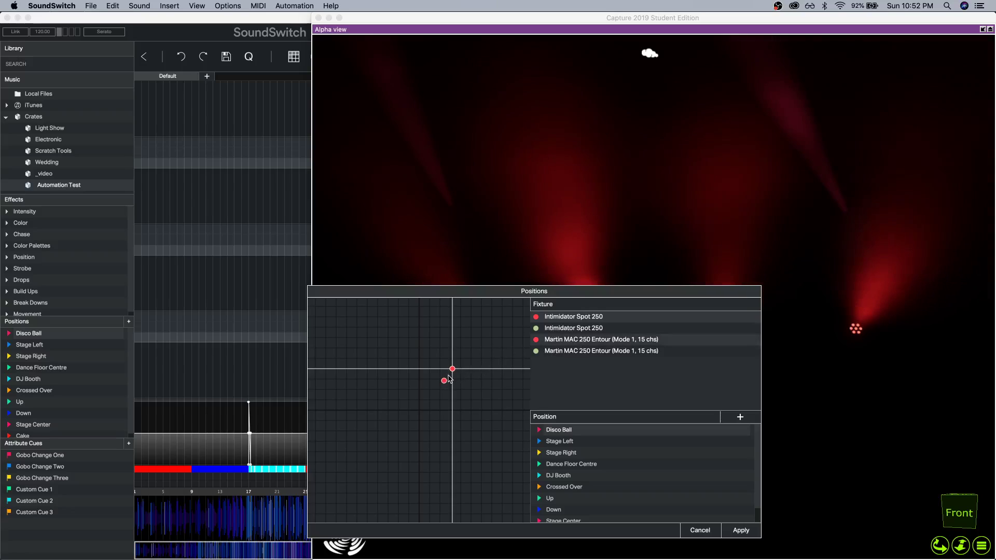
mouse_move(449, 371)
mouse_down()
mouse_move(438, 382)
mouse_move(363, 374)
mouse_move(373, 385)
mouse_move(361, 359)
mouse_move(381, 365)
mouse_up()
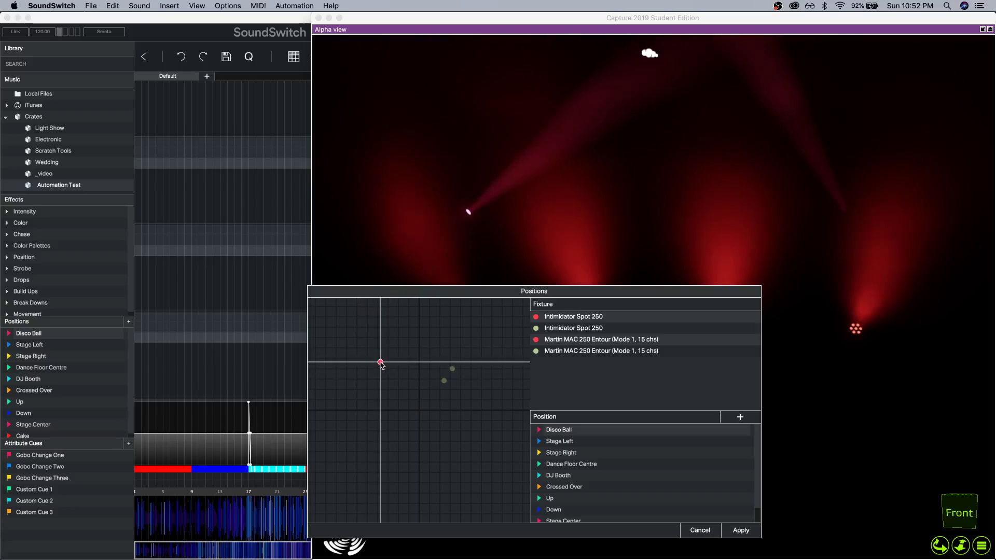
click(552, 329)
click(555, 354)
mouse_move(451, 377)
mouse_down()
mouse_move(447, 364)
mouse_move(463, 361)
mouse_up()
click(741, 530)
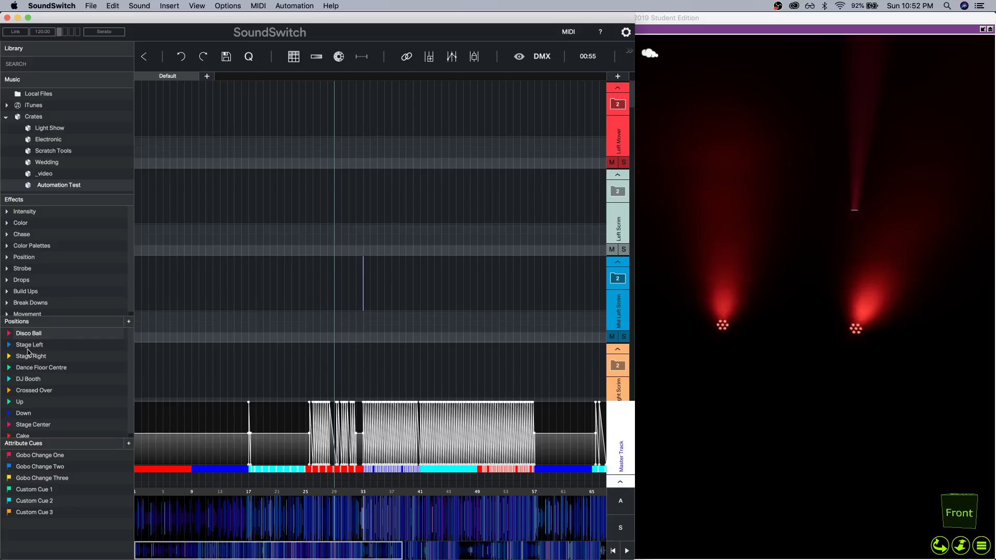
Play the light show while reframing the Alpha view to fit both movers and all four scrim lights, and pause playback.
click(305, 337)
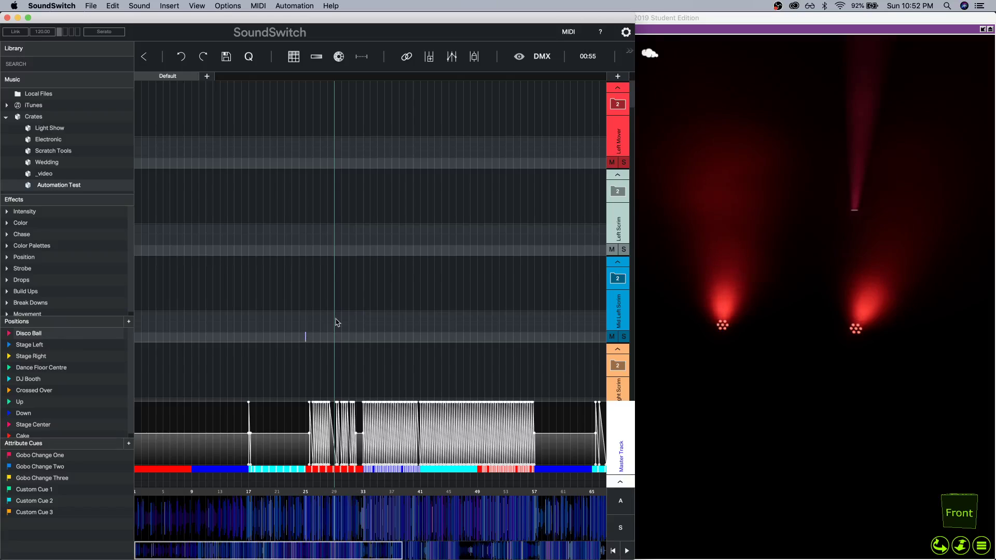
key(space)
scroll(735, 249, down, 5)
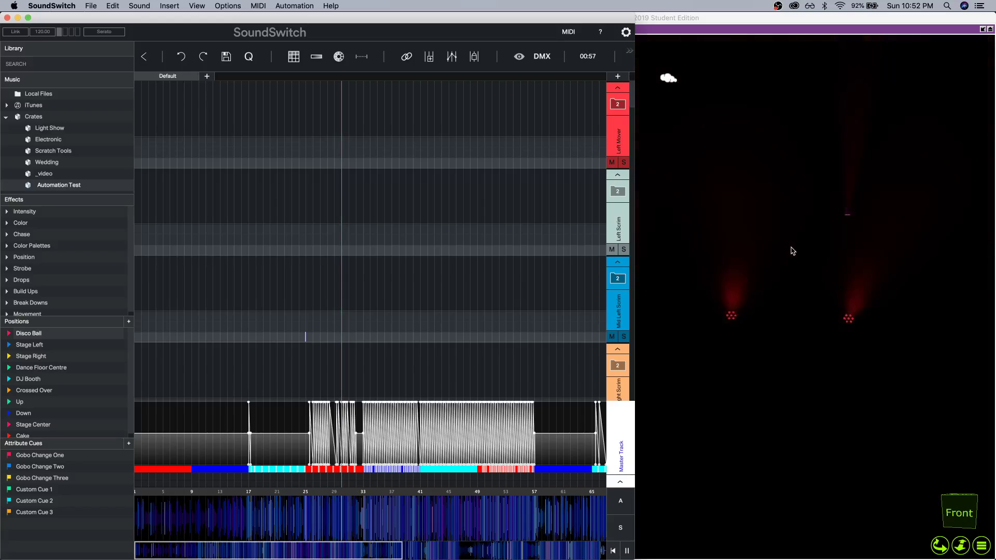
drag(777, 262, 827, 291)
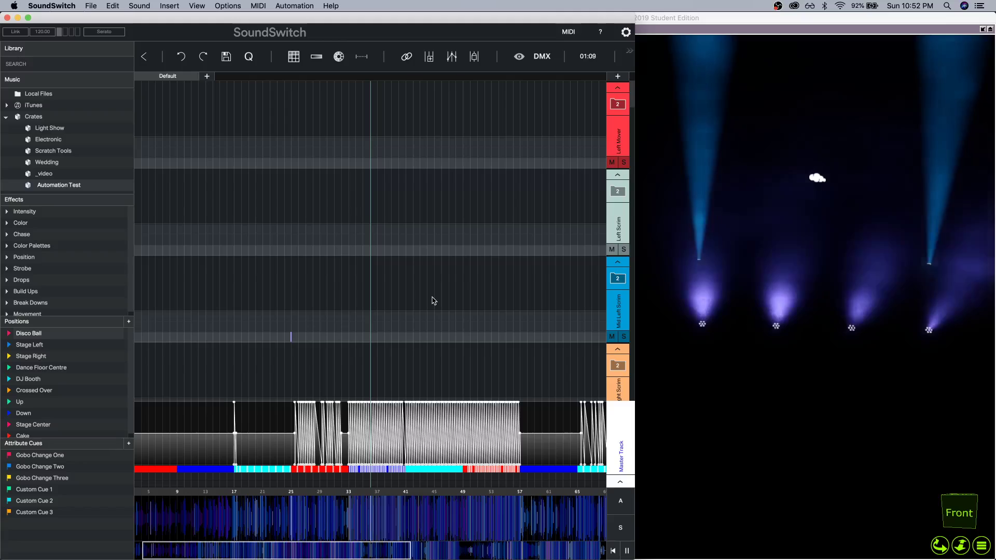
key(space)
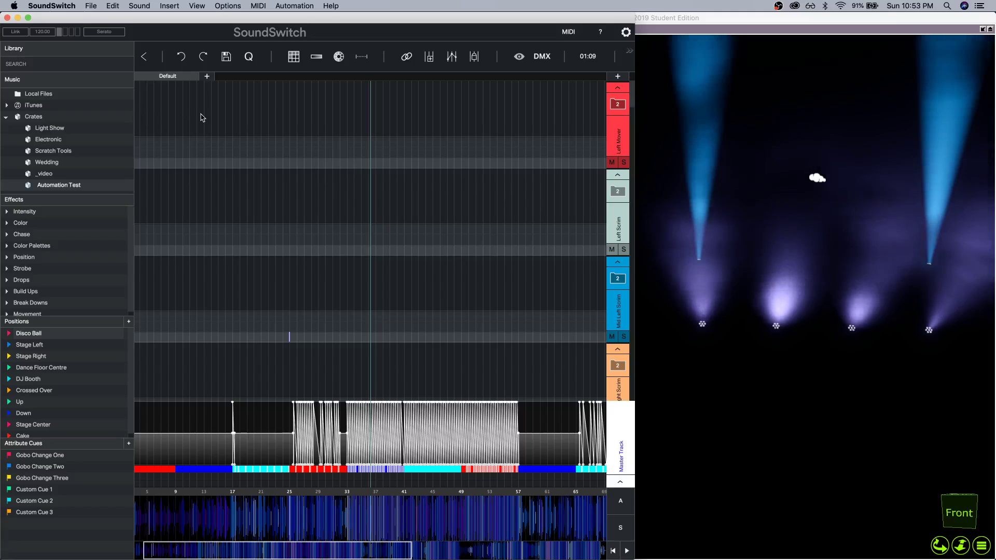
Select the full song length on both the Left Mover and Right Mover group tracks.
scroll(251, 127, down, 5)
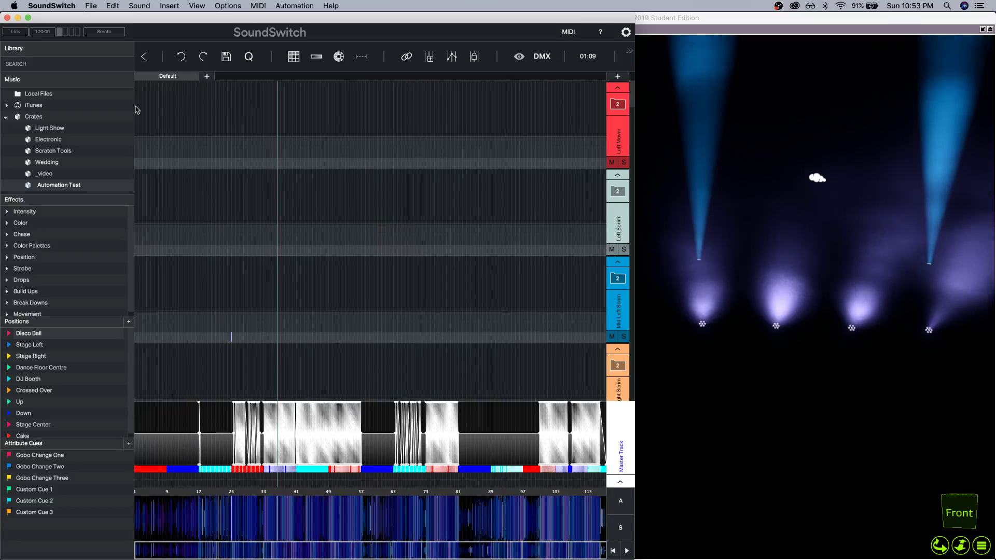
drag(137, 110, 610, 182)
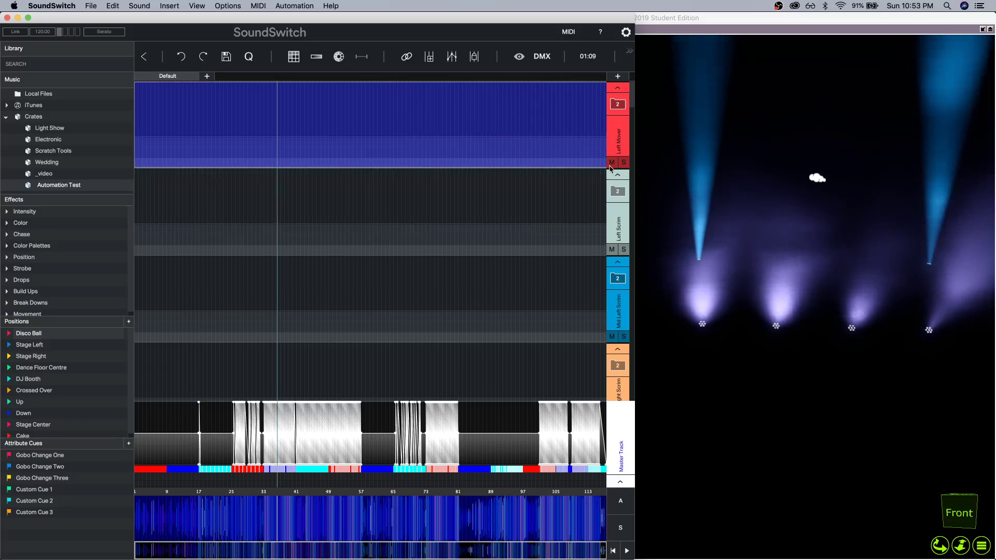
scroll(294, 262, down, 4)
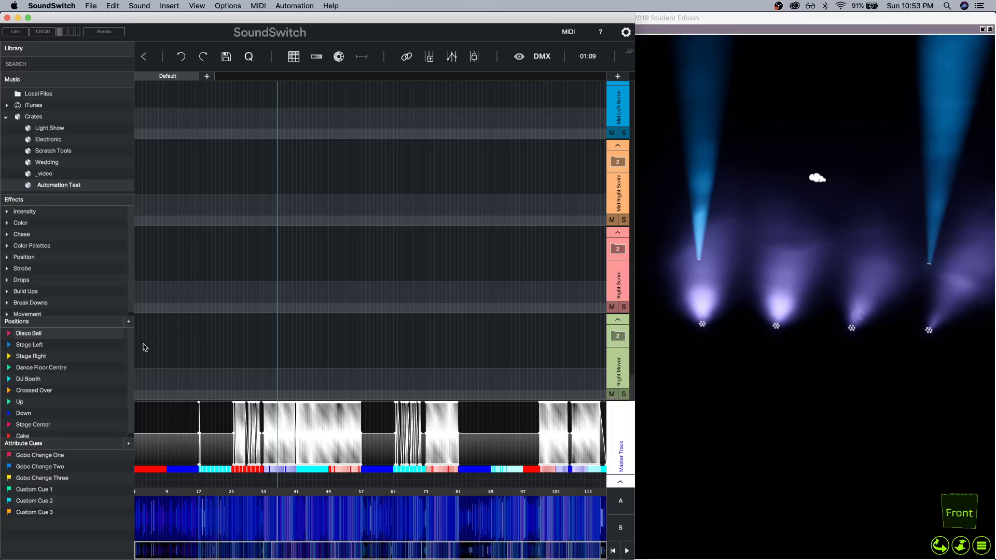
drag(138, 344, 497, 368)
scroll(438, 138, up, 5)
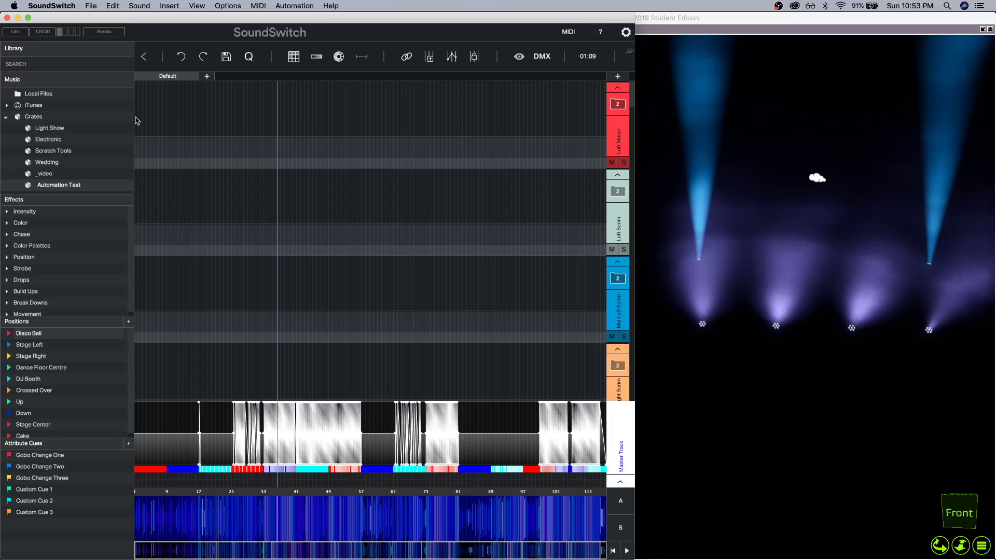
drag(133, 118, 680, 117)
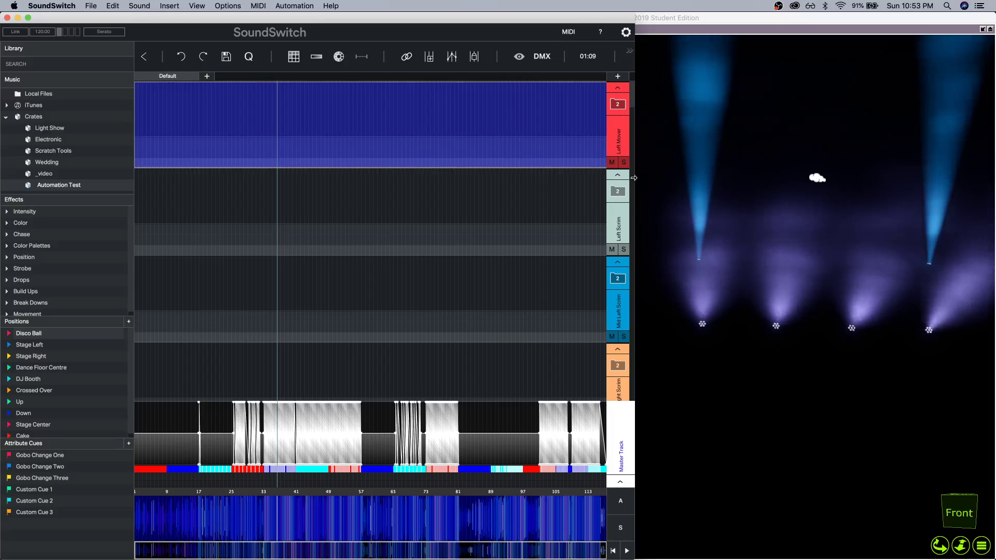
scroll(400, 245, down, 5)
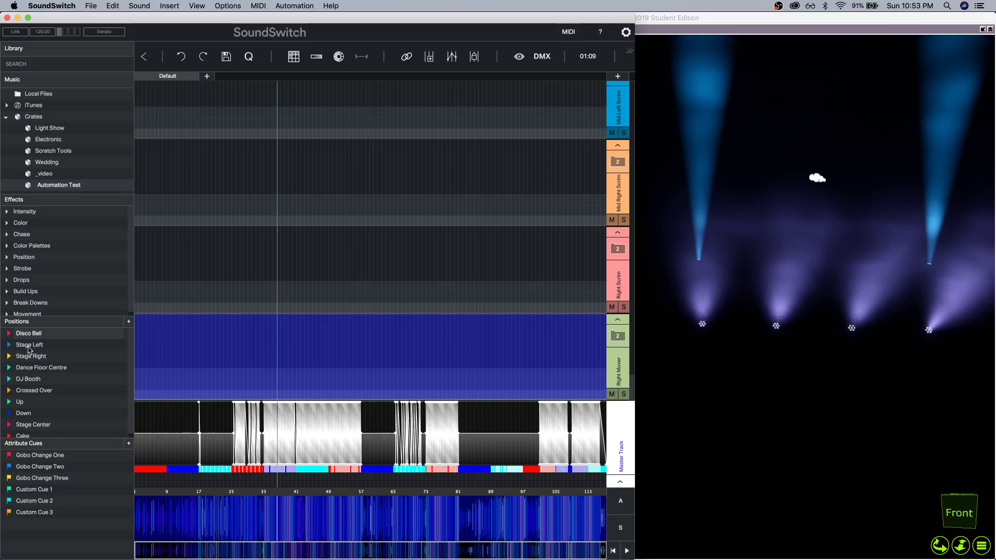
Apply the Forward Chase effect to the selected tracks only, with 100% pulse and 1/4 beat length.
click(7, 234)
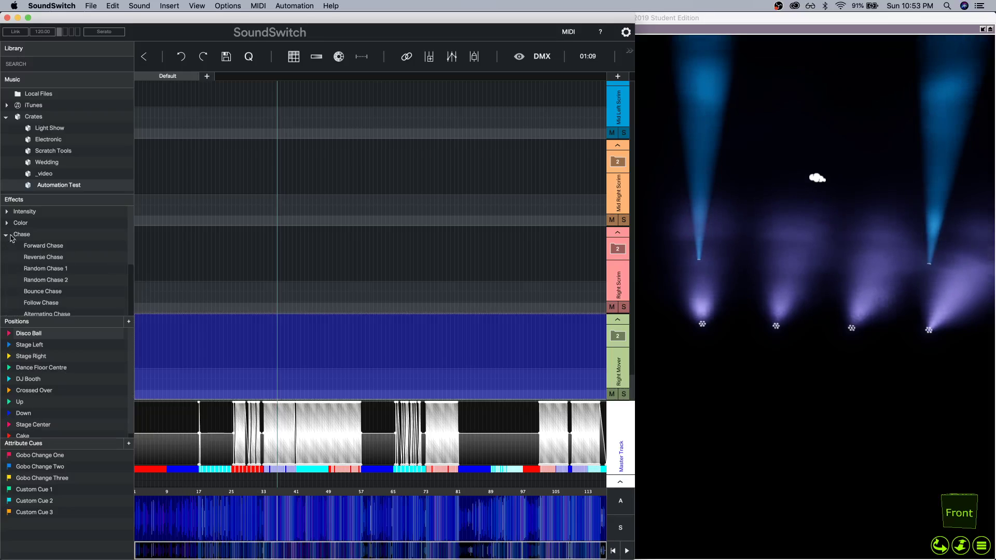
drag(44, 246, 275, 344)
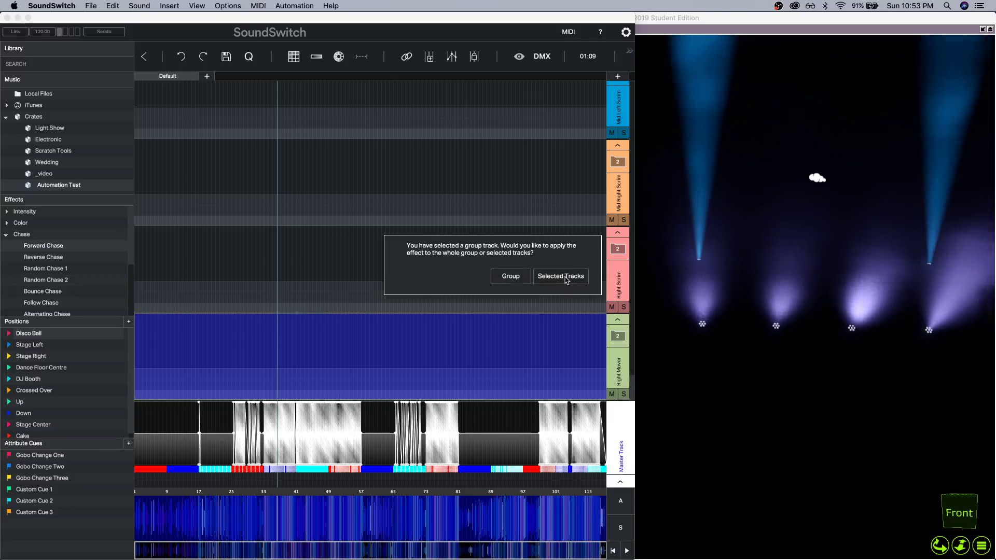
click(565, 278)
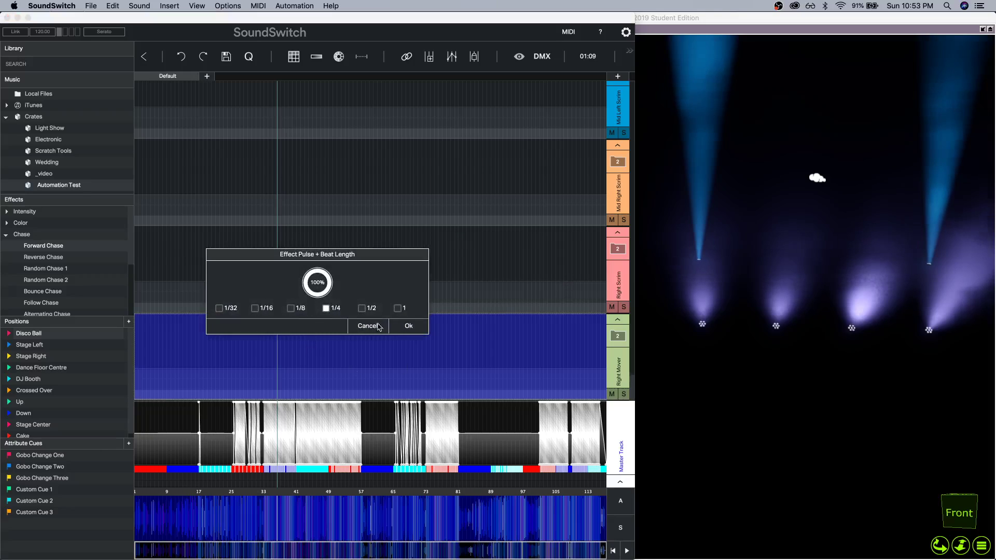
click(408, 326)
Examine the Forward Chase on the Left Mover group and its individual fixture tracks, and compare it with the Right Mover group.
scroll(285, 270, up, 2)
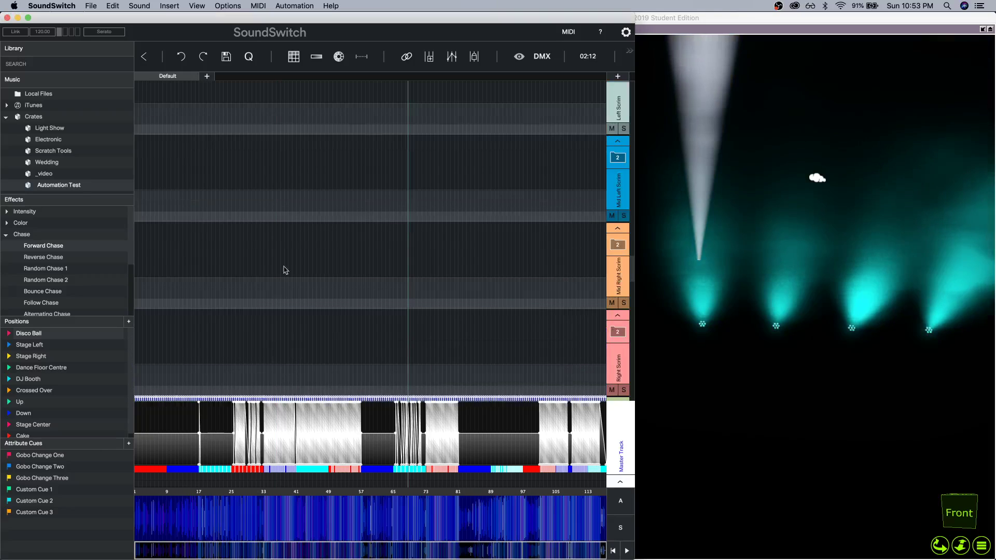
scroll(285, 260, up, 3)
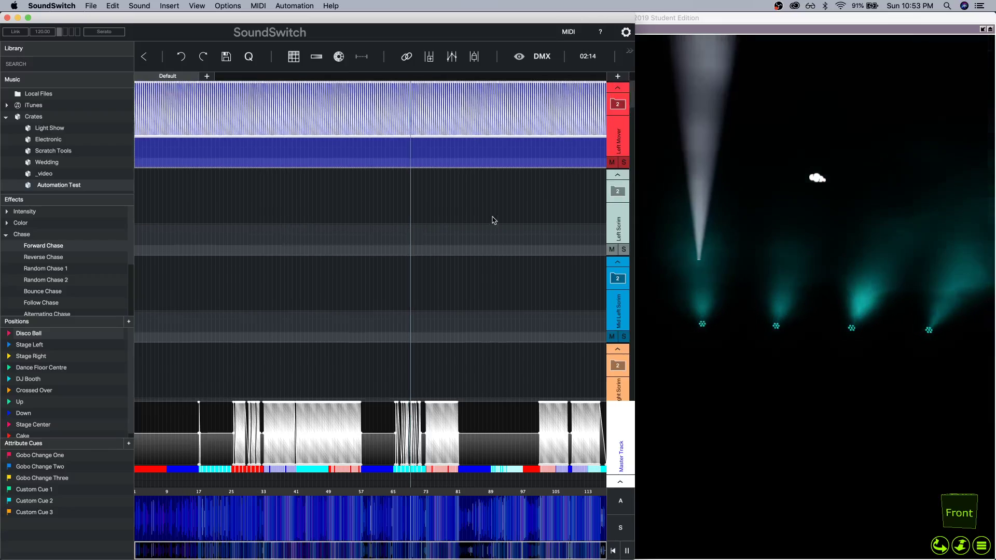
click(617, 106)
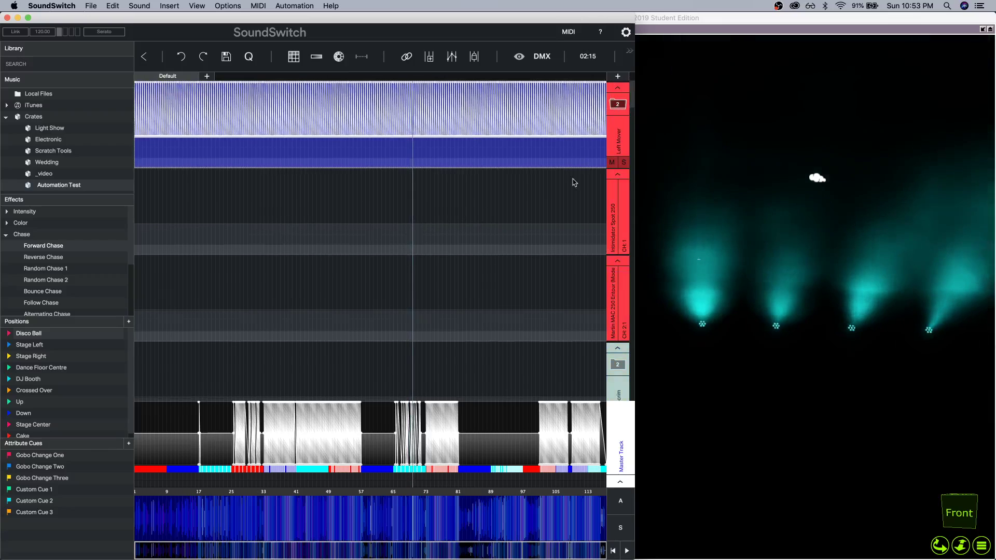
click(138, 206)
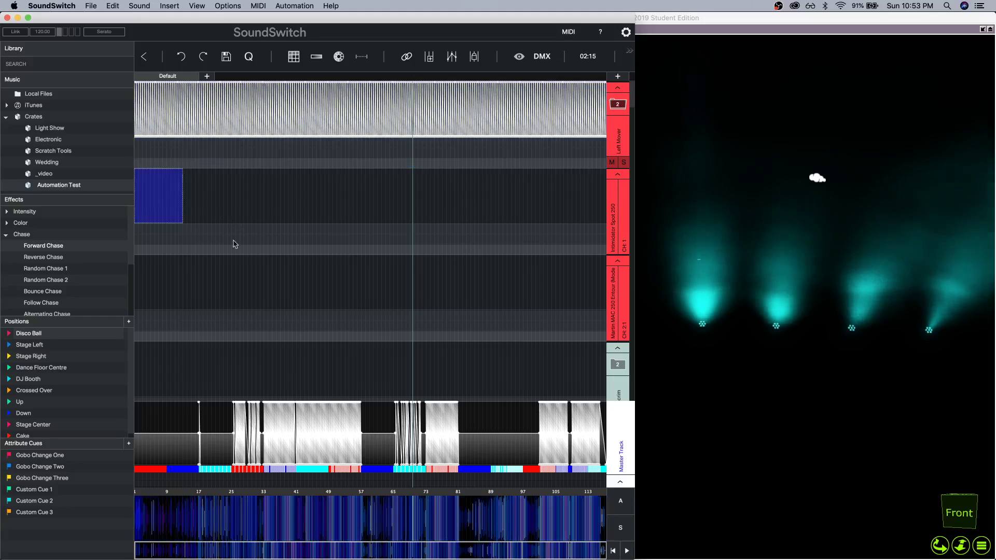
drag(234, 244, 563, 341)
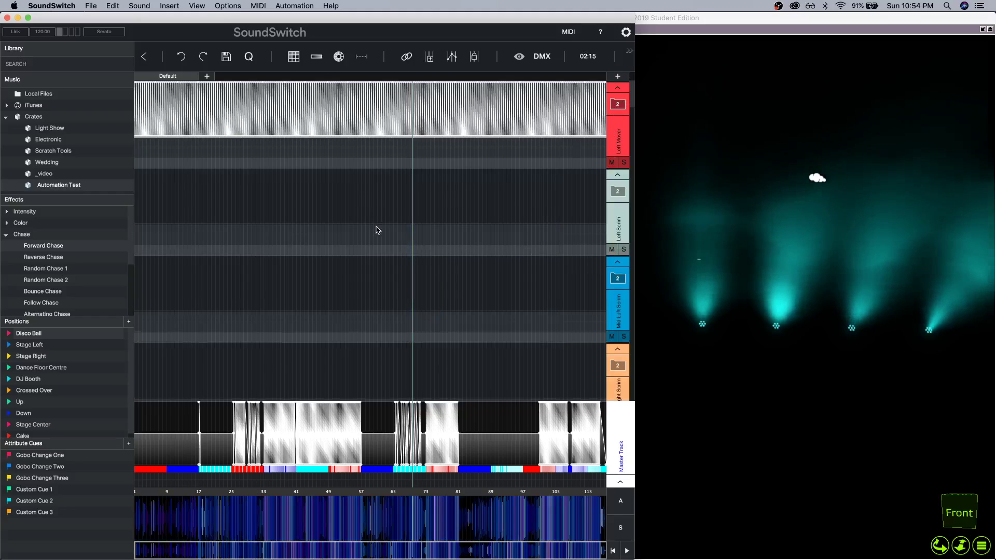
scroll(397, 205, down, 3)
scroll(393, 213, down, 2)
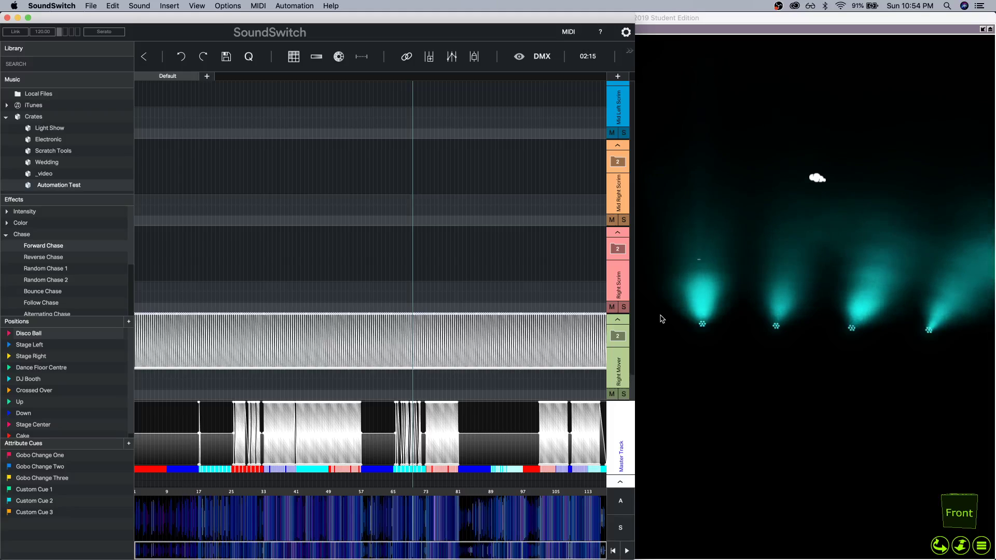
Switch to Capture, restore the maximized Alpha view to the multi-view layout, and enlarge the window to fill the screen.
click(684, 58)
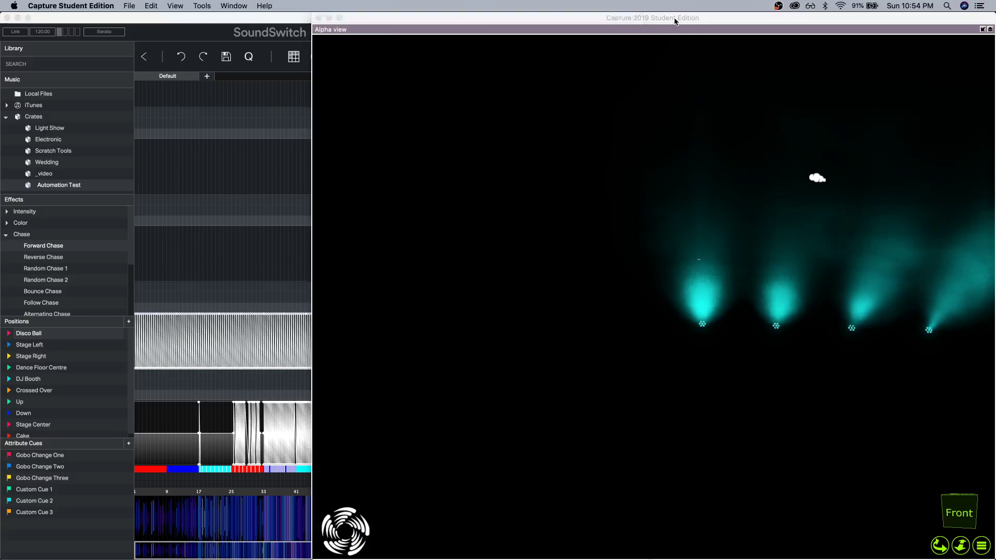
drag(841, 273, 519, 262)
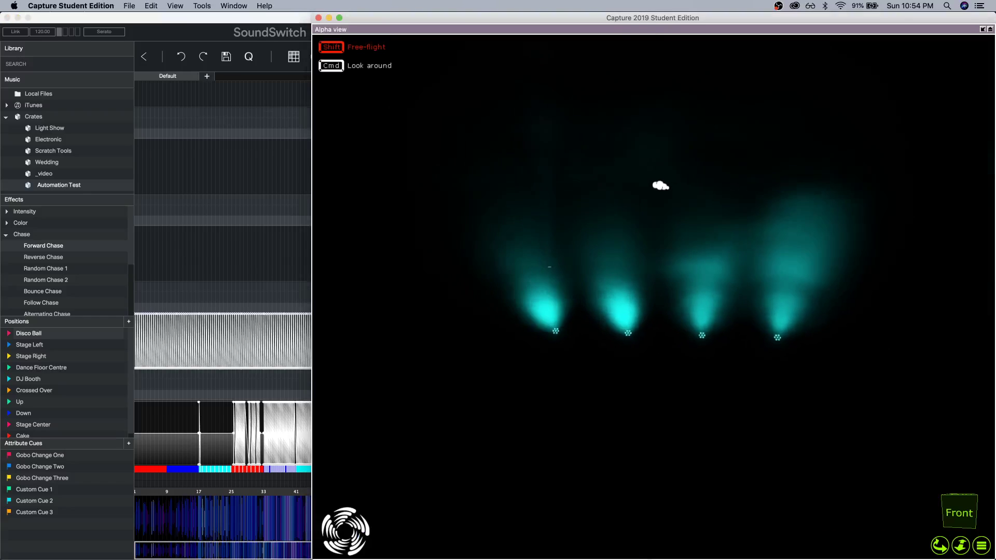
click(982, 29)
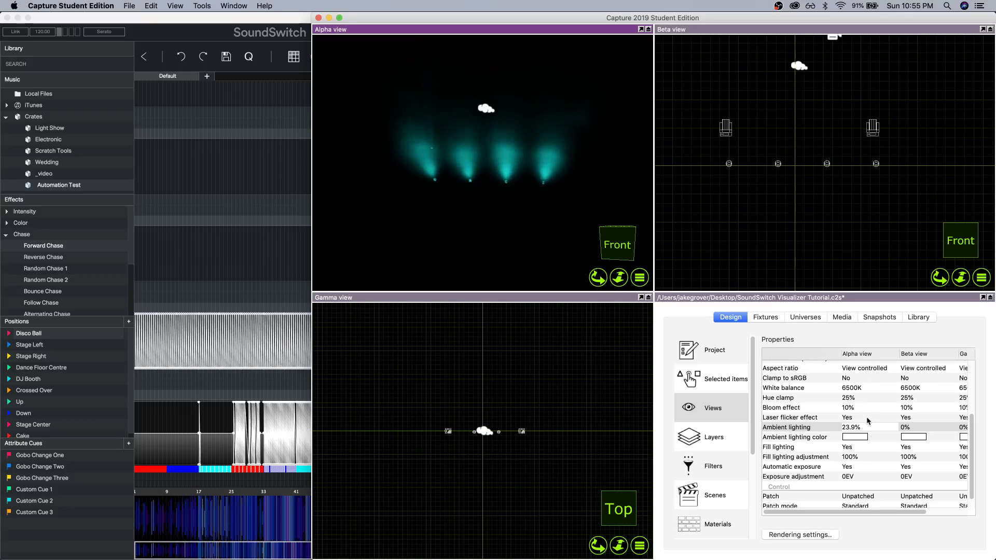
double_click(681, 20)
Raise the Alpha view's ambient lighting to 100% in the design's view properties.
click(842, 316)
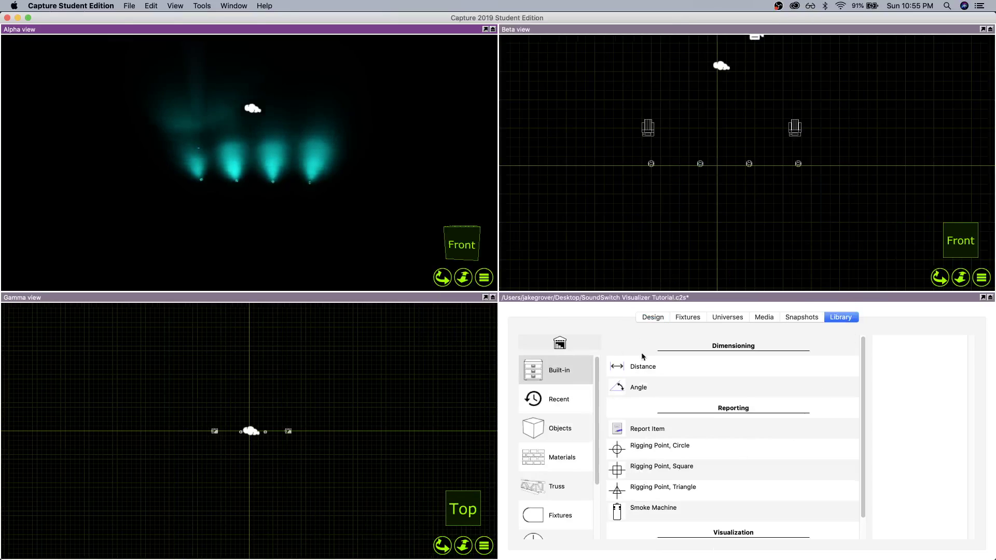
click(651, 318)
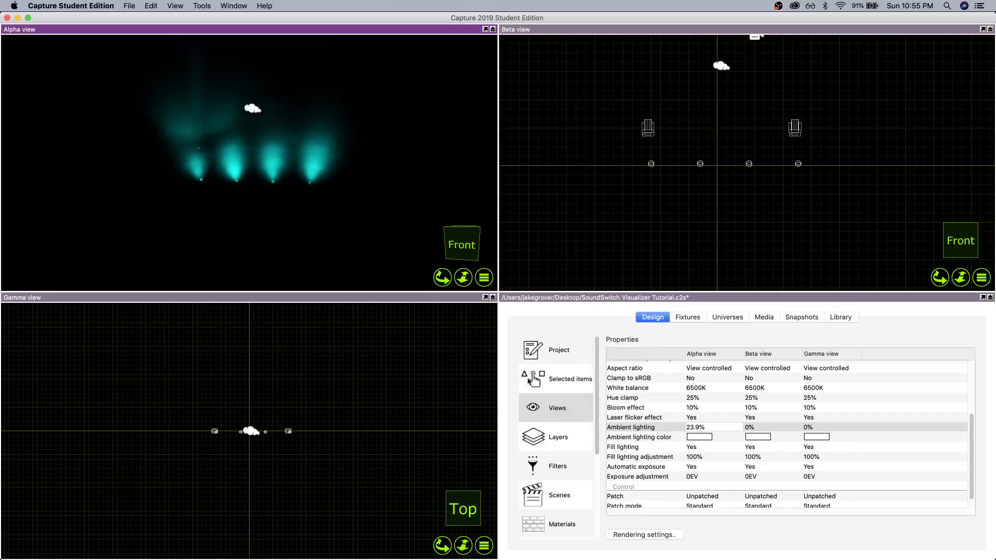
click(712, 429)
drag(695, 425, 765, 425)
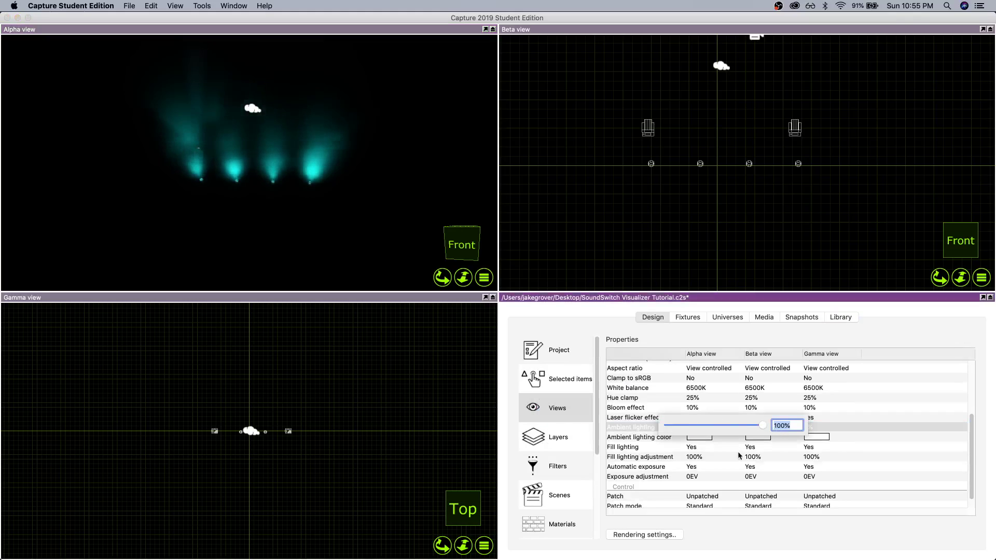
key(Return)
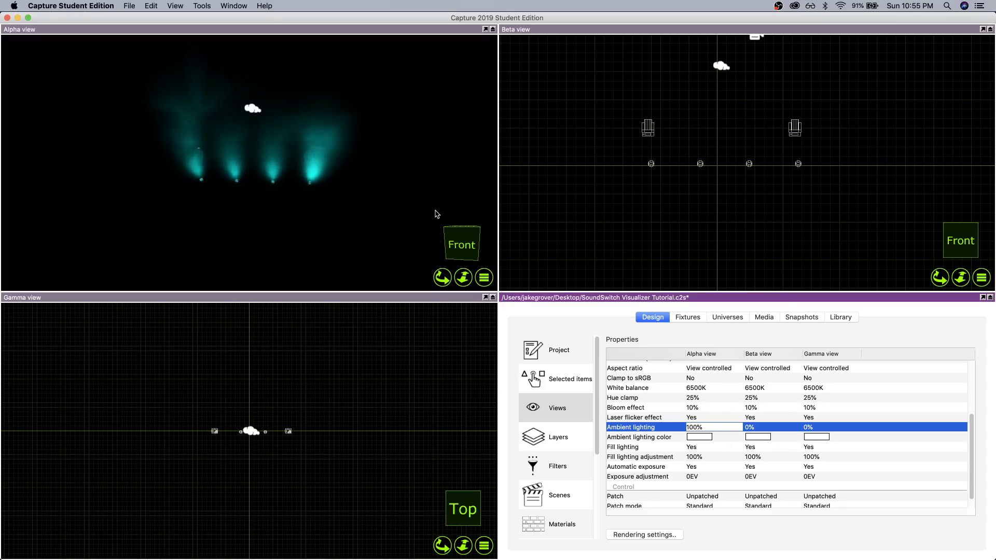
Add the Black box stage object from the library's Stages category to the Beta view, around the fixtures.
click(845, 321)
scroll(609, 459, down, 2)
scroll(561, 471, down, 3)
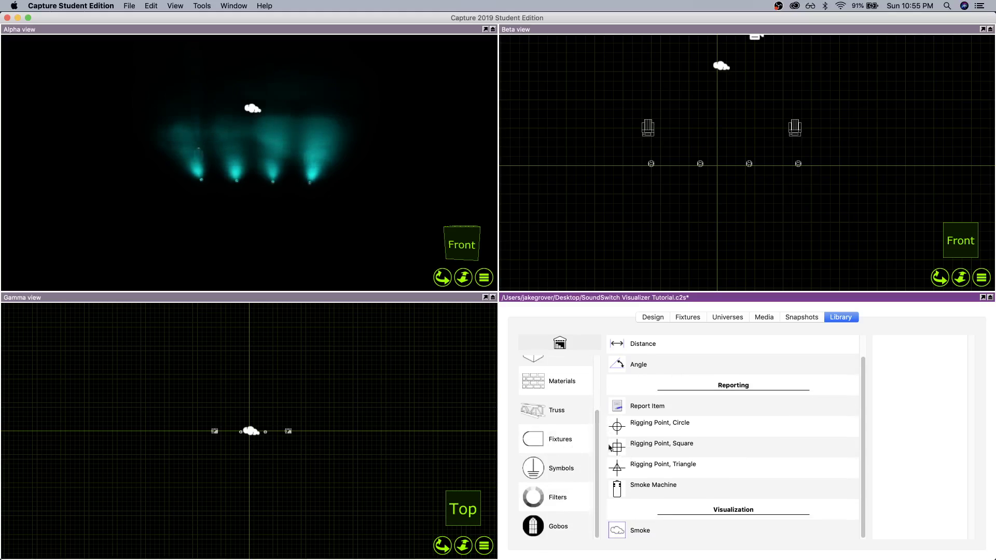
scroll(542, 431, up, 3)
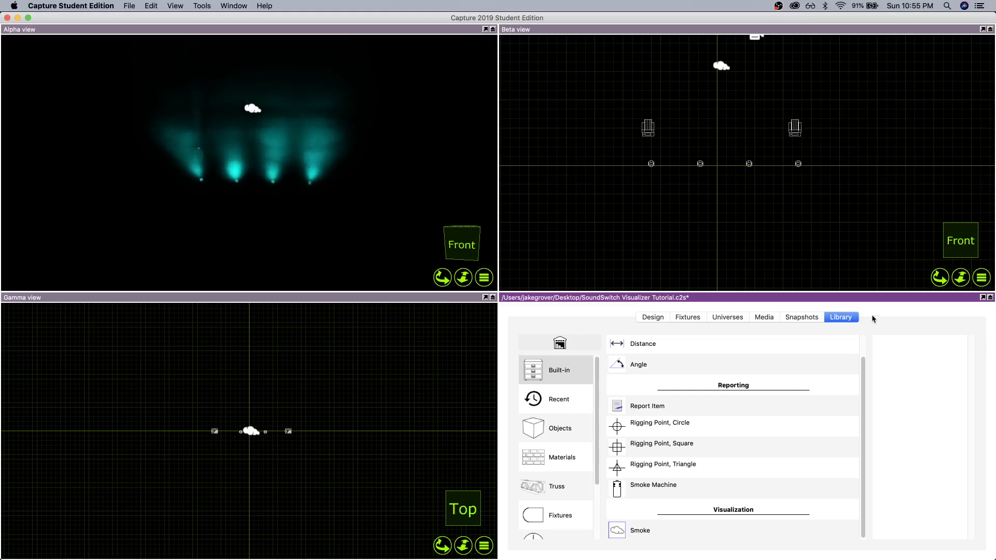
click(582, 425)
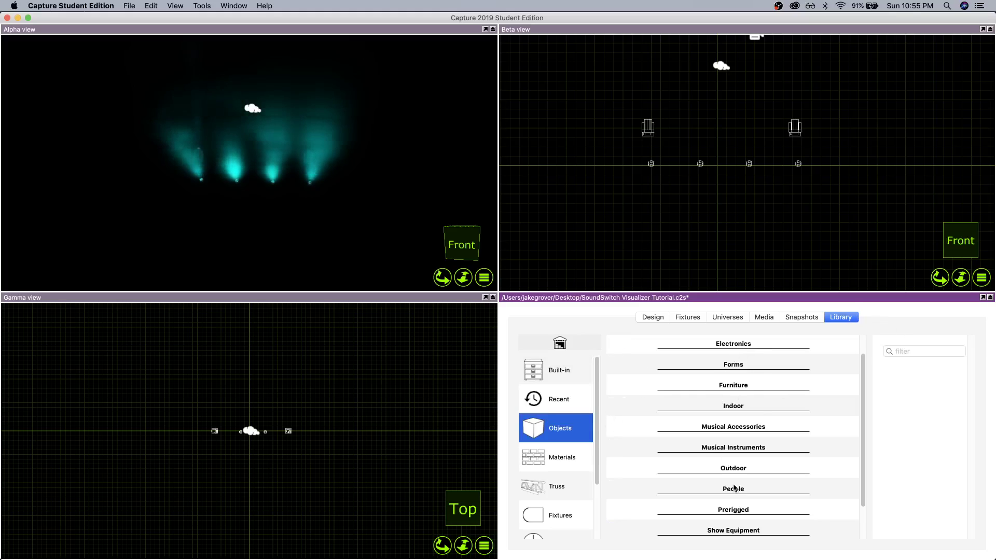
scroll(735, 488, down, 2)
click(736, 514)
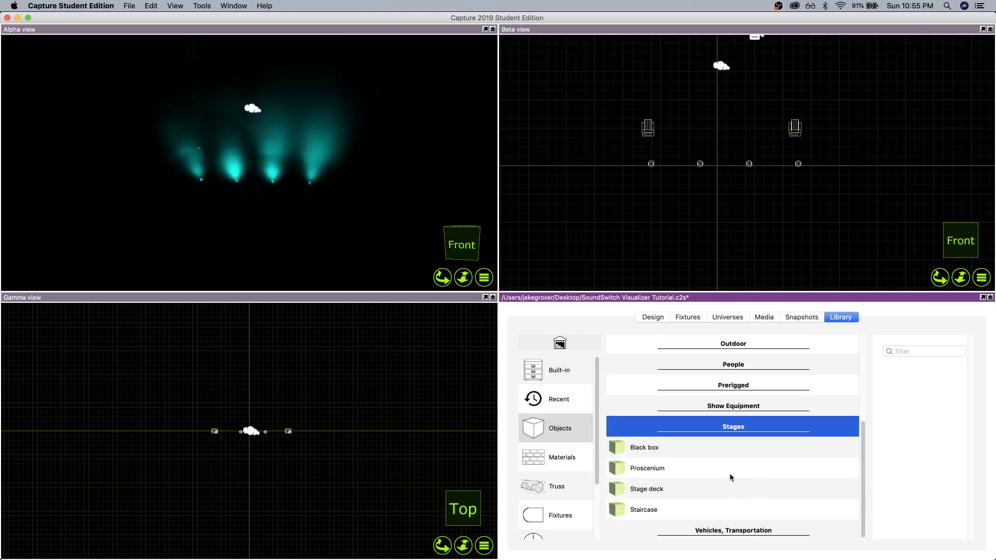
drag(618, 447, 740, 177)
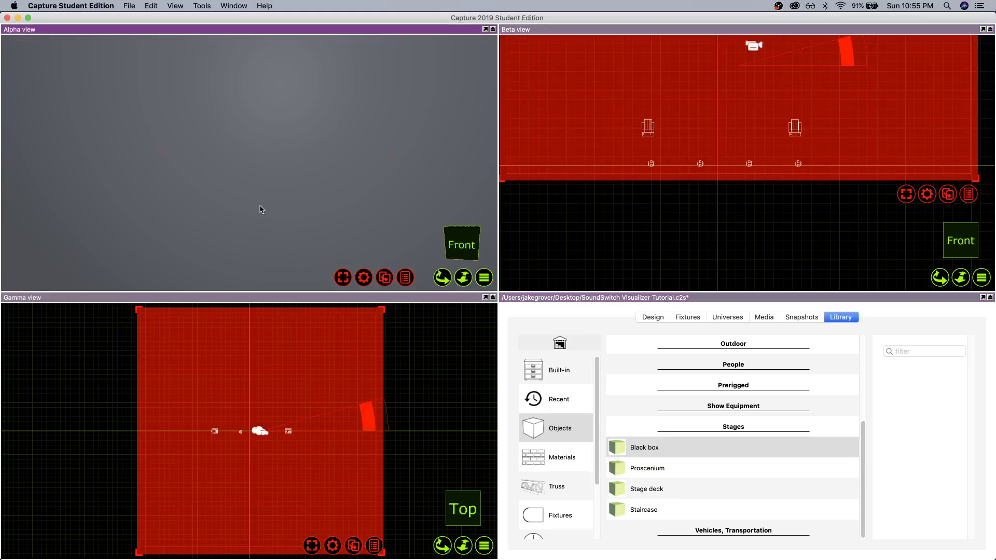
Dim the Alpha view's ambient lighting to 21.9% in the design's view properties.
scroll(261, 209, down, 5)
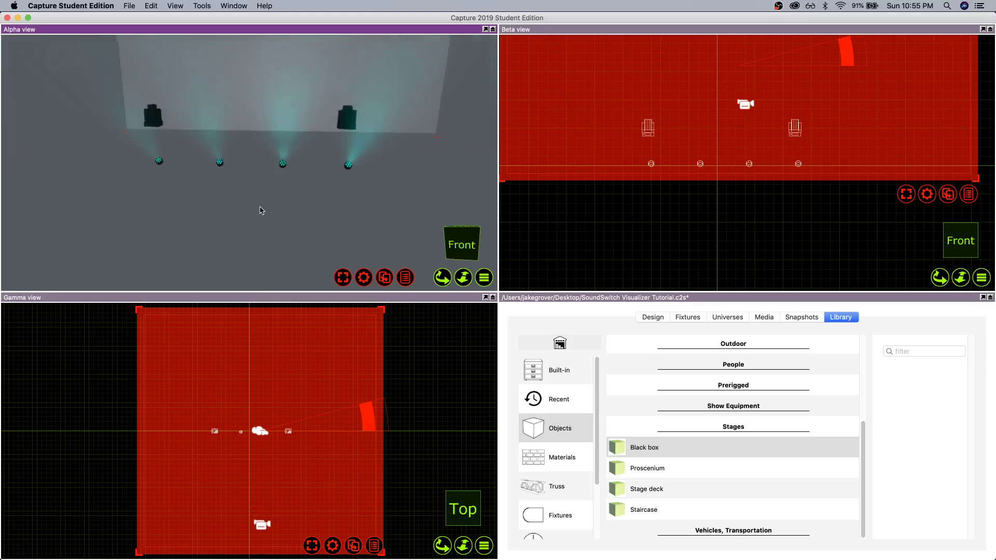
scroll(288, 180, up, 2)
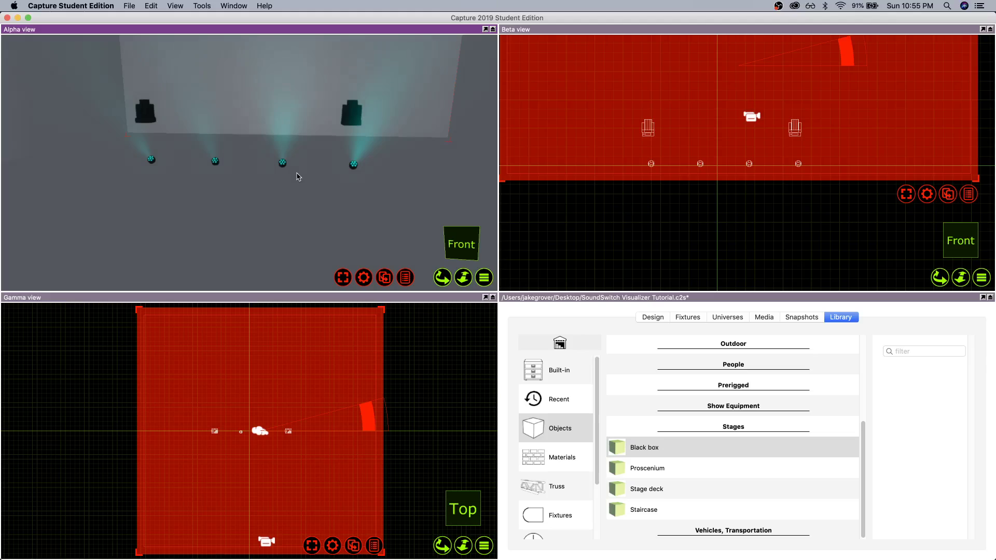
drag(298, 177, 522, 252)
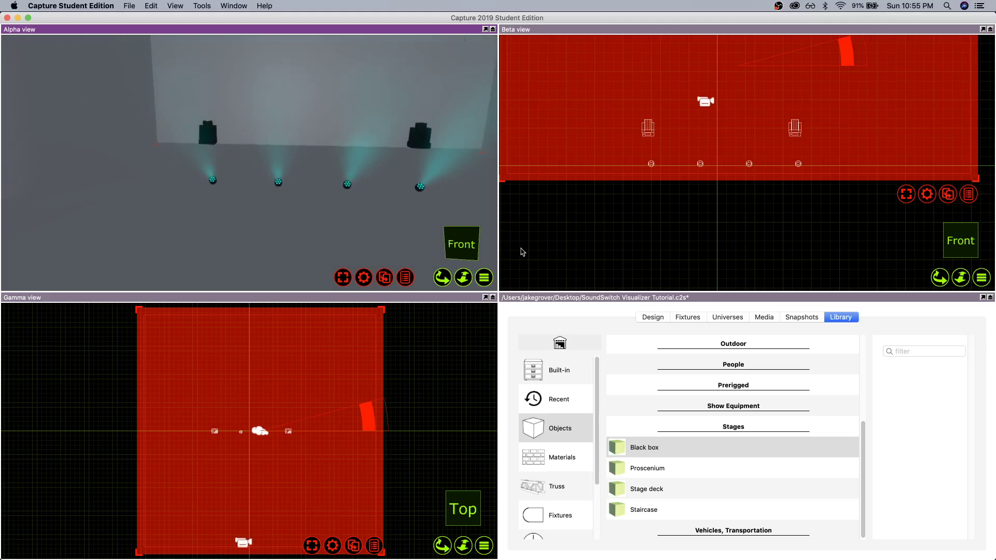
click(666, 317)
click(716, 428)
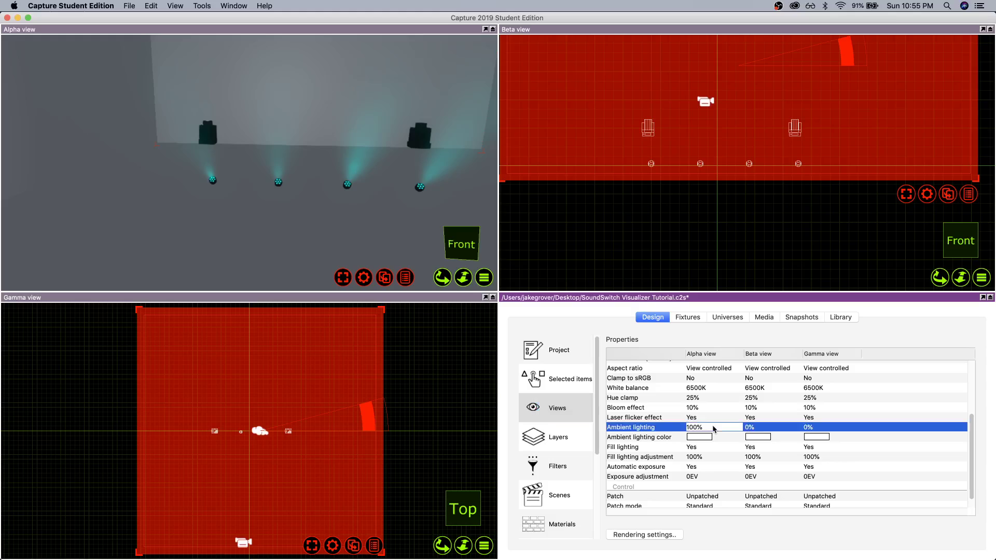
click(716, 428)
drag(762, 425, 689, 420)
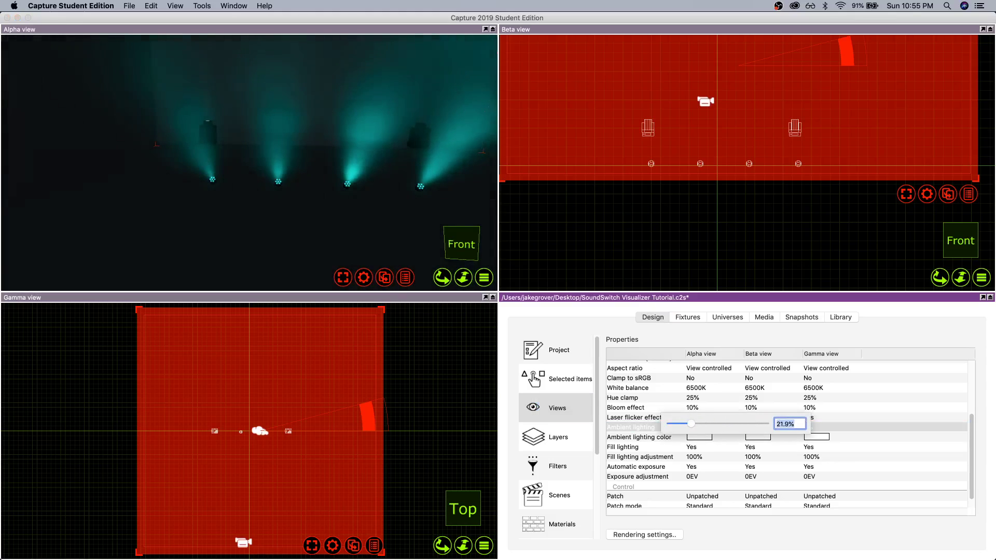
Start the light show playing in SoundSwitch and return to Capture to watch it inside the black box.
drag(233, 161, 290, 143)
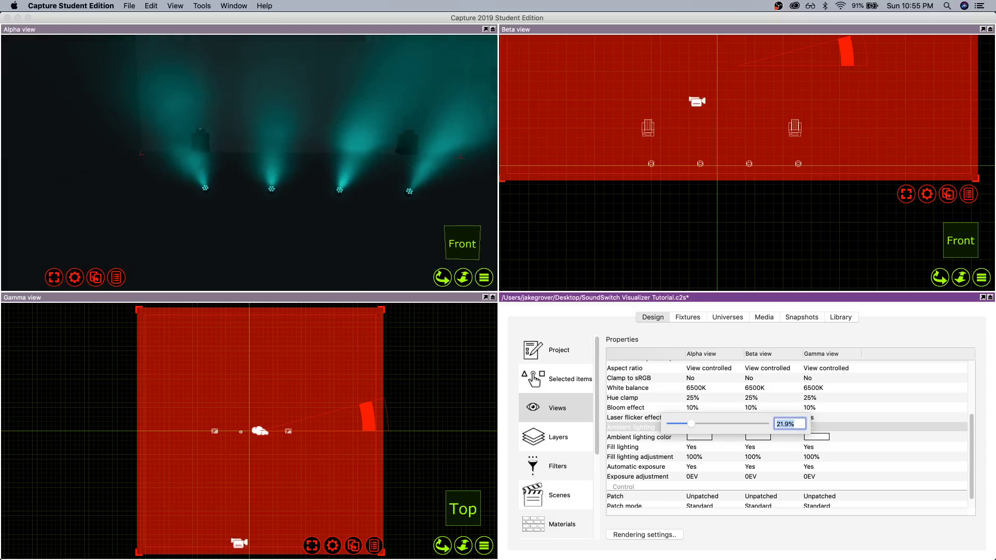
key(super+Tab)
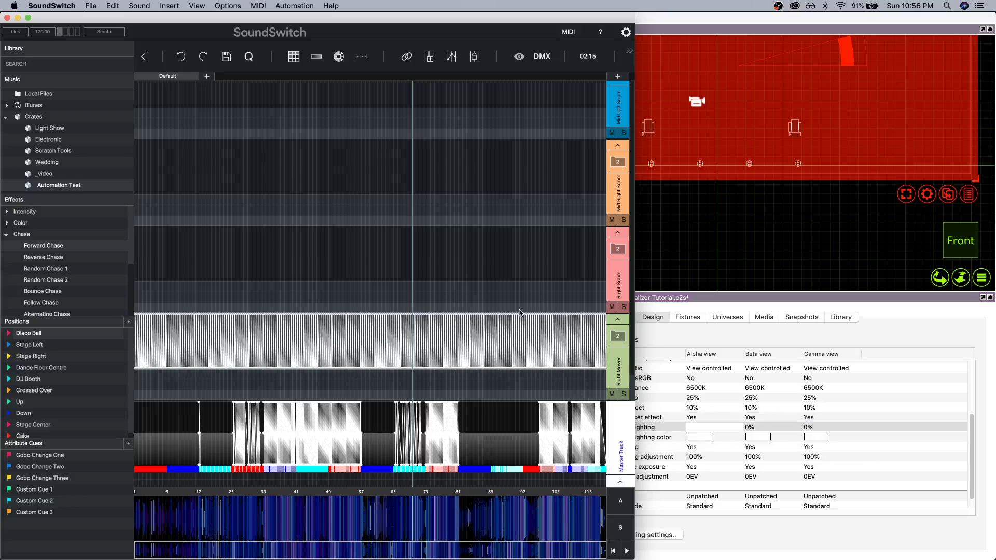
key(space)
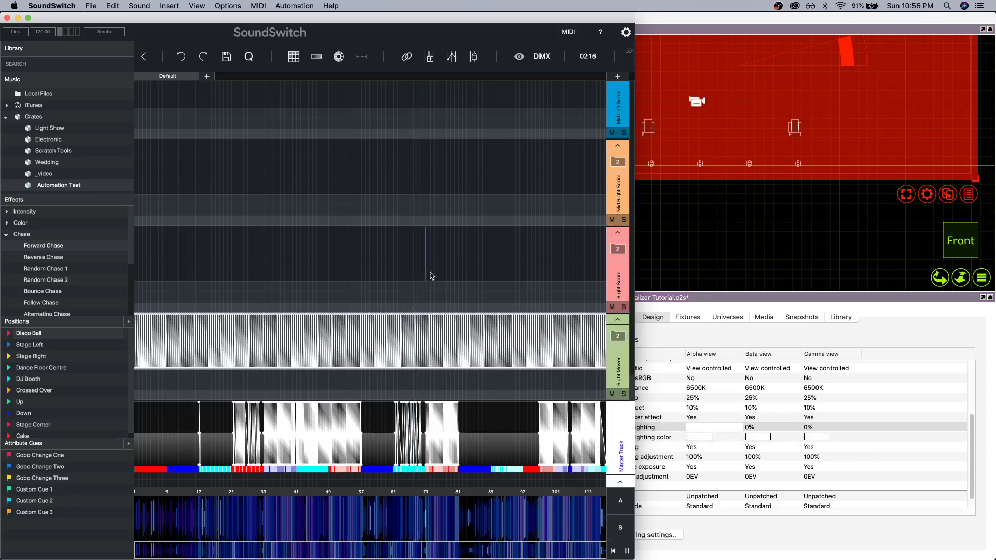
key(super+Tab)
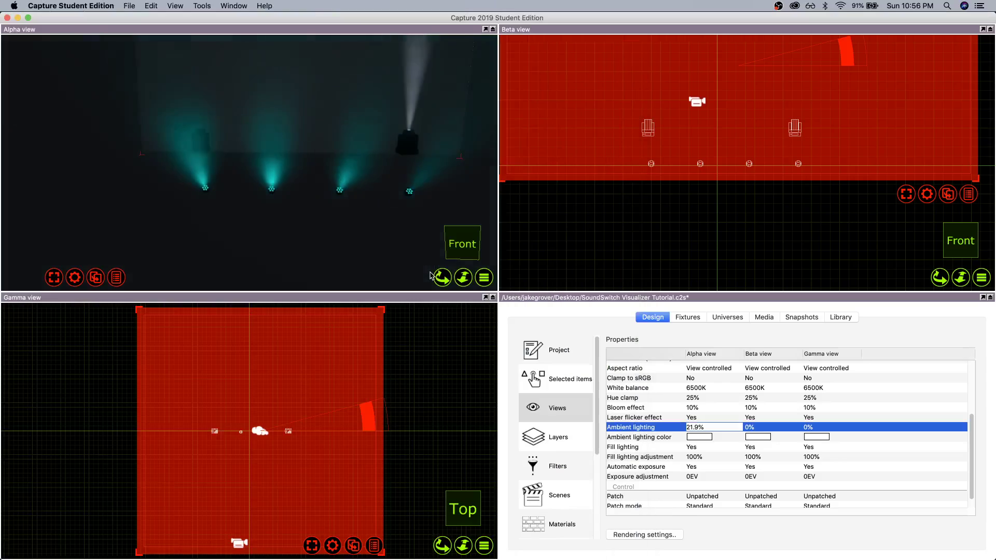
Add a Stage deck from the object library and move it onto the floor, centred between the two moving heads.
drag(344, 173, 351, 173)
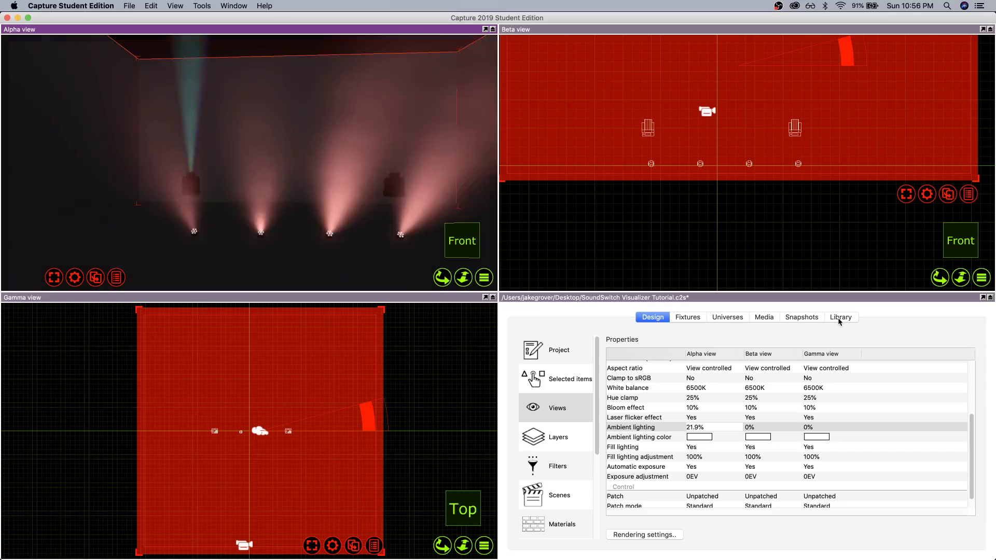
click(840, 318)
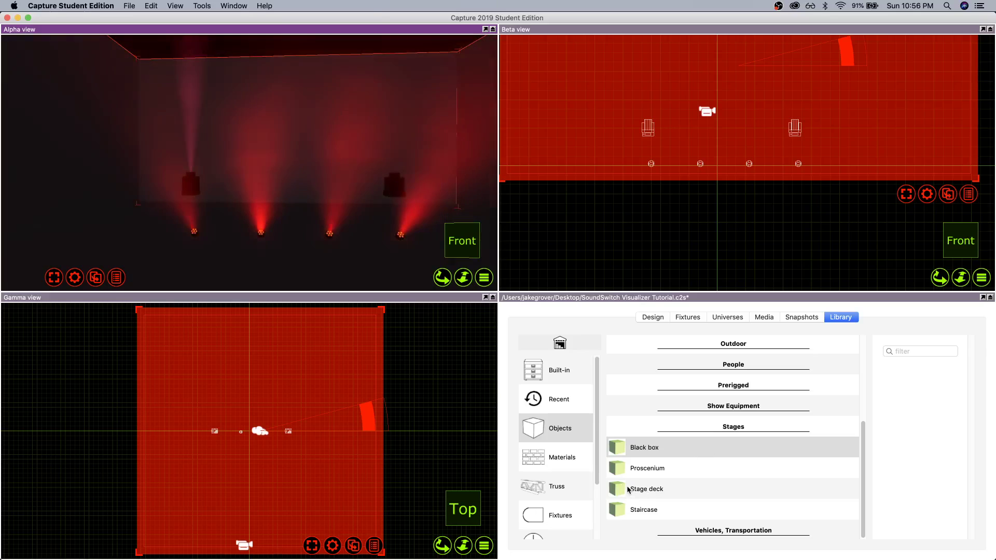
drag(628, 489, 296, 228)
click(685, 140)
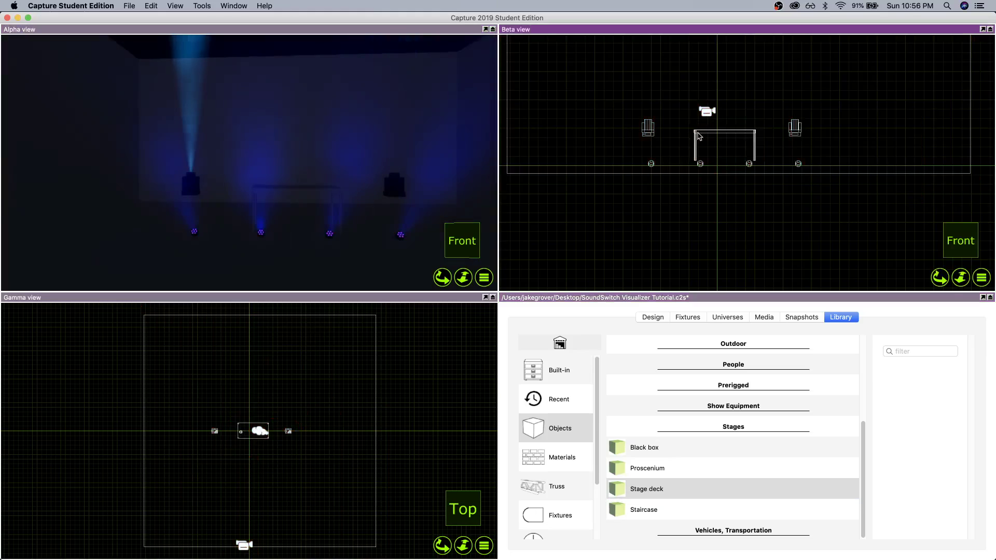
drag(699, 136, 686, 148)
click(676, 111)
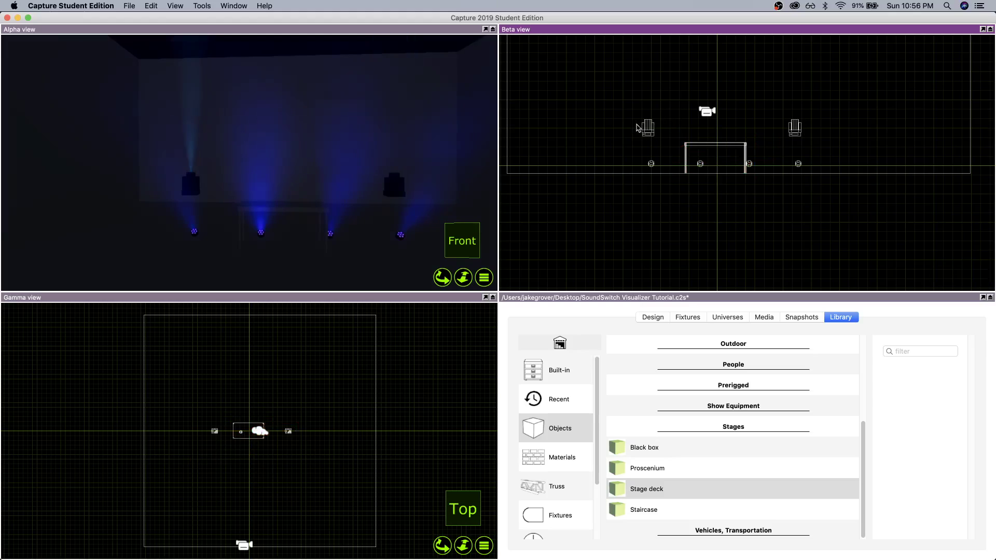
Move the two moving heads onto the stage deck, one standing at each end of its top surface.
click(647, 134)
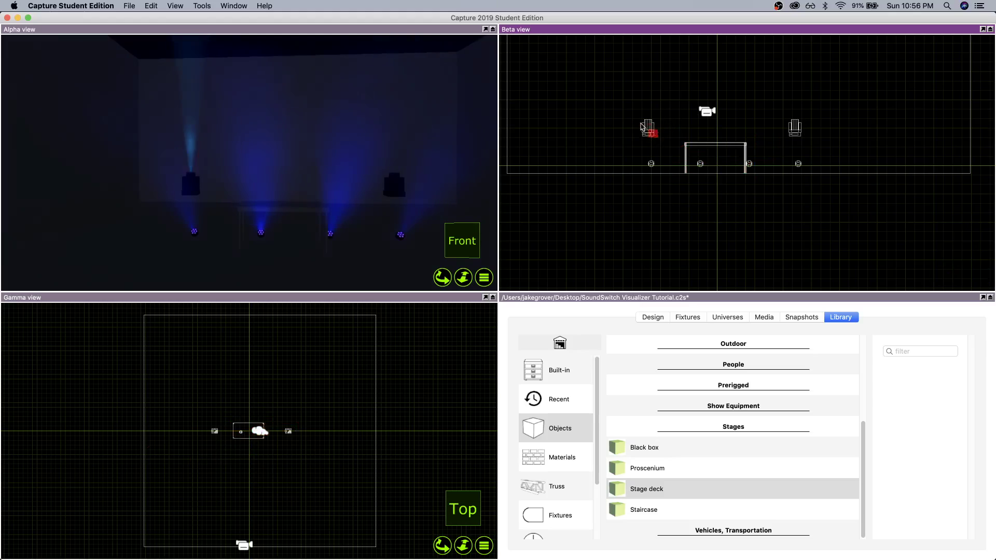
drag(646, 136, 728, 137)
scroll(705, 123, up, 5)
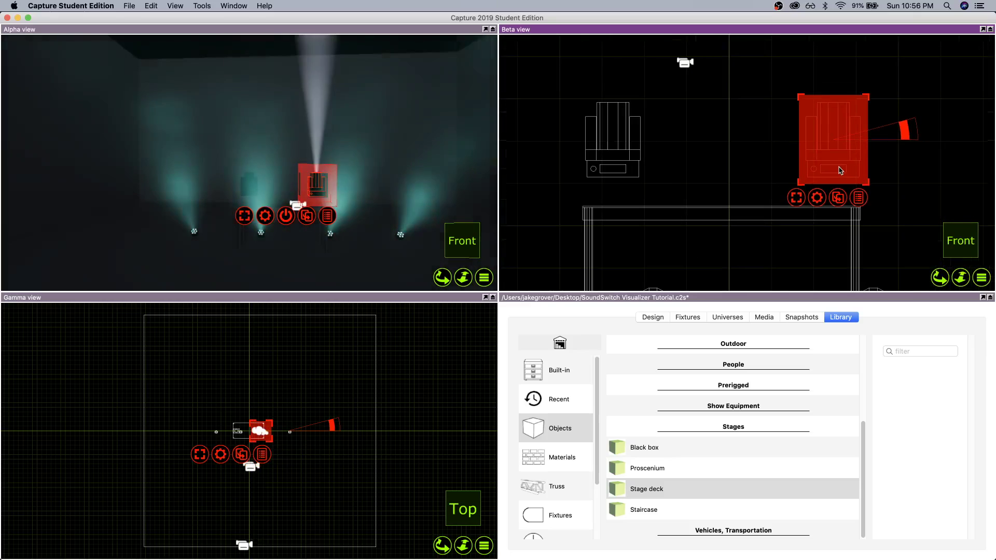
drag(841, 169, 840, 207)
drag(626, 170, 624, 197)
click(664, 190)
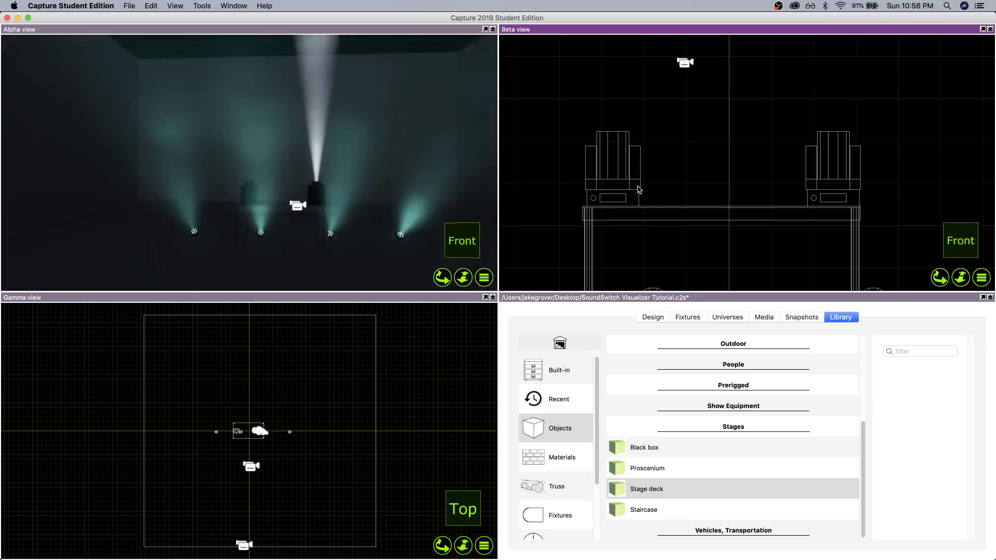
Move the four small floor fixtures under the stage deck, spaced evenly in a row between its legs.
scroll(630, 190, down, 5)
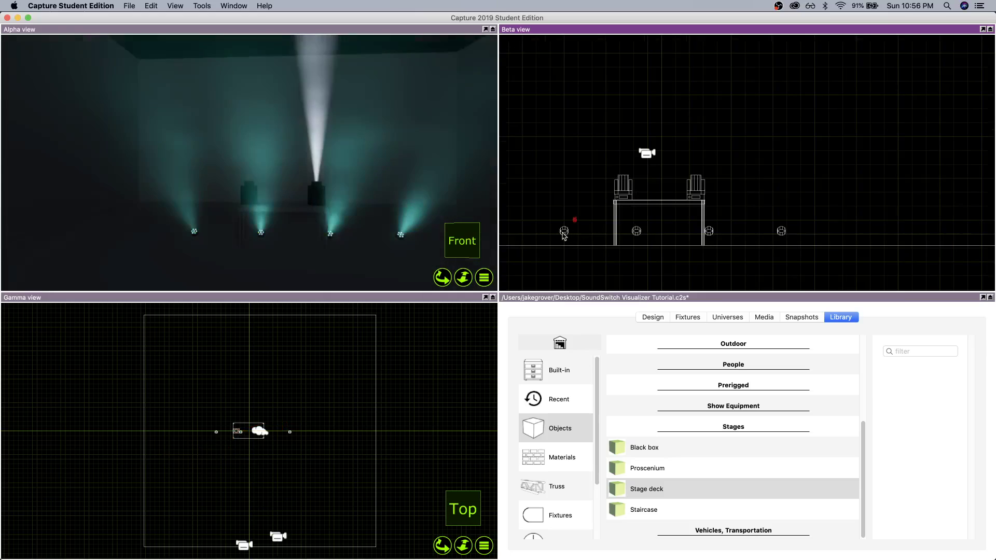
click(560, 237)
drag(560, 237, 642, 242)
drag(711, 234, 672, 240)
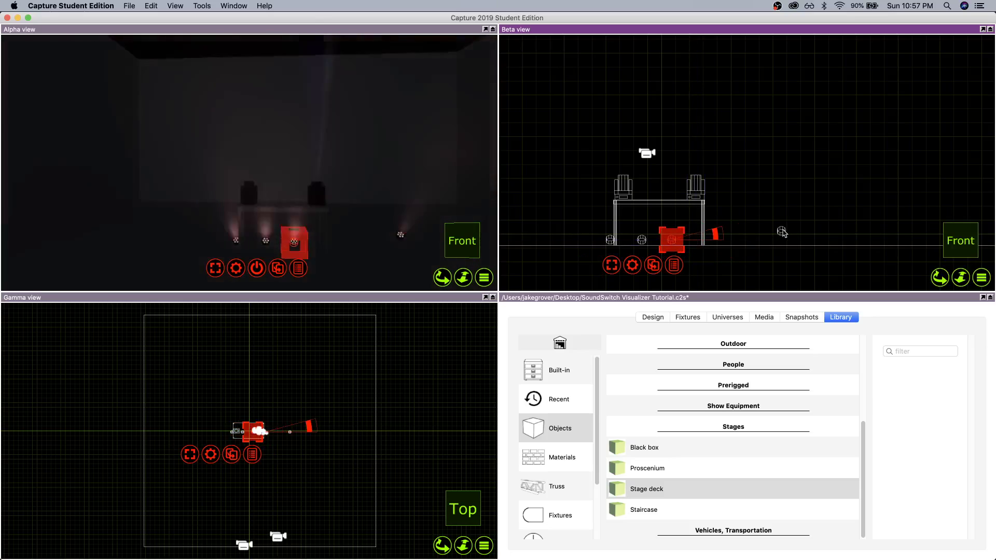
click(781, 231)
drag(781, 231, 629, 244)
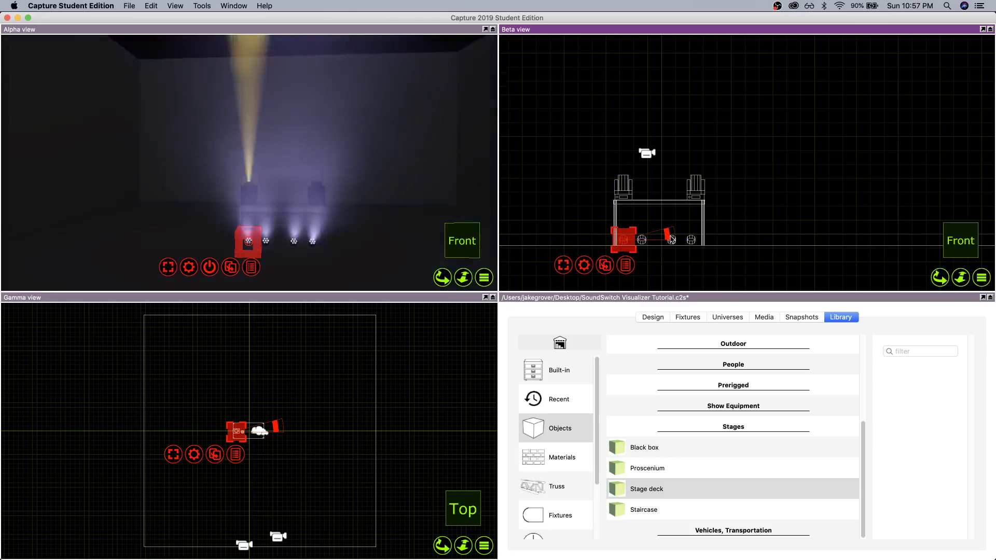
click(756, 228)
drag(692, 240, 648, 242)
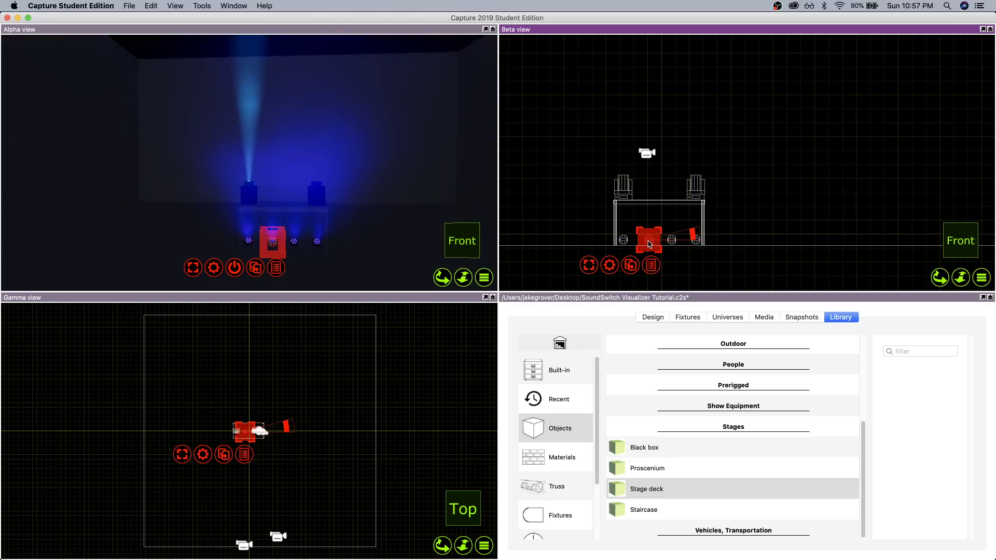
click(776, 227)
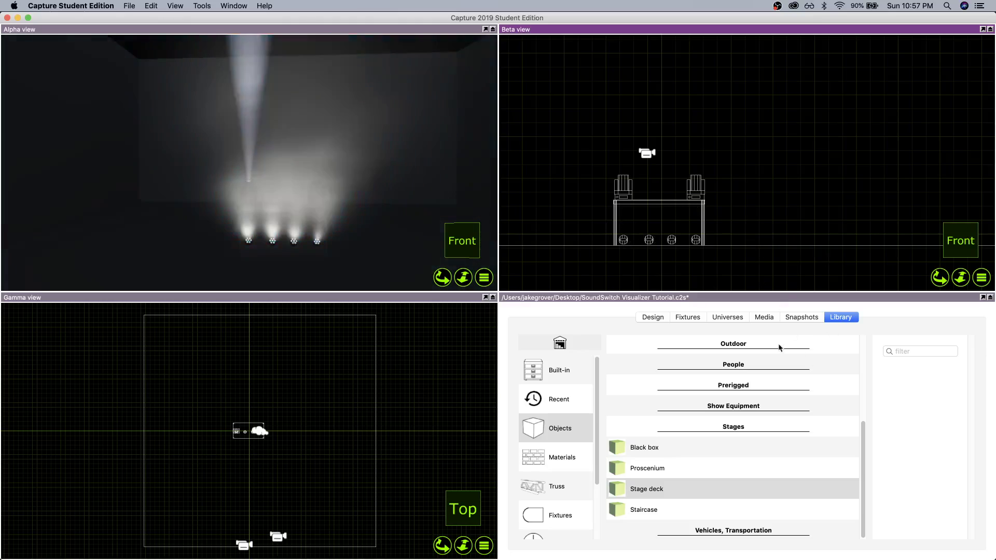
Add a Box from the Forms objects over the stage deck and show its properties.
scroll(726, 373, up, 5)
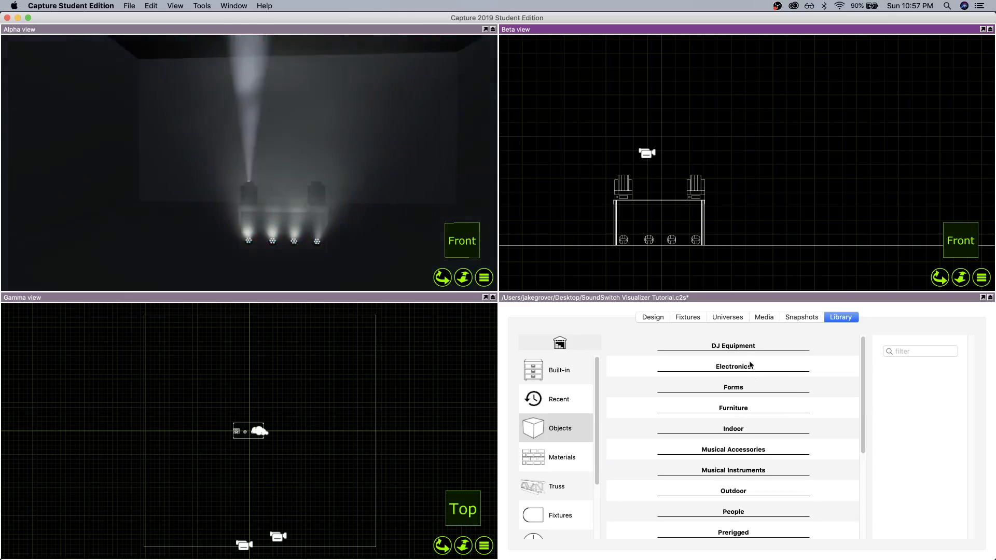
click(733, 387)
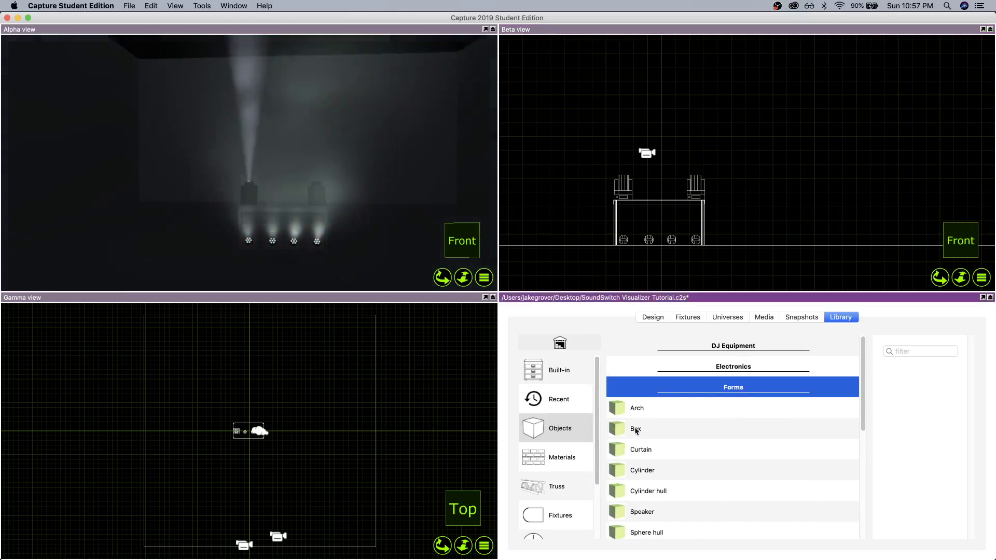
drag(619, 432, 665, 204)
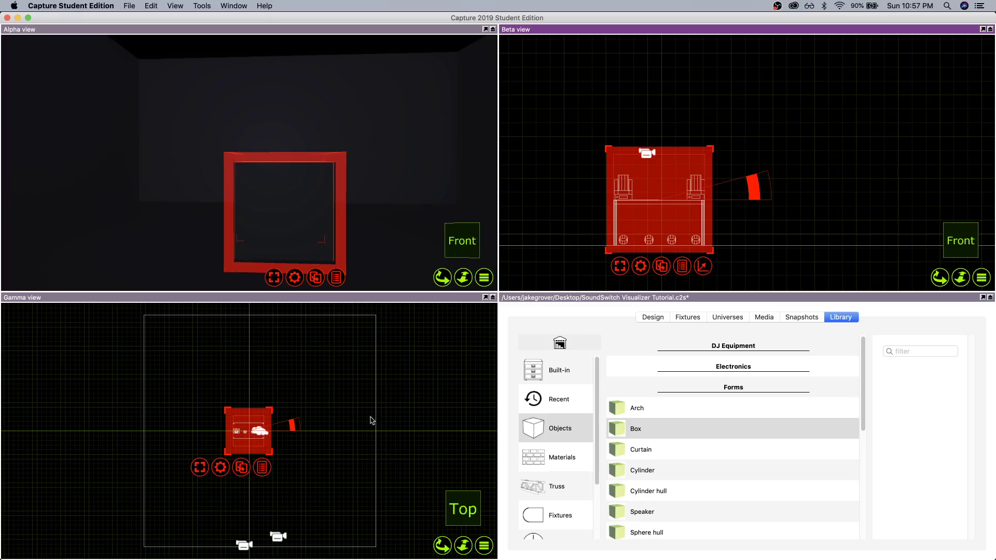
click(647, 321)
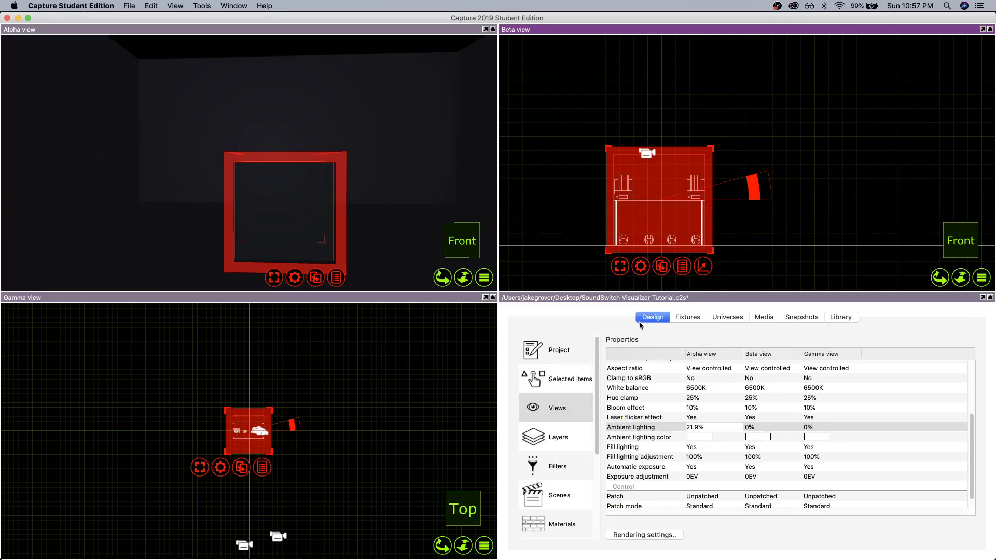
click(558, 384)
scroll(671, 447, down, 2)
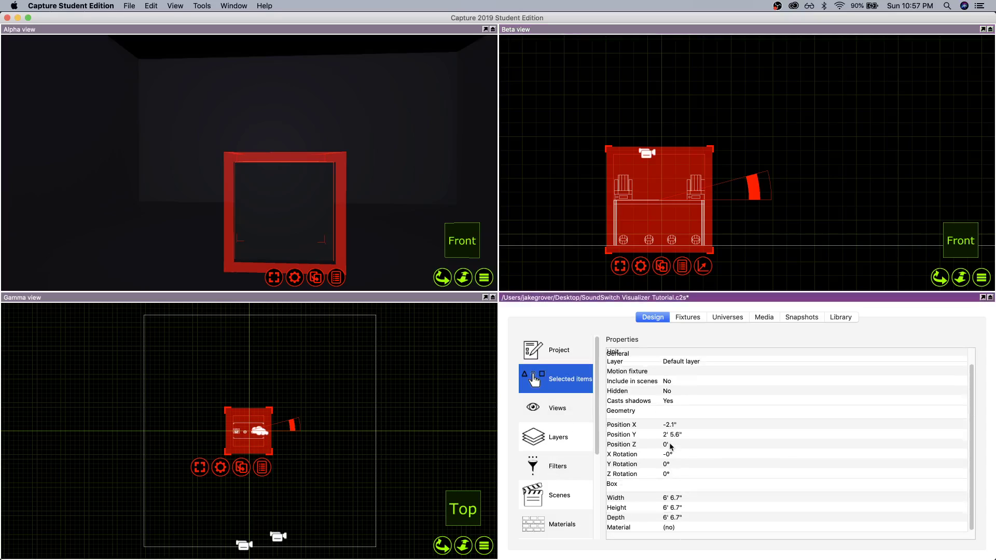
Set the box's width to 4'.
click(673, 499)
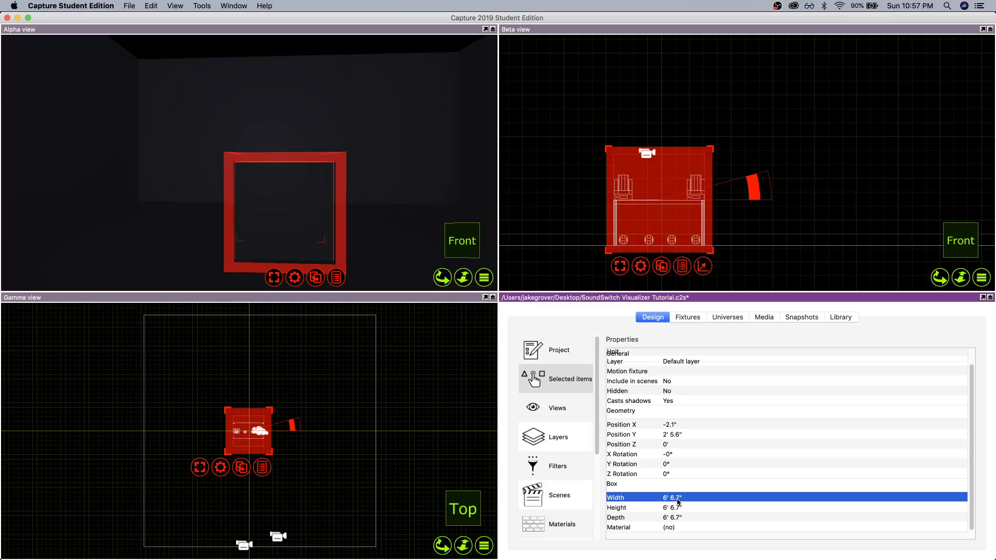
click(678, 499)
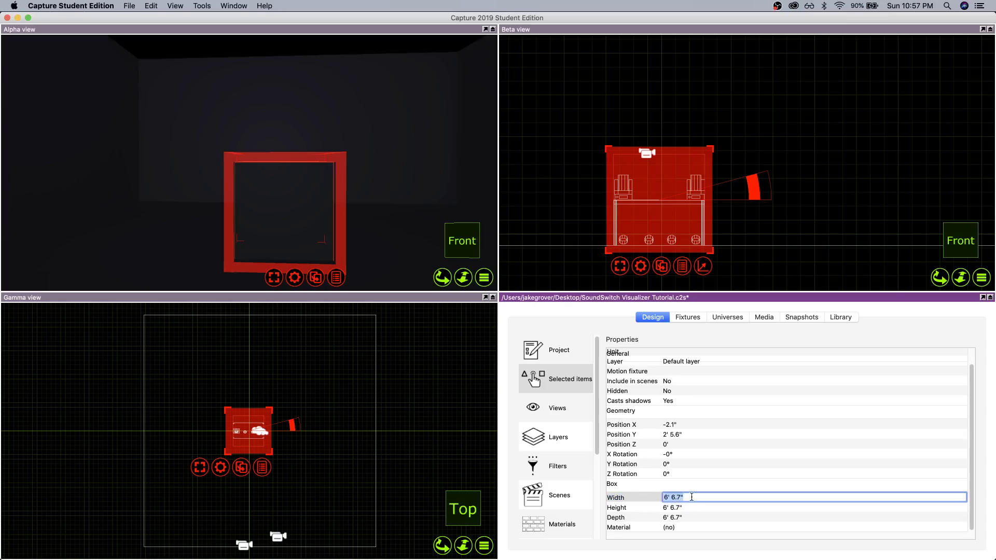
text(4')
key(Return)
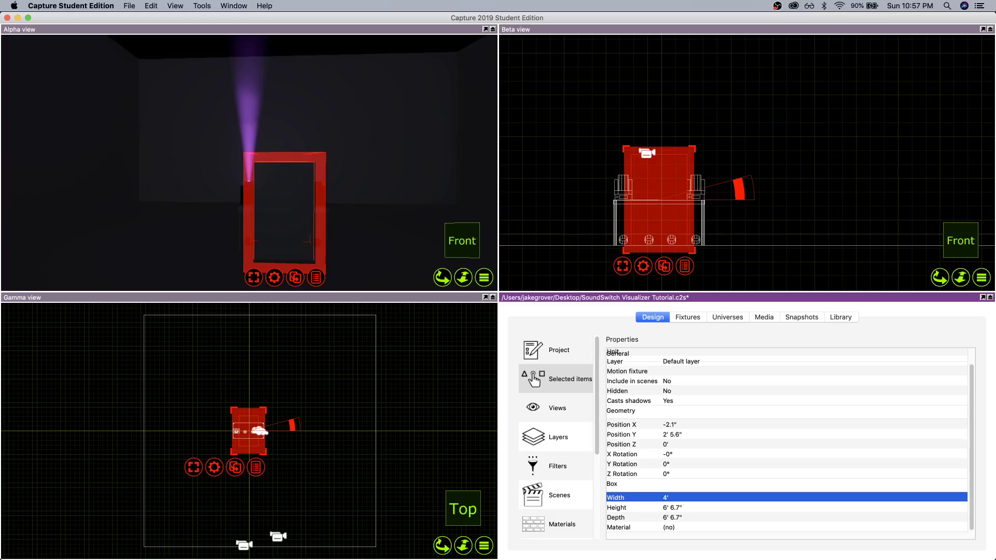
Set the box's width to 6'.
click(685, 500)
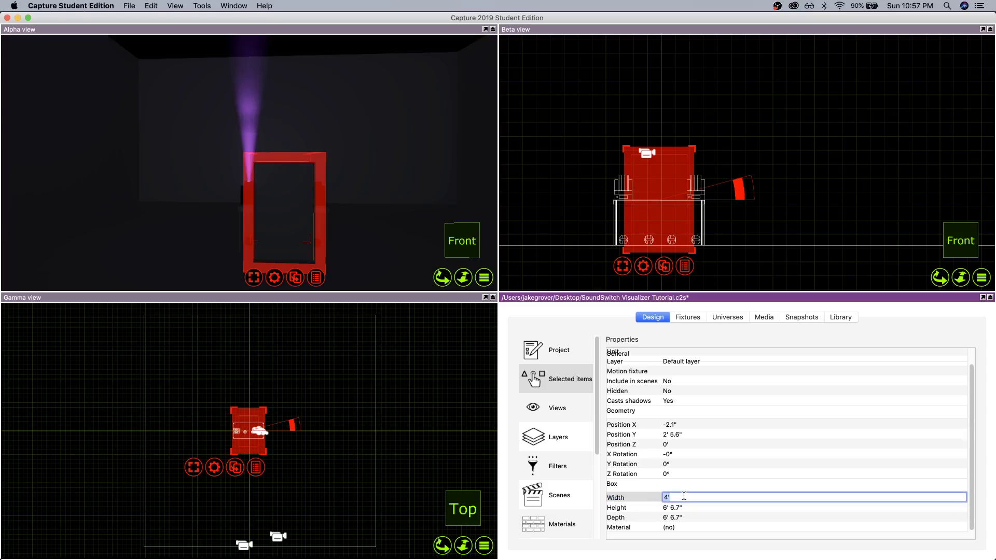
text(6')
key(Return)
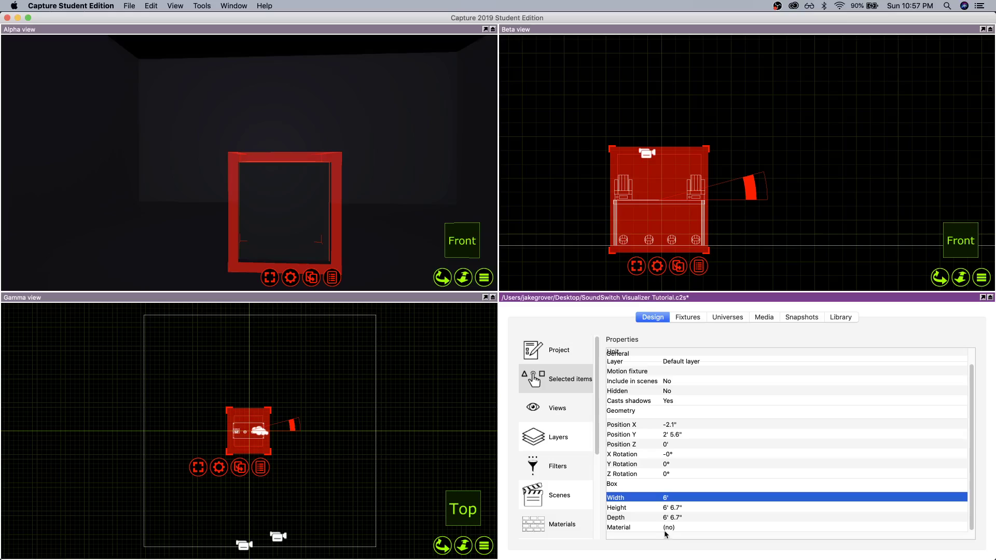
Set the box's height to 3' and lower it to the floor so it covers the stage deck.
click(678, 509)
click(678, 509)
text(3')
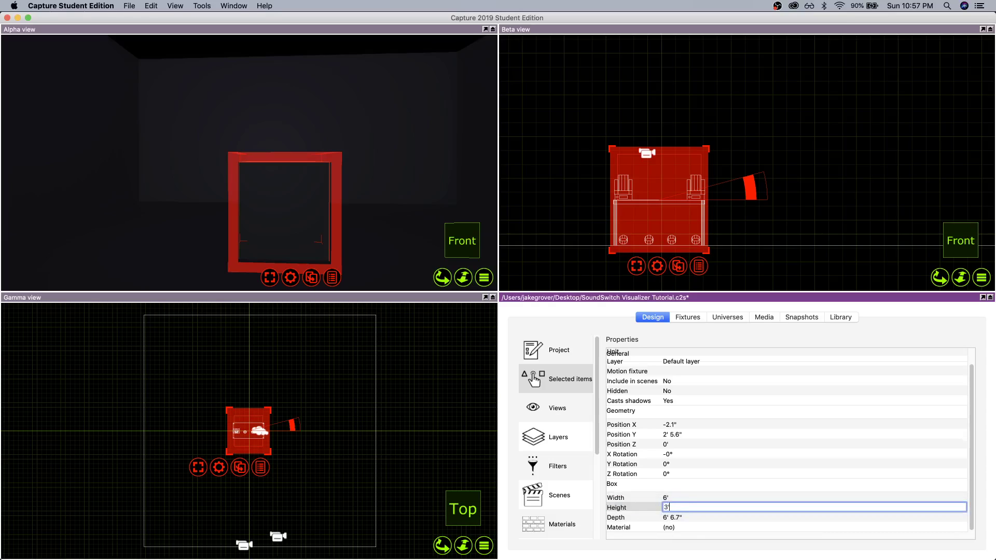
key(Return)
click(853, 165)
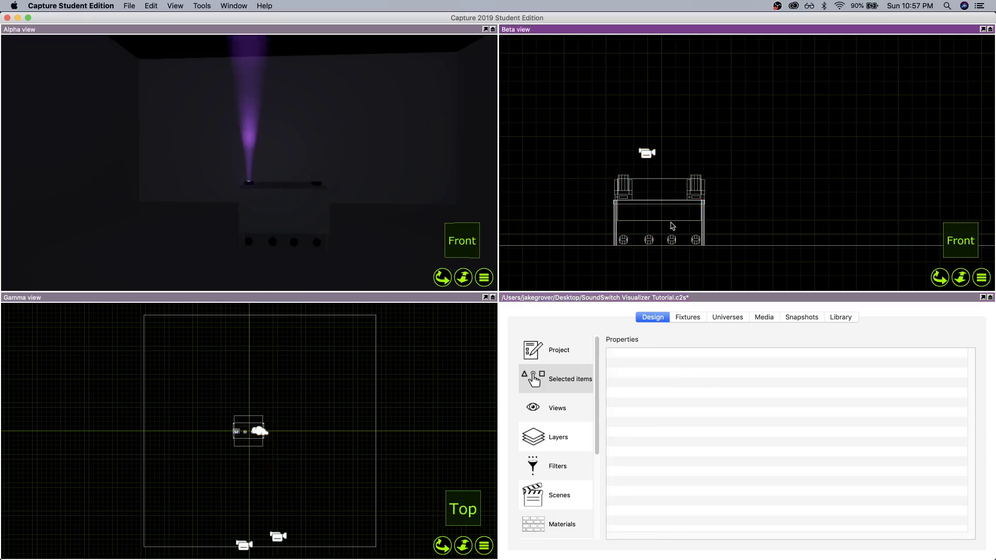
drag(671, 223, 665, 236)
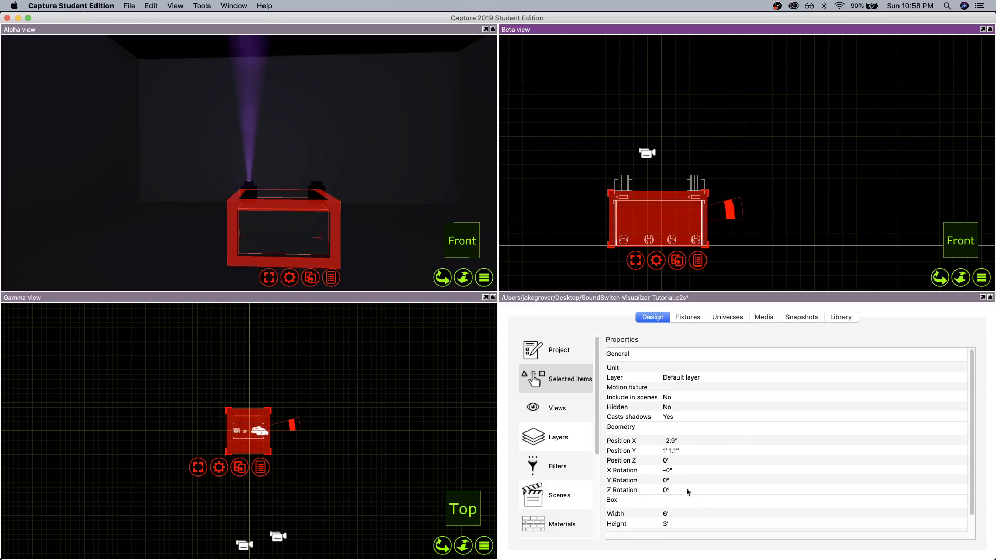
Set the box's depth to 6".
scroll(676, 491, down, 1)
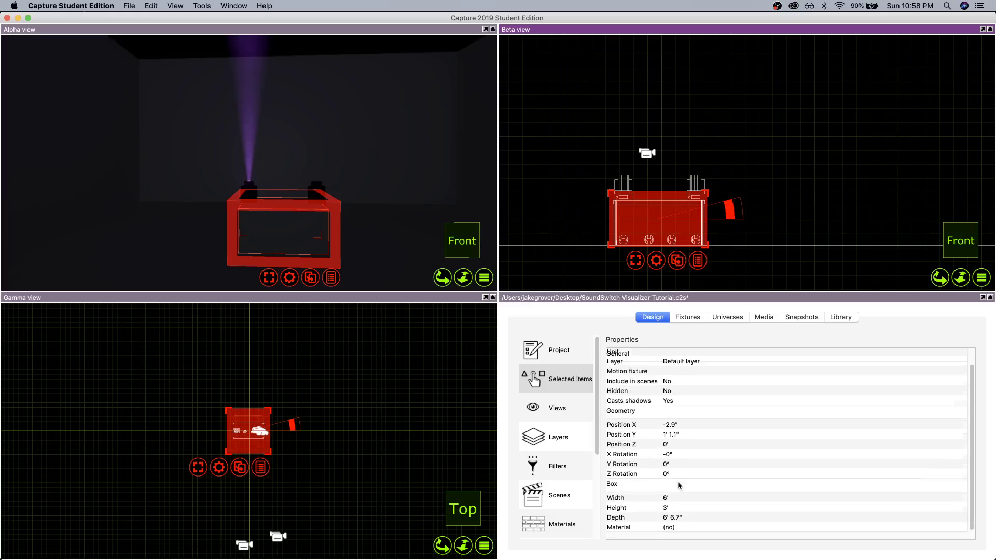
click(678, 518)
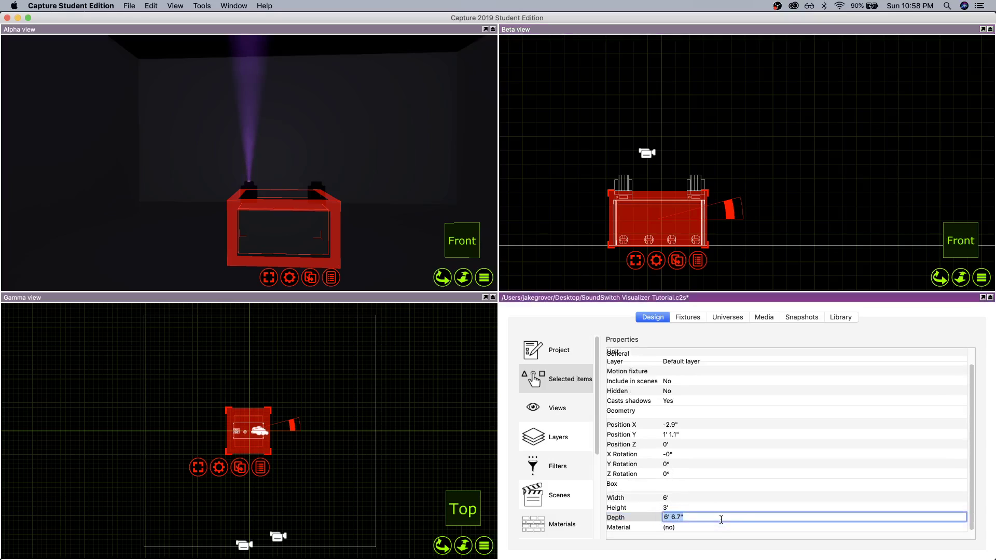
text(16)
key(Return)
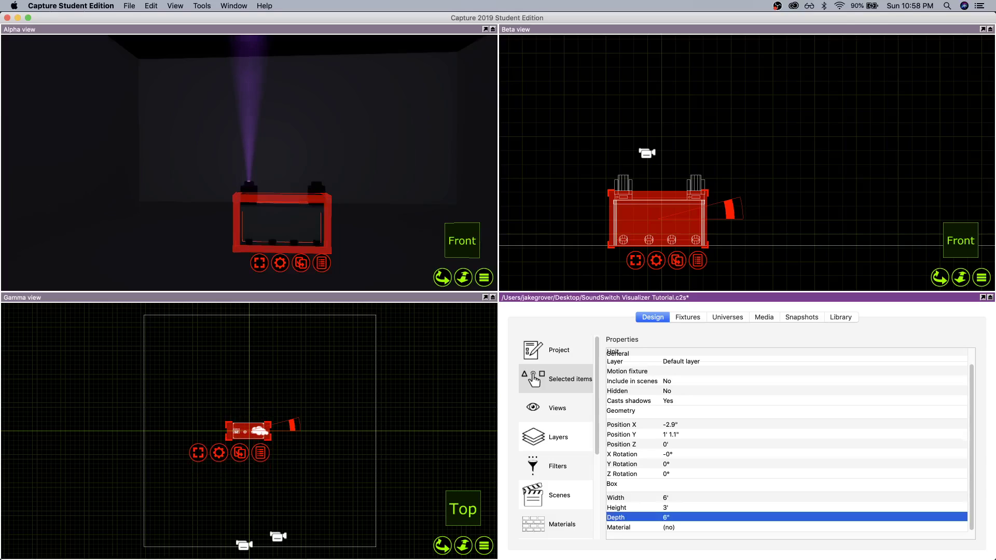
Set the box's depth to 0.5".
click(667, 519)
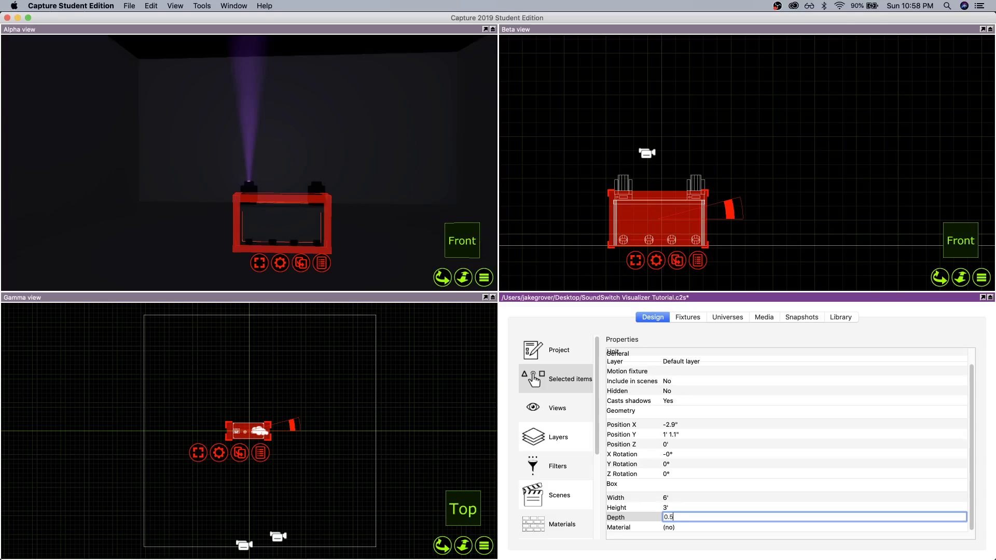
text(0.5)
key(Return)
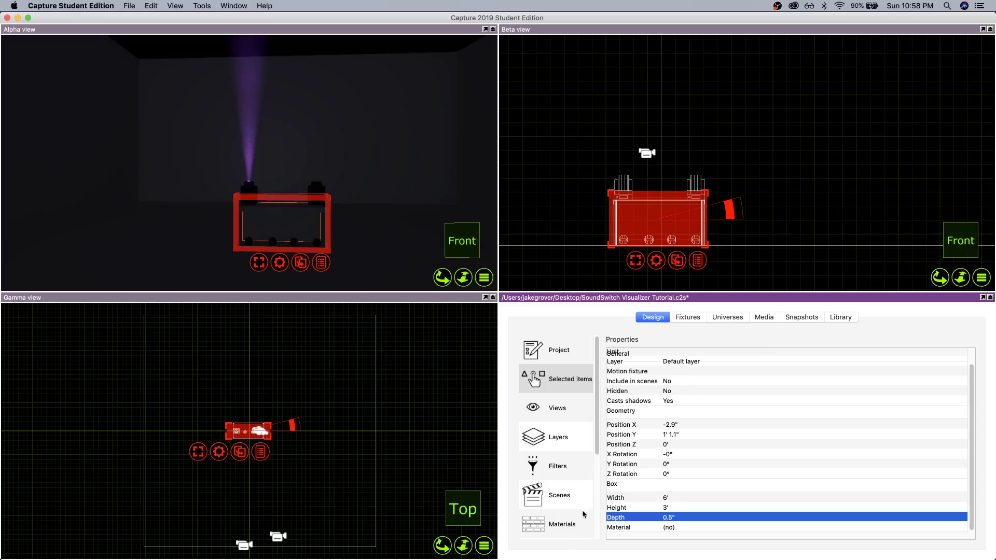
Create a new material with 100% transparency and 50% frost.
click(554, 526)
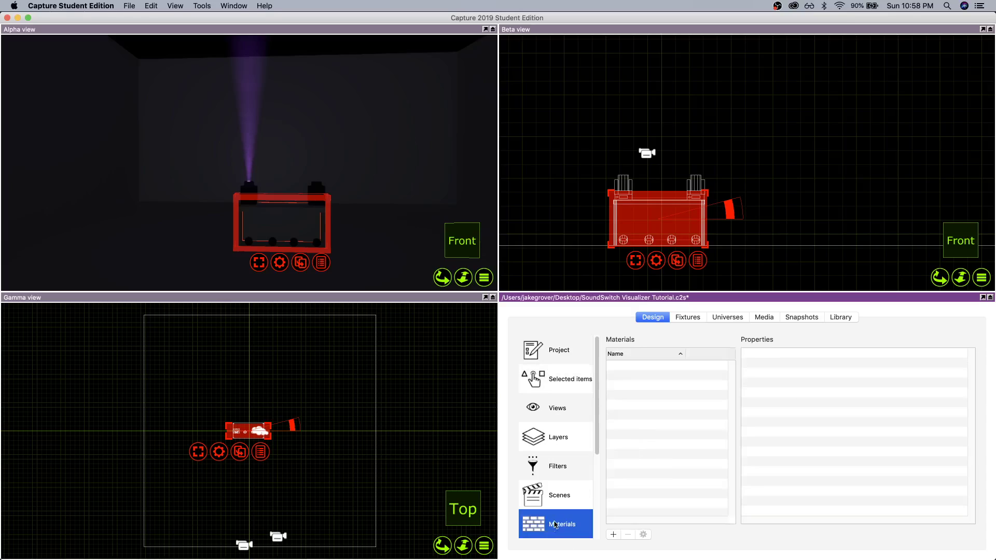
click(618, 537)
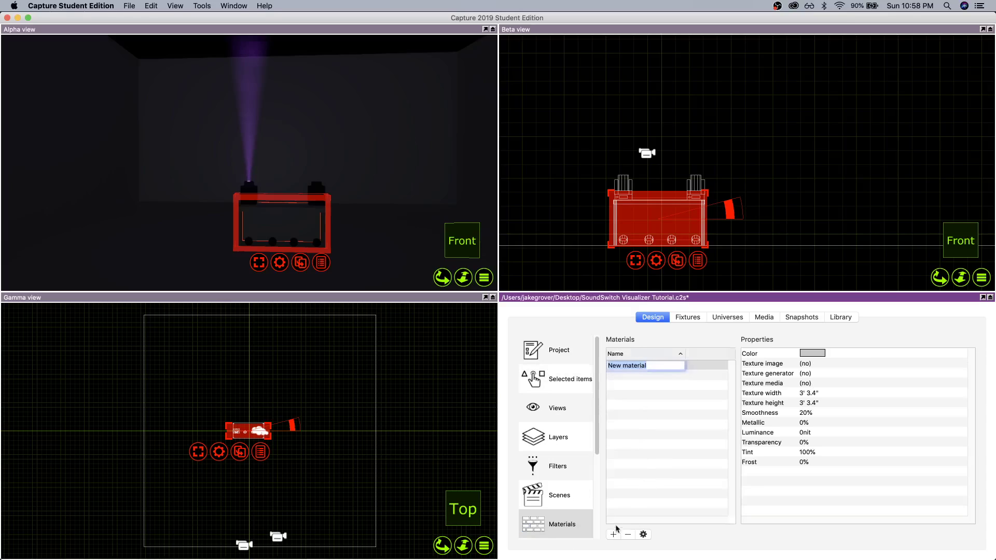
click(813, 444)
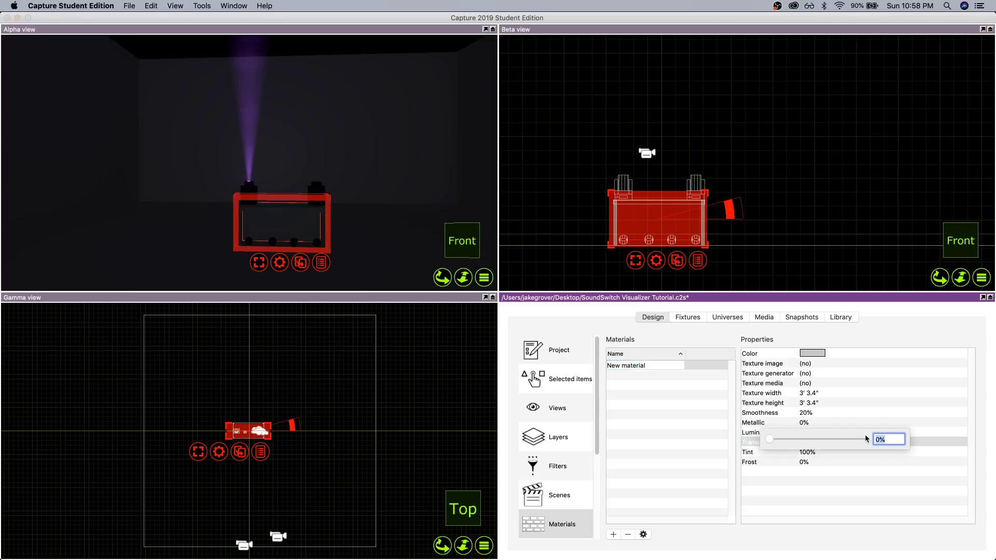
text(100)
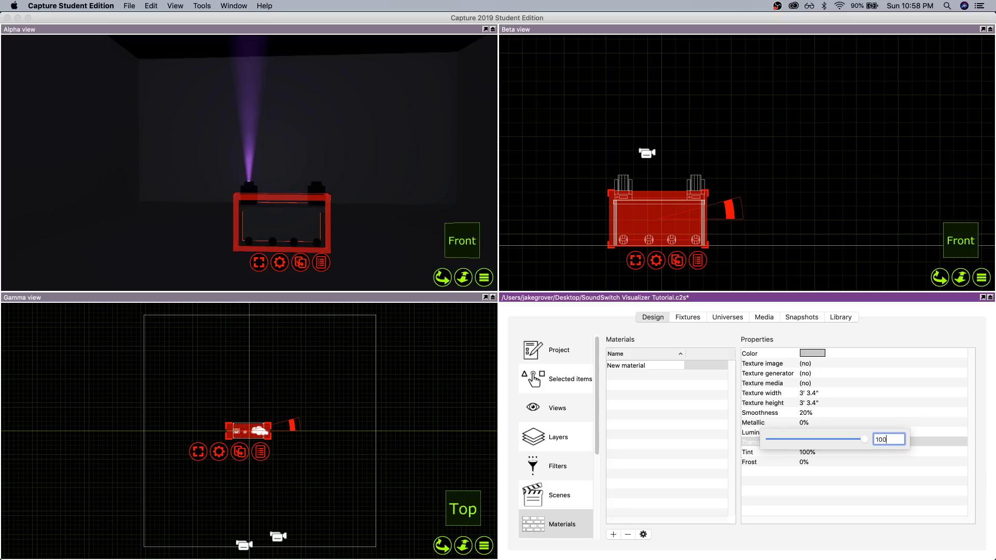
key(Return)
click(815, 467)
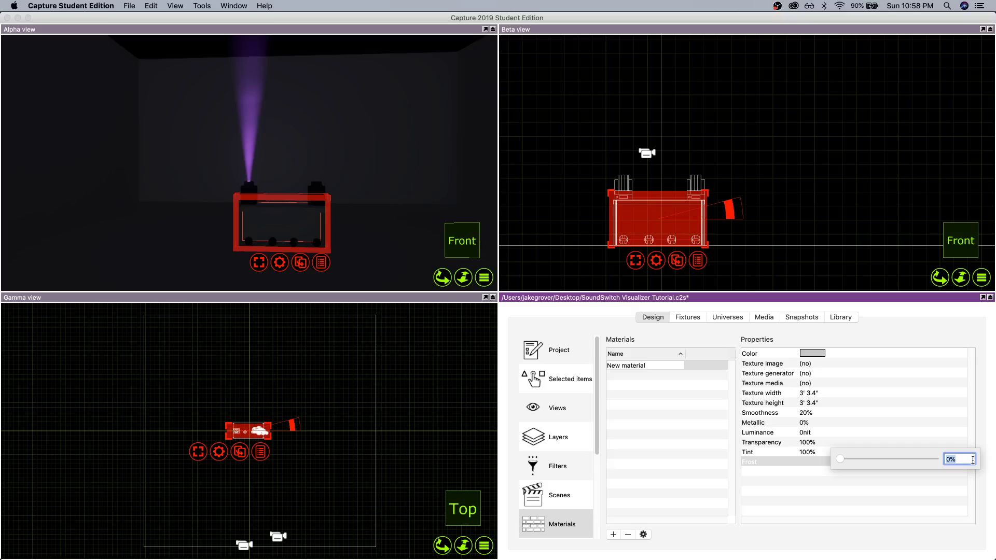
text(50)
key(Return)
Set the new material's color to white (RGB 255, 255, 255) and name it Scrim.
click(814, 354)
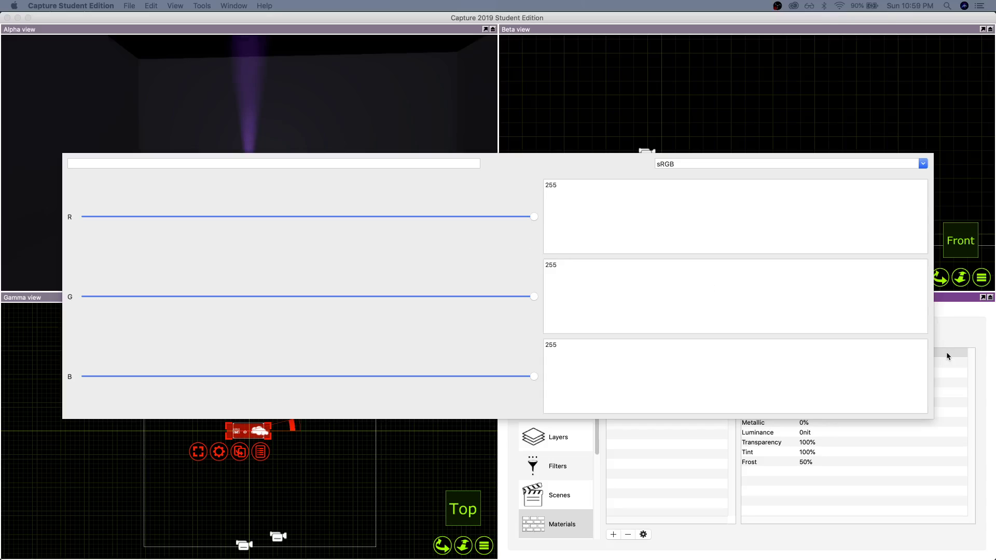
click(923, 464)
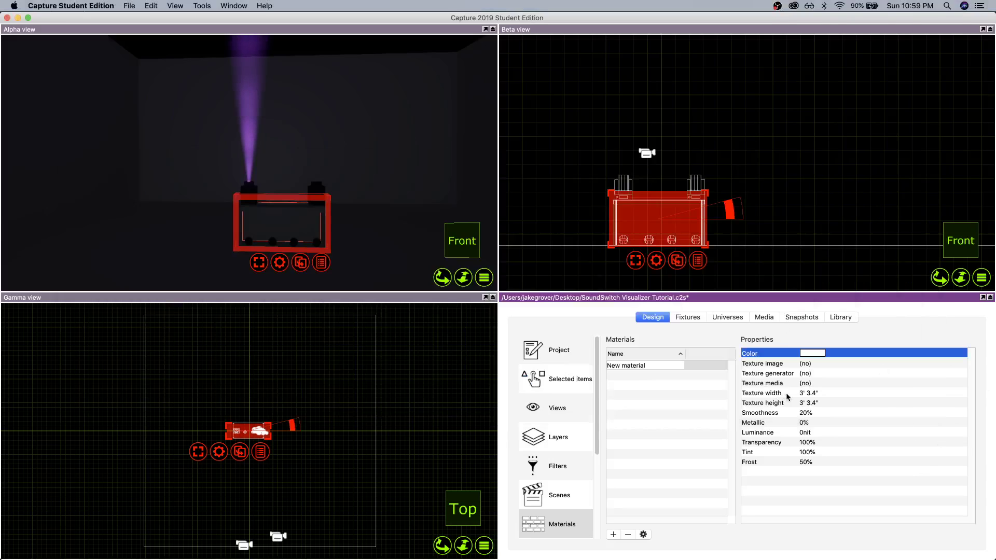
double_click(635, 364)
text(Scrim)
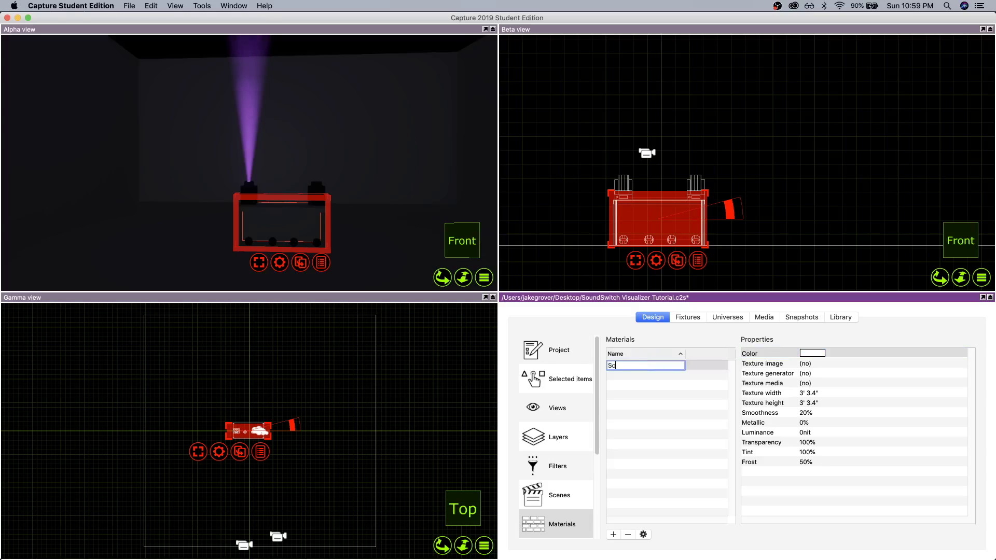
key(Return)
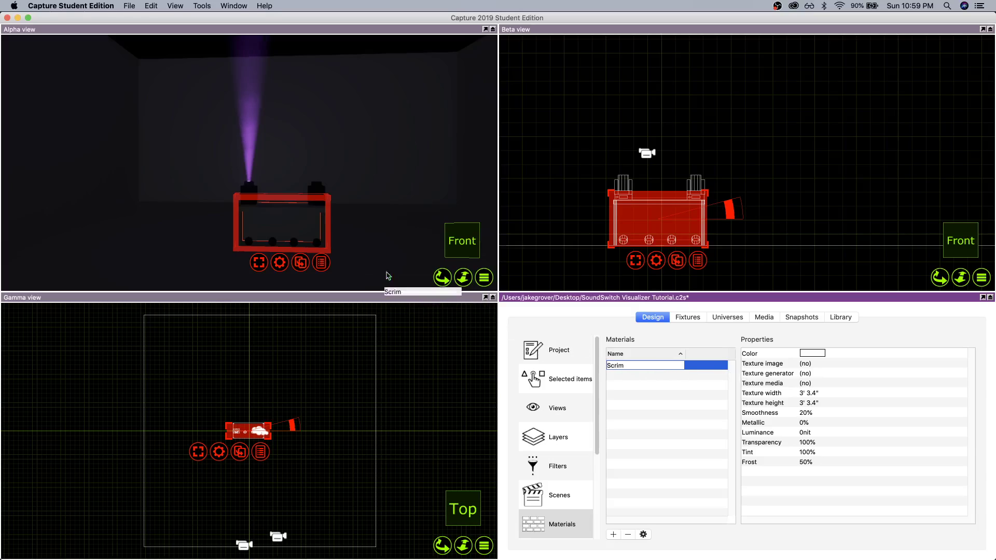
Apply the Scrim material to the selected box around the stage deck.
drag(386, 276, 283, 228)
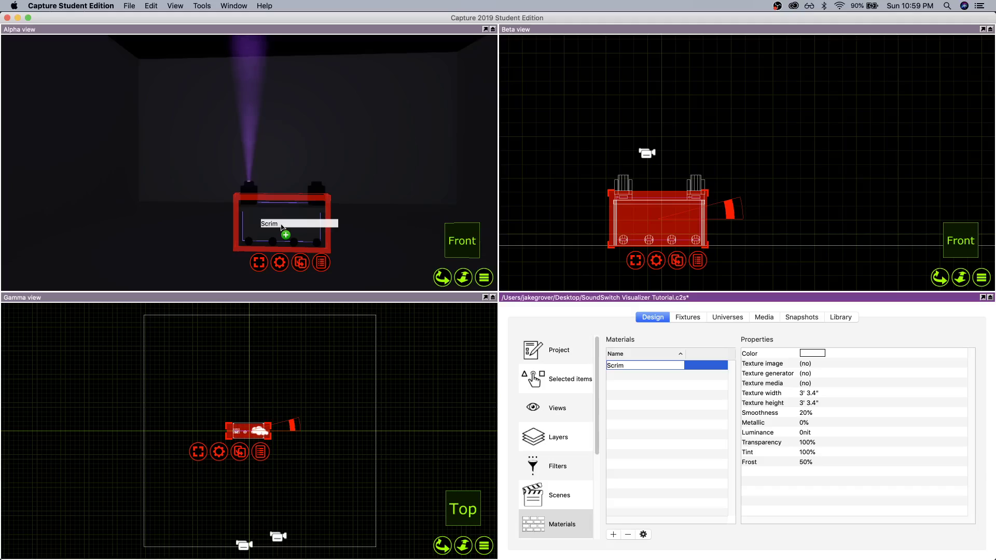
drag(283, 227, 311, 232)
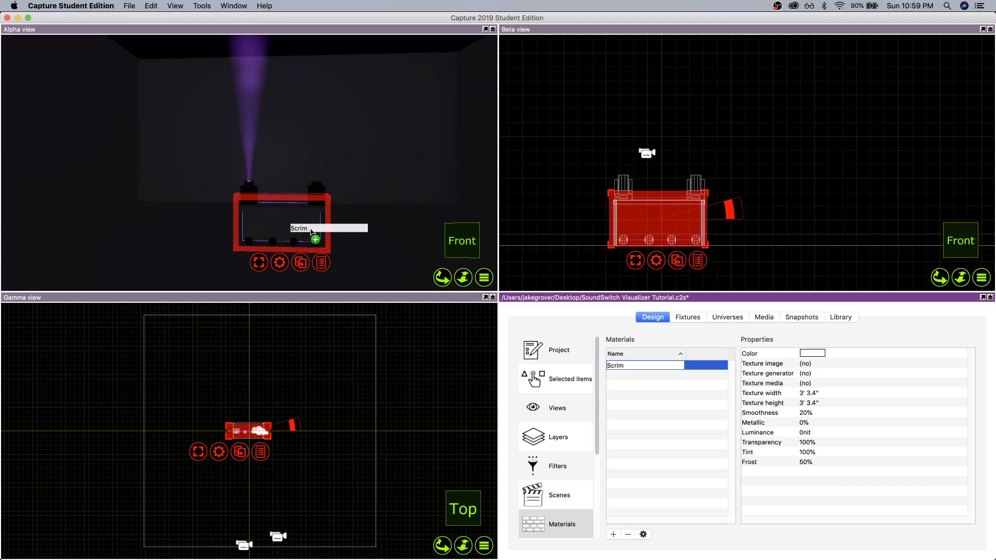
click(308, 231)
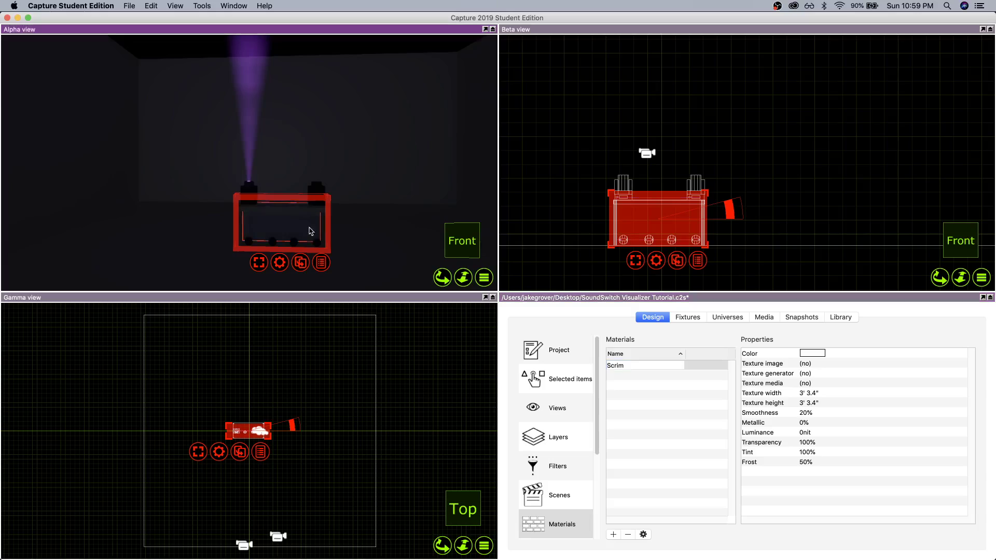
scroll(316, 239, up, 5)
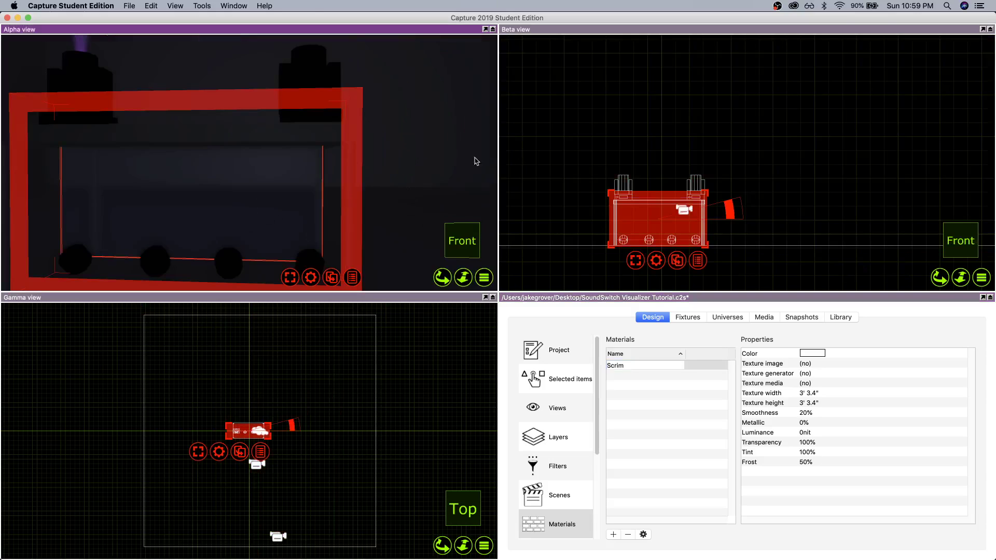
drag(476, 162, 435, 161)
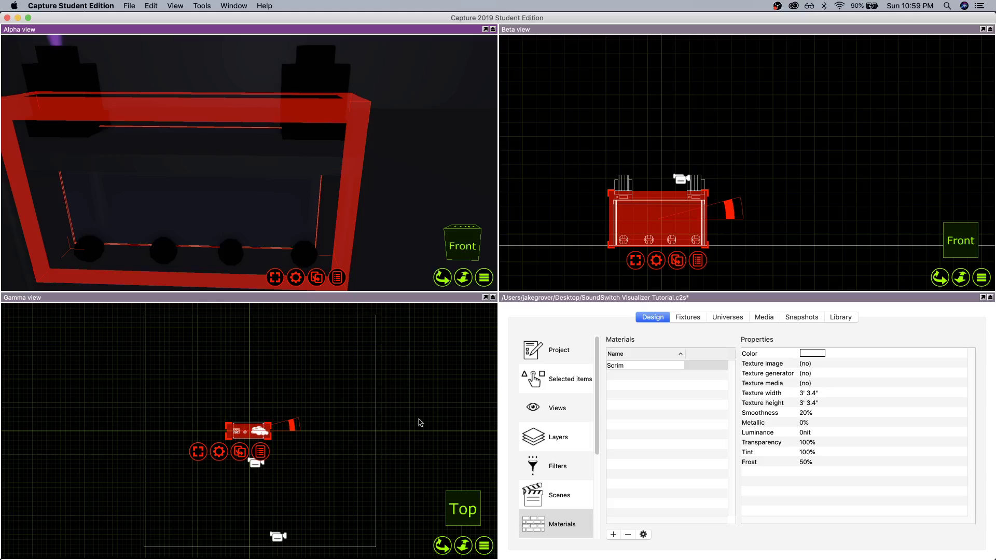
Move the scrim box to the front legs of the stage deck, working in the side view.
click(358, 382)
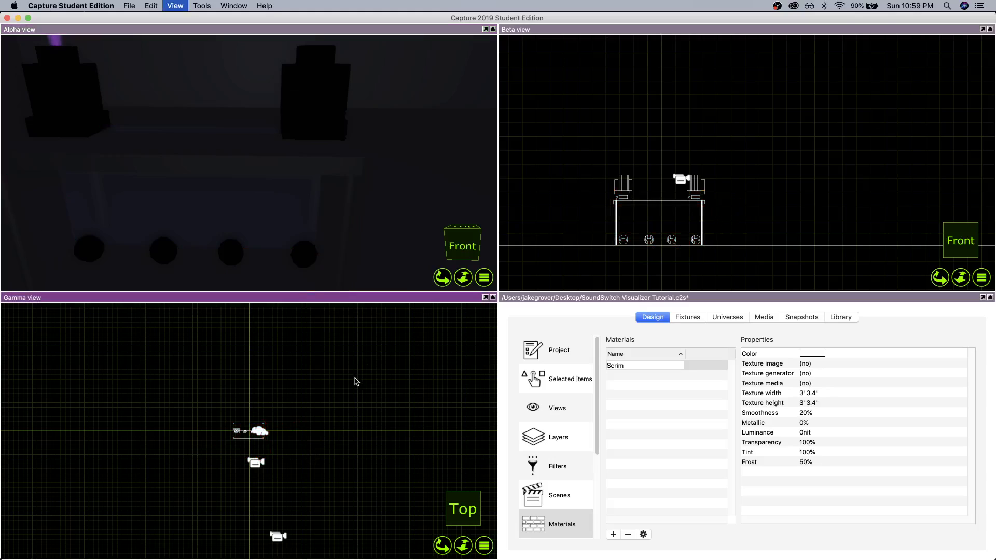
key(Tab)
key(Tab)
scroll(234, 445, up, 10)
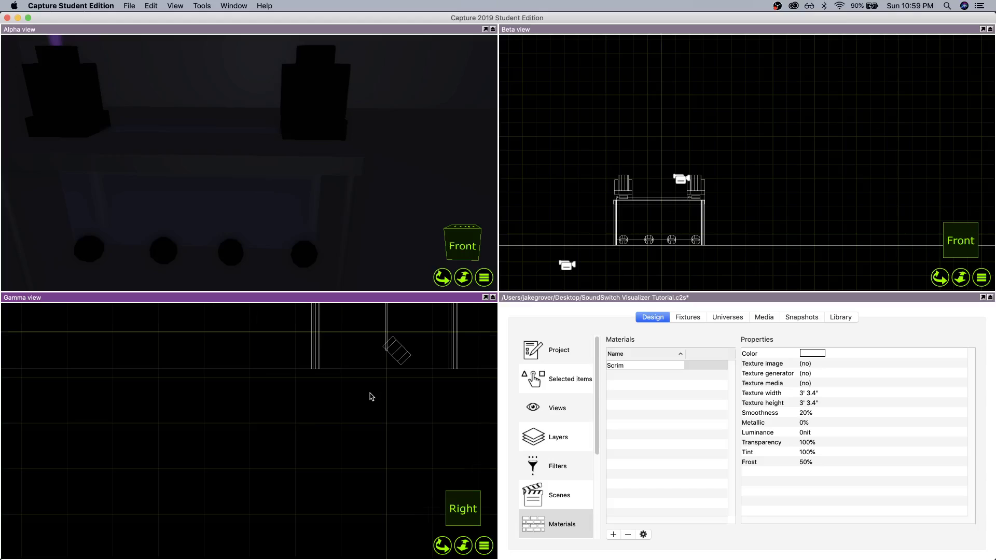
scroll(372, 397, down, 3)
drag(383, 345, 434, 354)
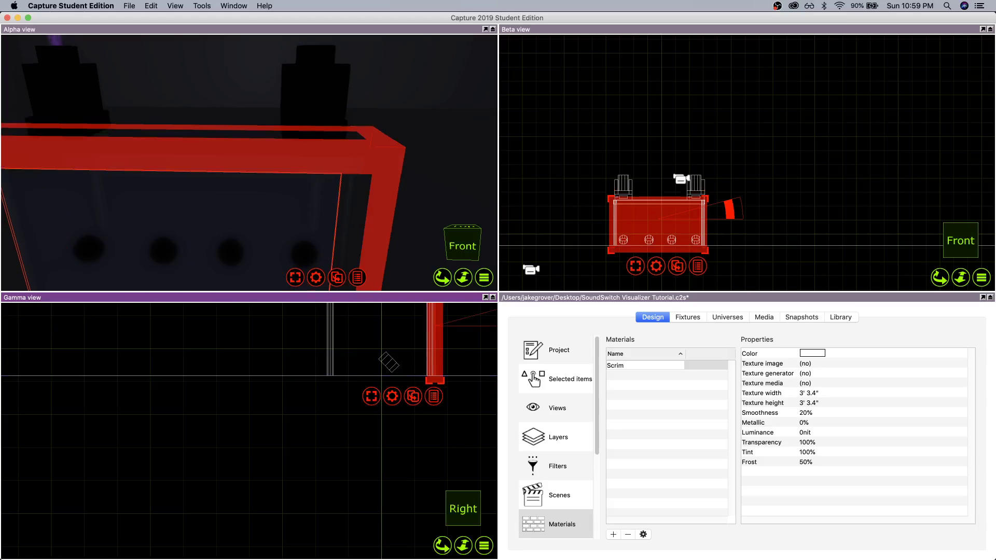
Switch to SoundSwitch to check the light show, and return to Capture to view the booth from the front.
key(super+Tab)
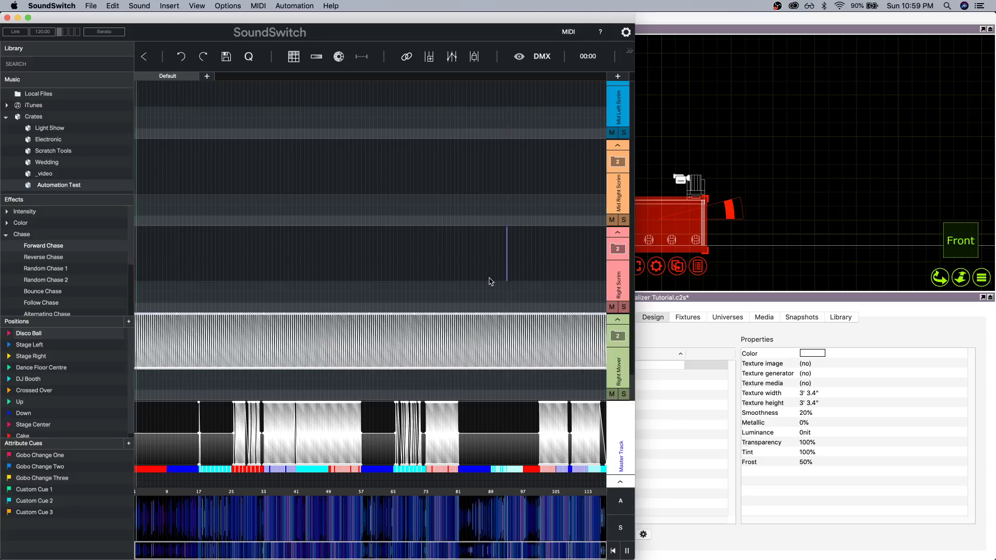
key(super+Tab)
drag(384, 216, 383, 217)
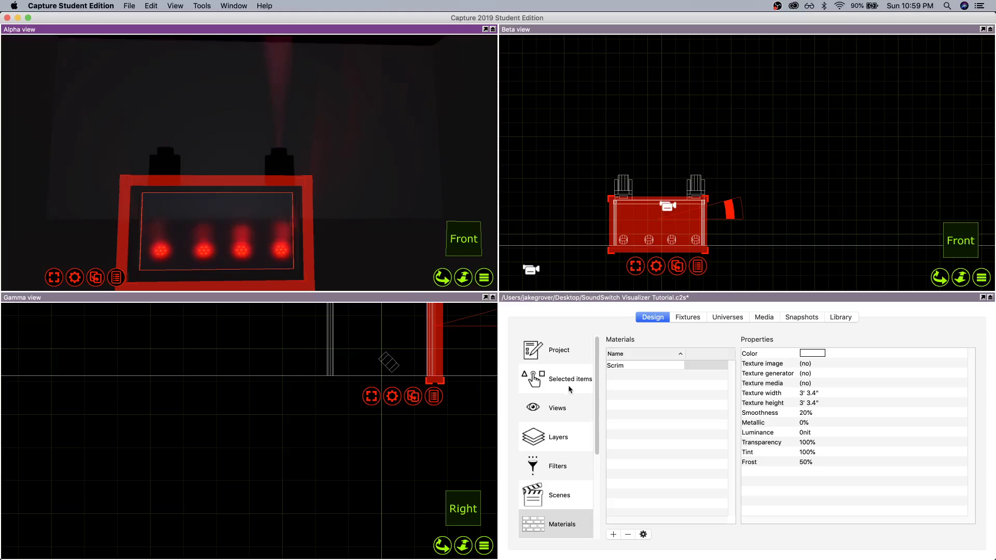
Raise the Scrim material's frost to 100% and reduce its transparency to 15.4%.
click(811, 462)
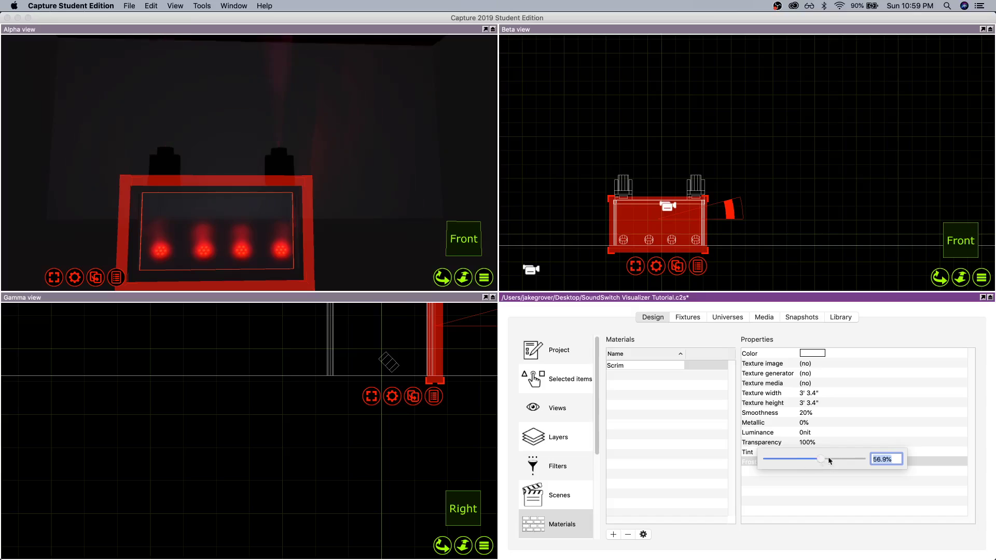
drag(829, 460, 865, 459)
click(871, 417)
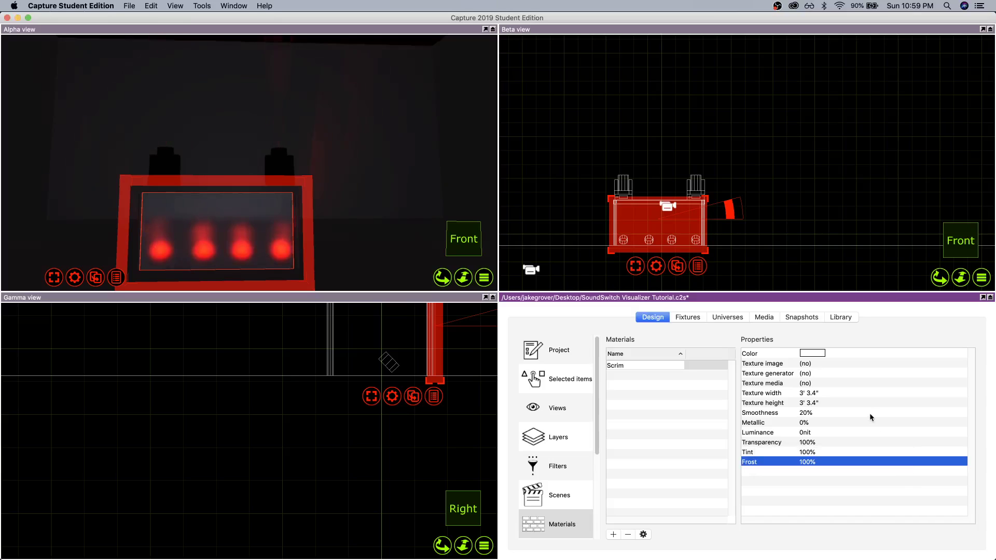
click(810, 442)
drag(858, 438, 774, 434)
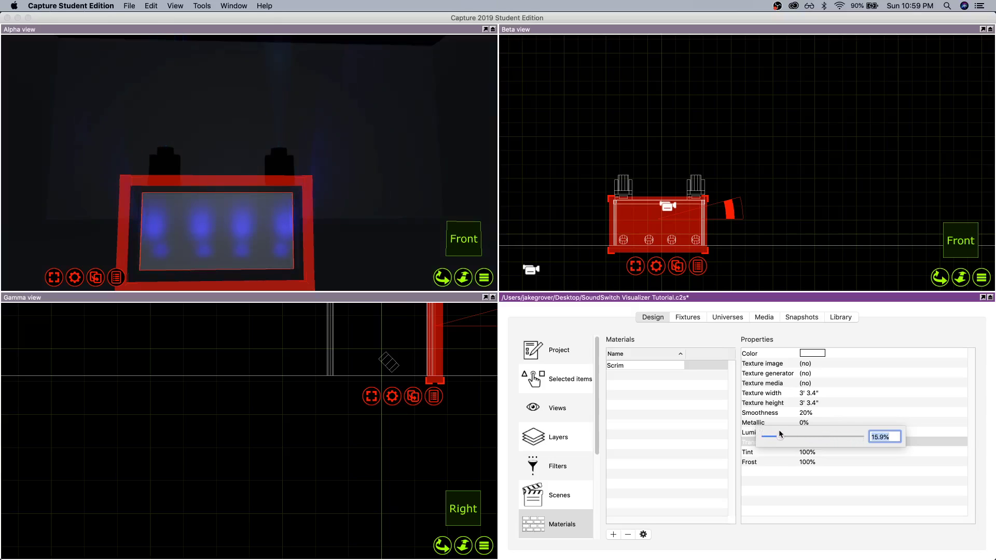
click(804, 472)
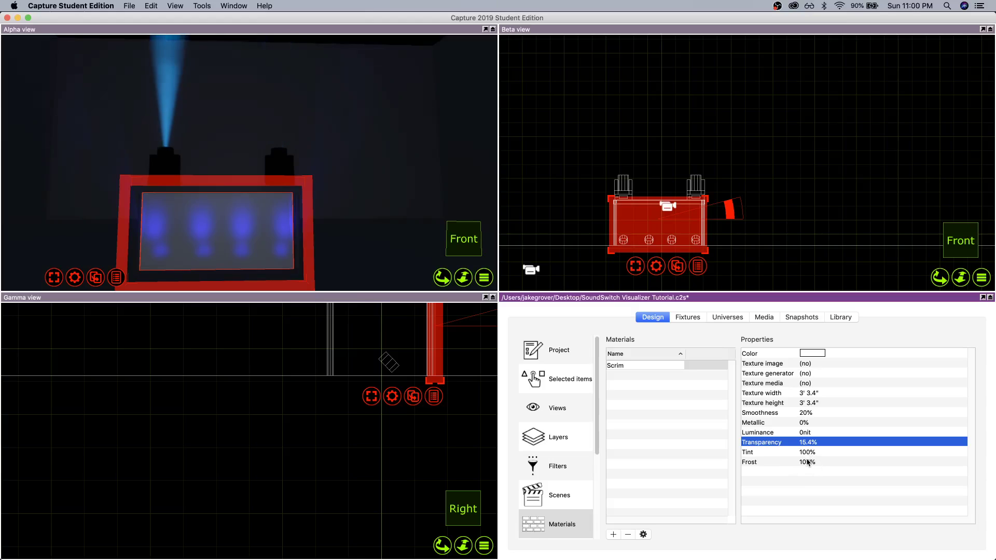
Add a CD Player from the DJ equipment library and raise it onto the deck's surface beside the right moving head.
click(352, 204)
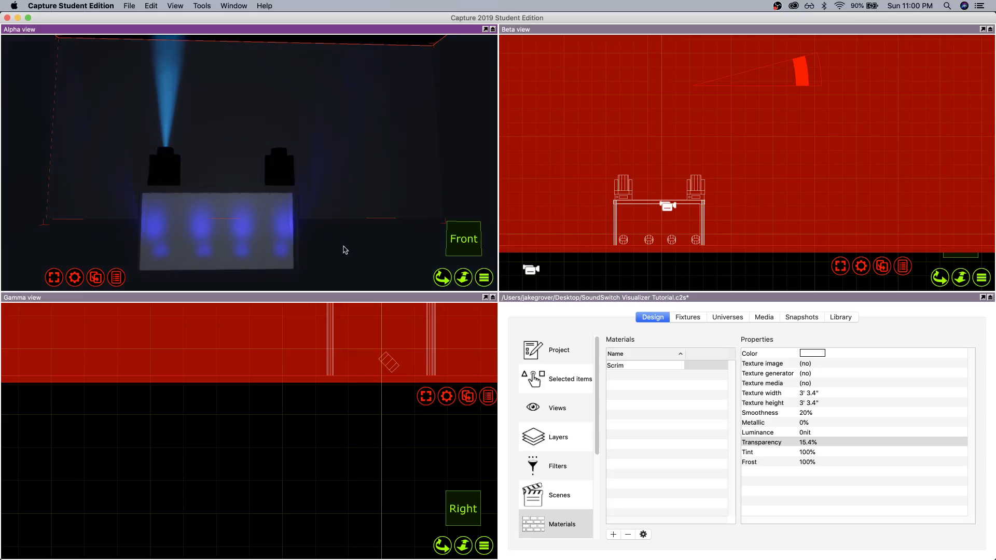
mouse_move(338, 201)
mouse_down()
mouse_move(353, 202)
mouse_move(327, 207)
mouse_up()
click(850, 321)
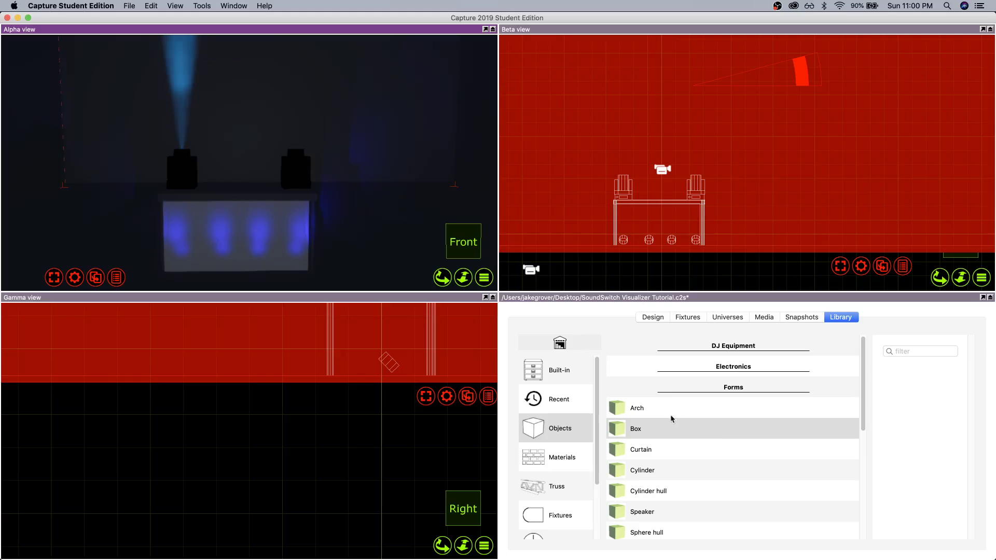
click(733, 387)
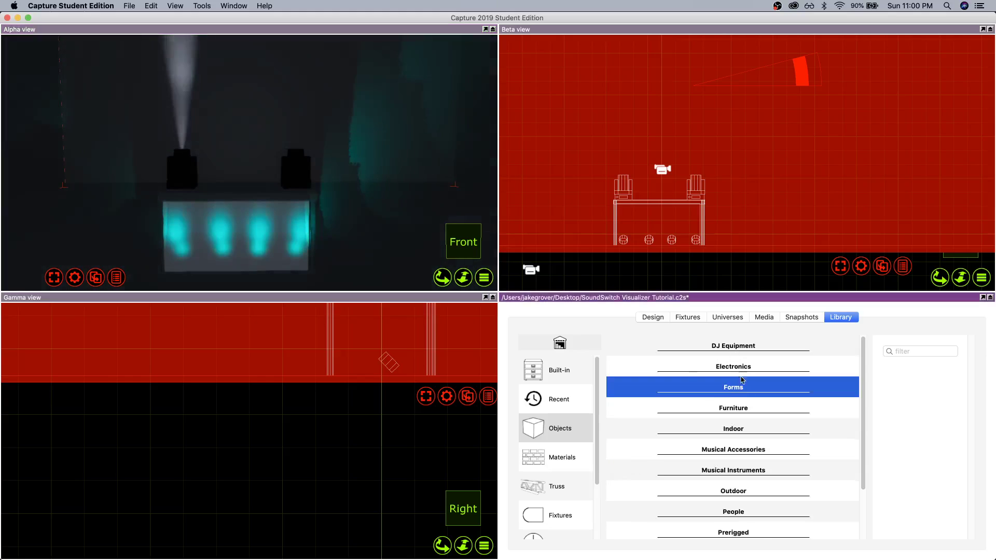
click(732, 348)
drag(616, 370, 268, 193)
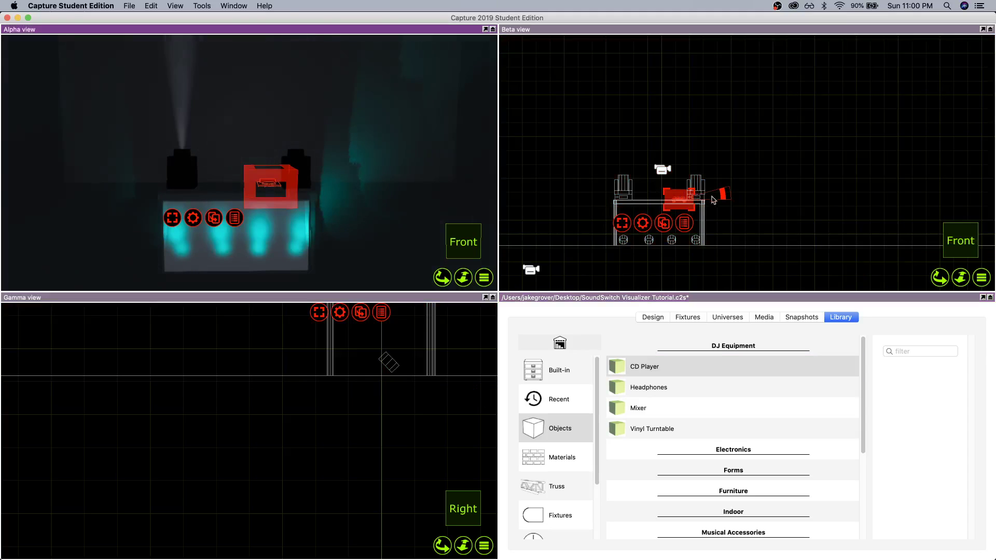
scroll(778, 207, up, 5)
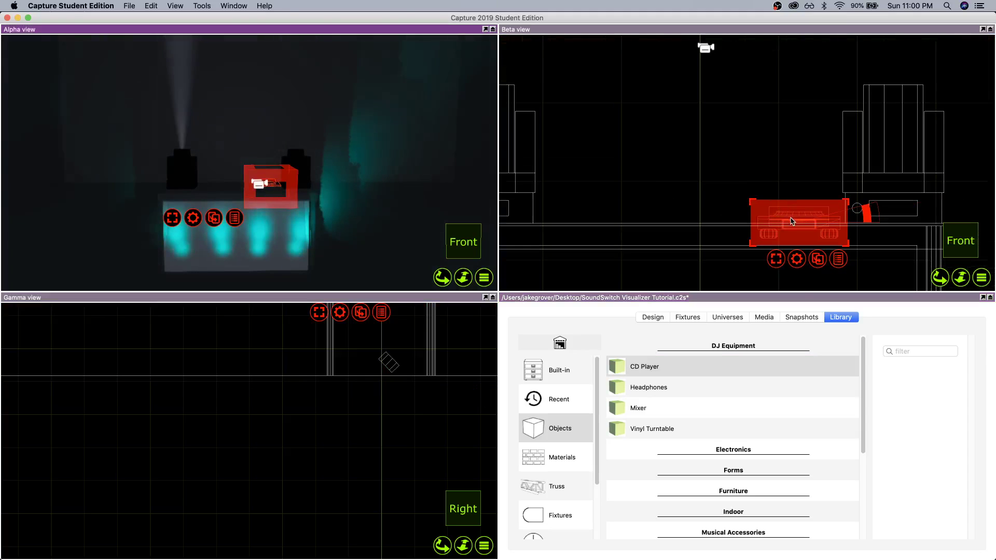
drag(792, 221, 792, 207)
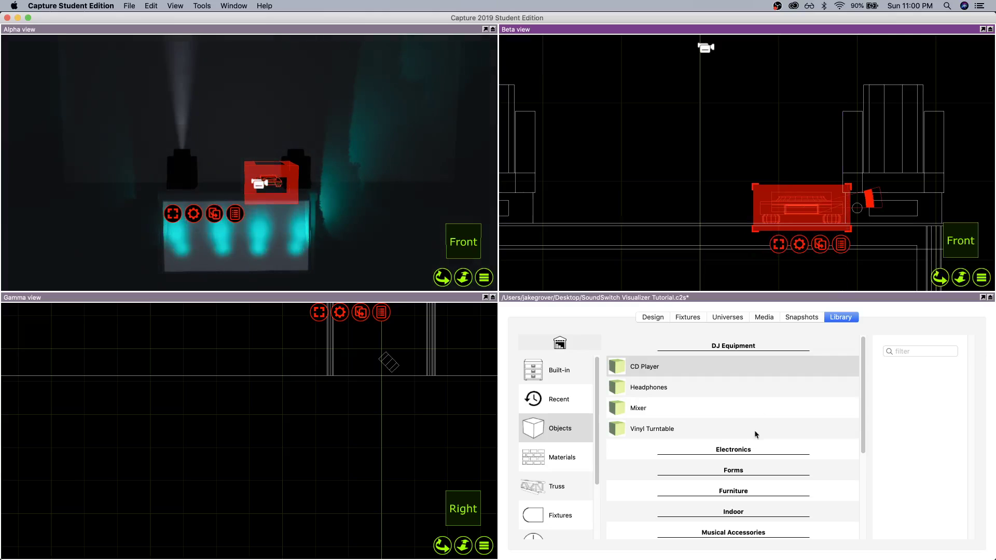
Place a second CD Player on the deck near the left moving head and a Mixer between the two players.
drag(622, 367, 576, 222)
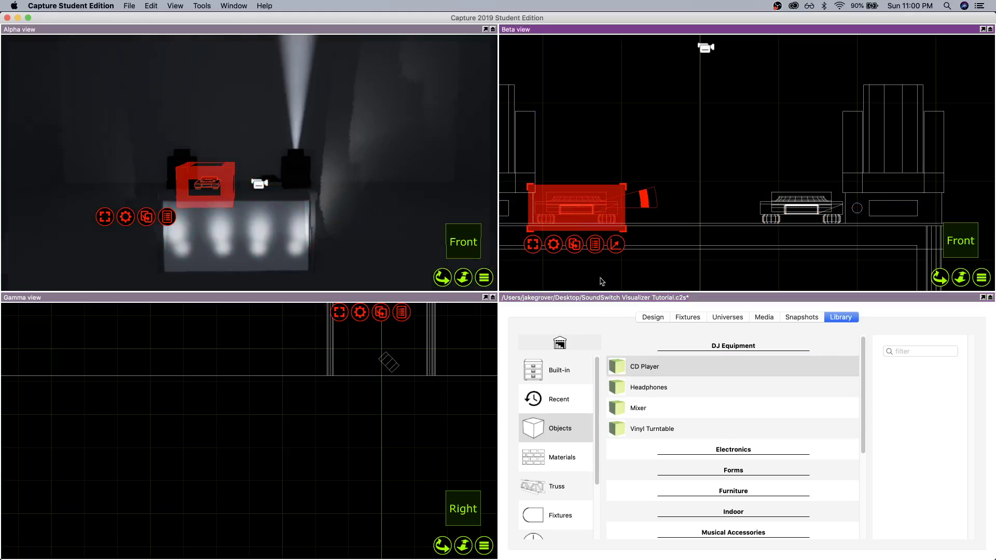
drag(617, 412, 698, 225)
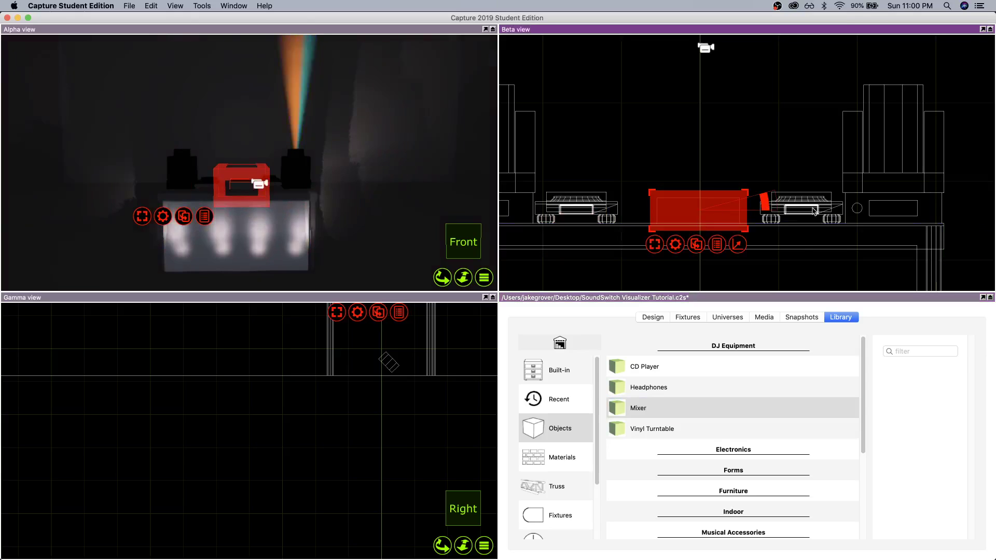
Rotate the CD player beside the right moving head about 180° in the top view so it faces the DJ side.
click(268, 162)
drag(269, 162, 276, 196)
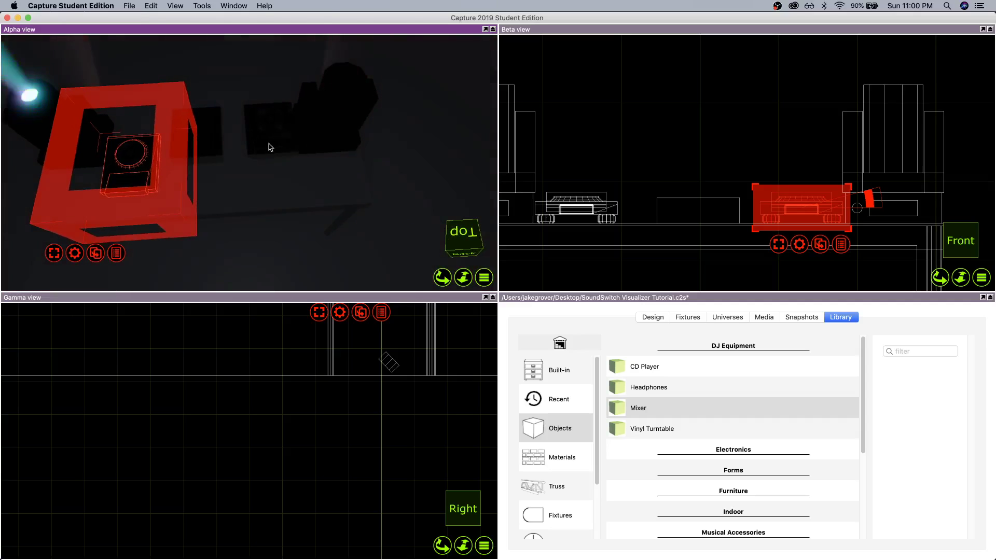
click(420, 404)
key(t)
scroll(290, 512, down, 5)
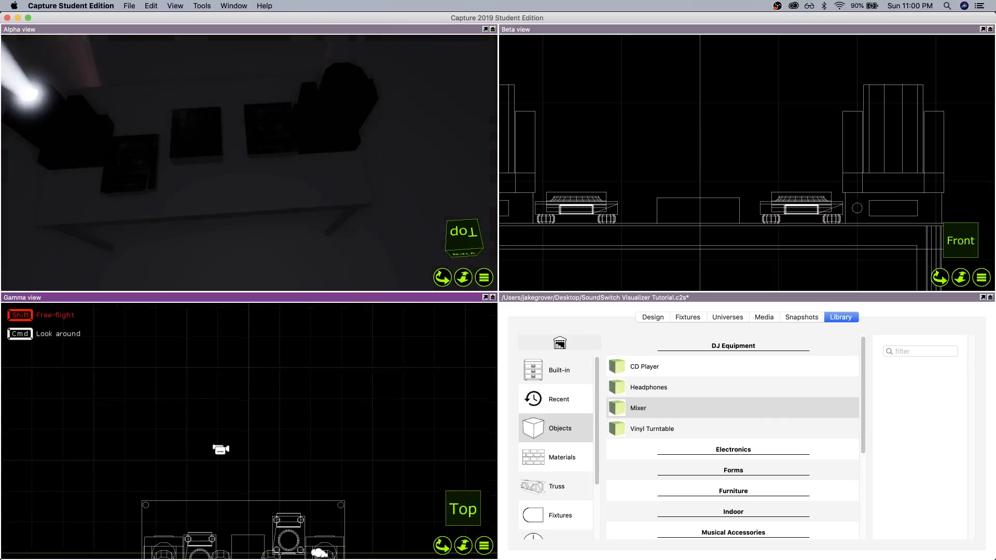
click(302, 442)
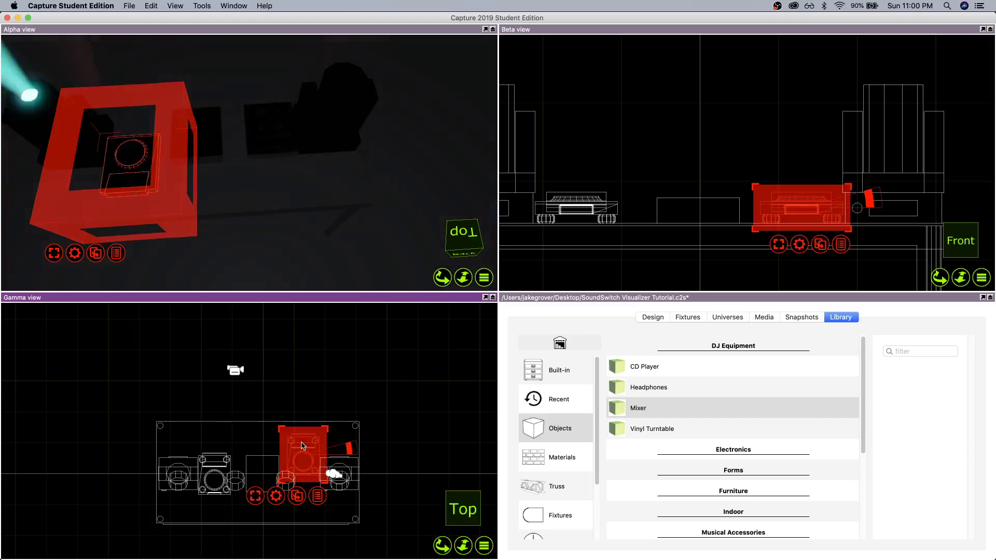
drag(348, 453, 215, 480)
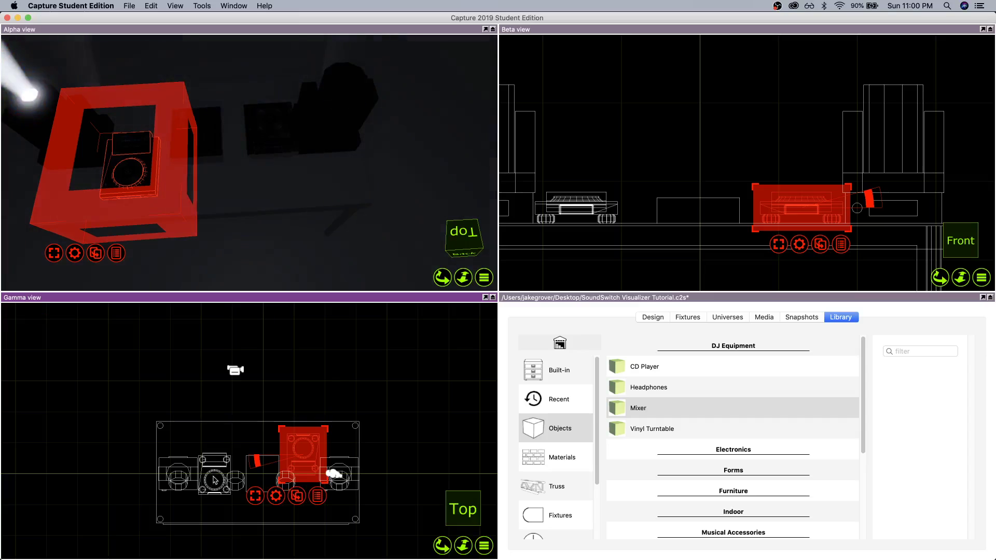
Rotate the CD player near the left moving head about 180° in the top view and move it toward the deck's DJ-side edge.
key(Escape)
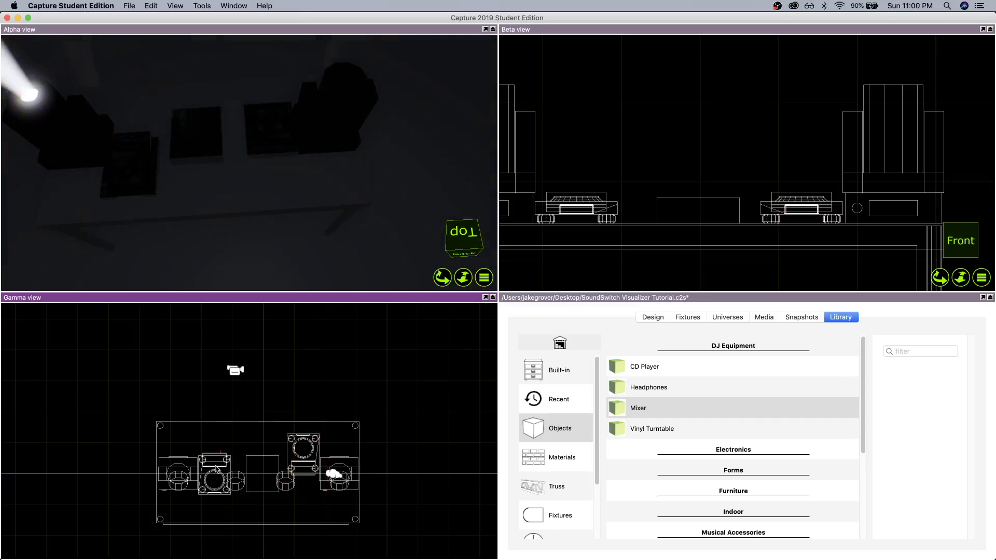
click(218, 465)
drag(262, 471, 163, 483)
drag(224, 465, 237, 433)
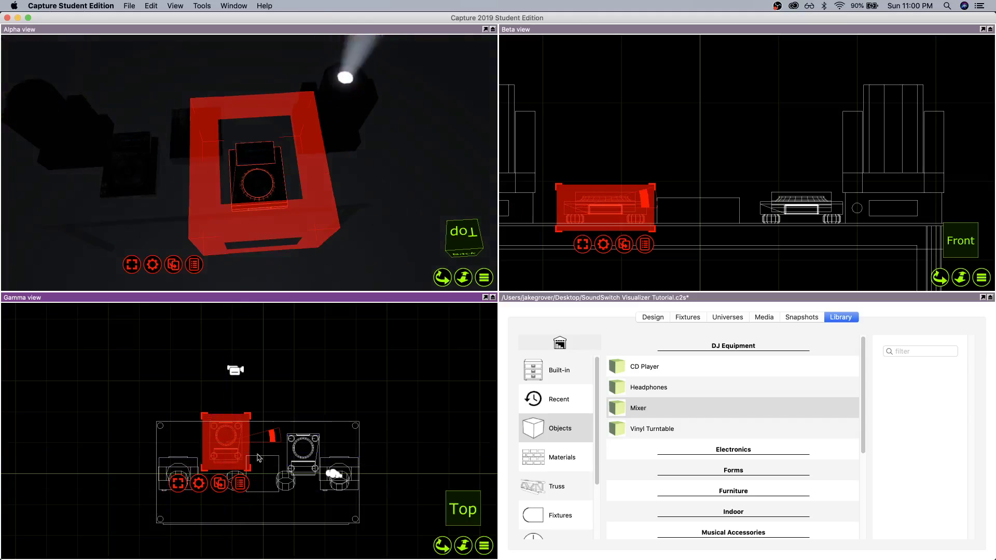
Move the other CD player and the mixer back to the deck's DJ-side edge, in line with the rotated player.
click(301, 451)
drag(301, 451, 262, 432)
click(263, 459)
key(shift)
click(335, 388)
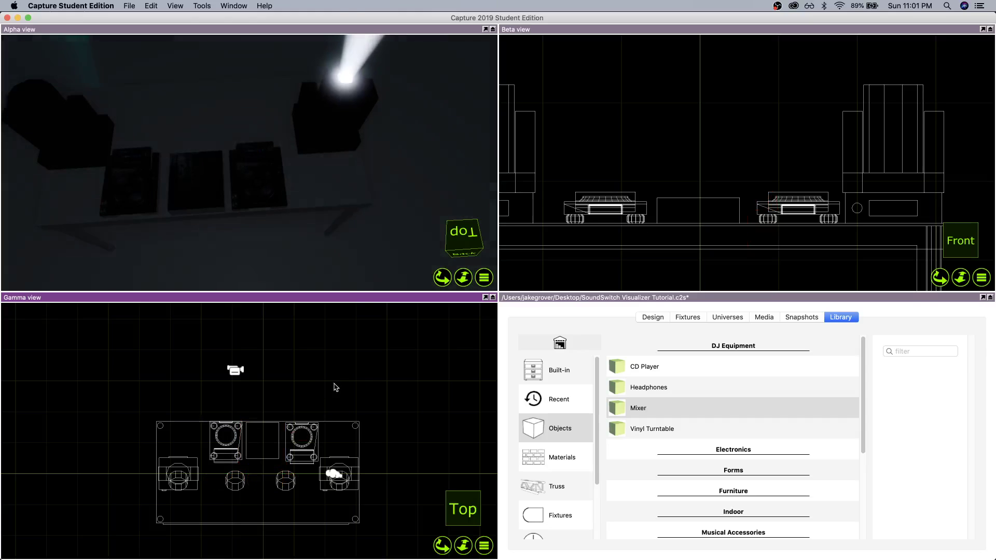
Slide both CD players inward in the top view so they sit right beside the mixer.
click(153, 198)
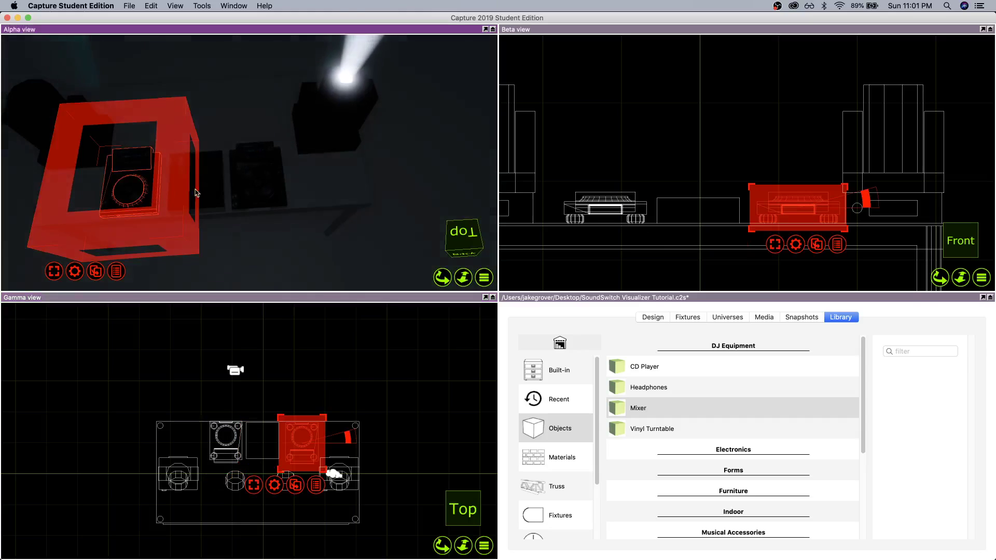
drag(294, 442, 288, 443)
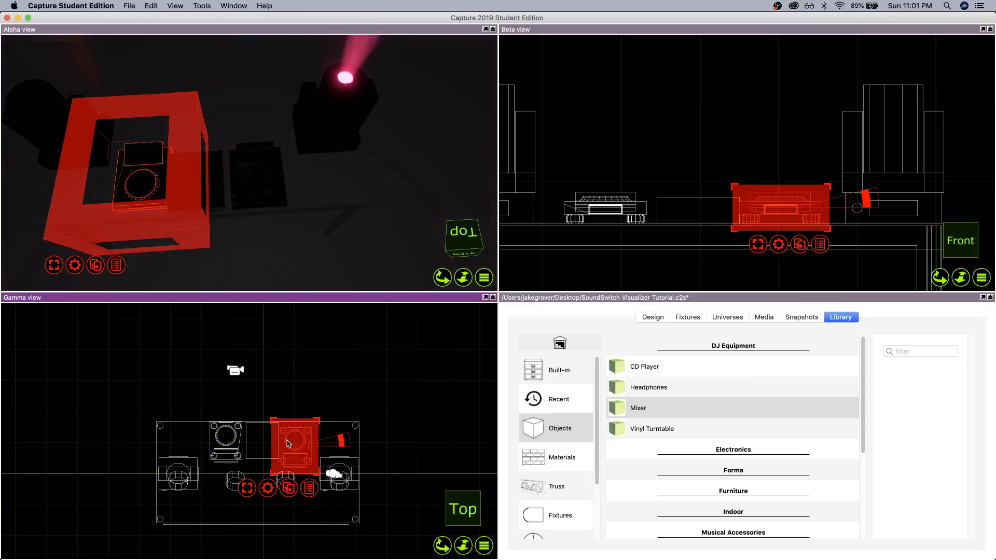
key(Escape)
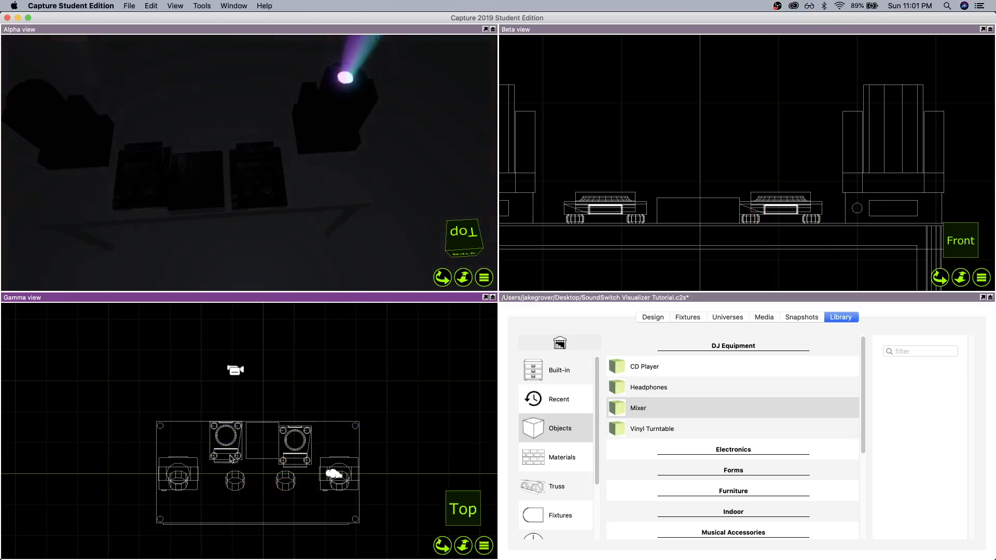
click(232, 459)
drag(229, 447, 231, 451)
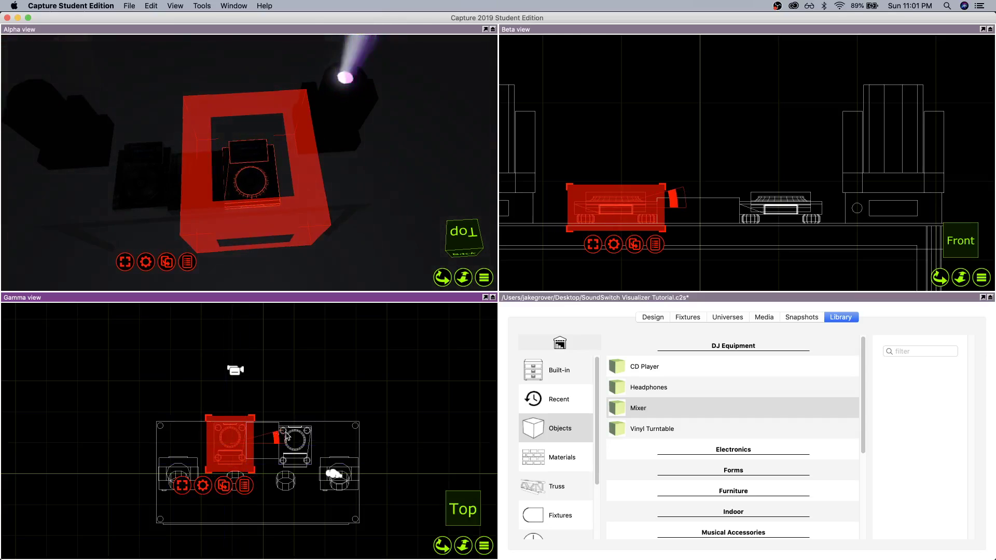
Nudge both CD players in the top view until they line up with each other along the deck's DJ-side edge.
click(307, 439)
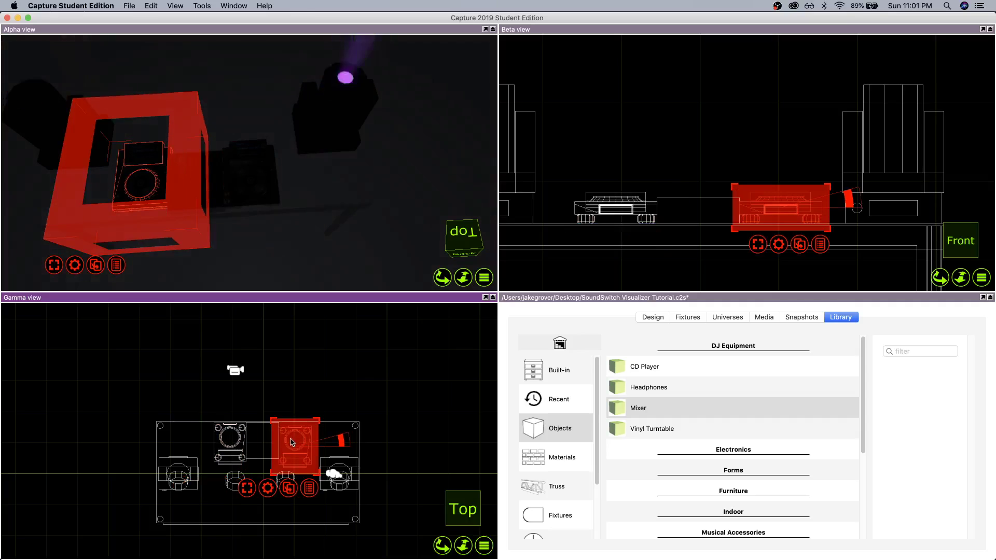
scroll(294, 446, up, 4)
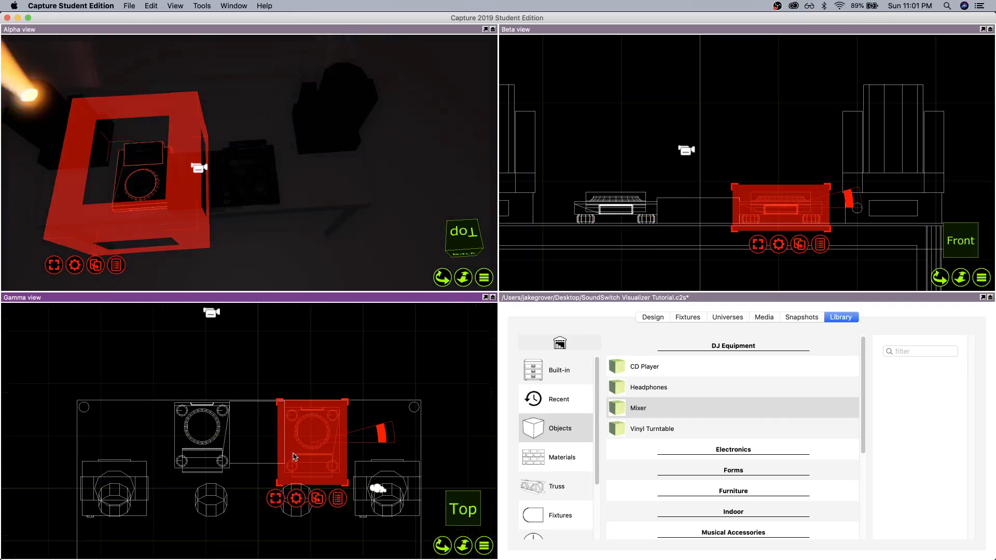
scroll(293, 456, up, 2)
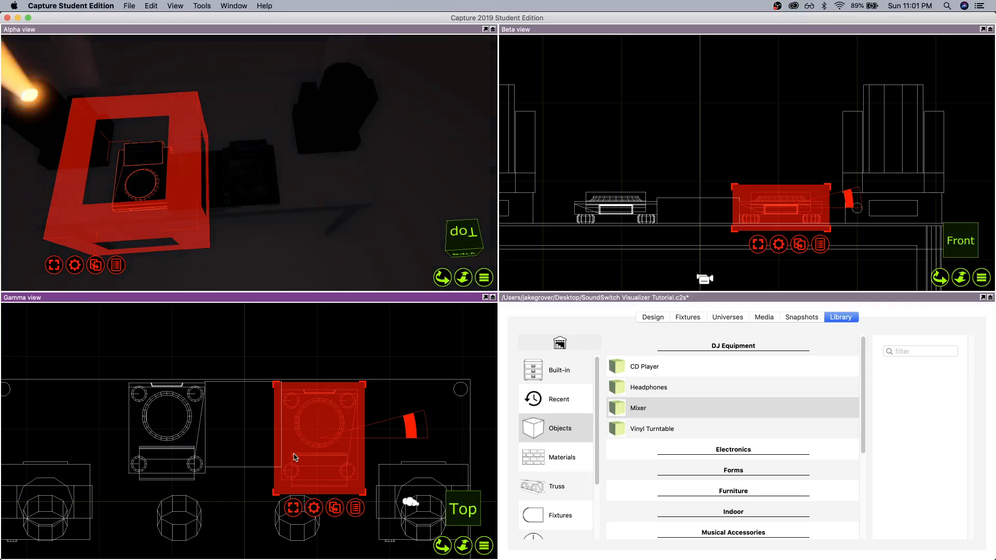
drag(293, 459, 301, 454)
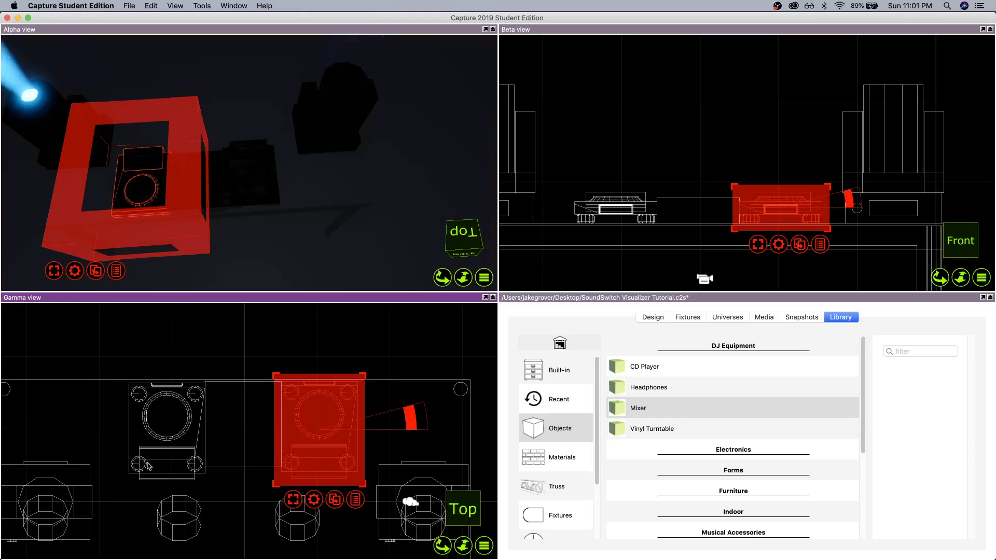
click(161, 475)
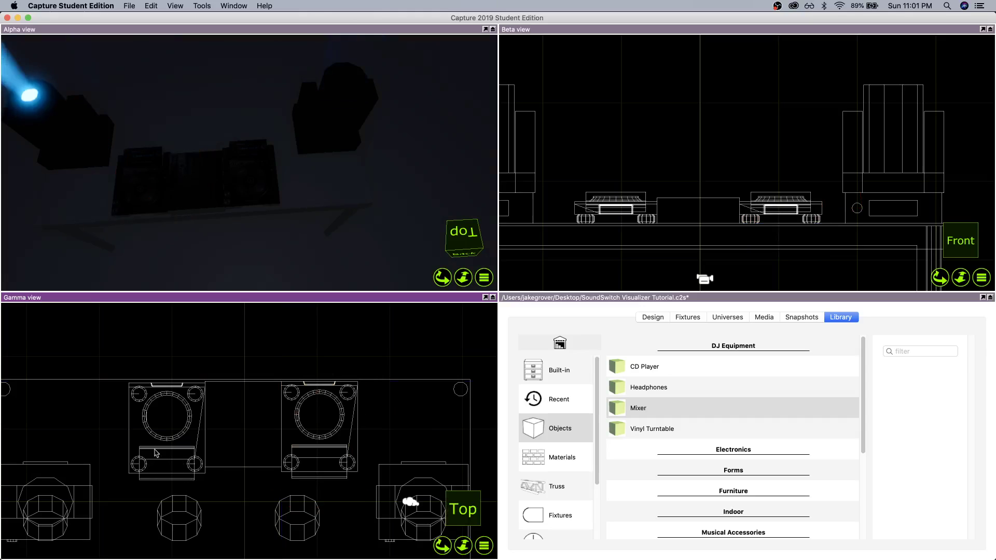
click(173, 456)
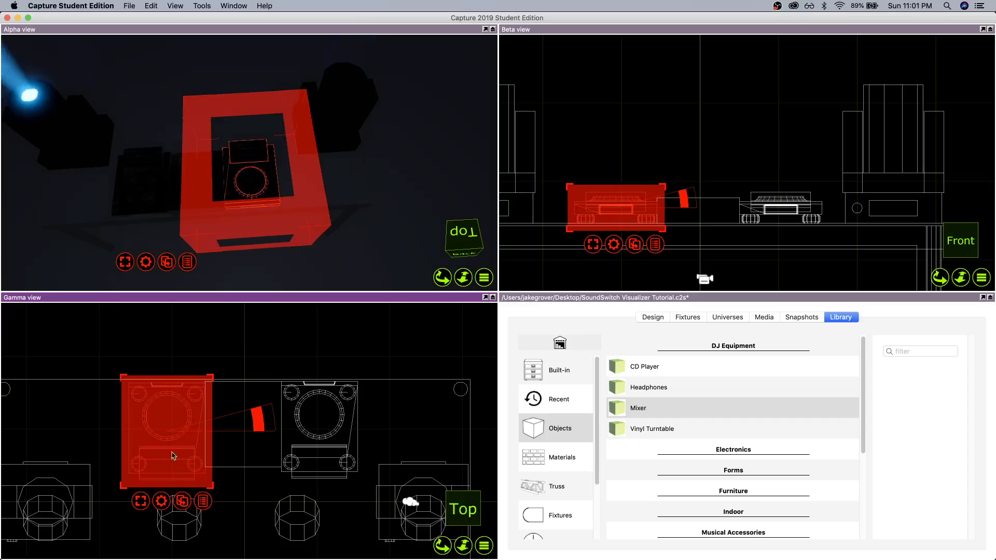
drag(168, 459, 169, 456)
click(335, 431)
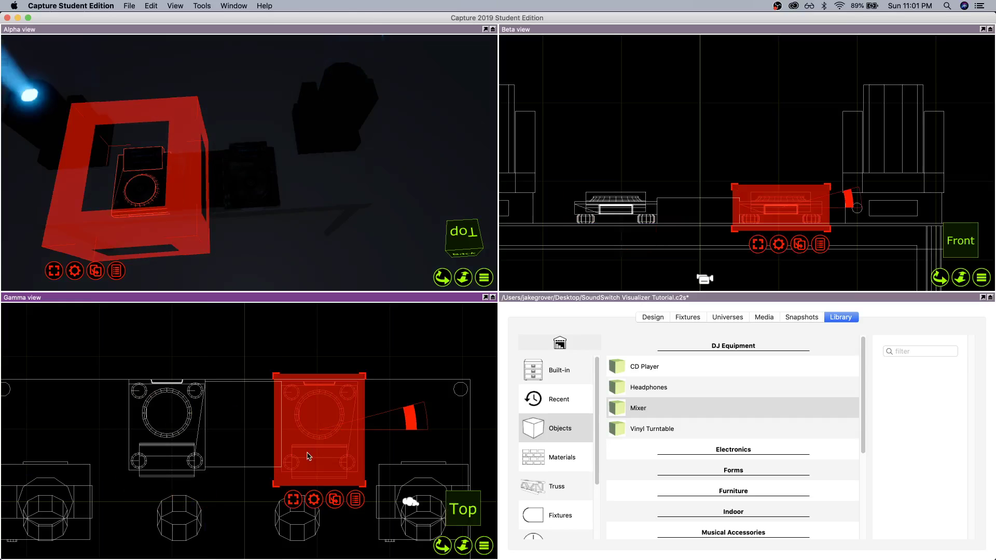
drag(309, 457, 310, 455)
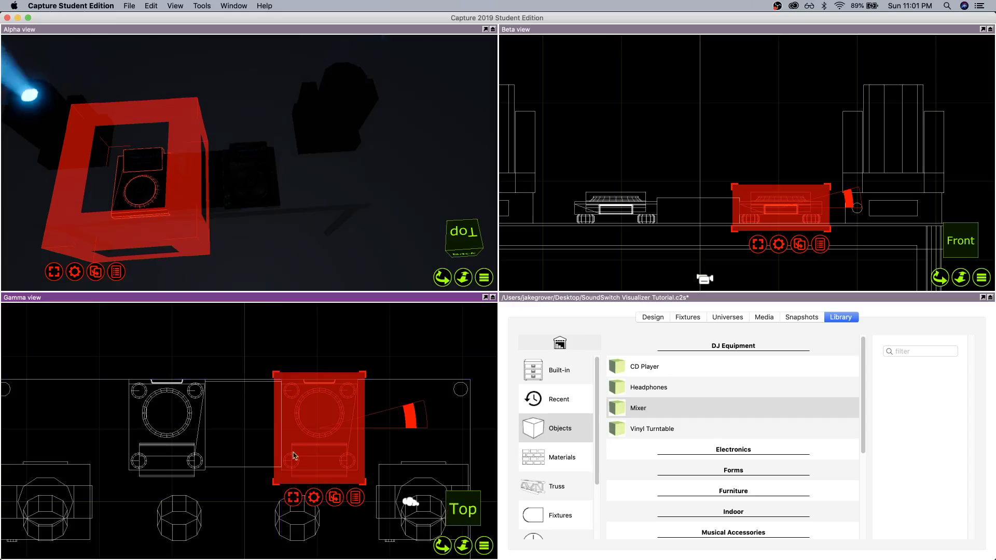
Nudge the mixer toward the deck's DJ-side edge so it lines up with the two CD players.
click(257, 464)
click(236, 475)
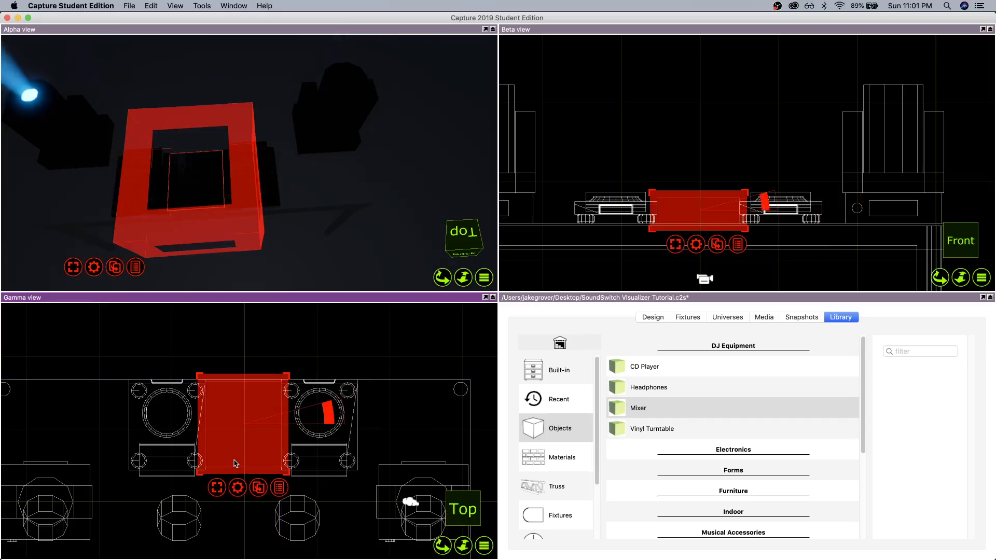
drag(237, 464, 236, 461)
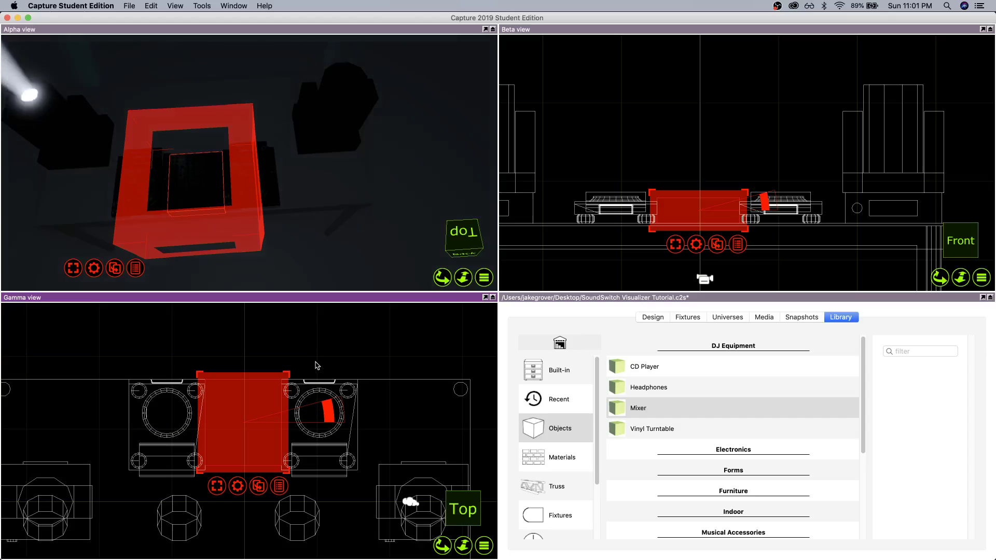
key(Delete)
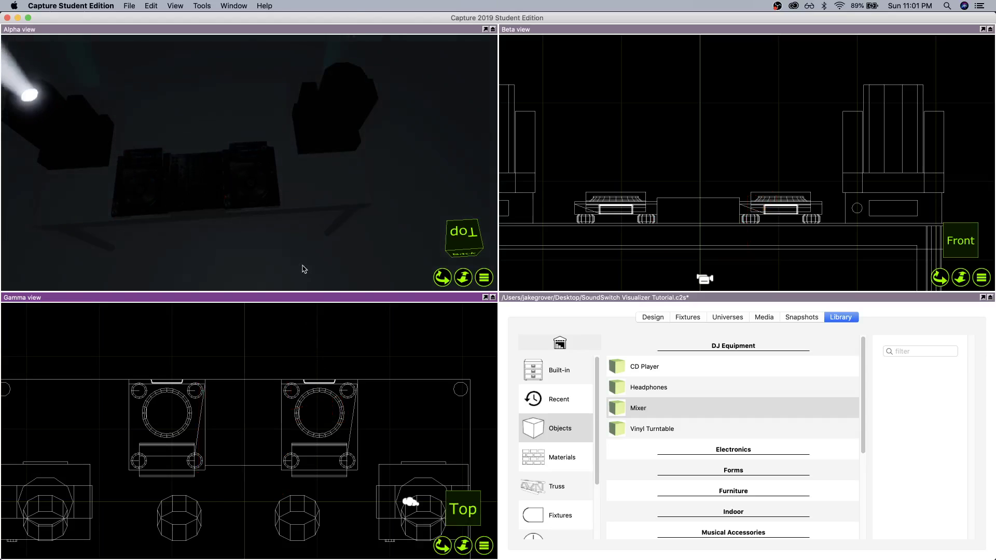
Examine the finished DJ booth in the 3D view from the DJ side and from the front.
drag(282, 262, 282, 202)
scroll(240, 260, down, 10)
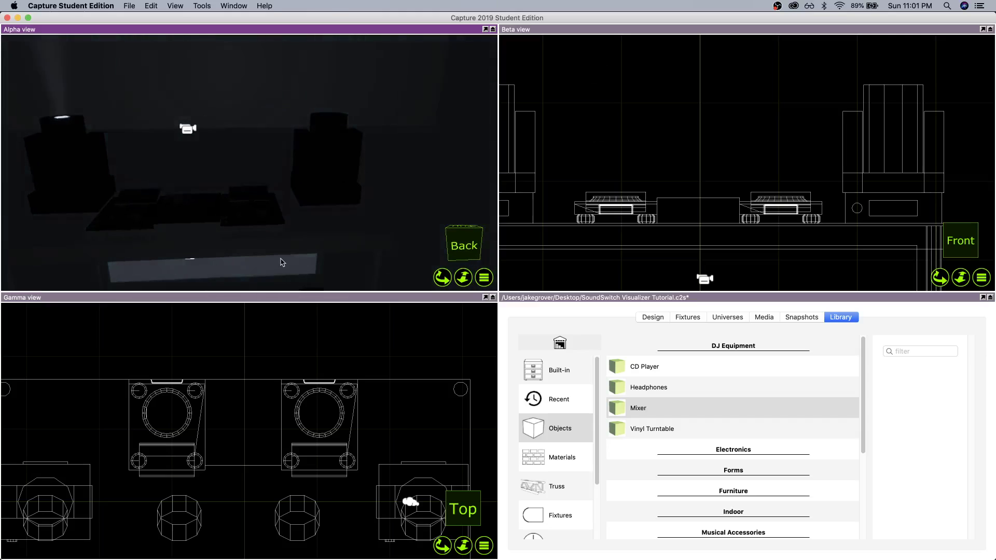
scroll(239, 262, up, 5)
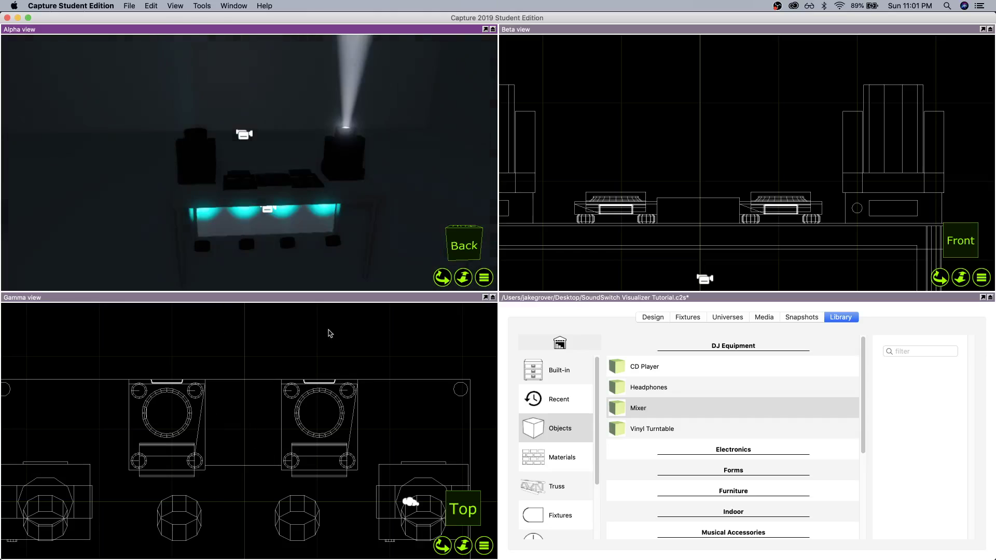
drag(358, 223, 168, 240)
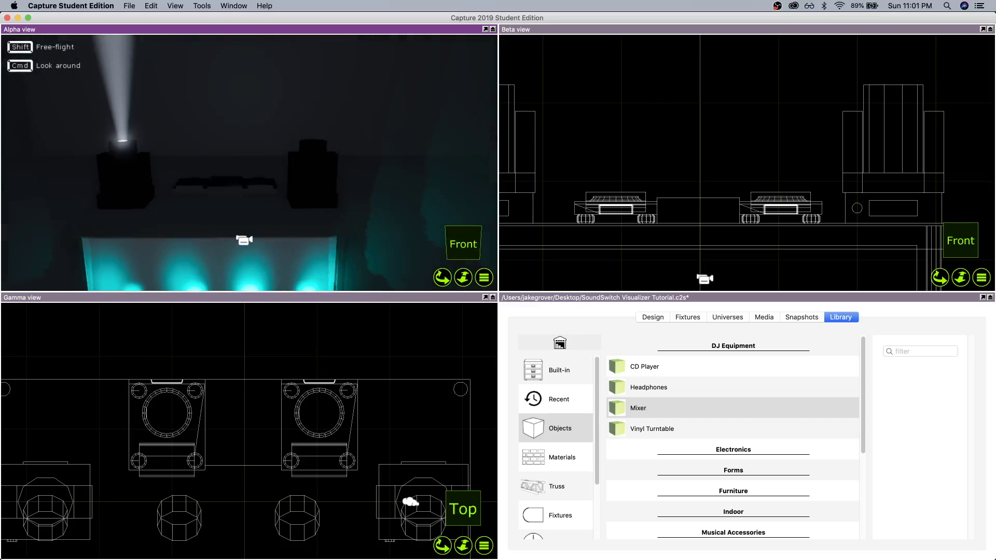
scroll(169, 240, down, 4)
scroll(187, 231, down, 5)
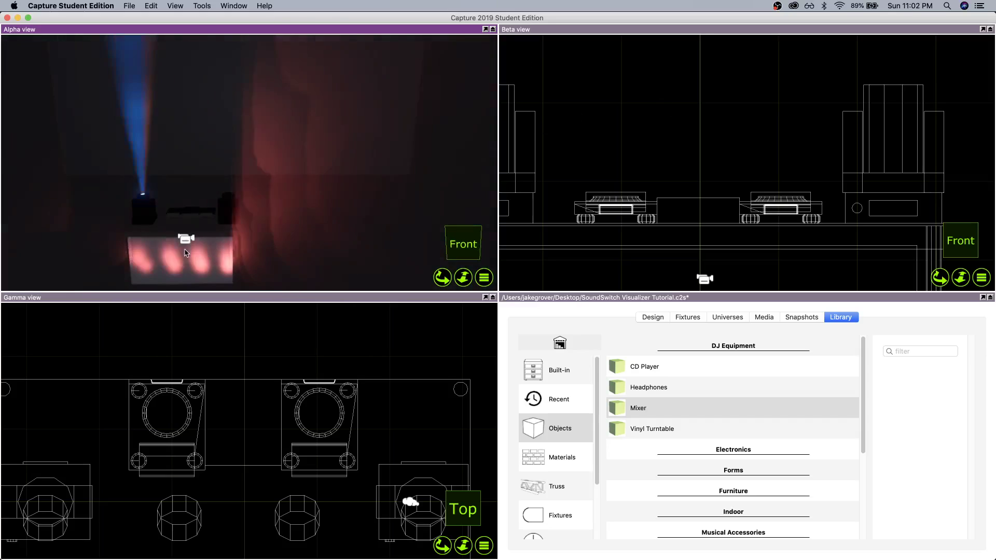
drag(187, 231, 187, 251)
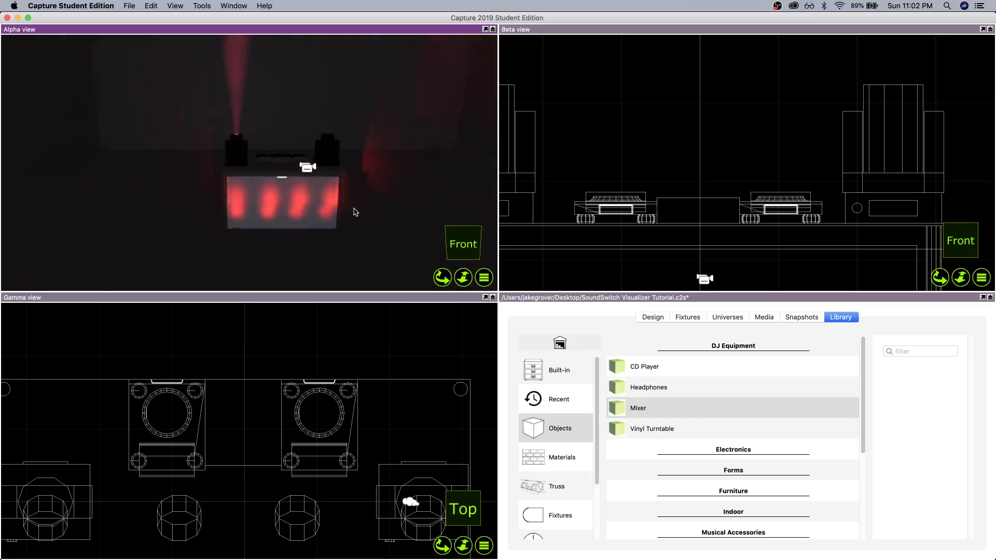
drag(354, 214, 347, 232)
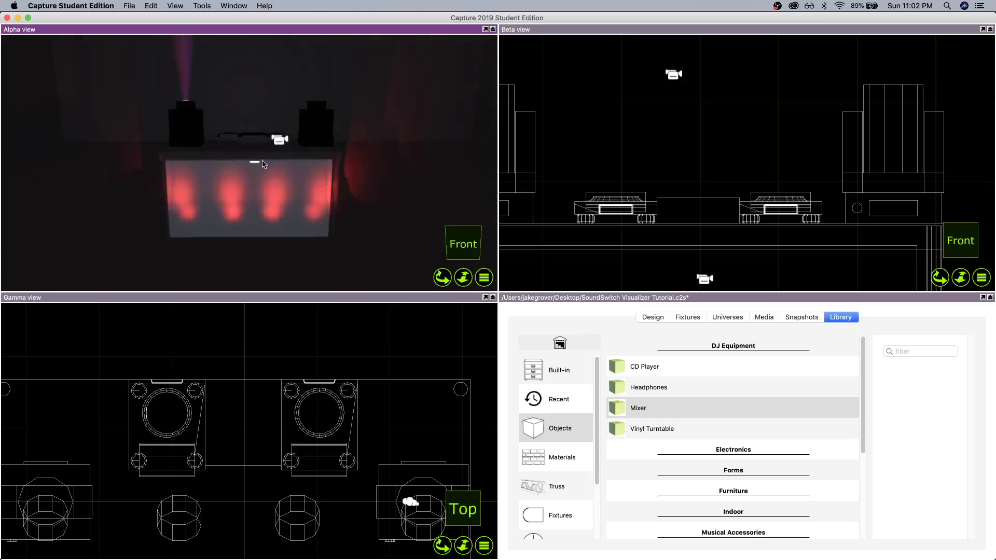
drag(284, 104, 33, 5)
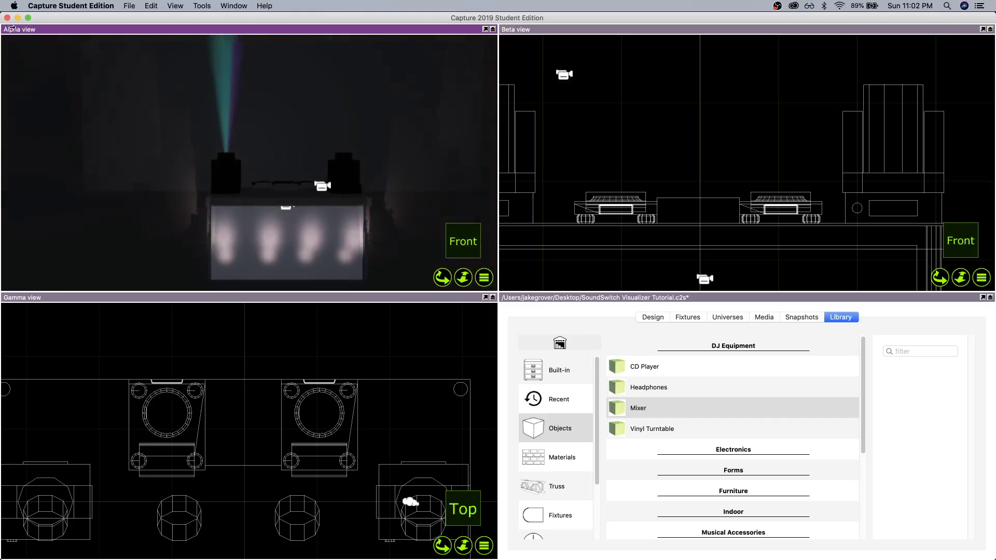
Switch to SoundSwitch, open the Disco Ball position for editing, and enlarge Capture's Alpha view beside it.
click(28, 18)
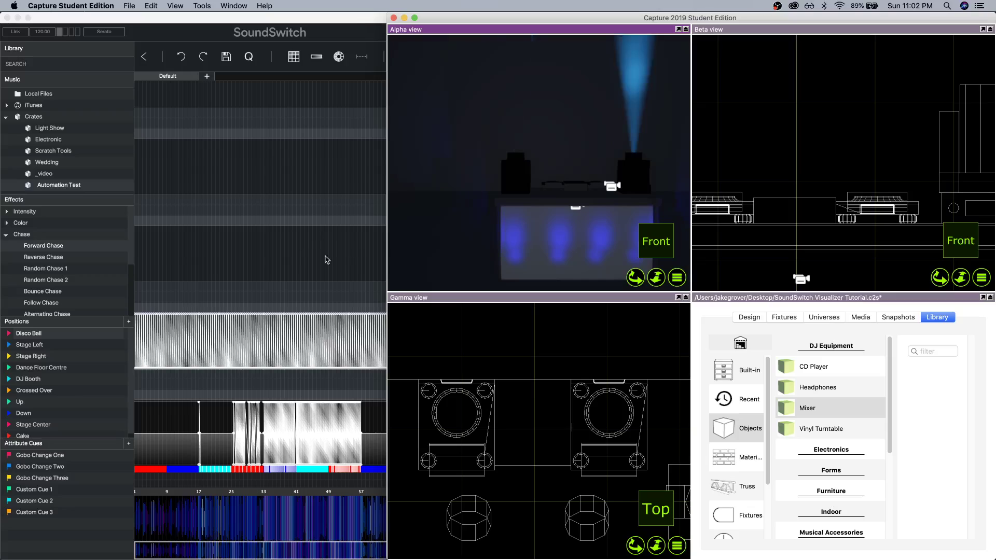
click(10, 338)
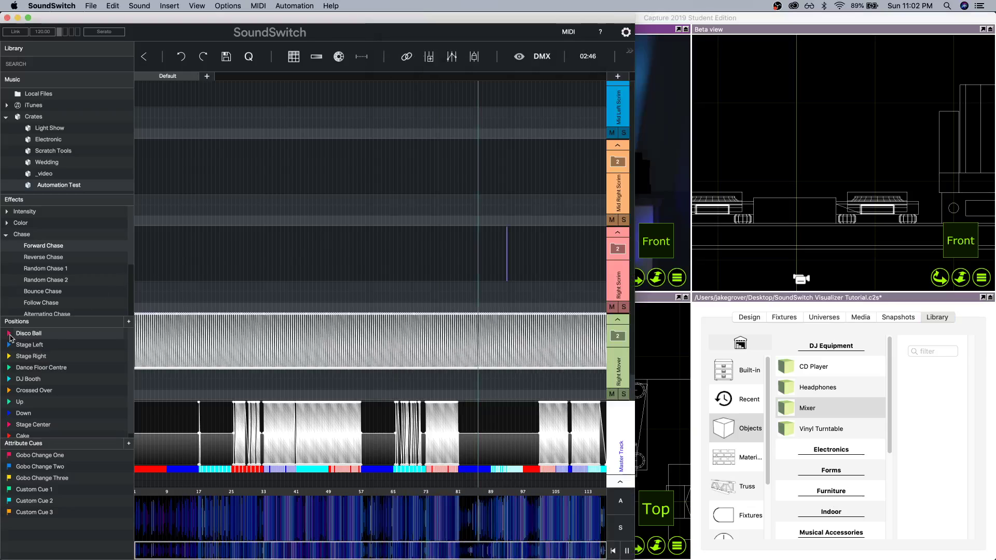
double_click(11, 337)
drag(537, 145, 298, 156)
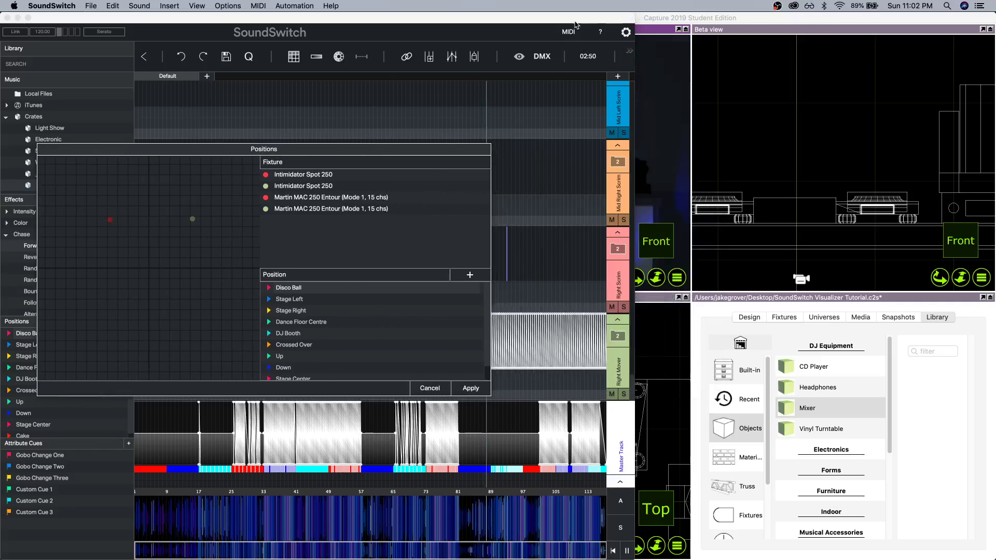
click(674, 29)
double_click(674, 31)
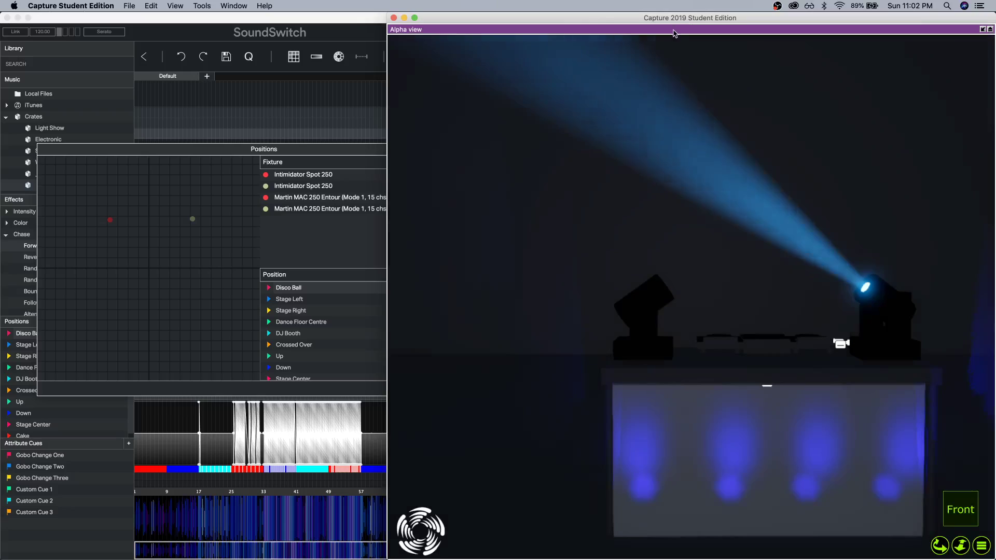
Move the red fixture marker closer to the grid's centre for the Disco Ball position.
click(194, 219)
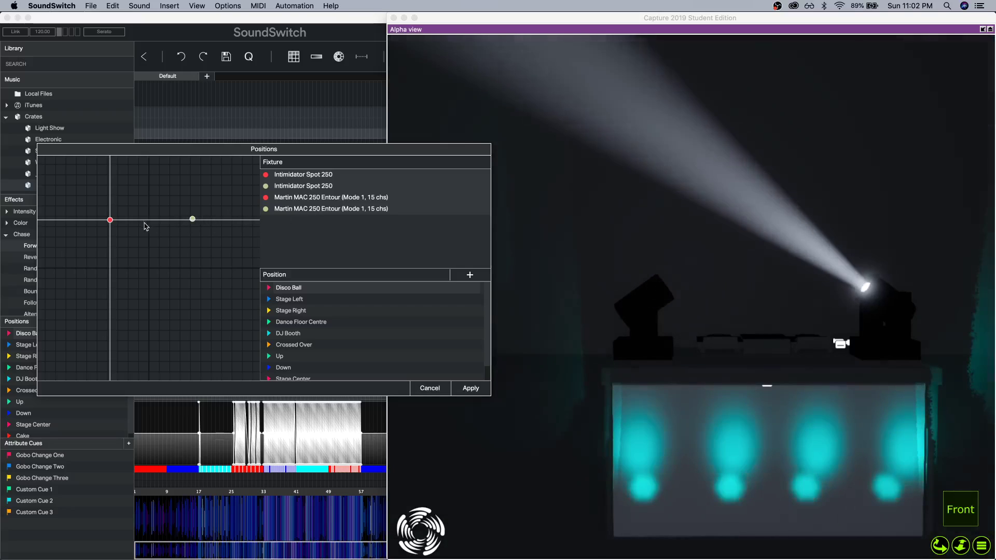
drag(110, 220, 126, 244)
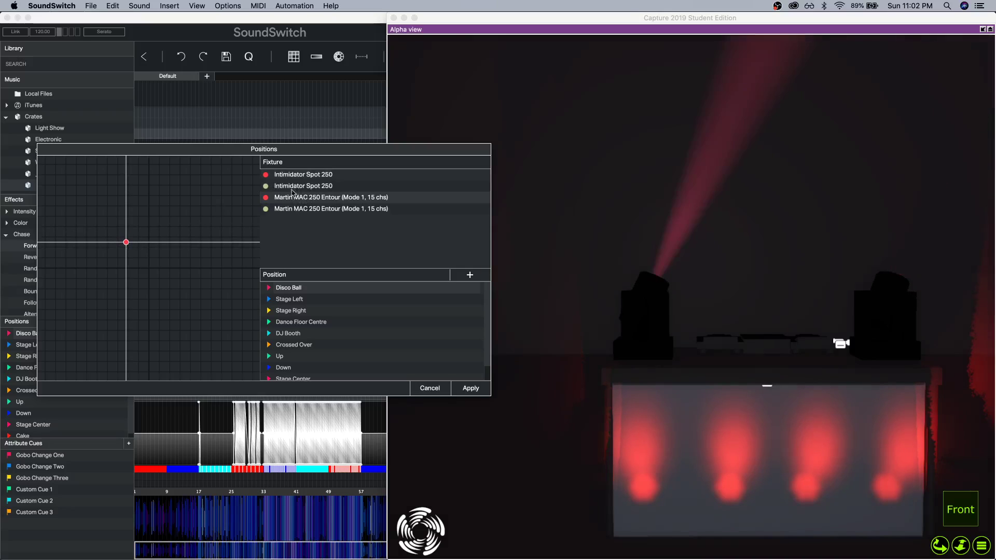
Aim the movers for the Stage Left position by placing the red and green fixture markers low on the grid, either side of its centre line.
drag(127, 242, 130, 361)
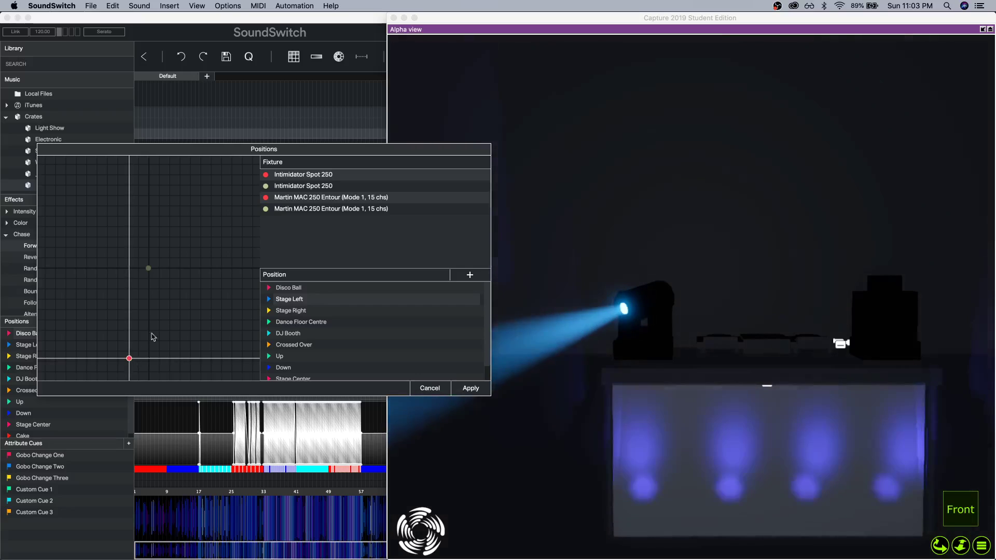
click(303, 186)
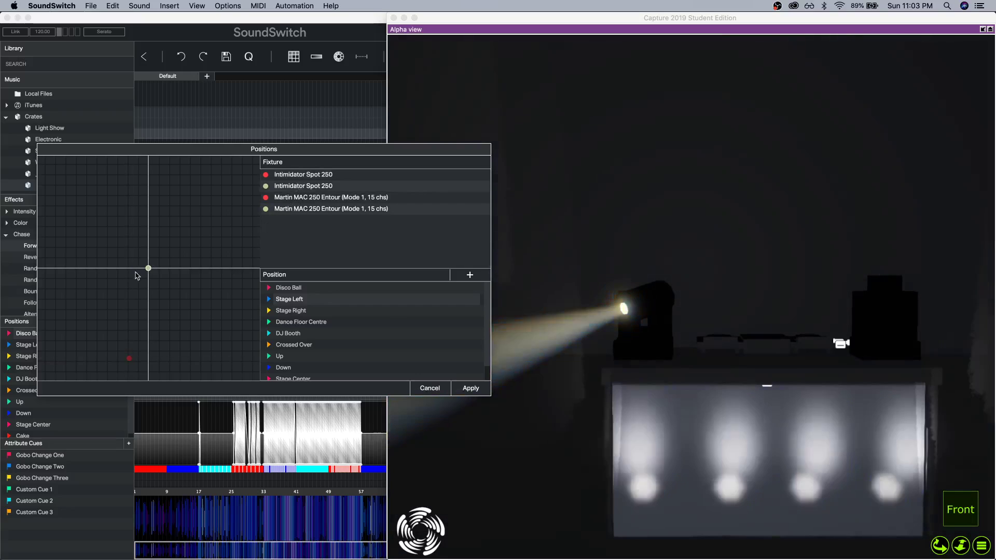
drag(148, 269, 172, 362)
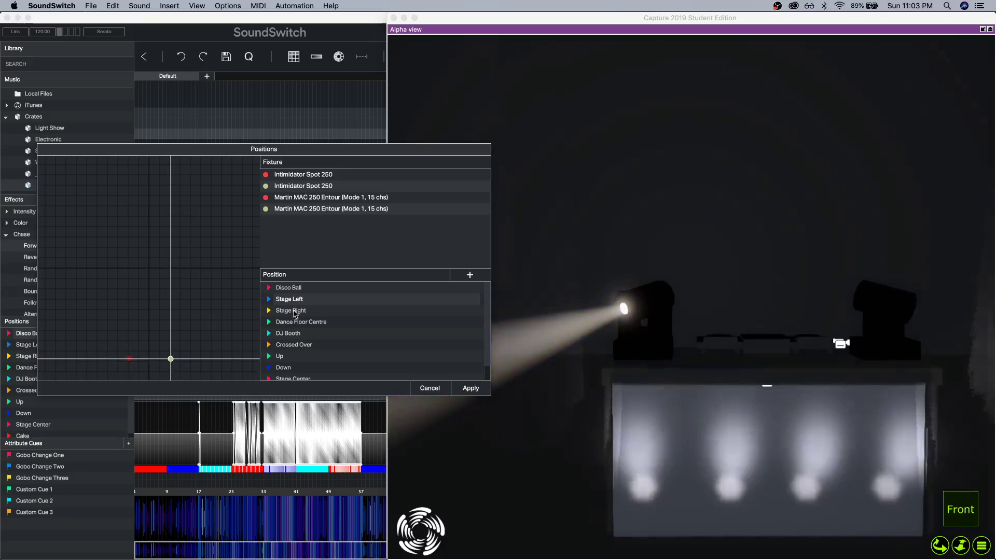
Move the green fixture marker onto the red one for Stage Left, and place Stage Right's markers low, right of the grid's centre line.
click(295, 311)
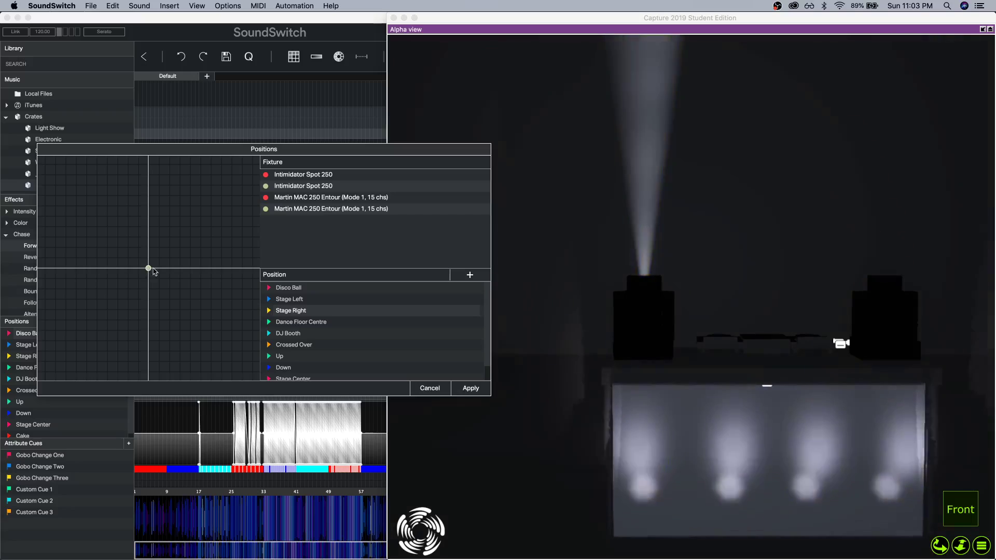
click(304, 299)
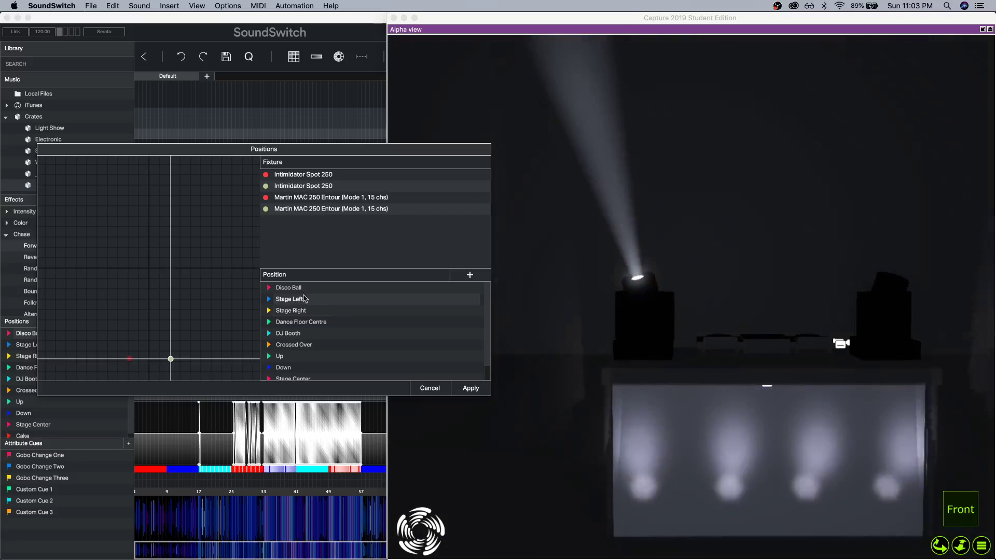
drag(171, 359, 132, 360)
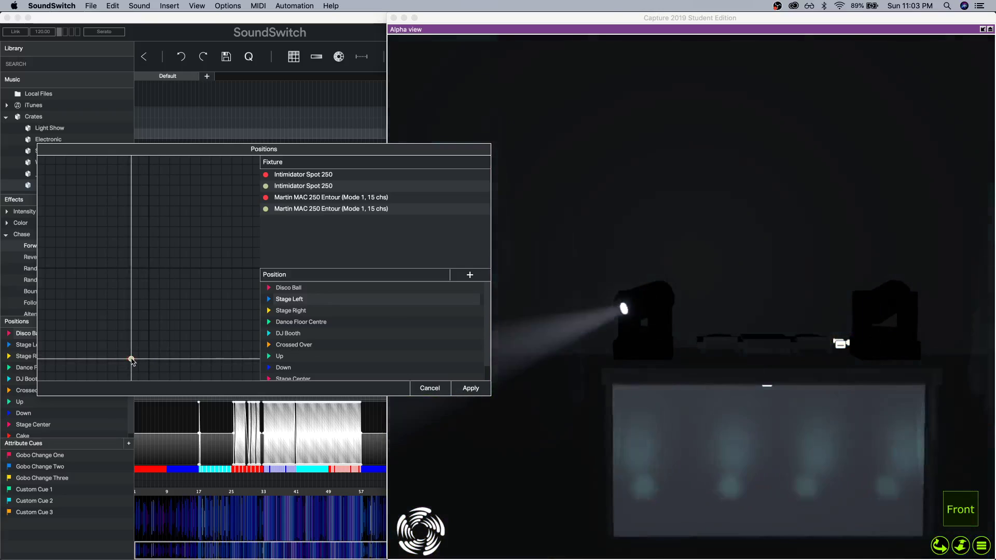
click(303, 312)
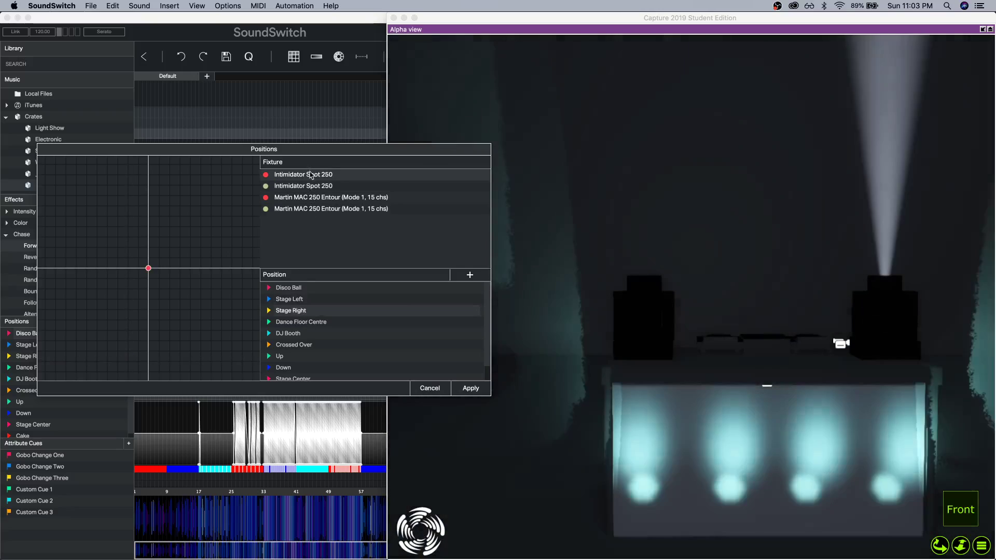
drag(149, 269, 169, 356)
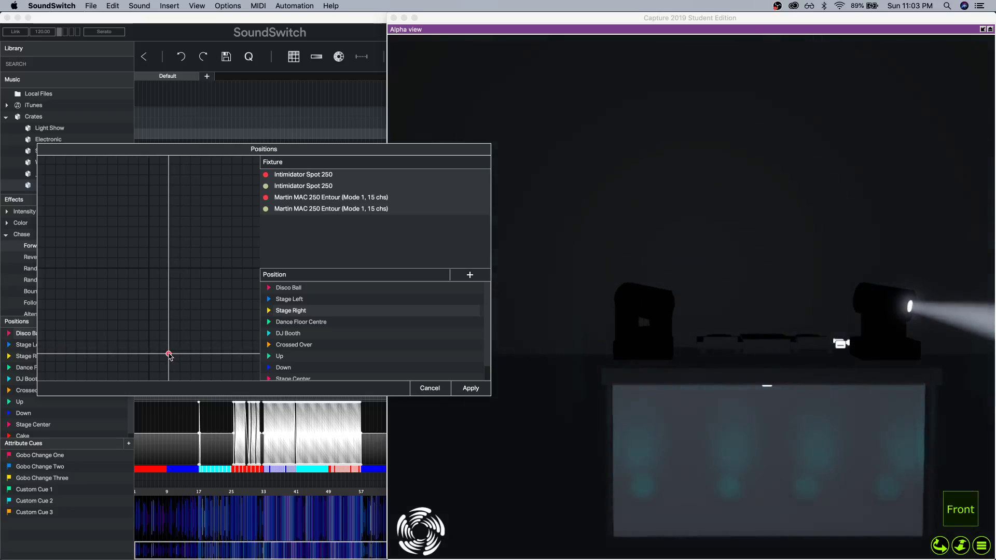
Aim the movers for Dance Floor Centre low on the grid's centre line, and for DJ Booth in the grid's lower-left quarter.
click(306, 324)
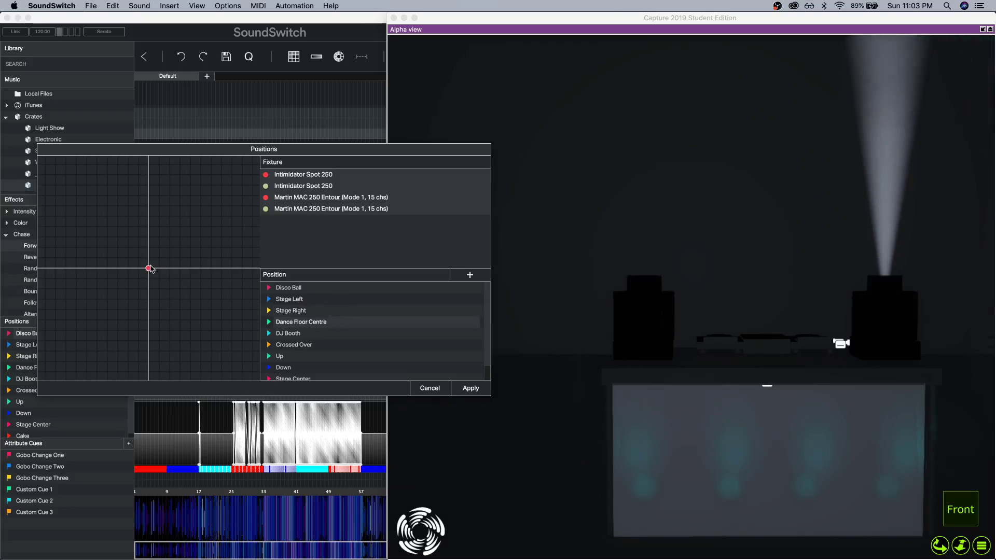
drag(150, 269, 150, 359)
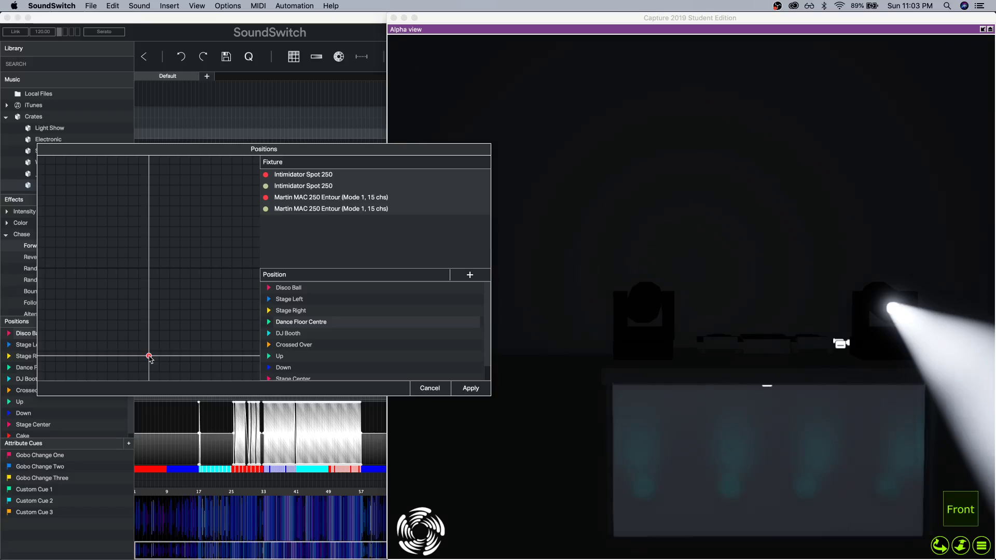
click(302, 335)
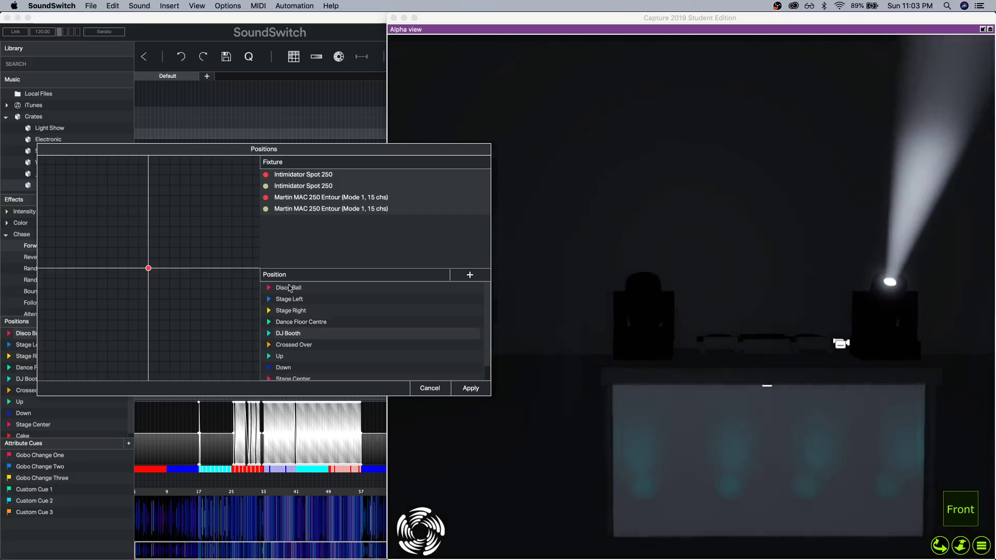
drag(149, 269, 85, 337)
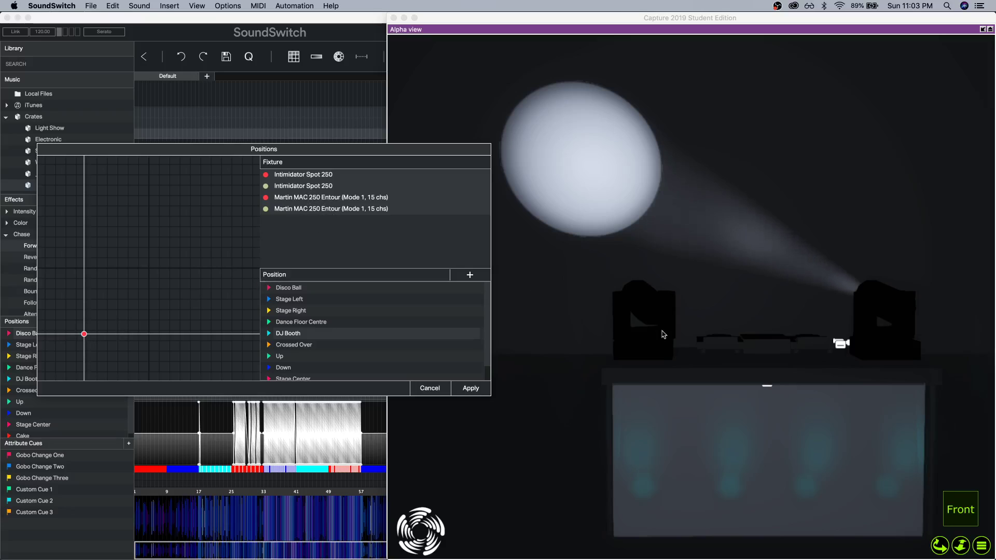
Switch to Capture, restore the multi-view layout, and add an Actor from the People objects at the booth in the Beta view.
click(553, 312)
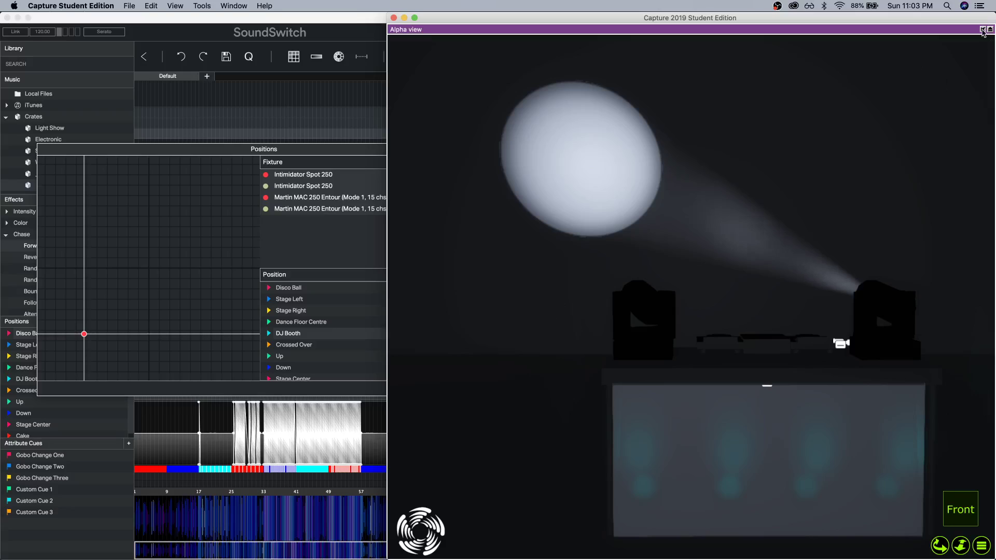
click(982, 29)
scroll(817, 405, down, 5)
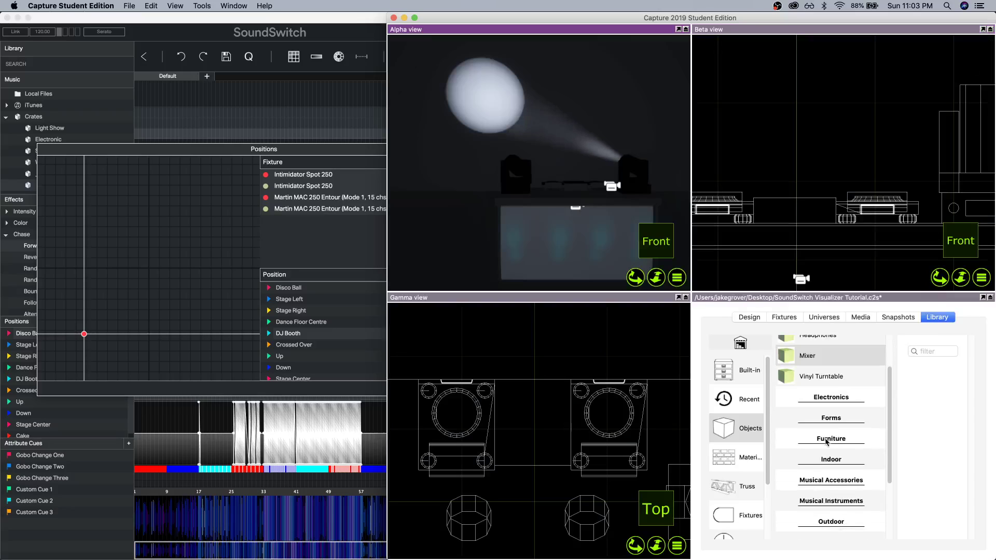
click(835, 448)
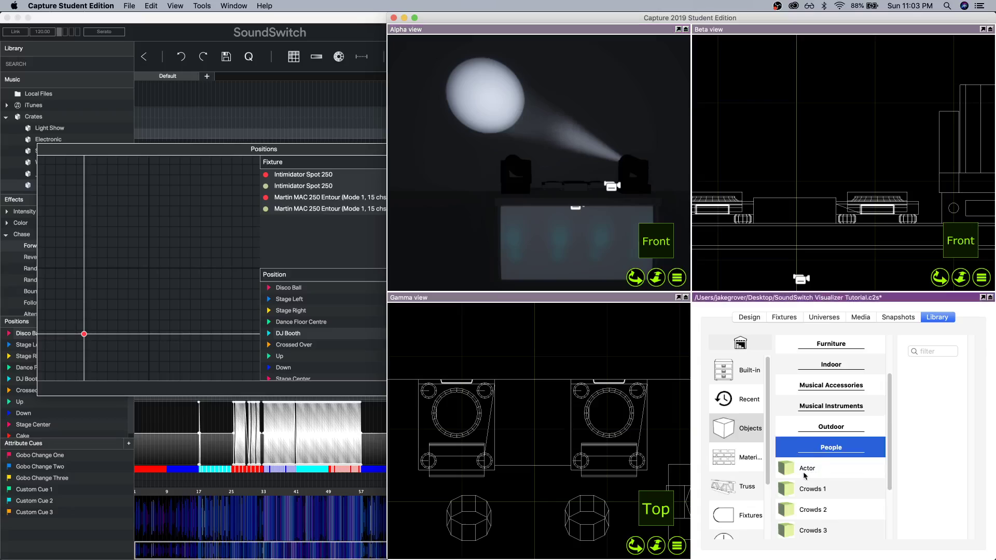
drag(792, 470, 808, 362)
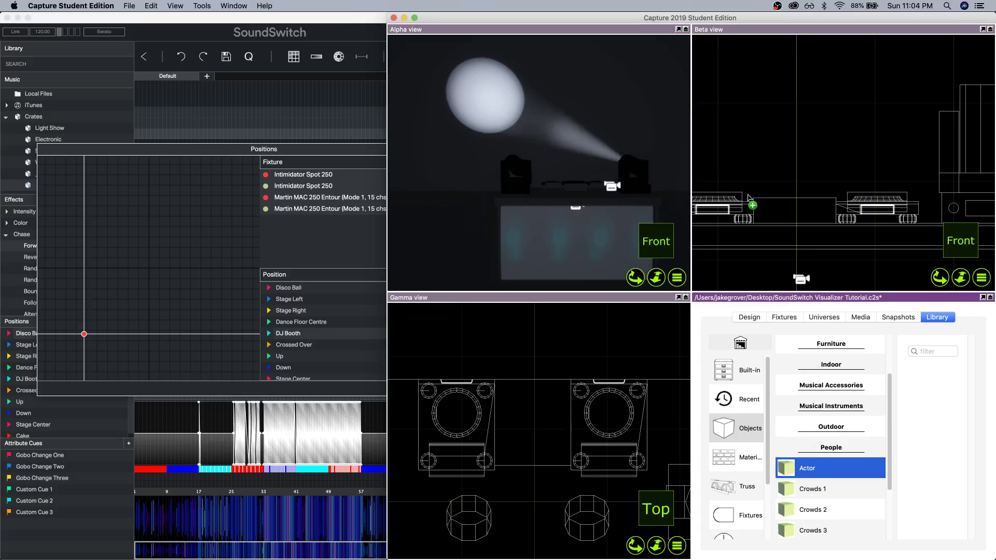
drag(749, 198, 802, 187)
drag(791, 232, 792, 239)
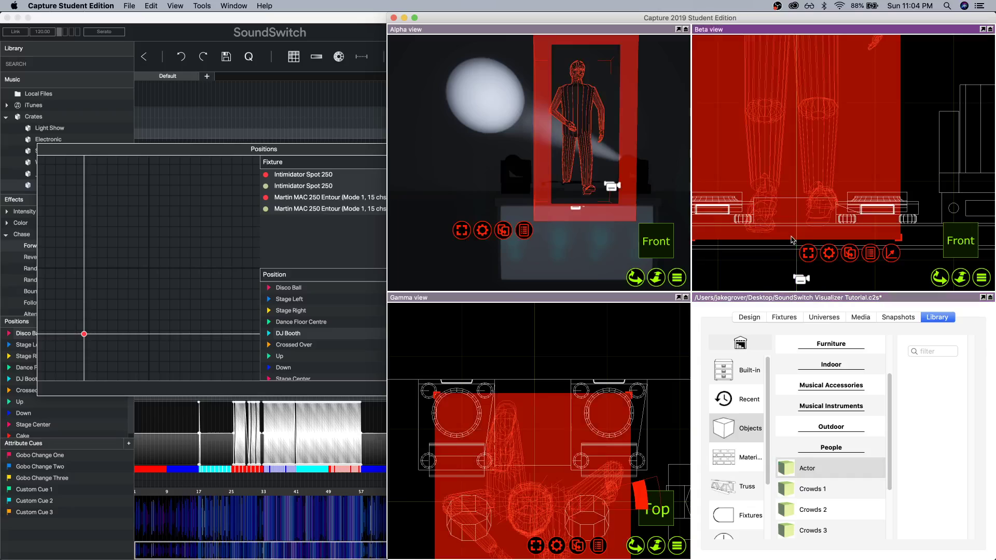
Lower the actor in the Beta view so it stands on the floor at the middle of the DJ booth.
scroll(836, 139, down, 5)
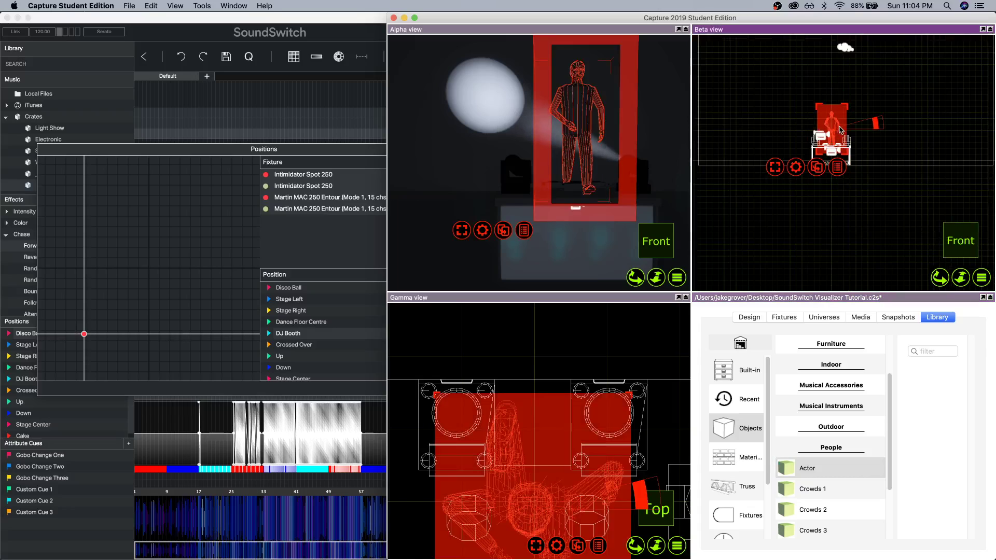
click(912, 153)
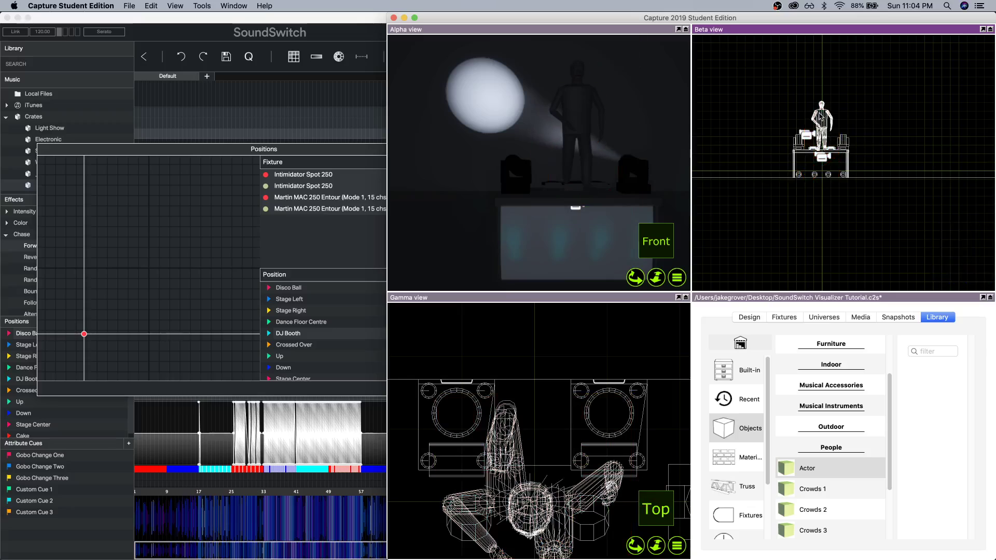
click(828, 128)
drag(822, 110, 825, 137)
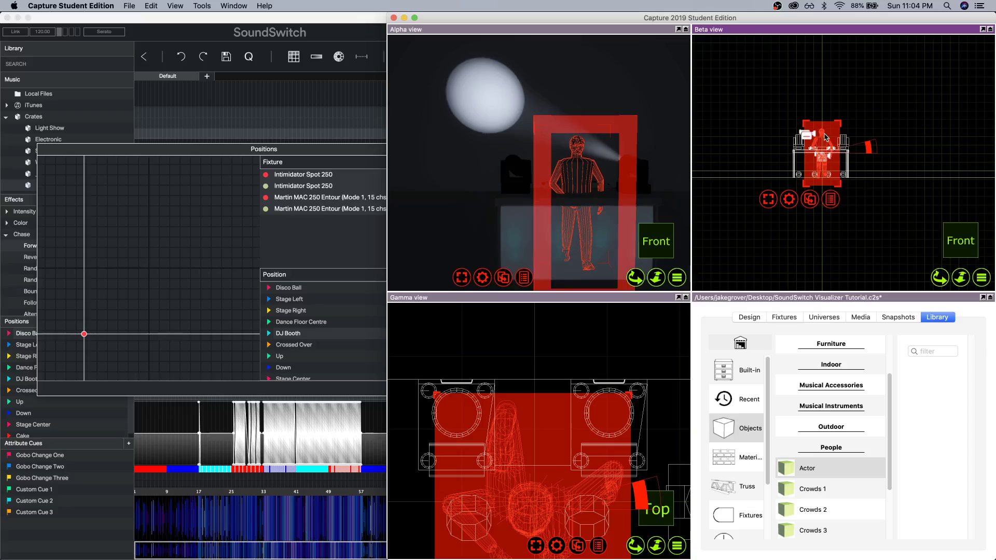
Open the selected actor's properties at its pose settings.
click(755, 318)
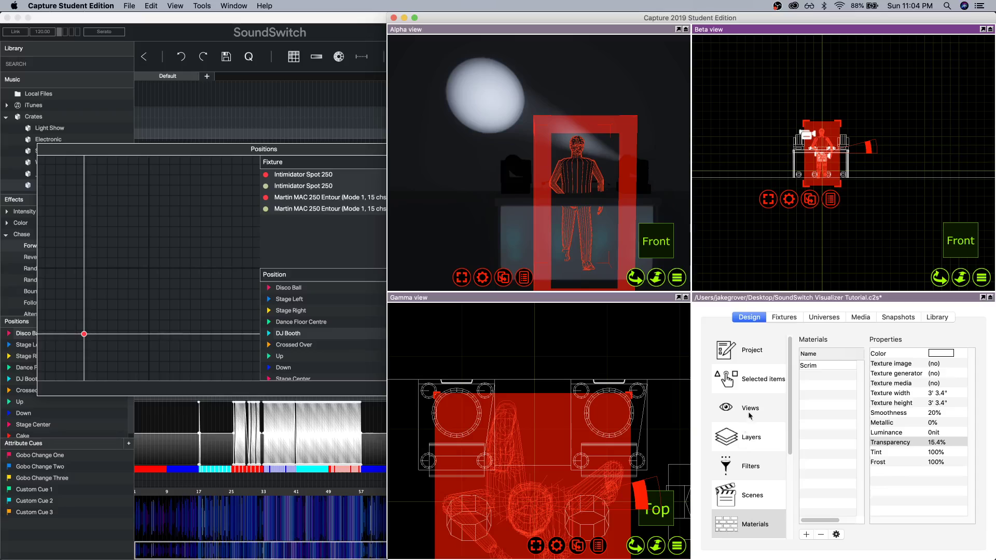
click(763, 378)
scroll(873, 486, down, 1)
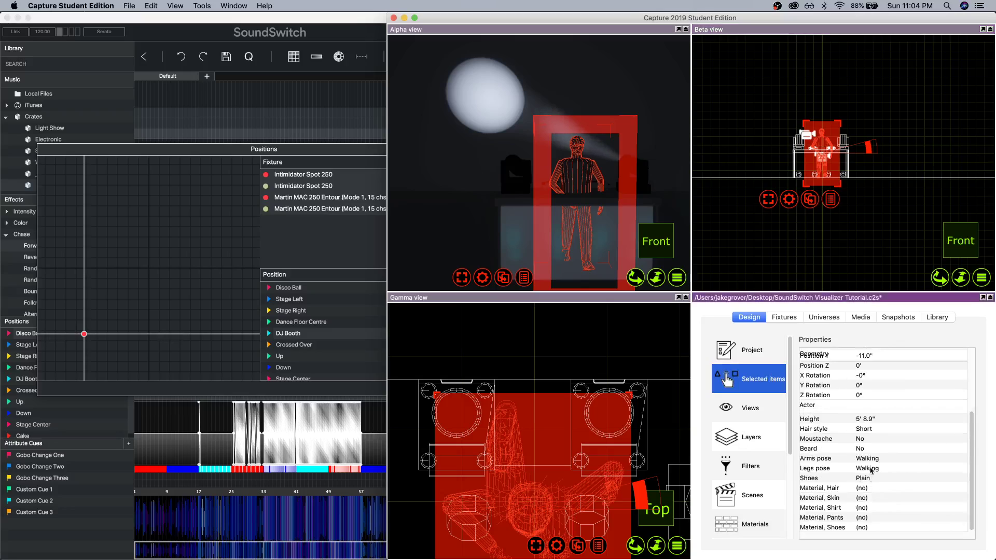
Try the Singing, Holding and Climbing arms poses on the actor.
click(873, 461)
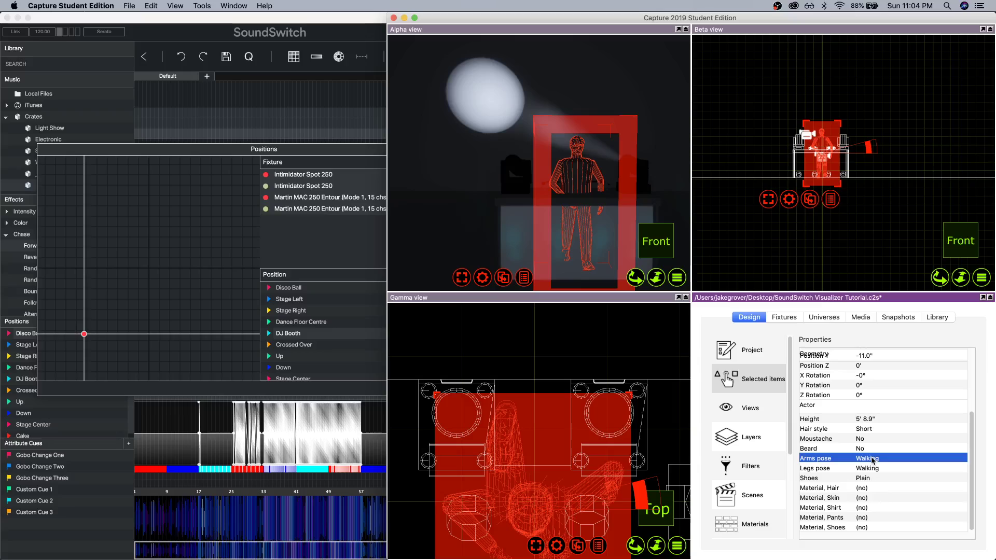
click(873, 459)
click(876, 484)
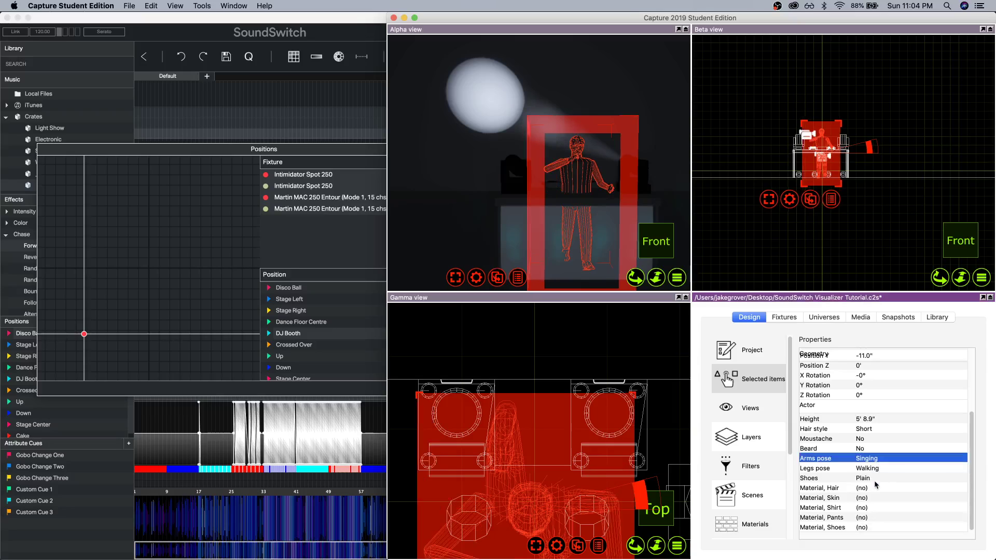
click(865, 459)
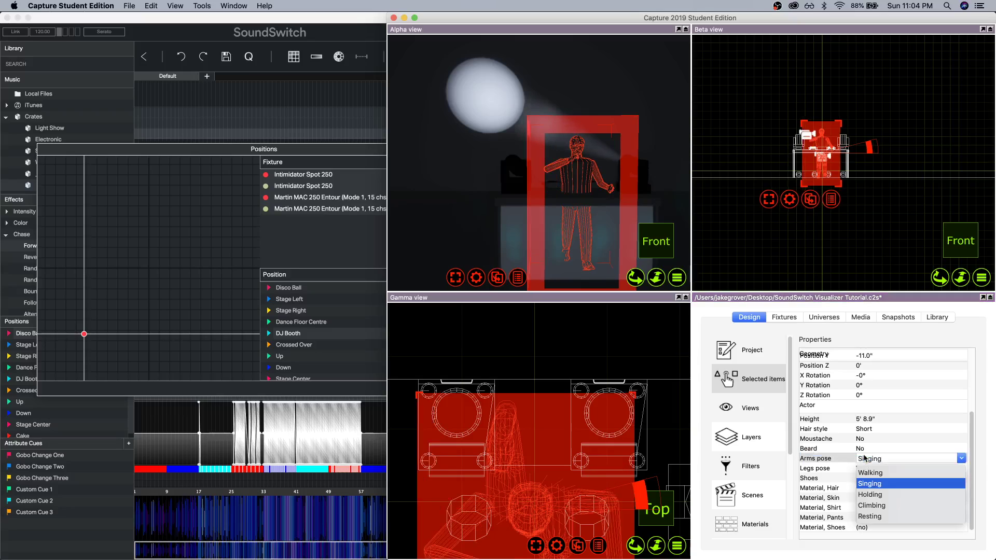
click(877, 495)
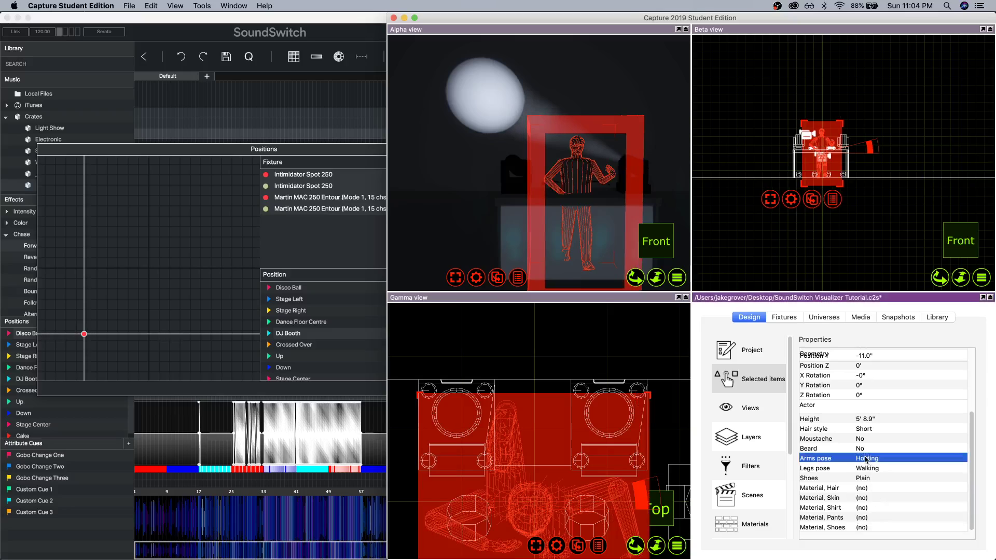
click(866, 459)
click(874, 504)
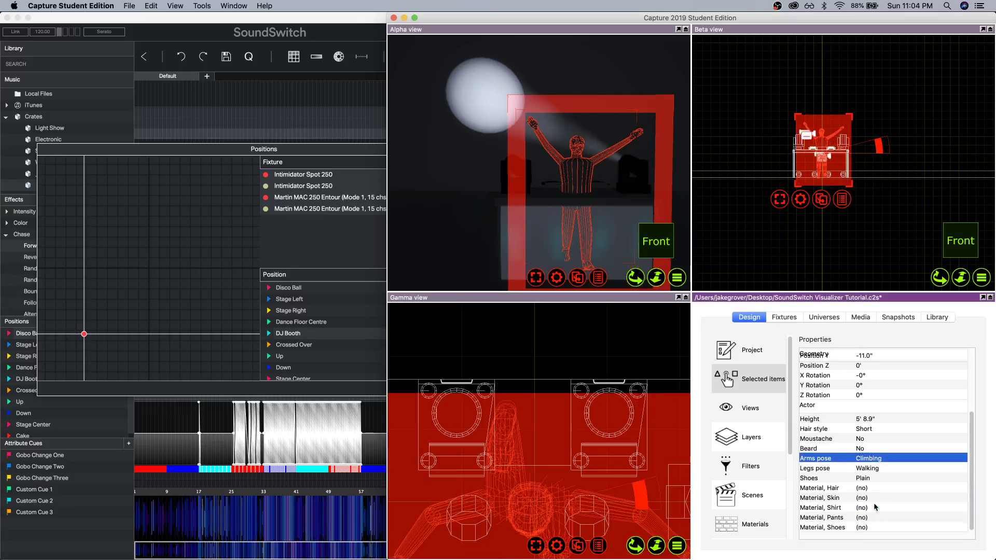
Set the actor's legs pose and arms pose to Resting, and choose Plain shoes.
click(874, 469)
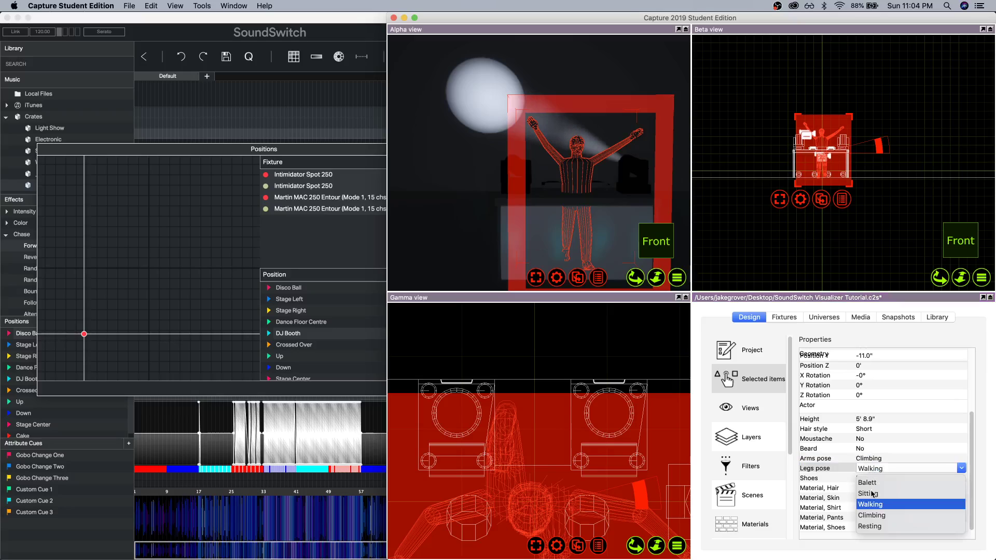
click(873, 493)
click(866, 469)
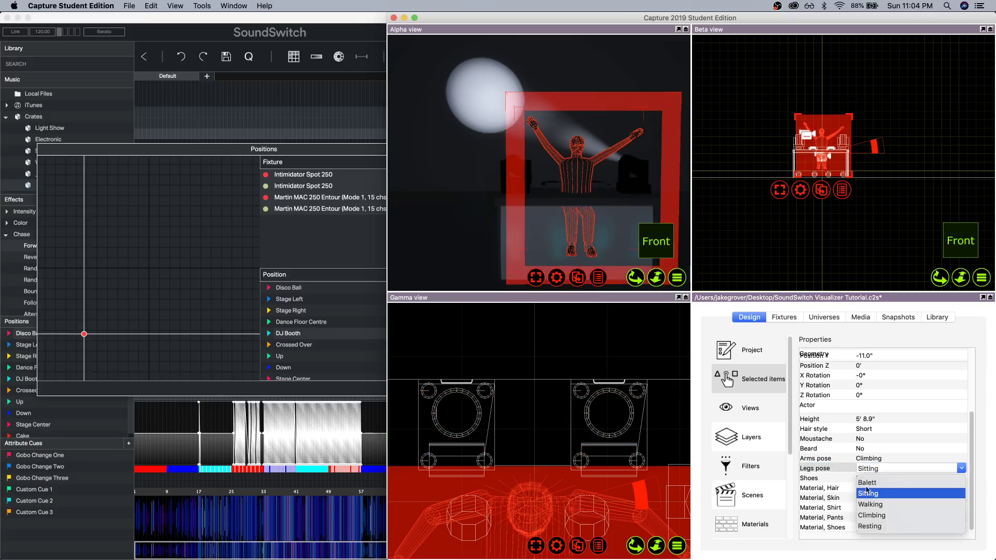
click(874, 526)
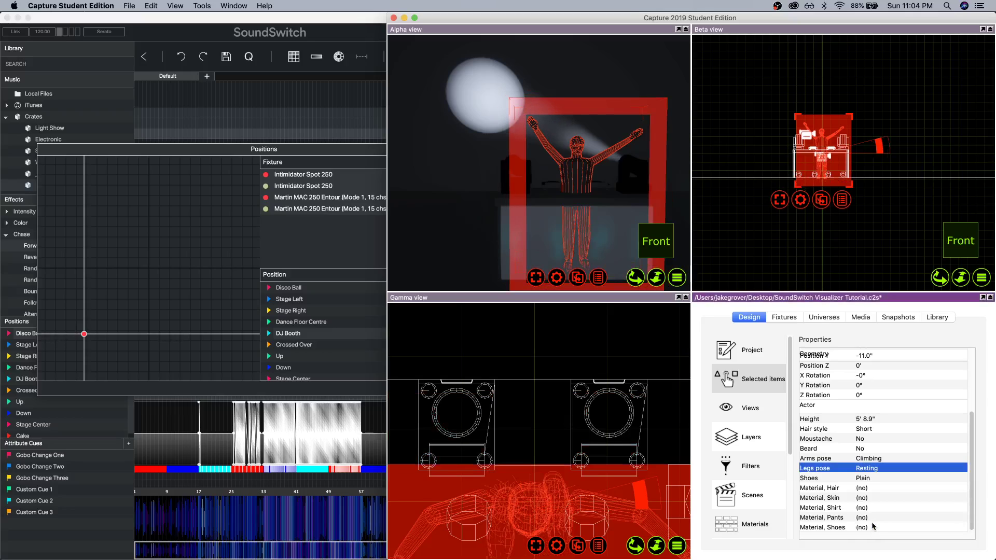
click(868, 460)
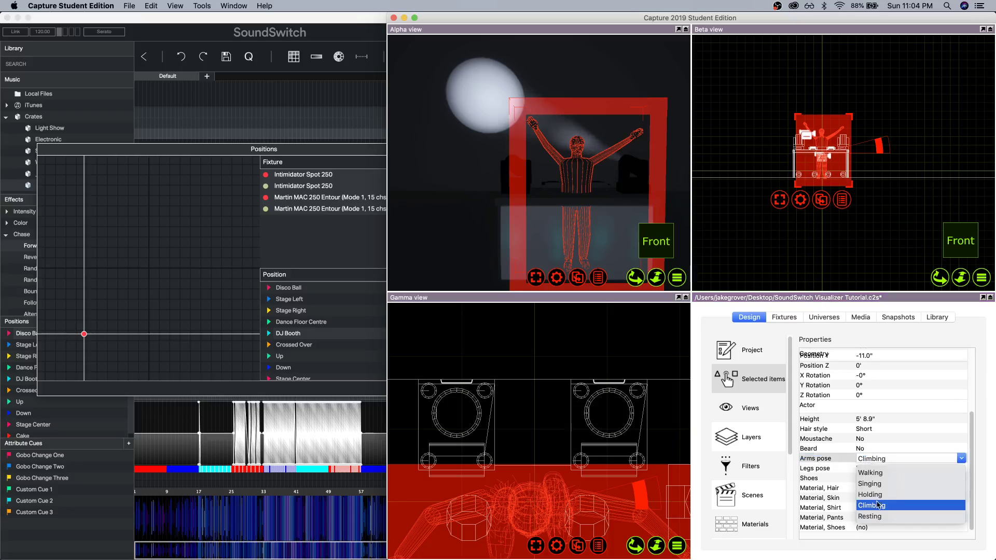
click(877, 516)
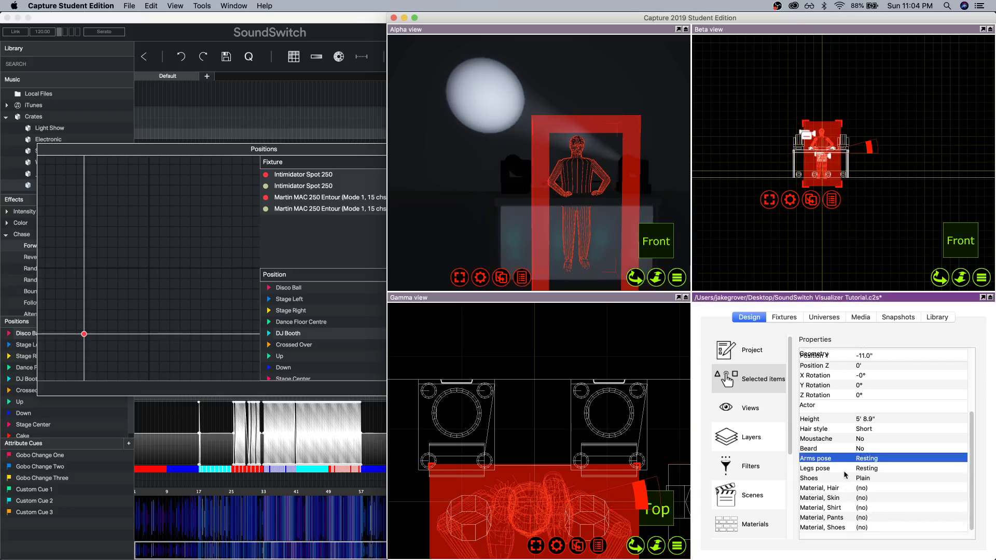
click(870, 480)
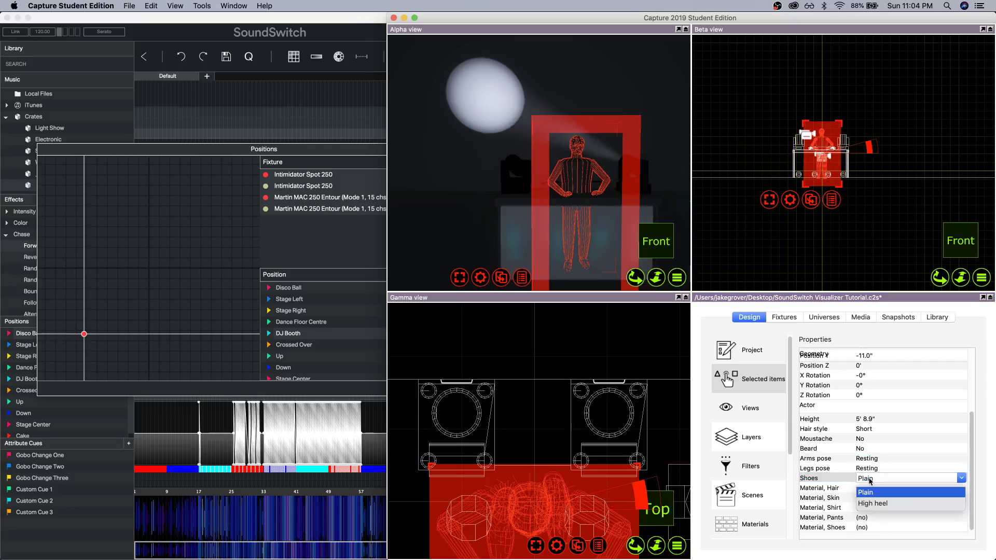
click(871, 494)
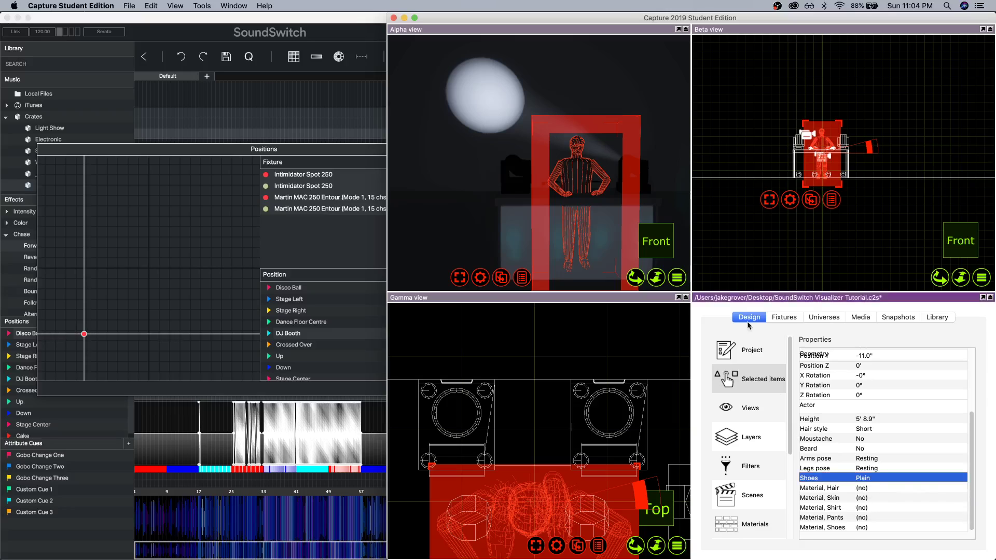
Raise the Alpha view's ambient lighting to about 81.6% in the view properties.
click(669, 179)
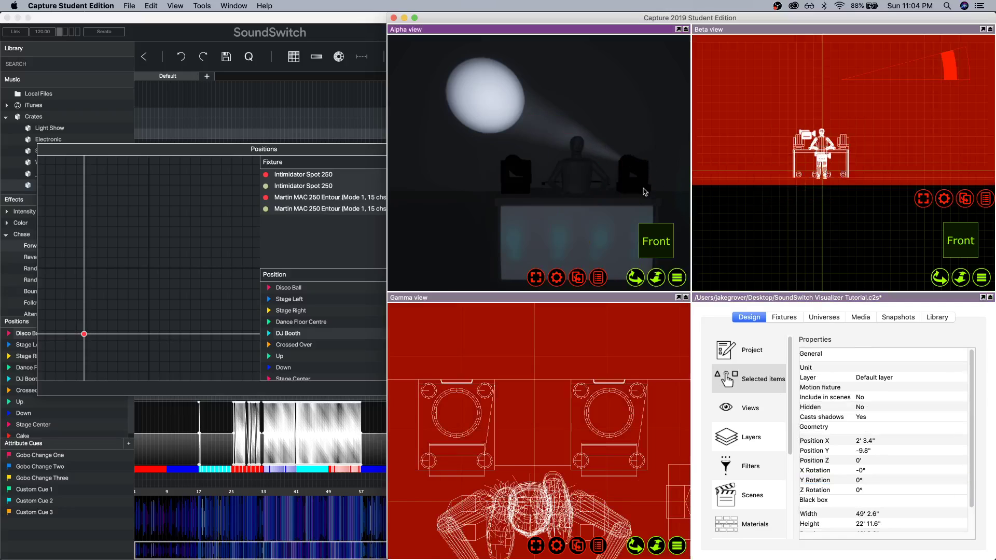
click(752, 410)
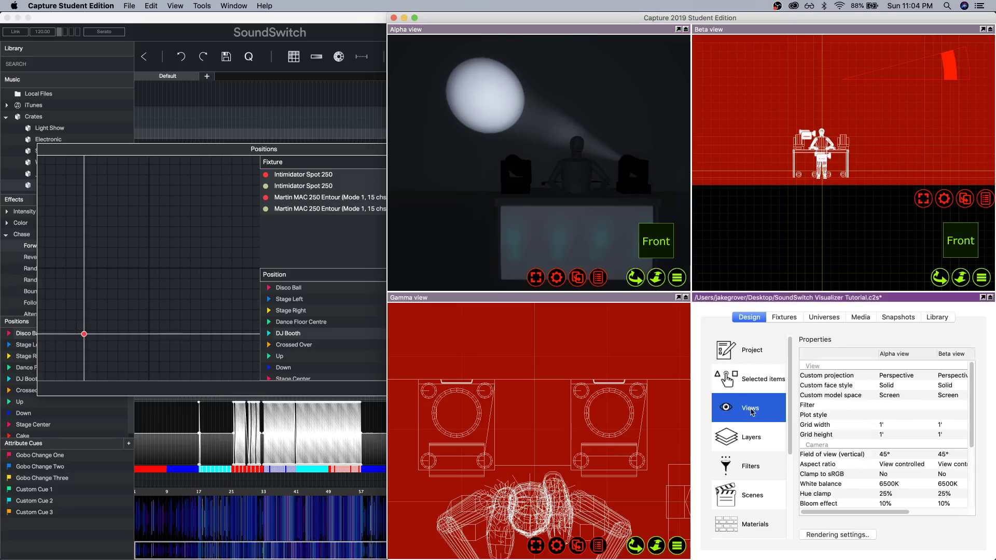
scroll(880, 474, down, 5)
click(888, 414)
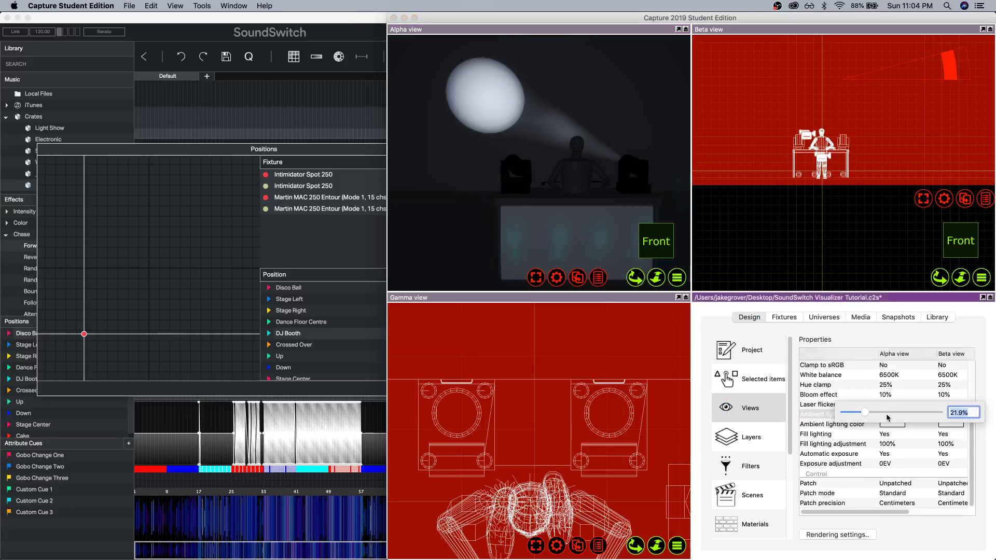
drag(869, 415, 925, 415)
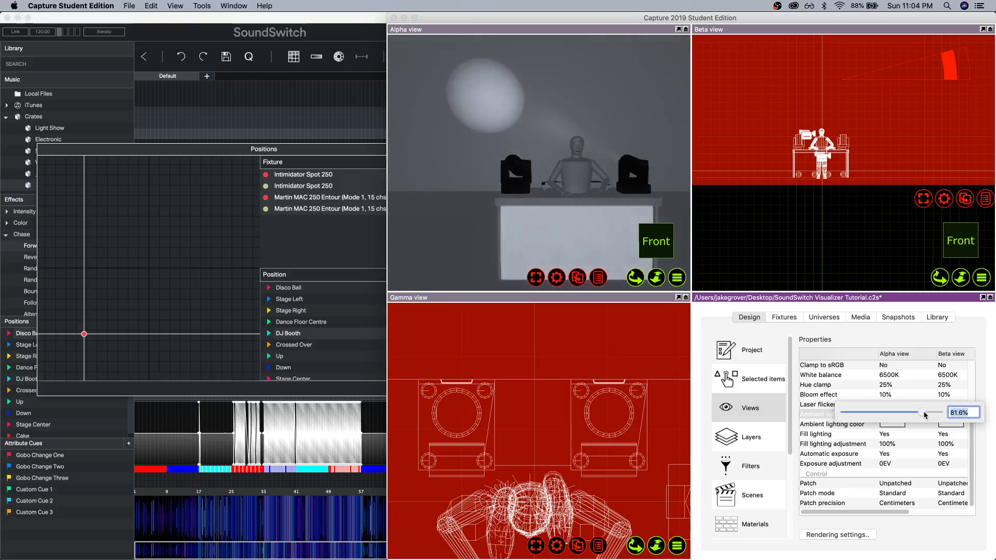
Switch to SoundSwitch, aim the moving heads inward so their beams cross for the Crossed Over position, and apply the edited positions.
click(648, 110)
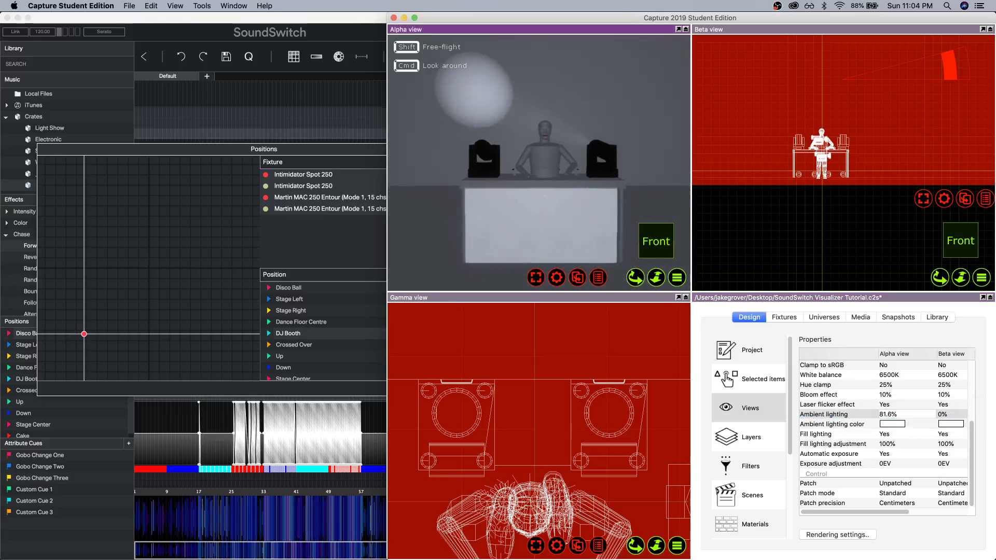
click(336, 245)
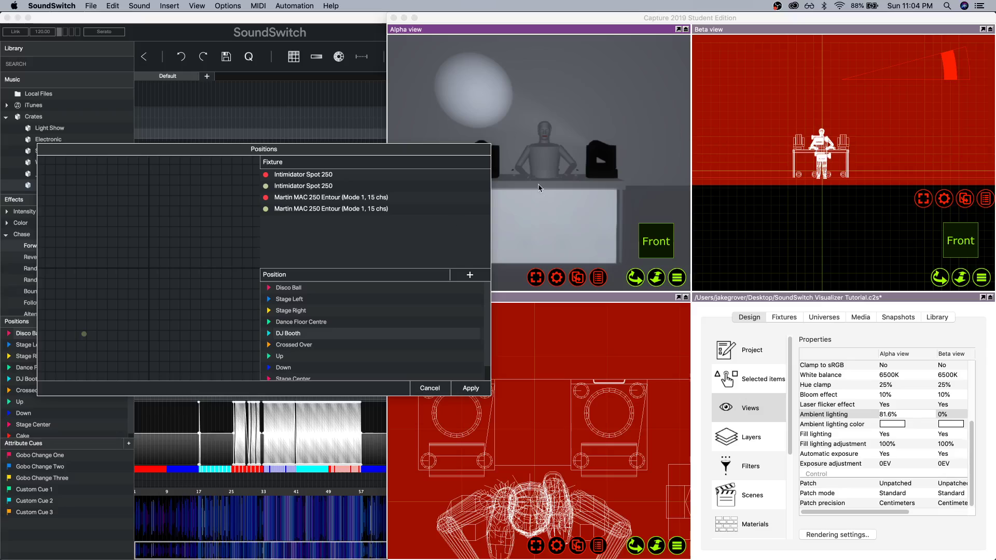
click(299, 346)
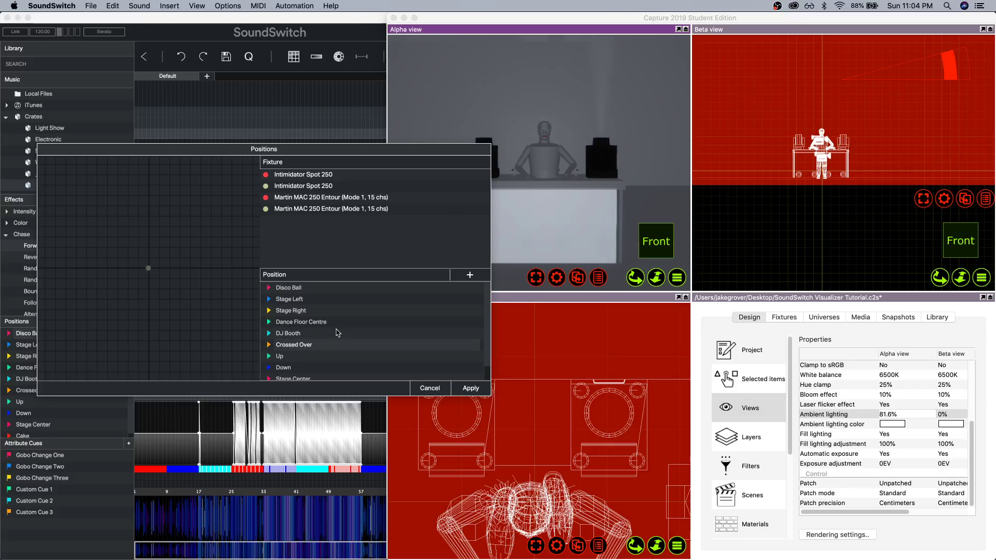
click(158, 314)
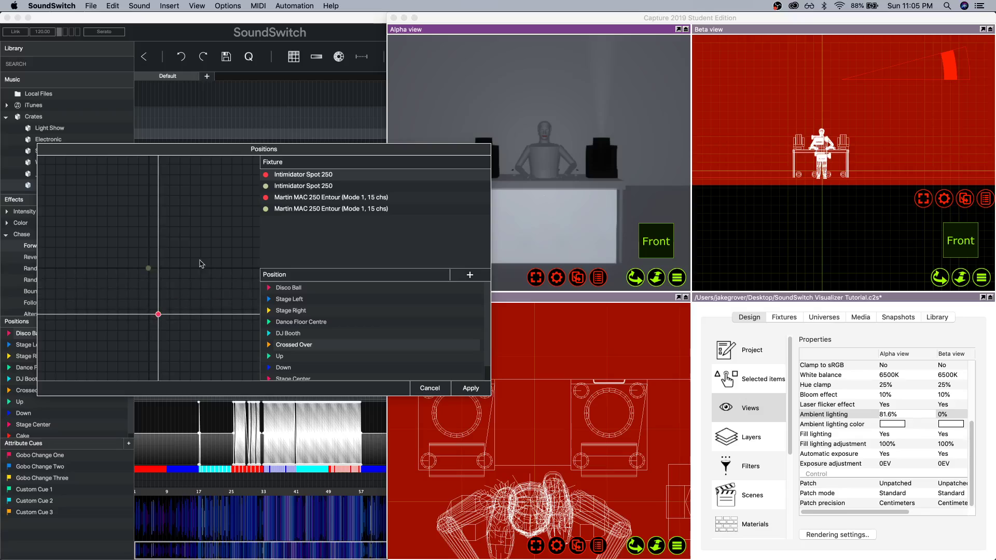
click(317, 210)
drag(146, 272, 157, 311)
shift+click(294, 177)
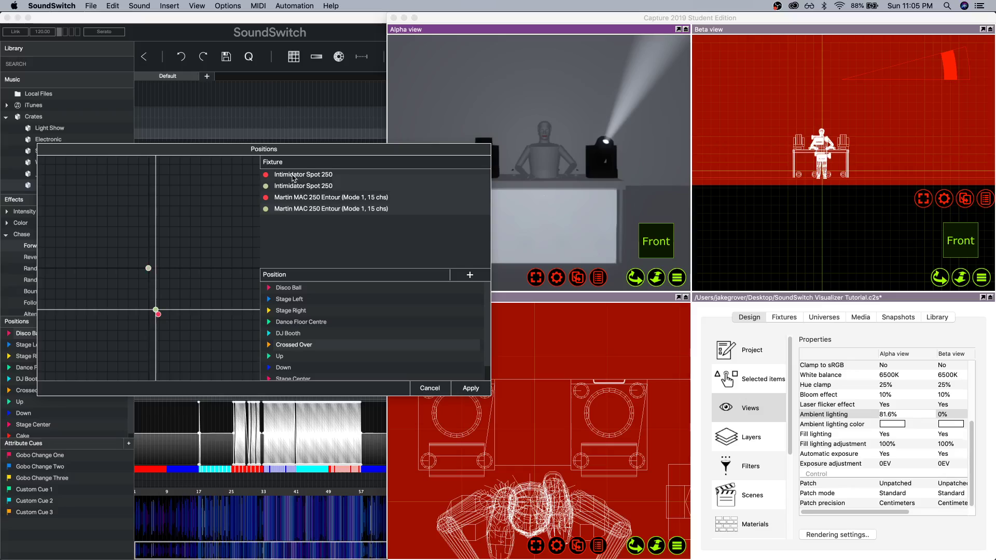
mouse_move(148, 268)
mouse_down()
mouse_move(145, 312)
mouse_move(122, 311)
mouse_up()
click(578, 204)
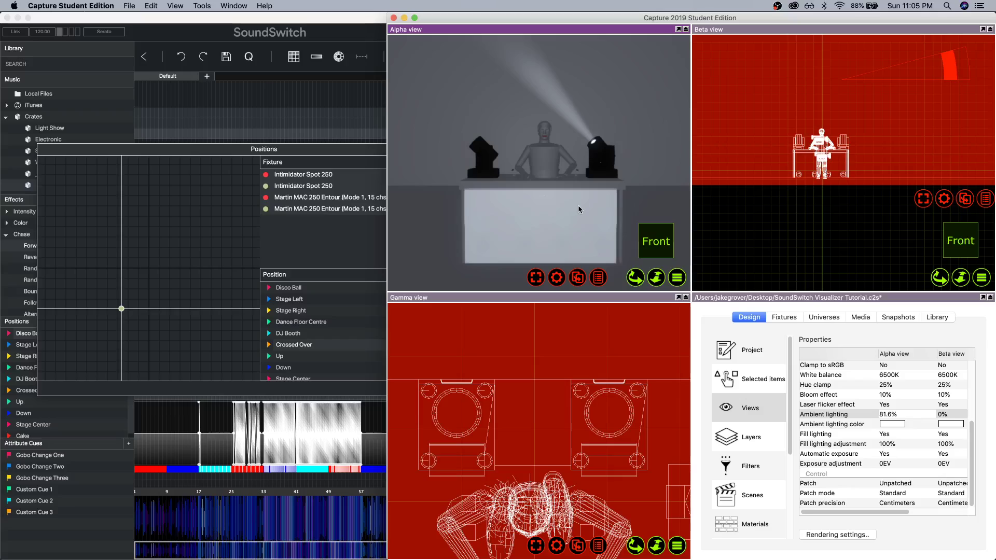
click(574, 209)
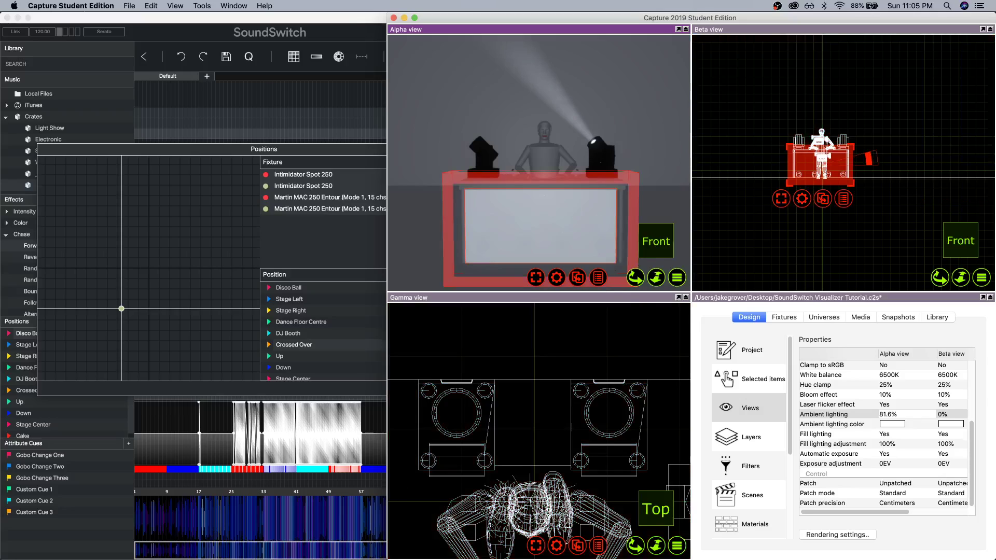
click(222, 419)
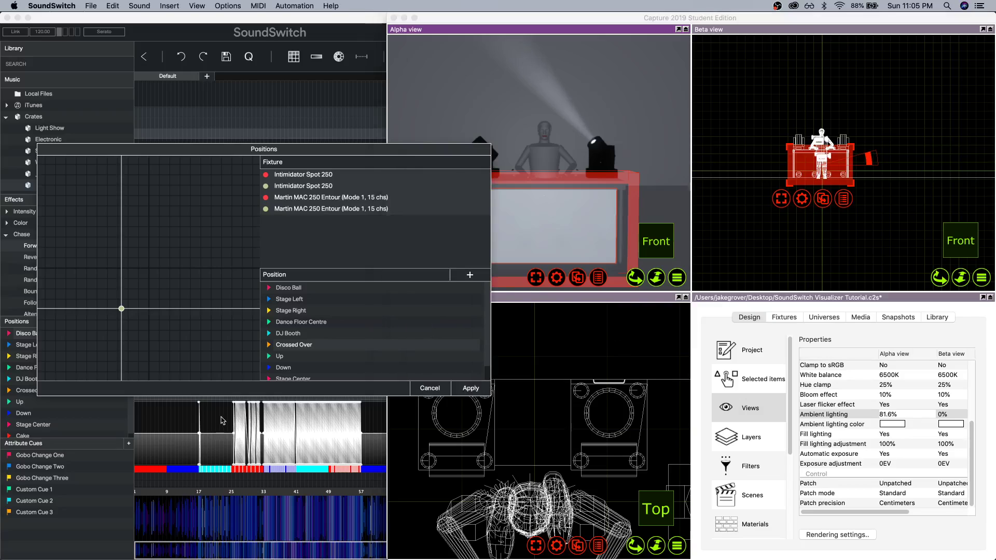
click(470, 388)
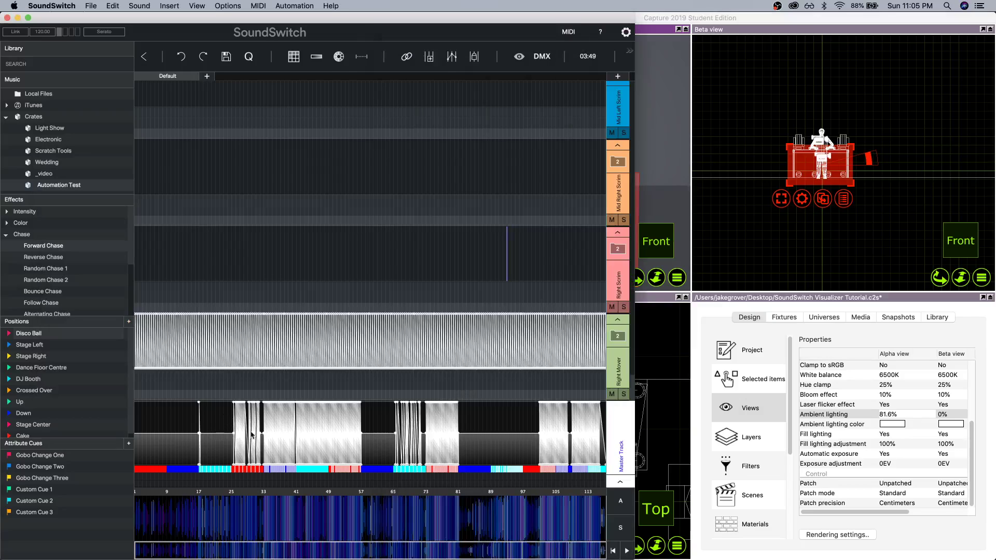
Switch to Capture, duplicate the scrim on the booth's front, and move the copy forward, clear of the booth.
click(668, 180)
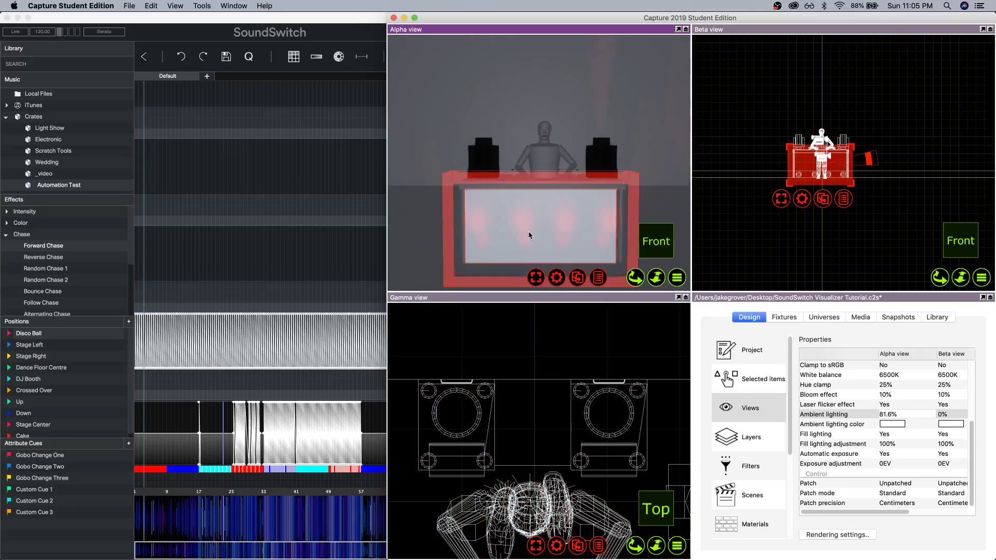
scroll(502, 232, down, 5)
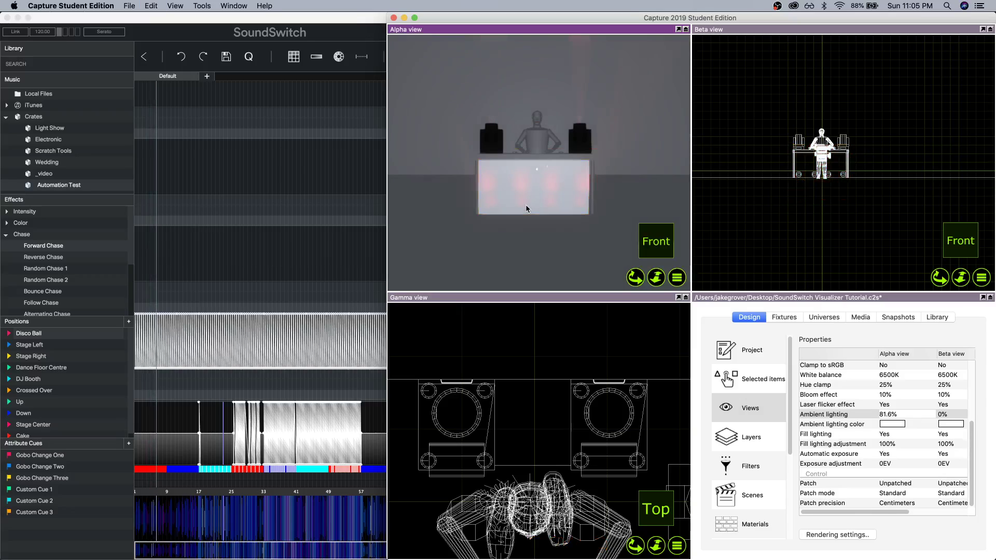
mouse_move(556, 182)
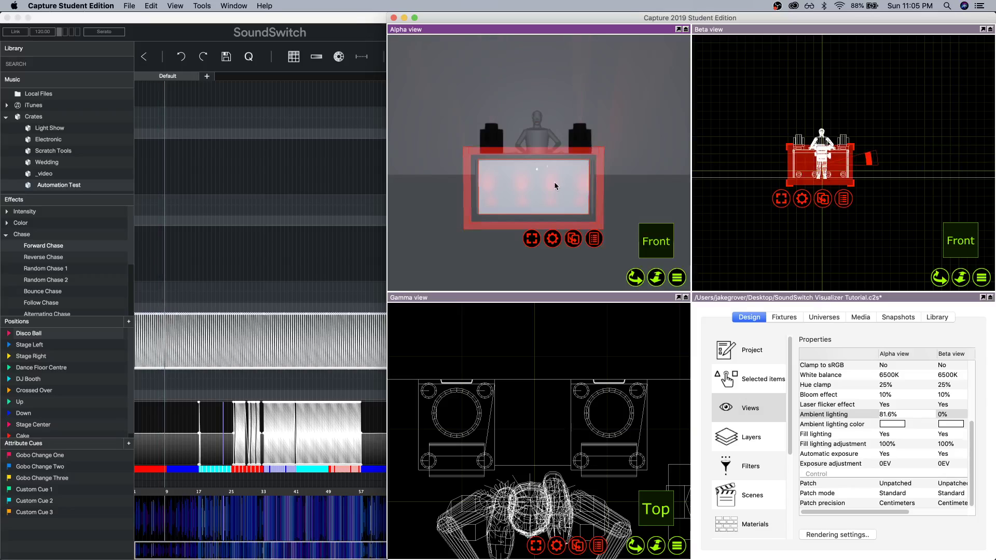
key(super+c)
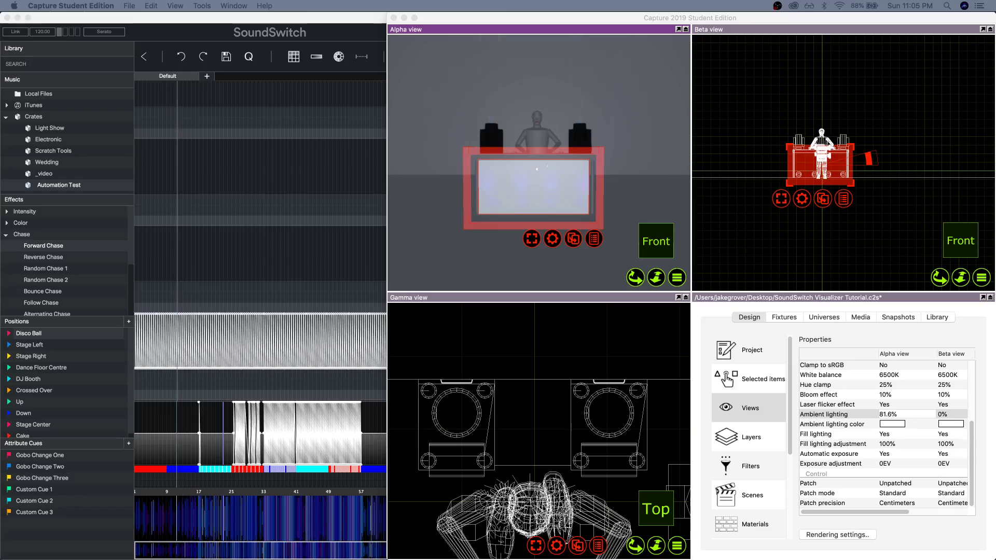
key(super+v)
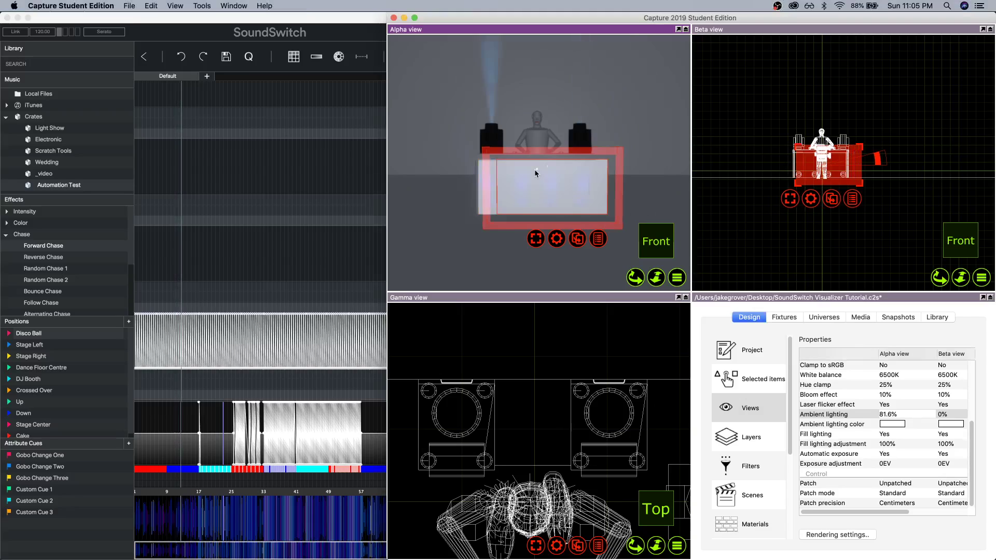
scroll(539, 431, down, 5)
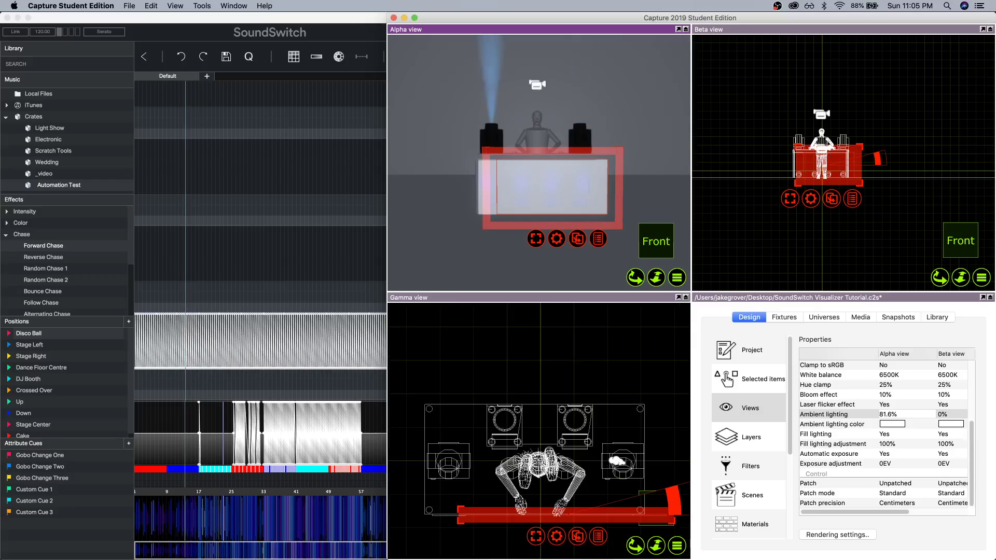
scroll(539, 431, down, 3)
drag(542, 434, 514, 518)
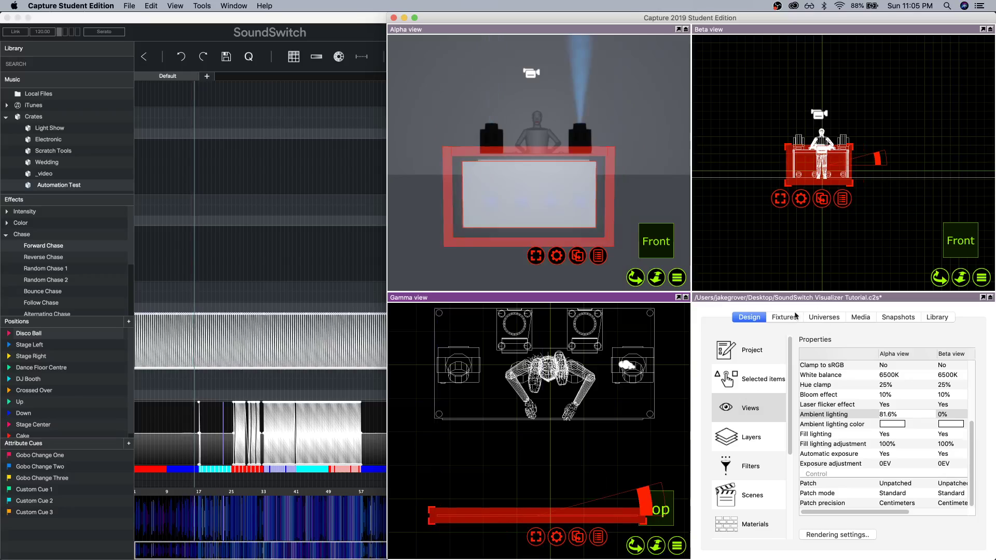
Set the copied scrim's width to 2' and its height to 40 inches (3' 4").
click(760, 384)
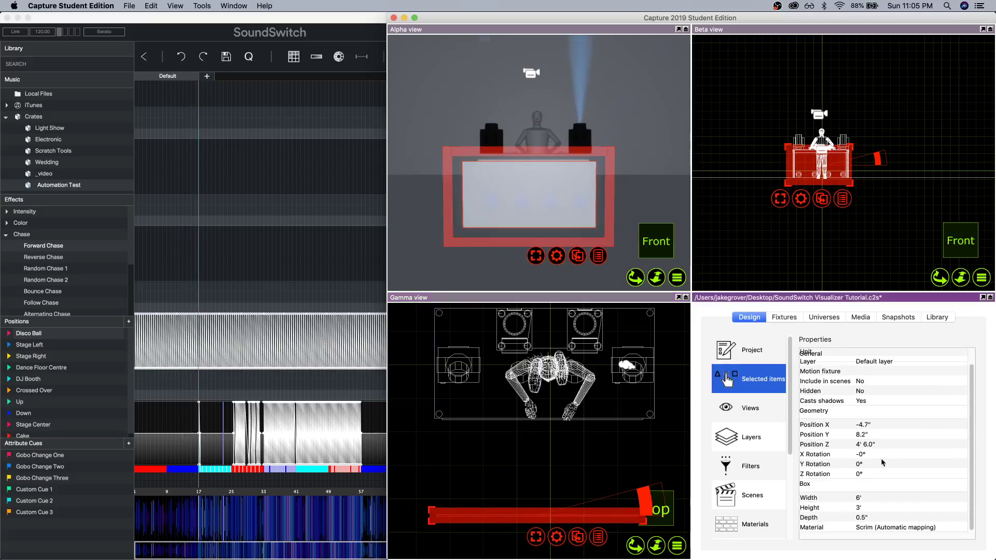
double_click(867, 502)
text(2)
key(Return)
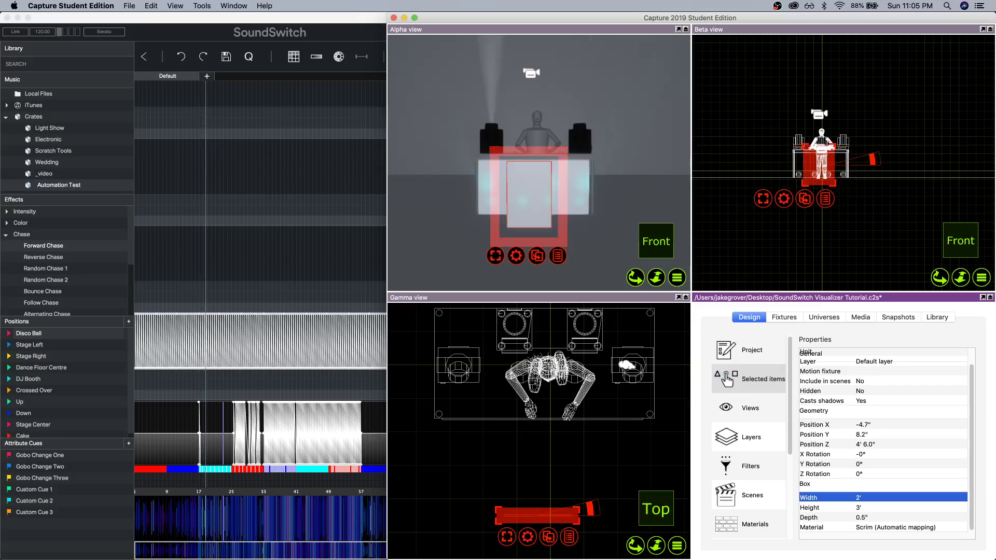
double_click(867, 507)
text(40)
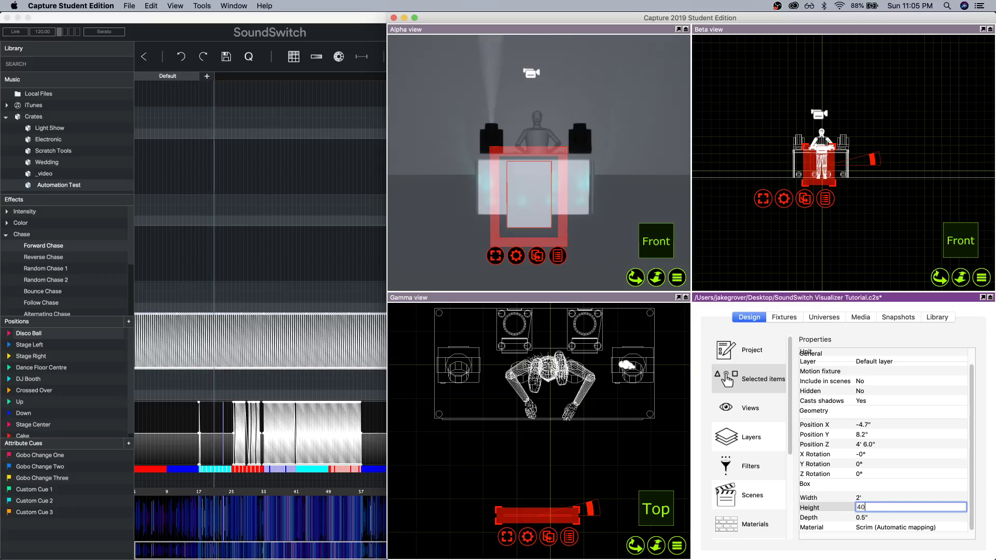
key(Return)
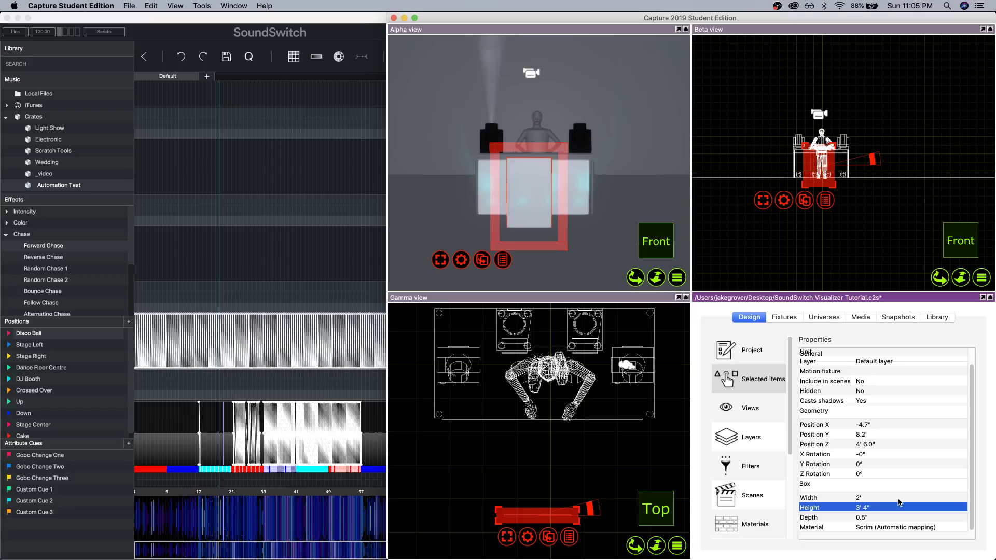
Add four new materials to the project's materials list.
click(751, 525)
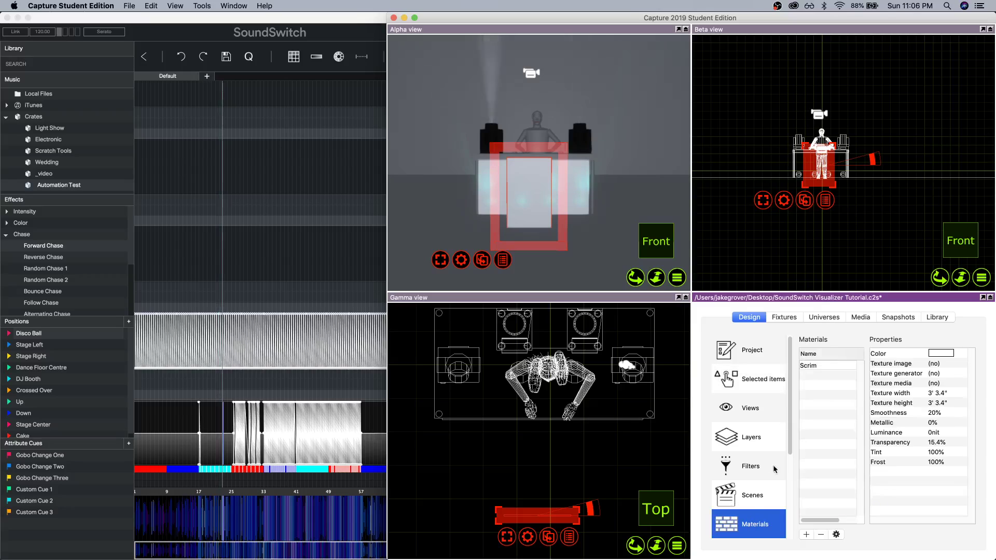
click(806, 535)
click(806, 535)
click(805, 535)
click(806, 535)
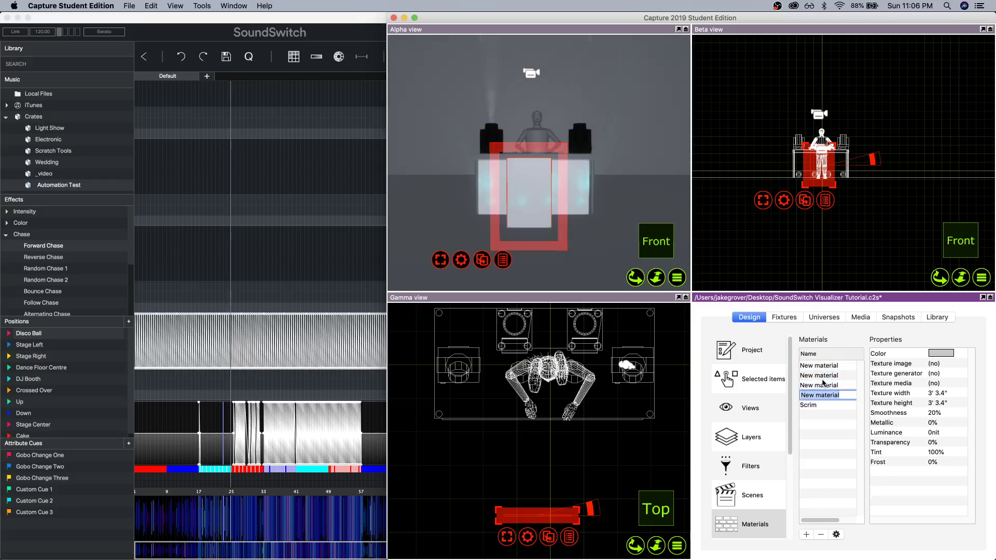
Rename the four new materials as Scrim L, Scrim CL, Scrim CR and Scrim R.
double_click(830, 365)
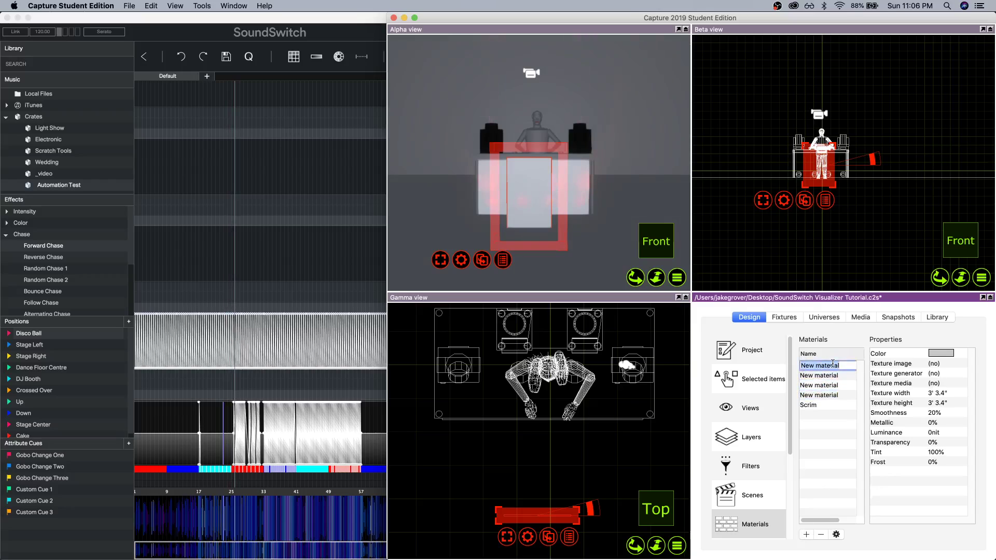
text(Scrim L)
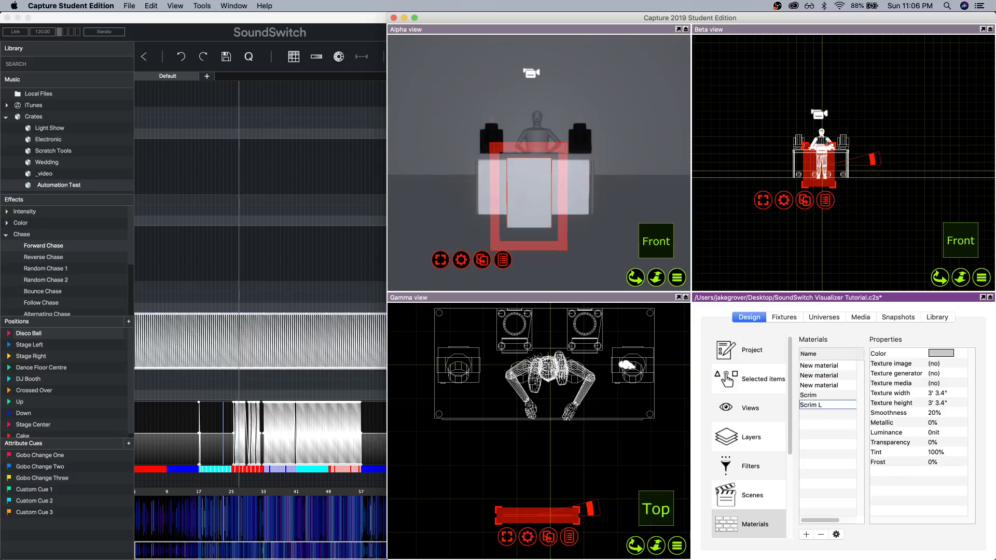
double_click(830, 367)
text(S)
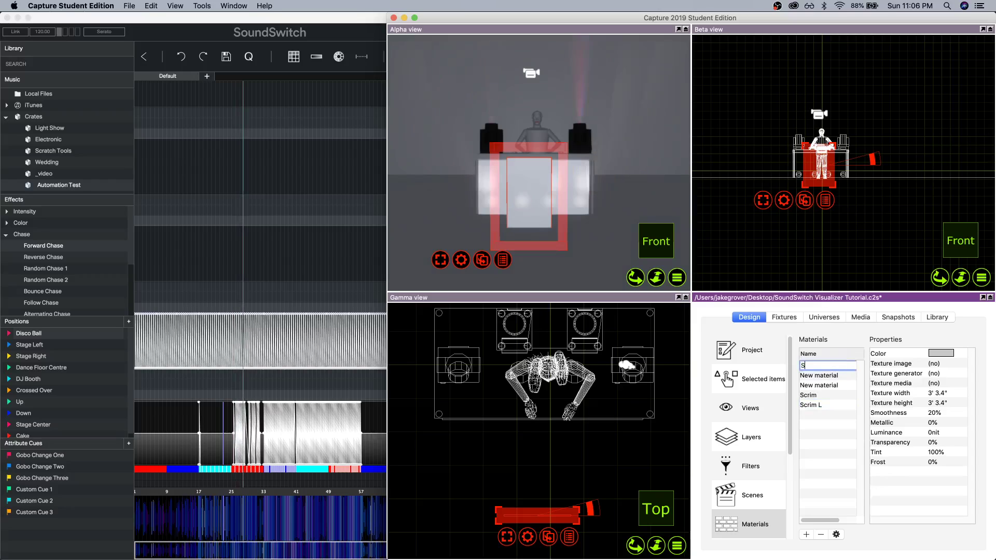
text(crim CL)
key(Return)
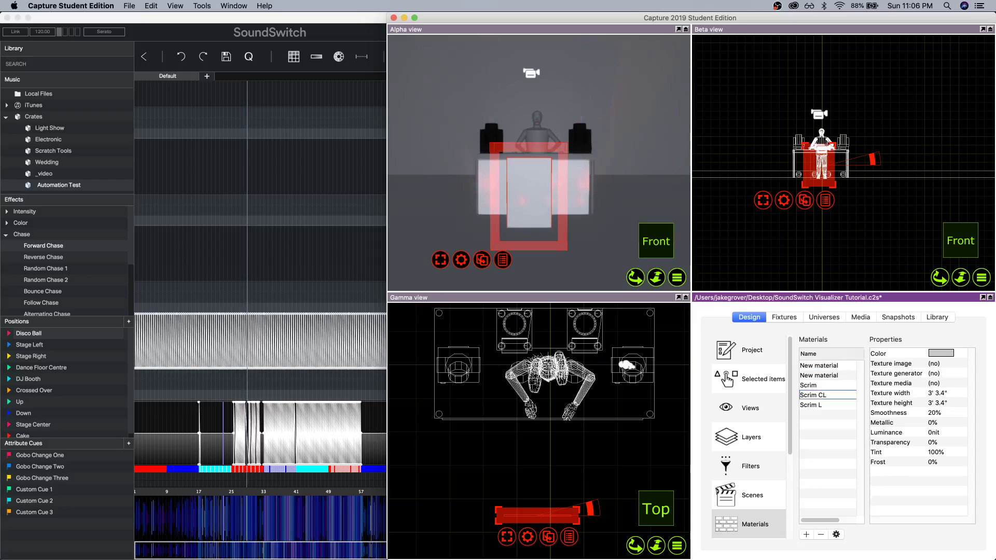
double_click(832, 365)
text(Scrim CR)
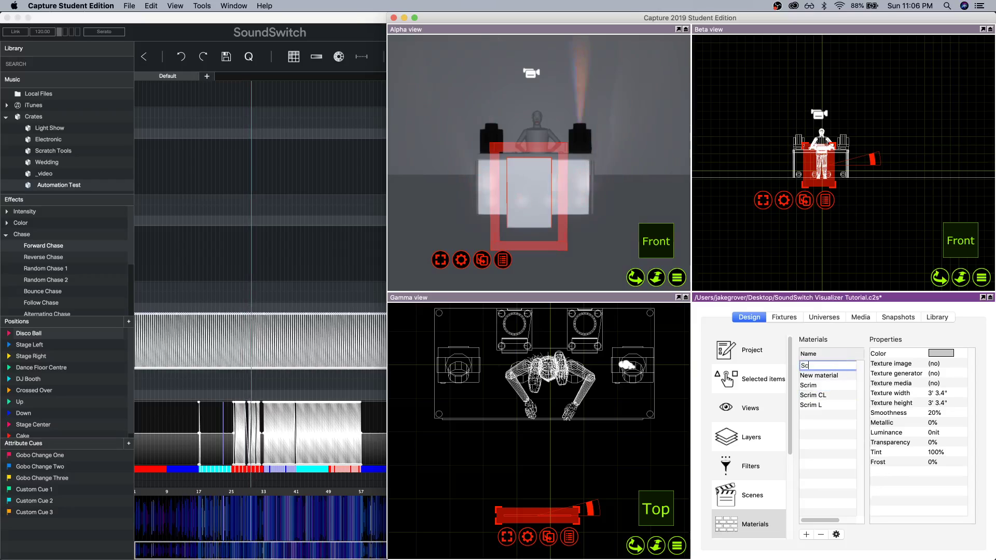
key(Return)
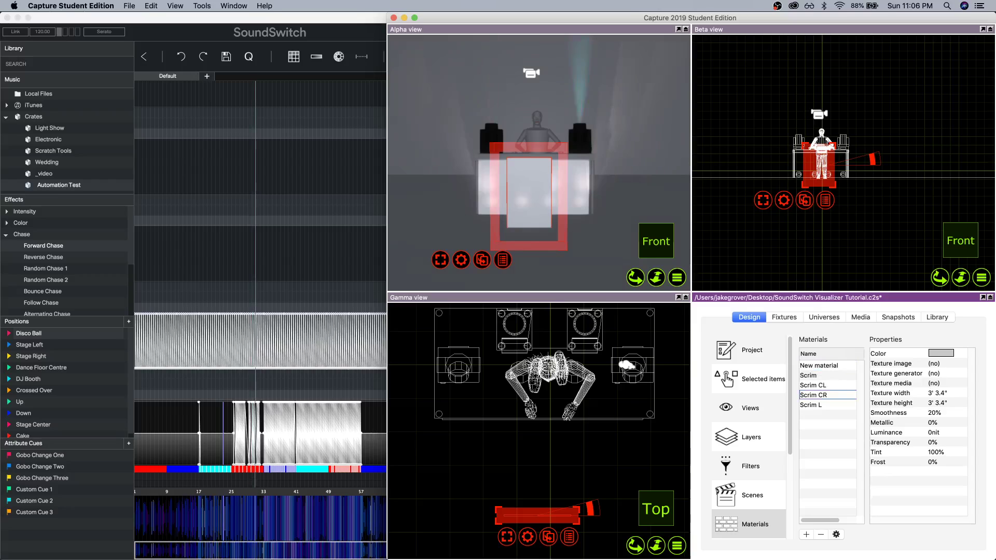
double_click(829, 366)
text(Scrim R)
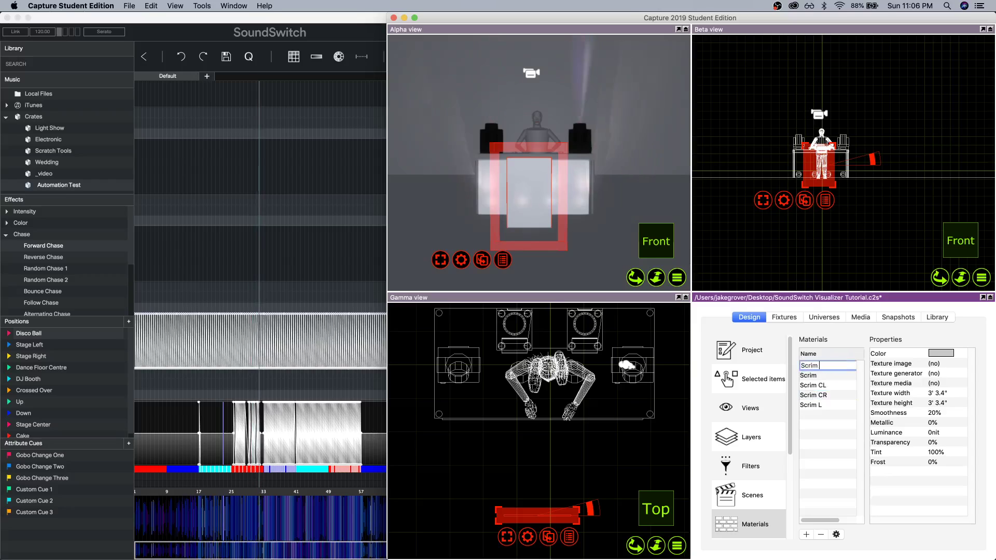
key(Return)
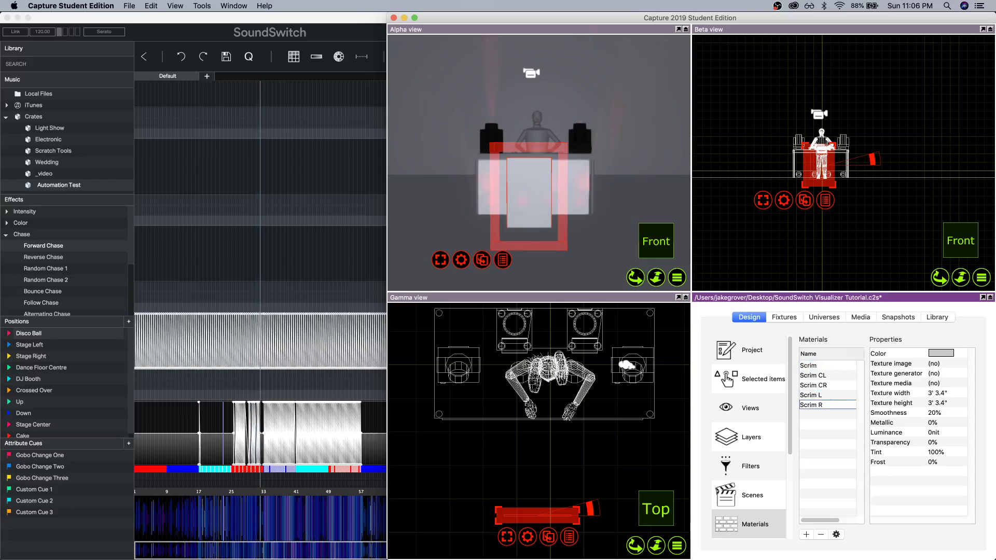
Rename the Scrim L, Scrim CL, Scrim CR and Scrim R materials as Scrim 1, Scrim 2, Scrim 3 and Scrim 4.
double_click(823, 395)
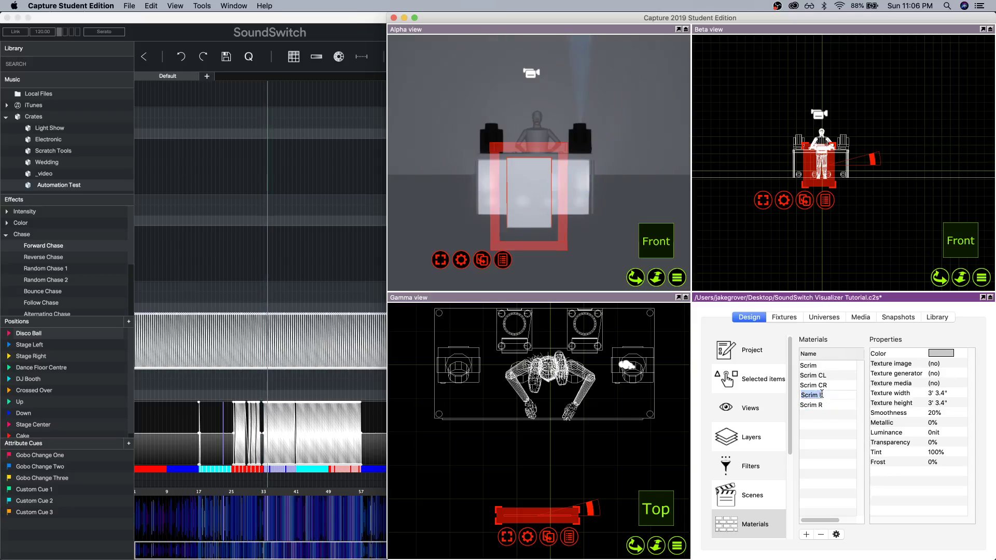
text(Scrim 1)
key(Return)
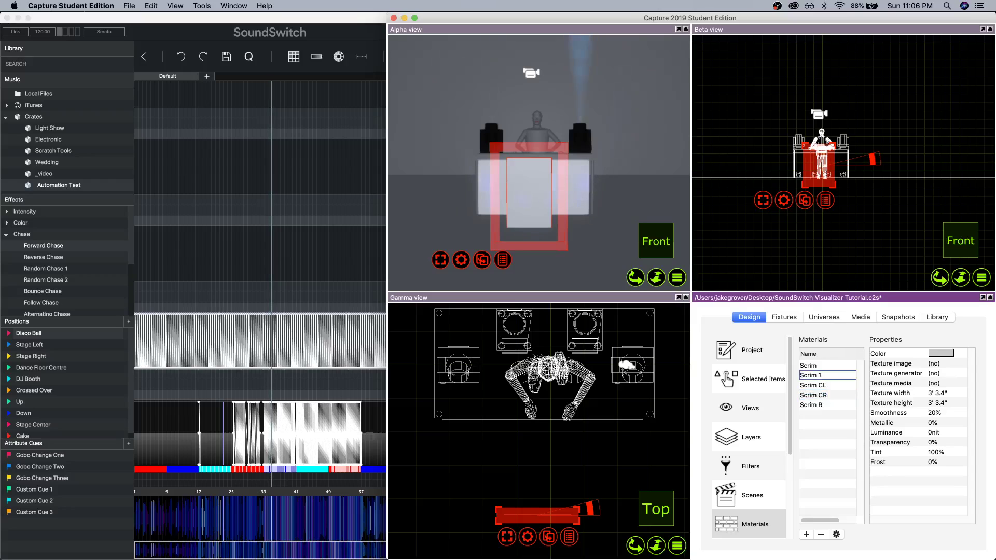
double_click(828, 385)
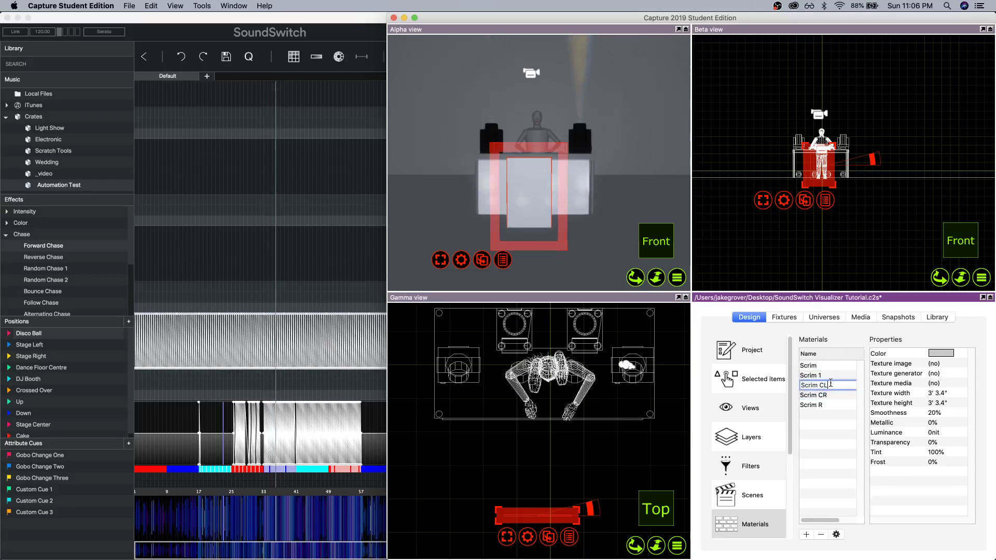
text(Scrim 2)
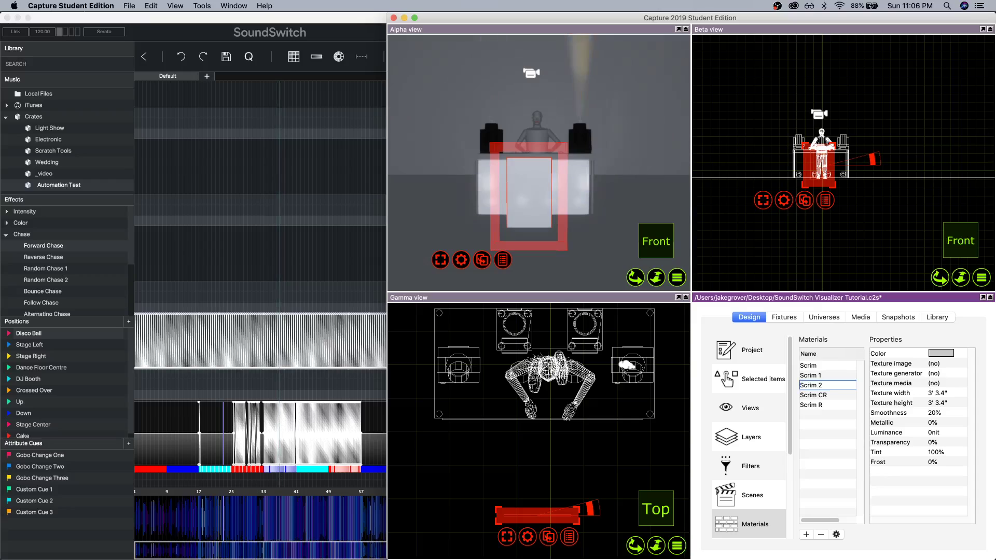
key(Return)
double_click(830, 395)
text(Scrim 3)
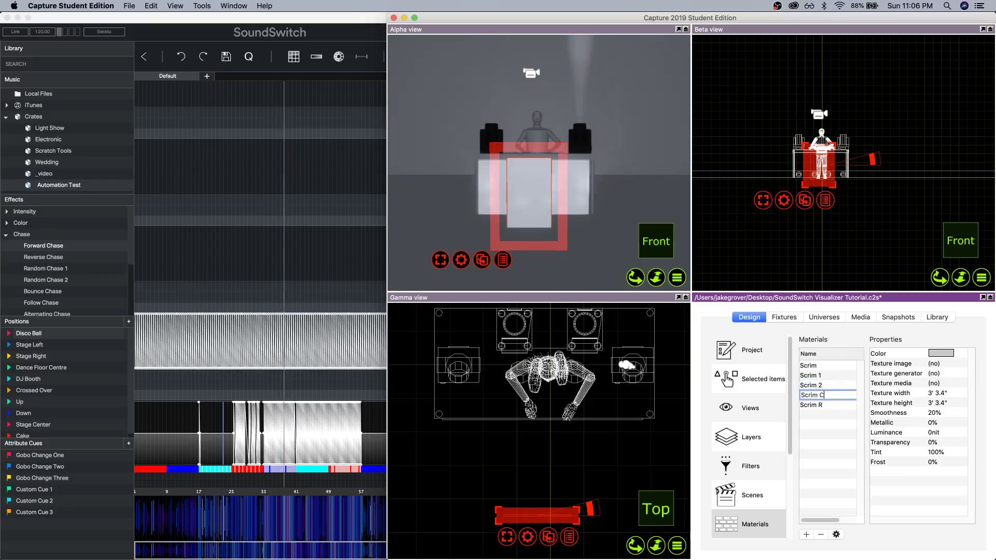
key(Return)
double_click(841, 403)
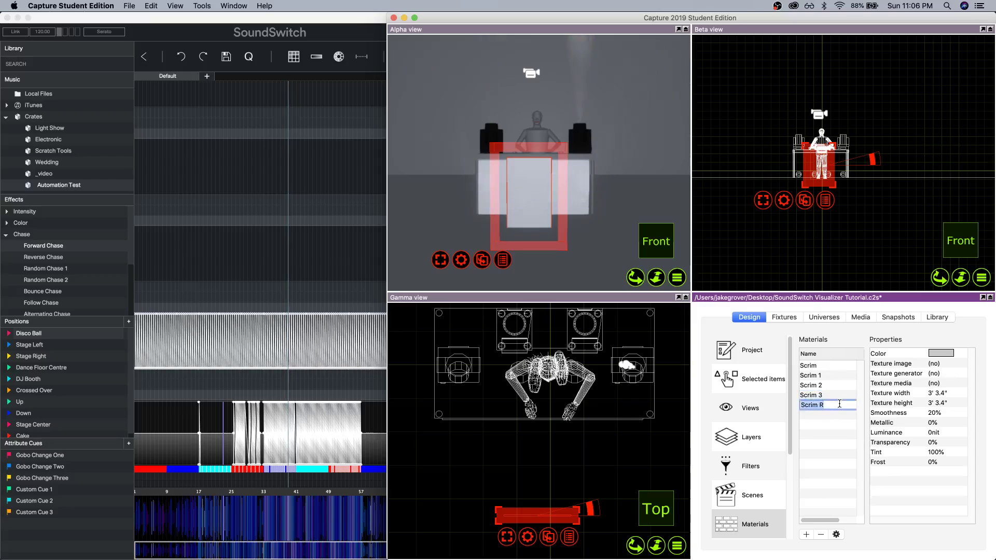
click(840, 404)
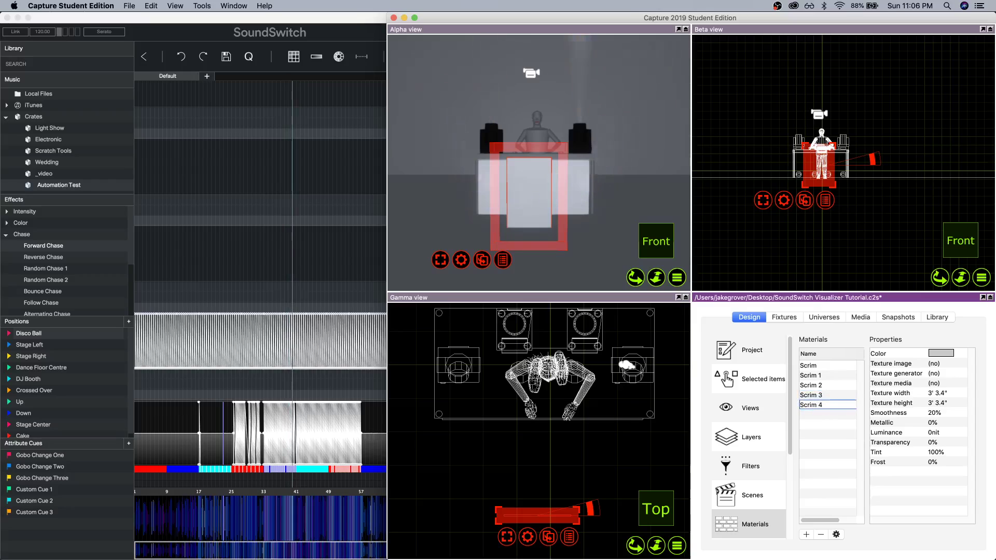
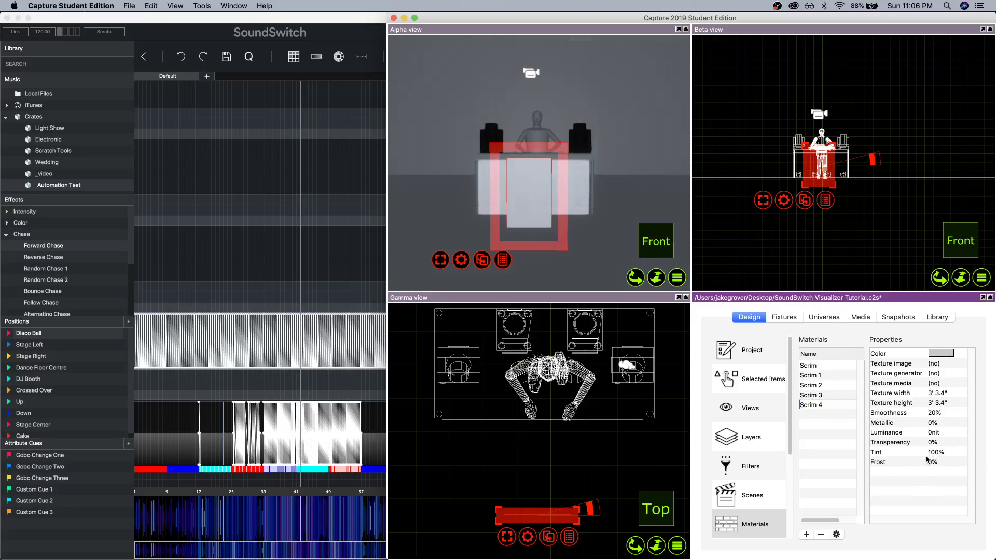
Add a texture generator to the Scrim 1 material with a matrix of 1 column and 1 row.
click(934, 374)
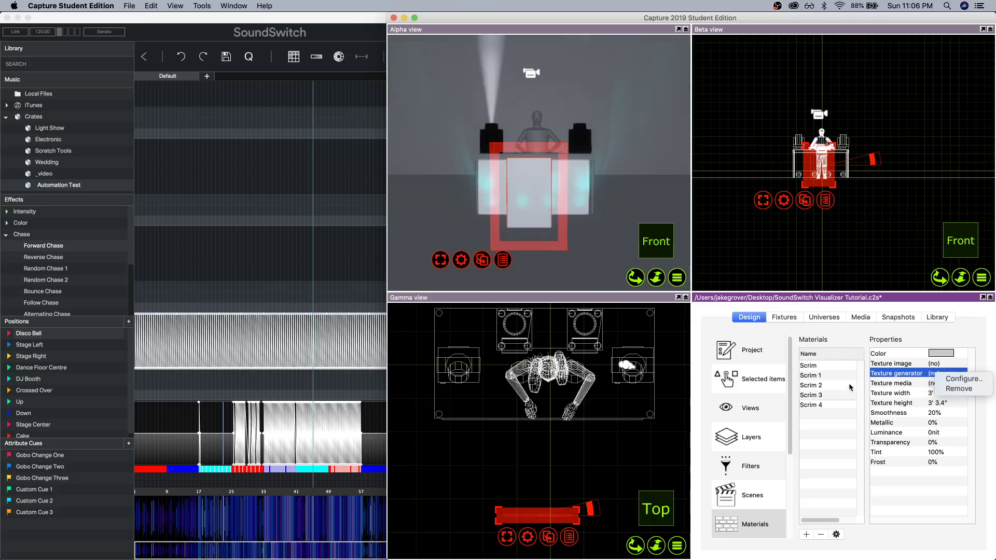
click(953, 379)
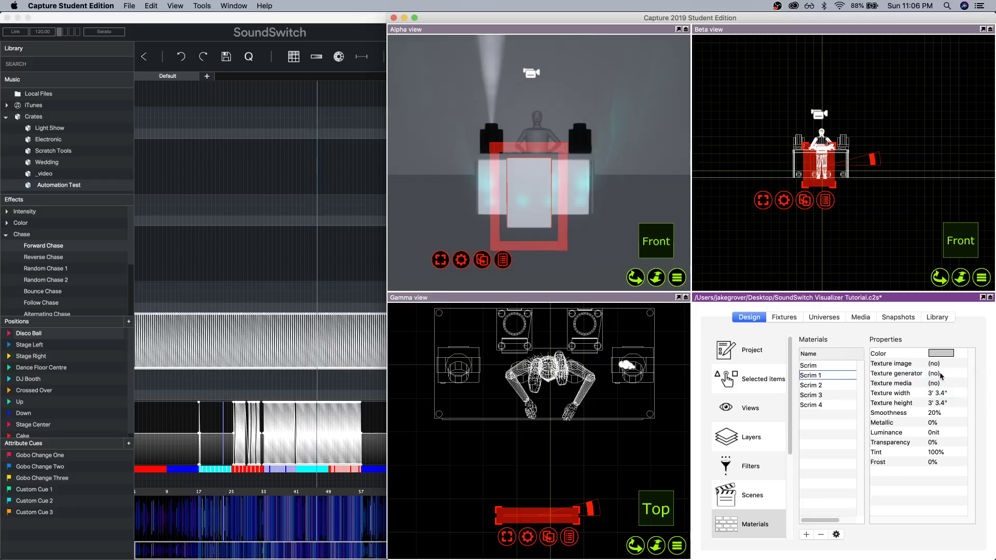
click(957, 377)
click(960, 383)
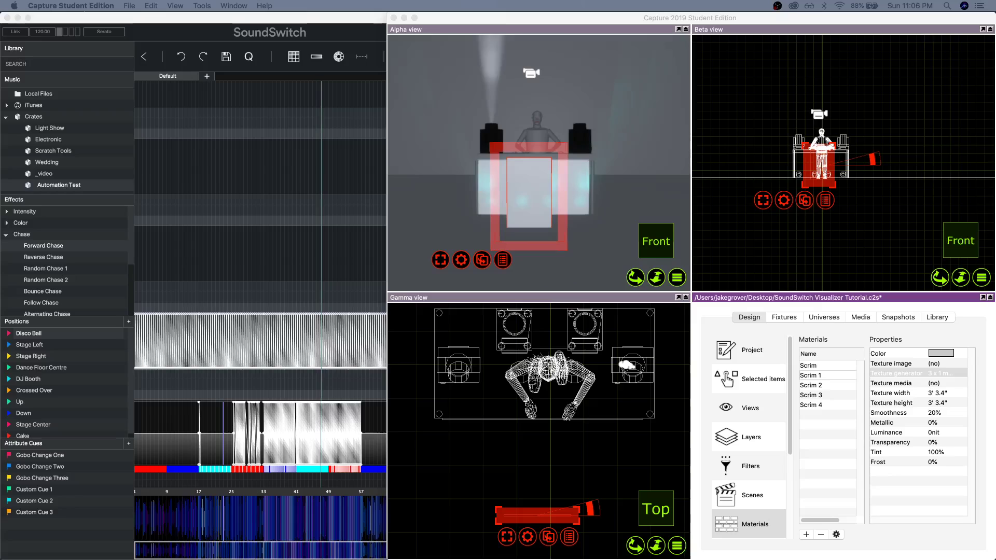
drag(917, 373, 689, 193)
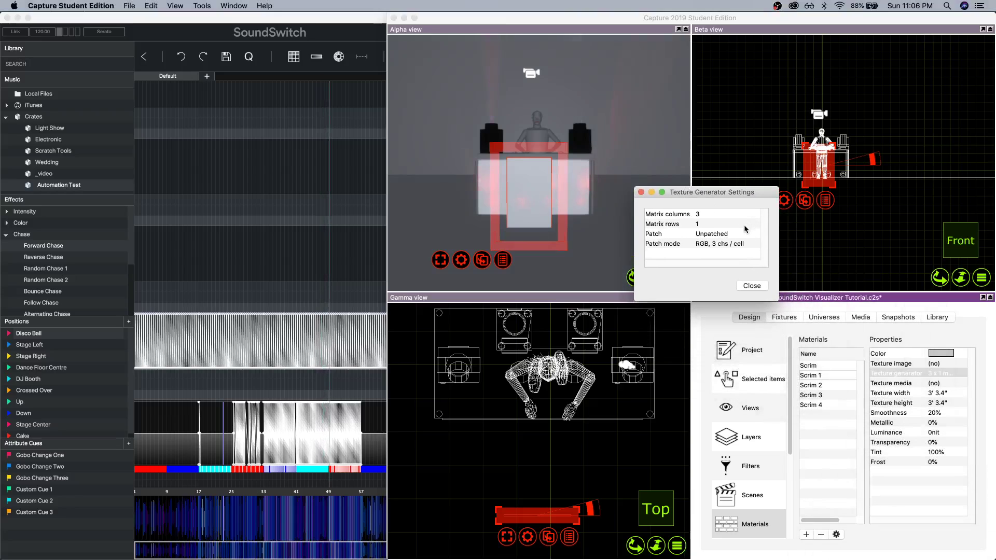
click(699, 214)
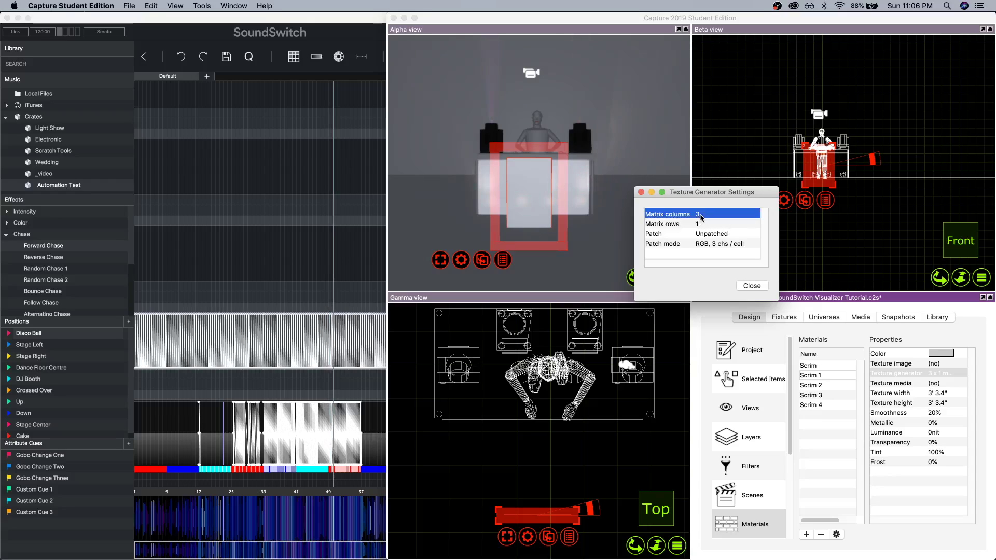
text(1)
click(709, 226)
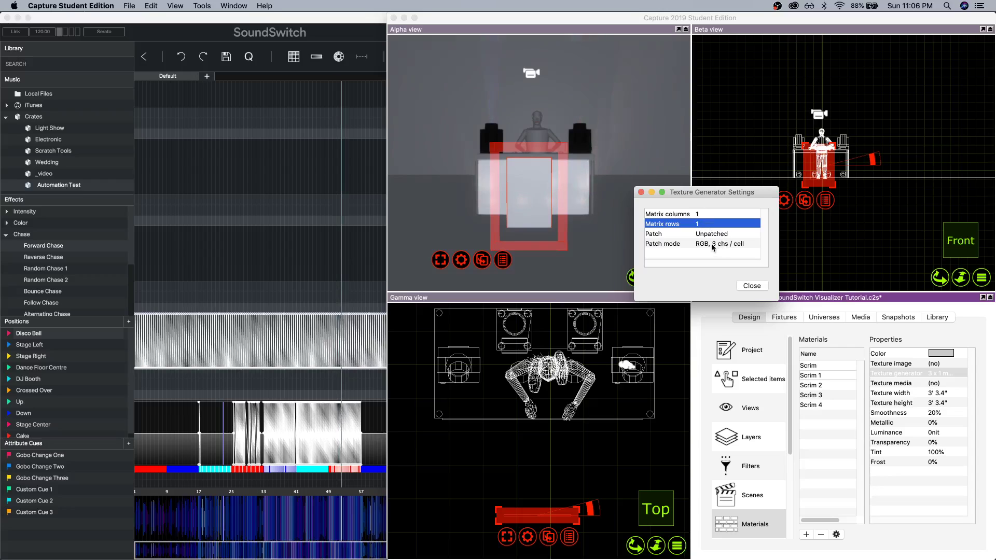
Set the Scrim 1 texture generator's patch mode to WRGB, 4 chs / cell, and patch it to B.100.
click(714, 246)
click(712, 247)
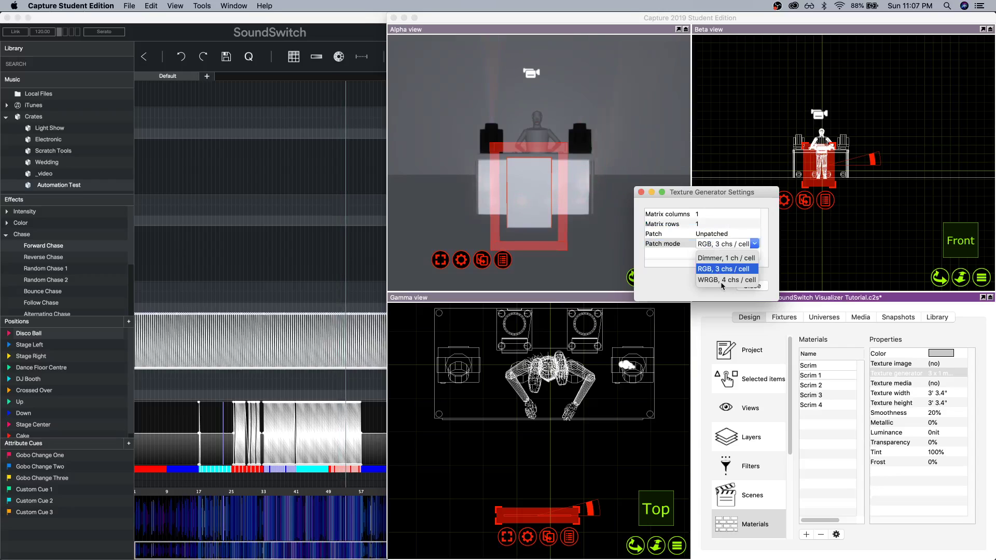
click(717, 255)
click(719, 235)
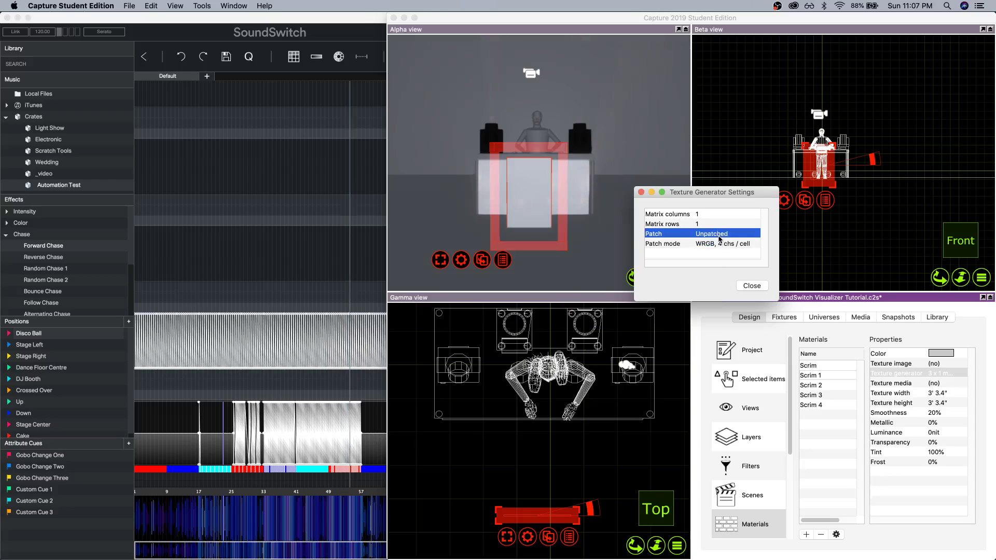
click(719, 239)
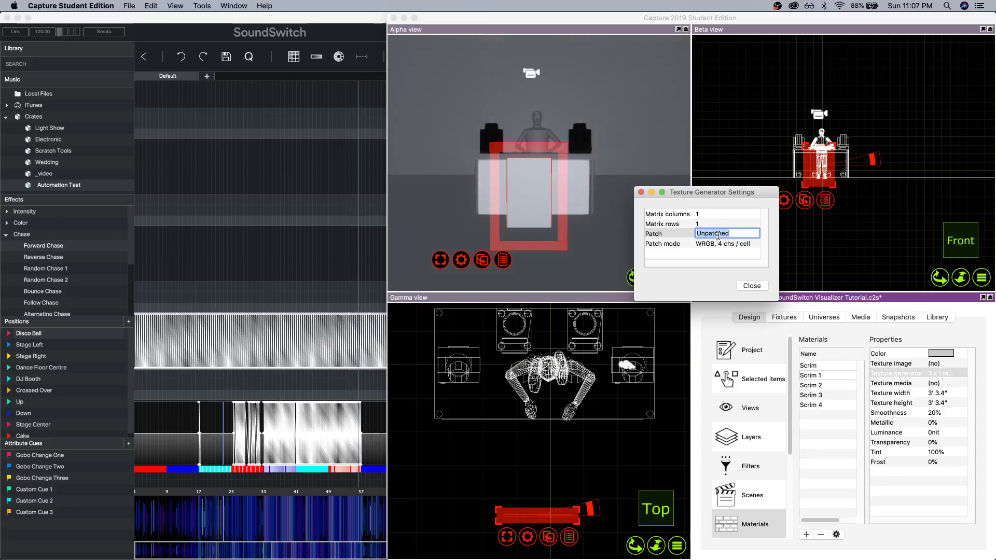
text(B)
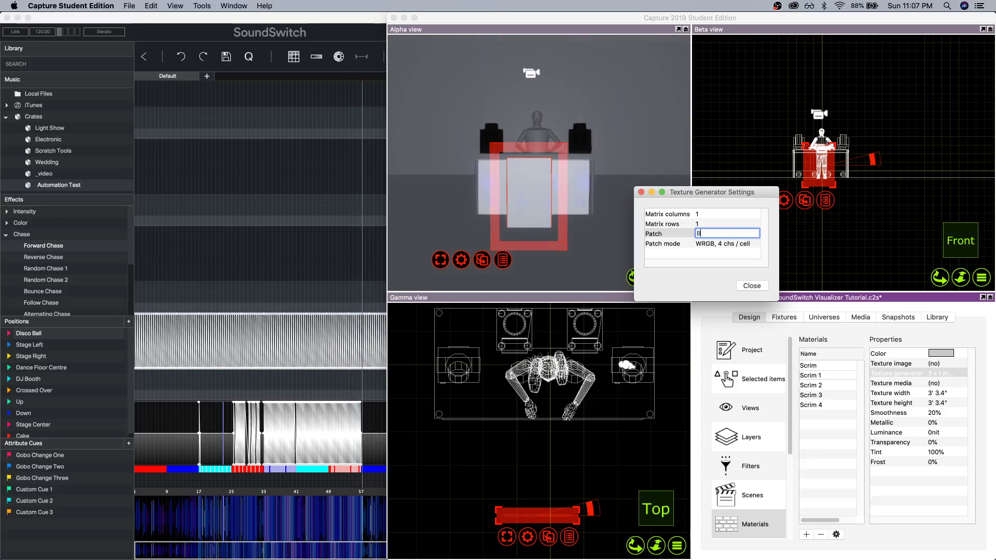
text(.100)
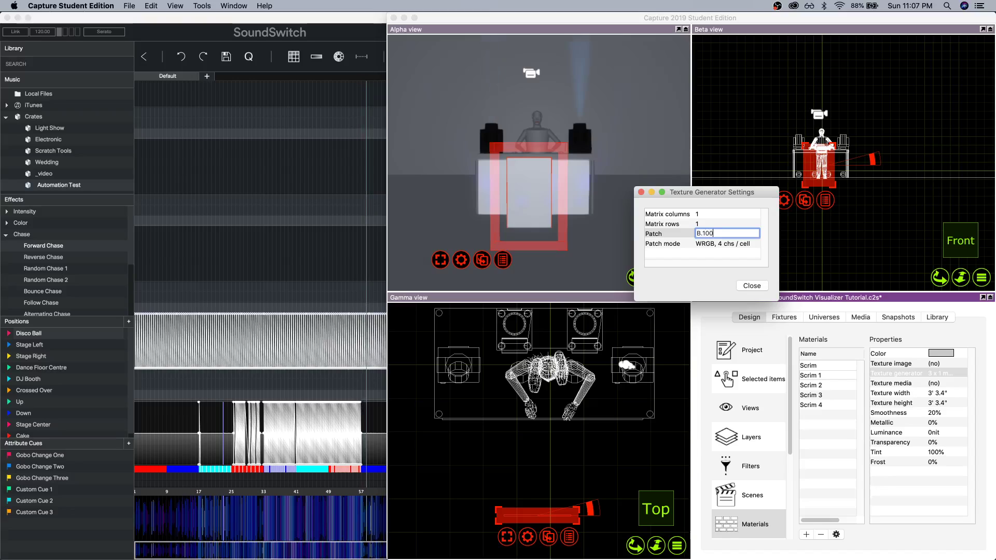
key(Return)
click(752, 286)
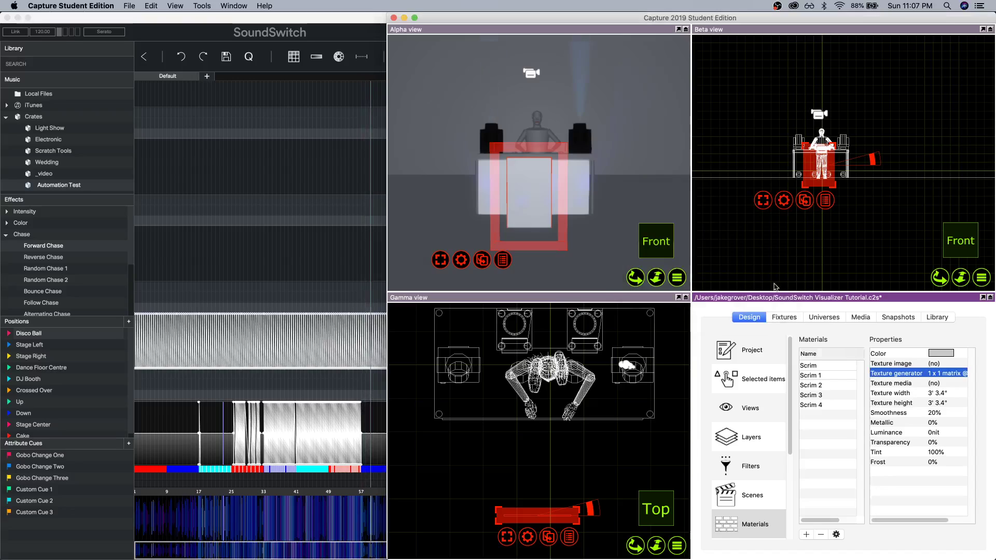
Add a texture generator to the Scrim 2 material with a matrix of 1 column and 1 row.
click(825, 388)
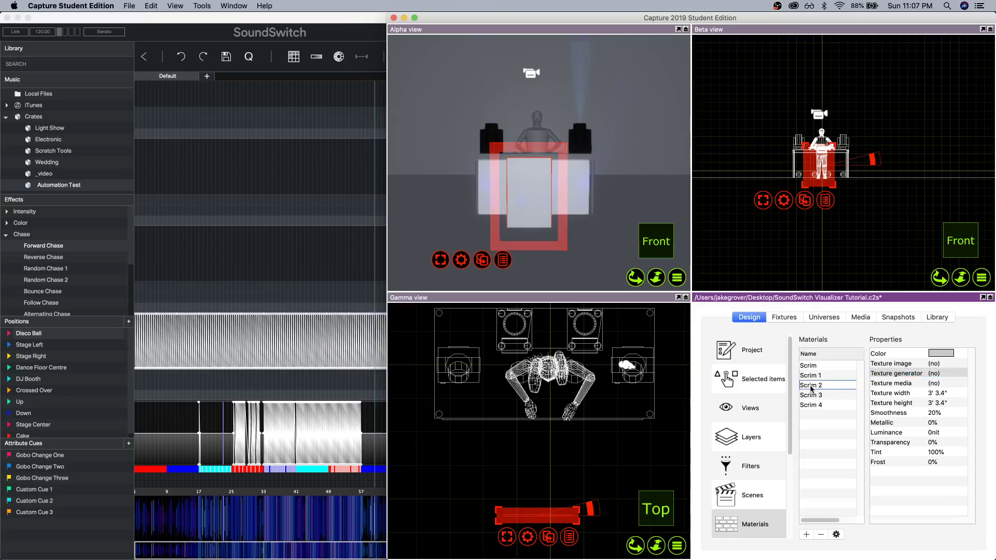
click(934, 374)
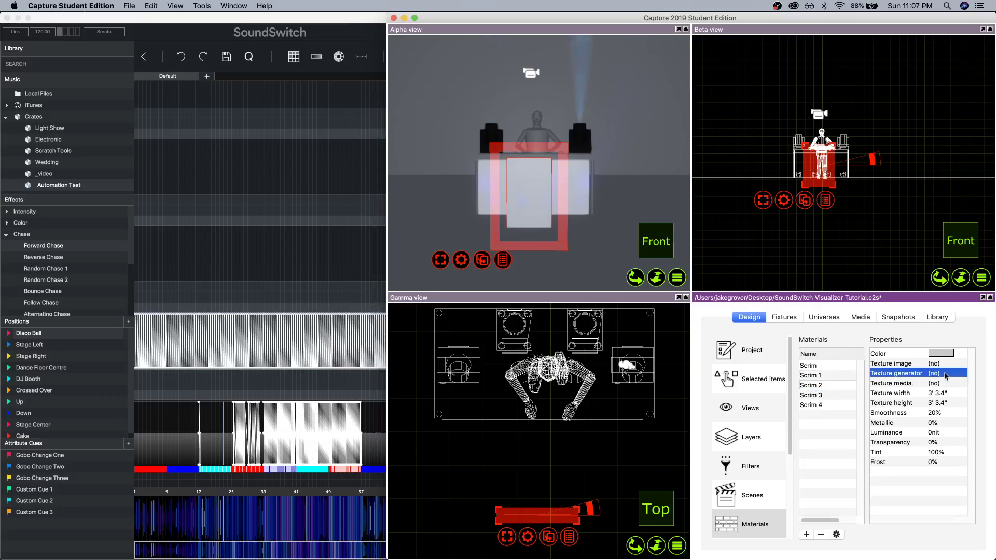
click(951, 381)
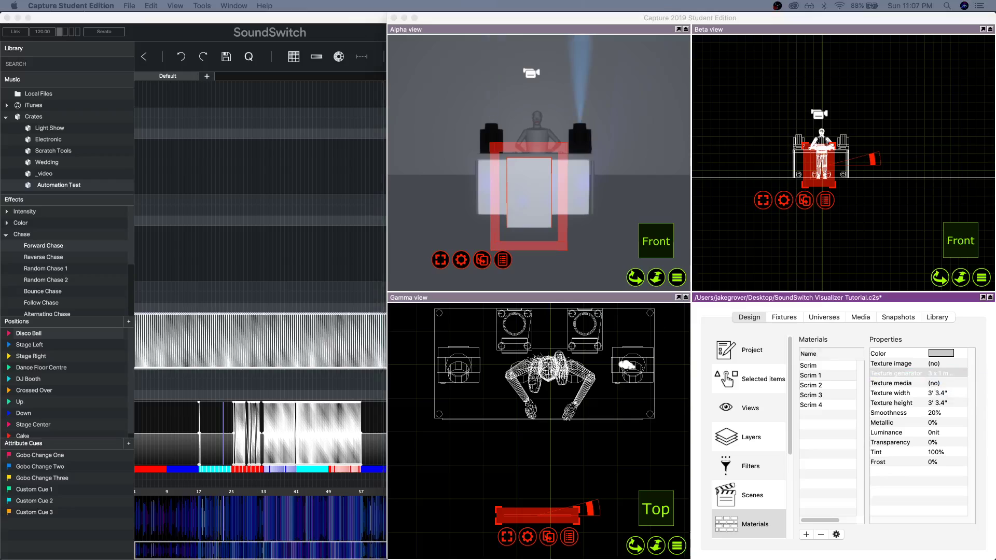
click(733, 166)
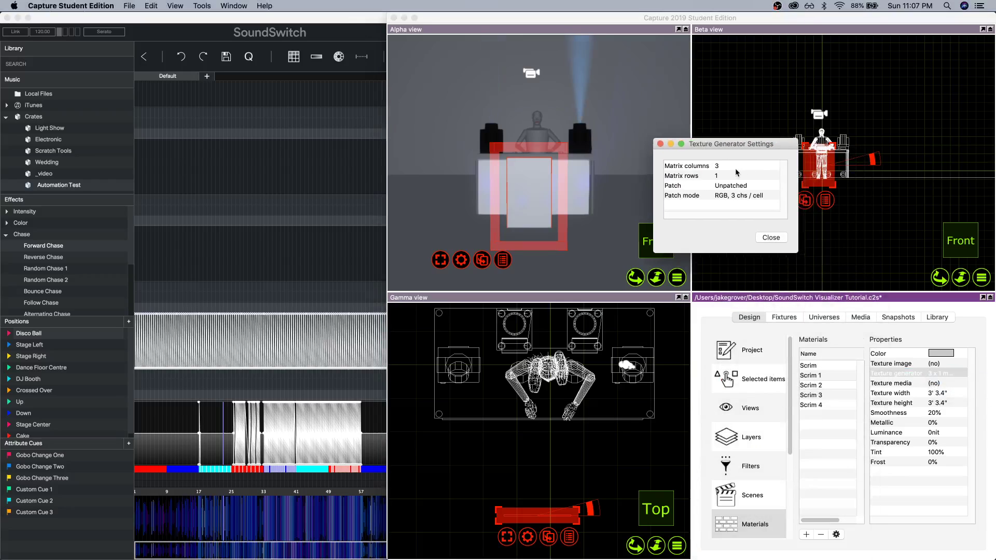
text(1)
click(734, 176)
Patch the Scrim 2 texture generator to B.105 with the patch mode WRGB, 4 chs / cell.
click(742, 187)
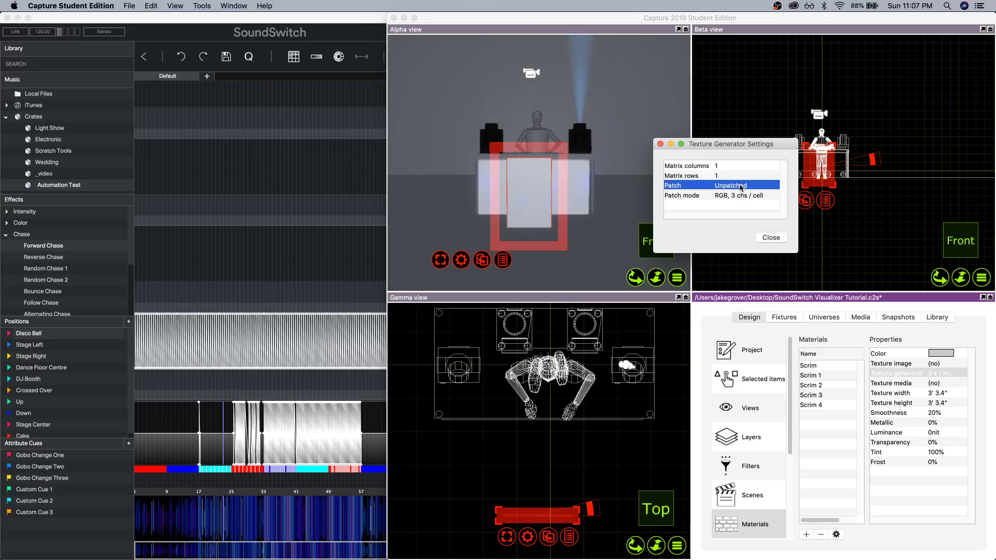
click(743, 183)
text(B.)
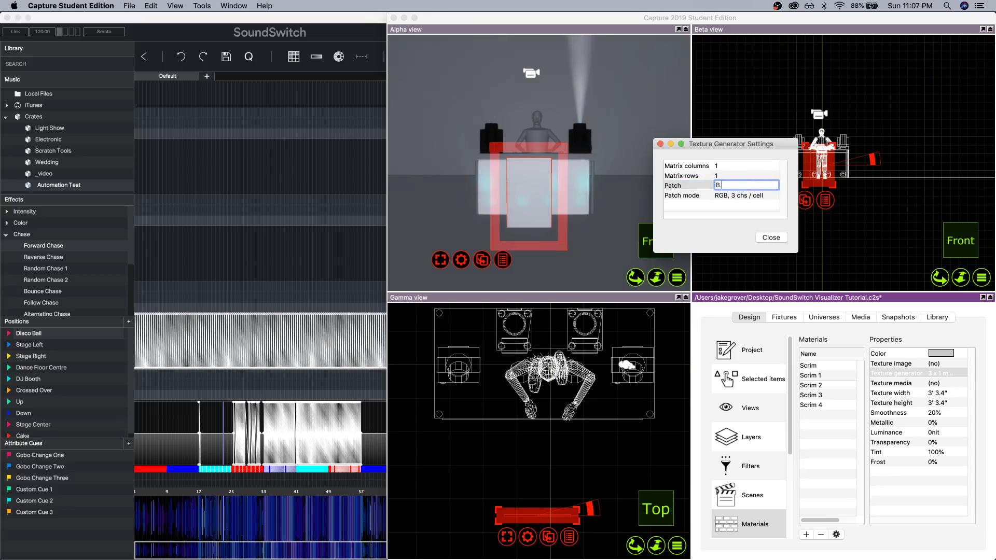
text(105)
key(Return)
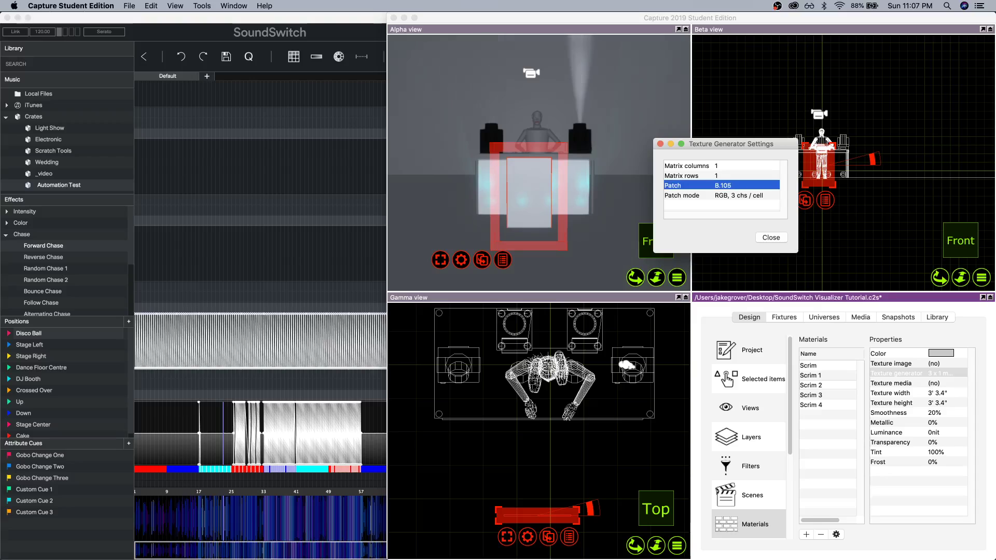
click(741, 197)
click(741, 199)
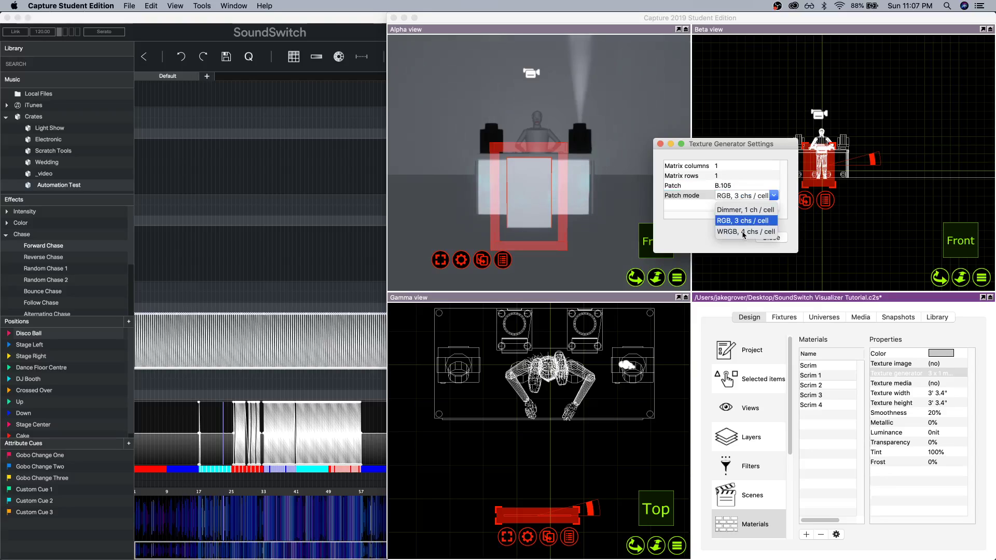
click(747, 232)
click(770, 237)
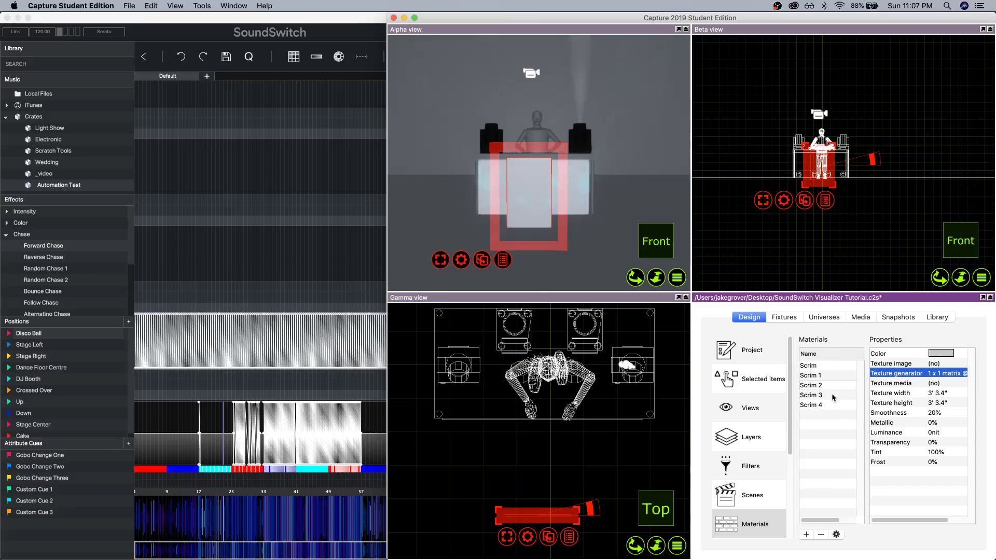
Add a texture generator to the Scrim 3 material and set its matrix to 1 column.
click(943, 378)
click(943, 378)
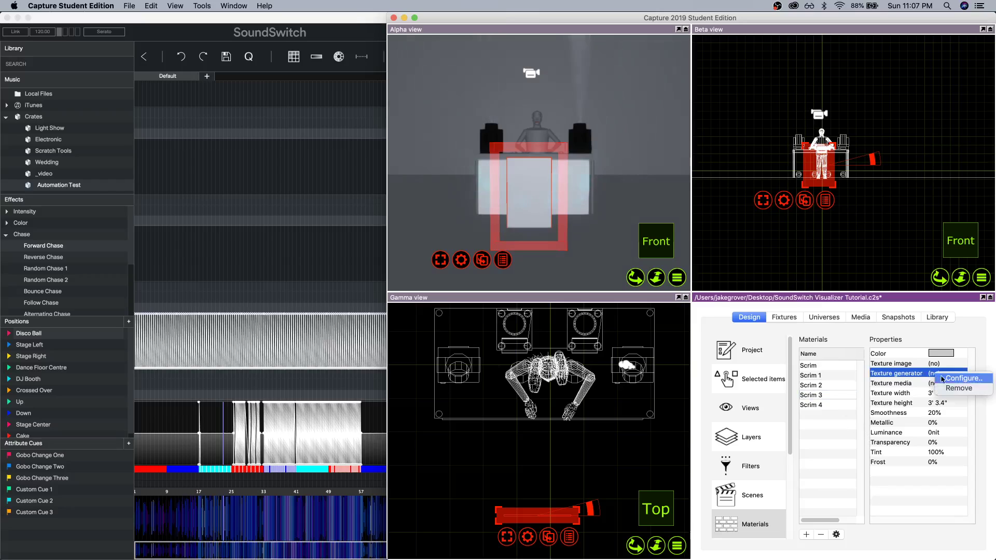
click(950, 381)
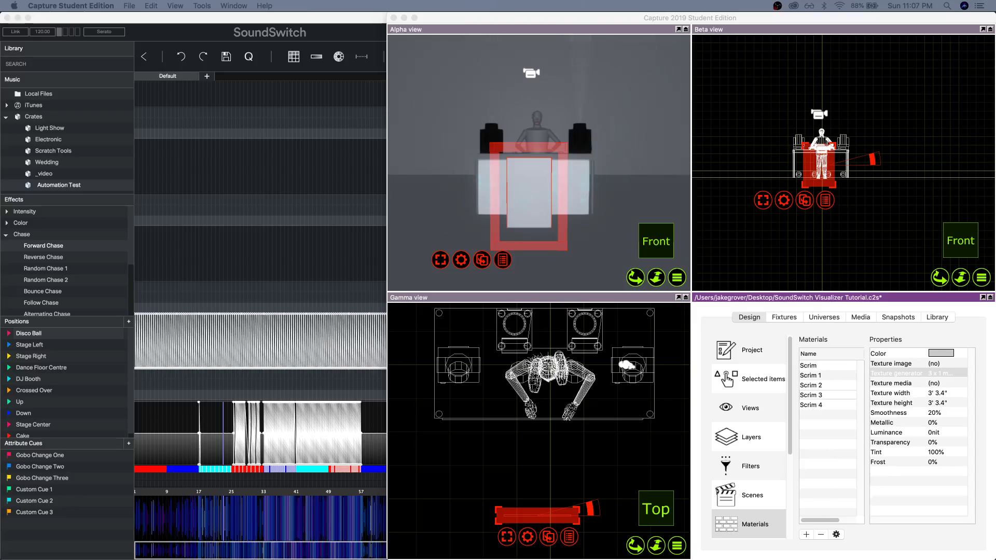
drag(846, 346, 704, 135)
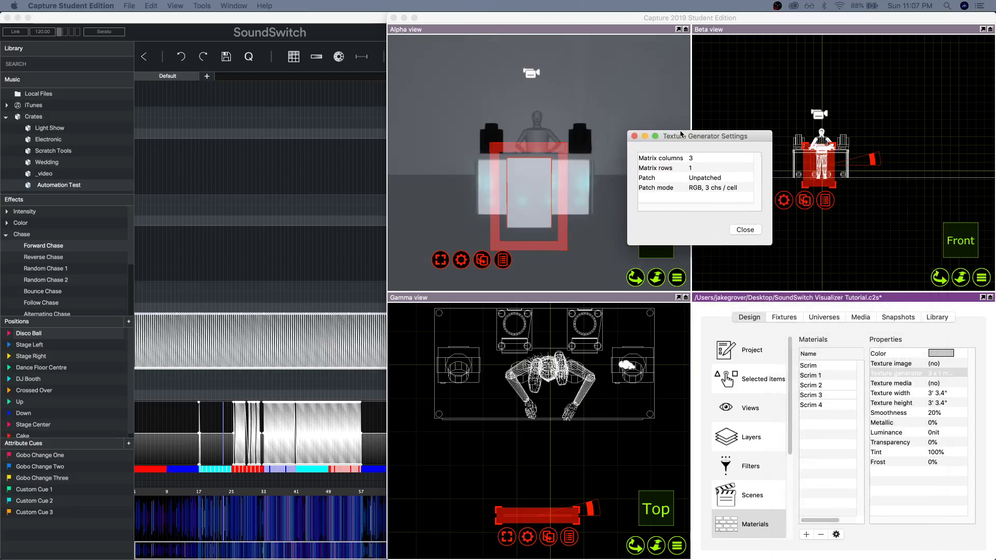
double_click(701, 158)
text(1)
Patch the Scrim 3 texture generator to B.110.
click(710, 180)
double_click(710, 180)
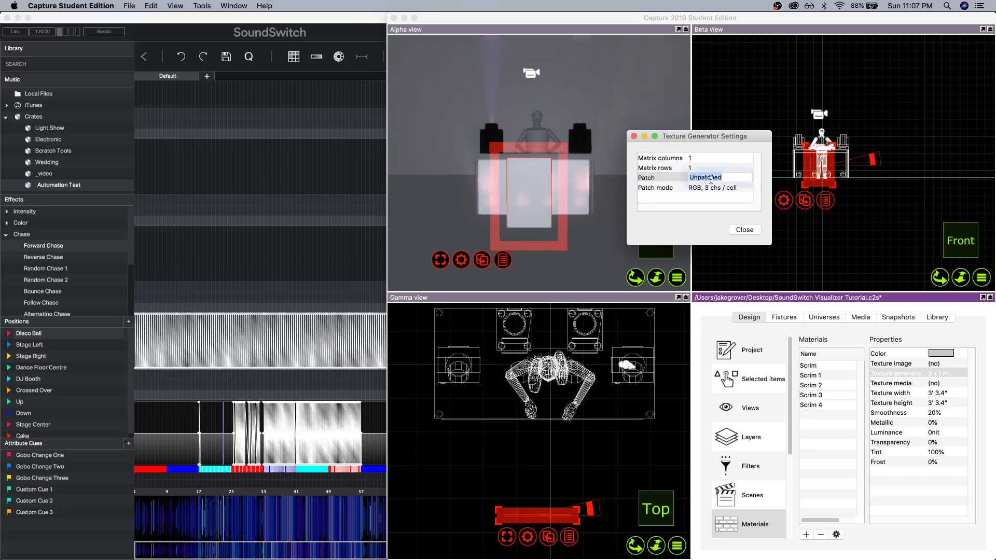
text(B.110)
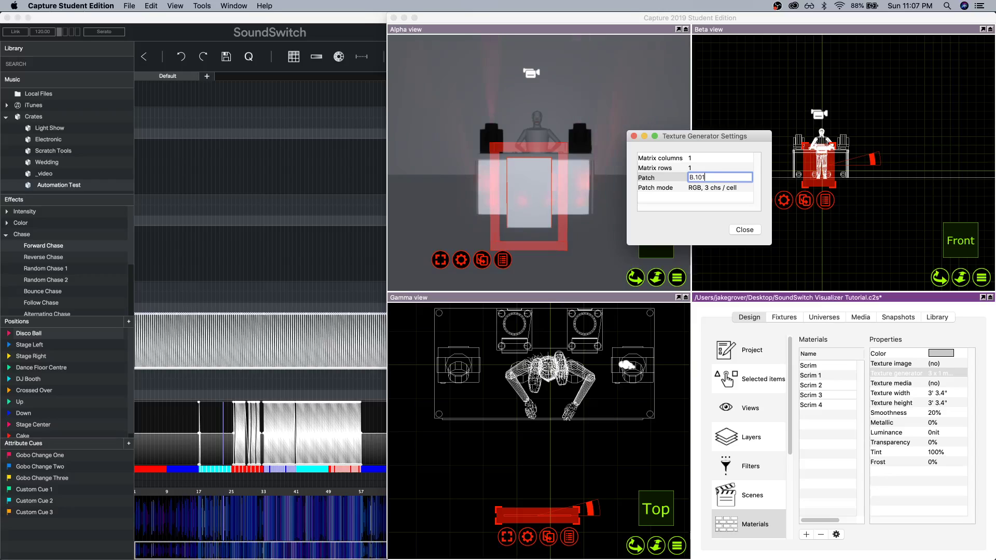
key(Return)
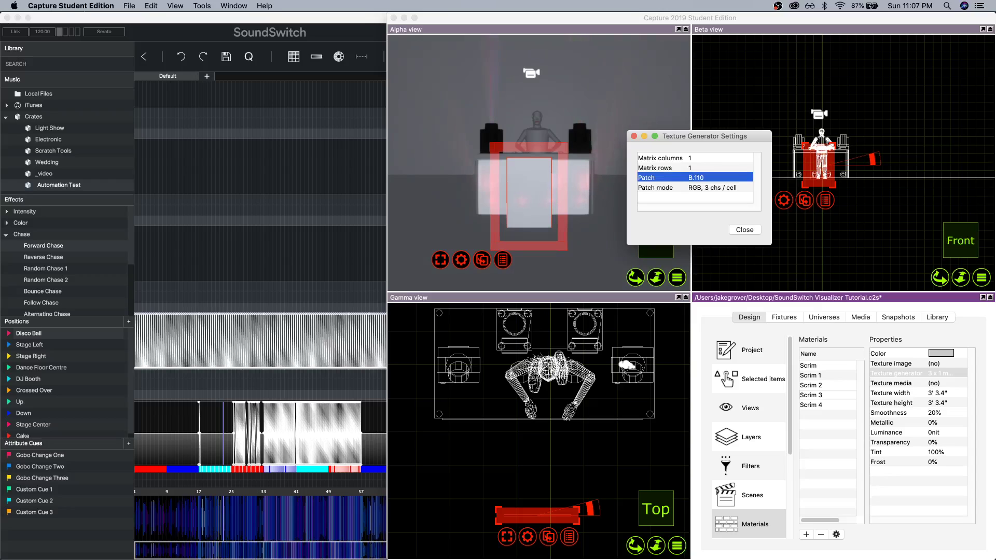
Set the patch mode of the Scrim 3 texture generator to WRGB, 4 chs / cell.
click(711, 187)
click(710, 187)
click(710, 207)
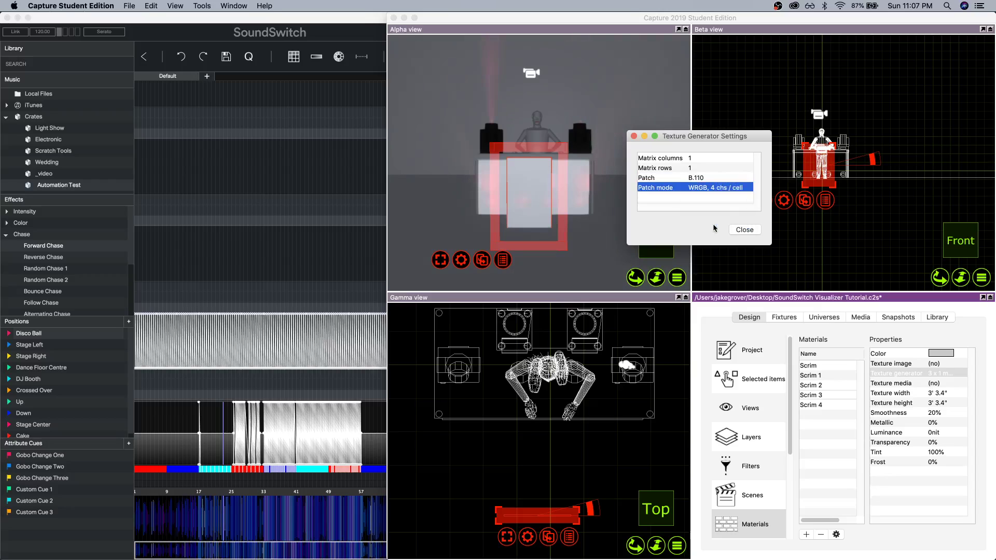
click(744, 232)
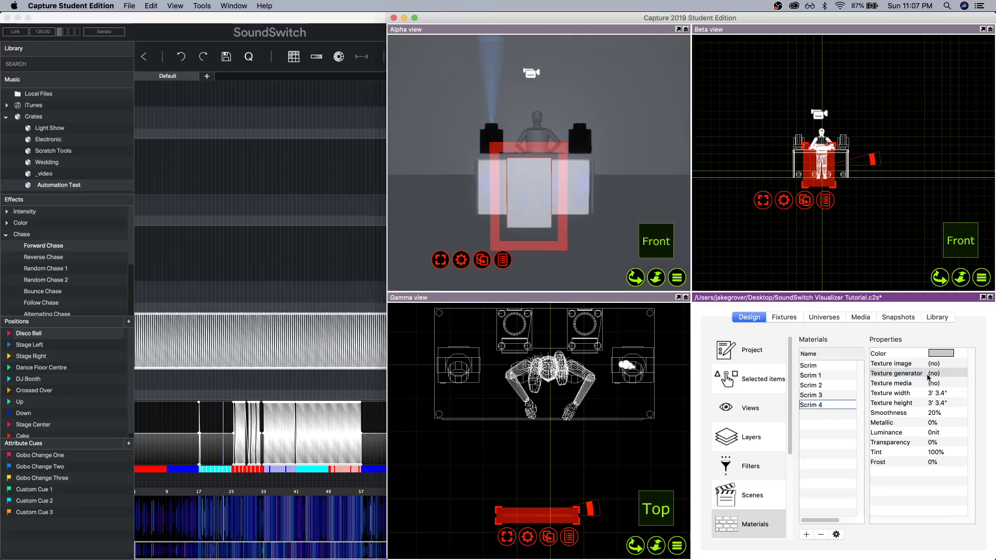
Add a texture generator to the Scrim 4 material and set its matrix to 1 column.
click(947, 374)
click(949, 376)
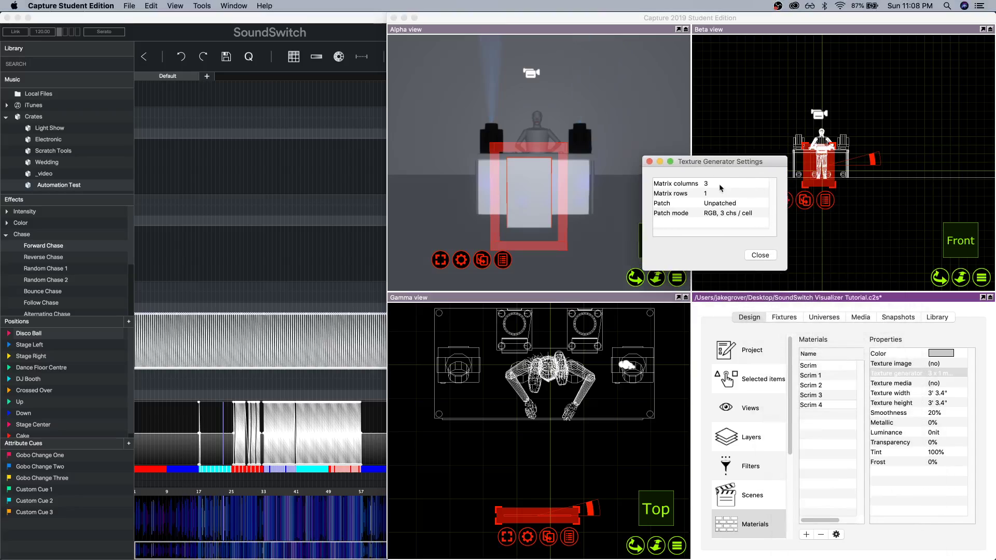
click(719, 183)
text(1)
key(Tab)
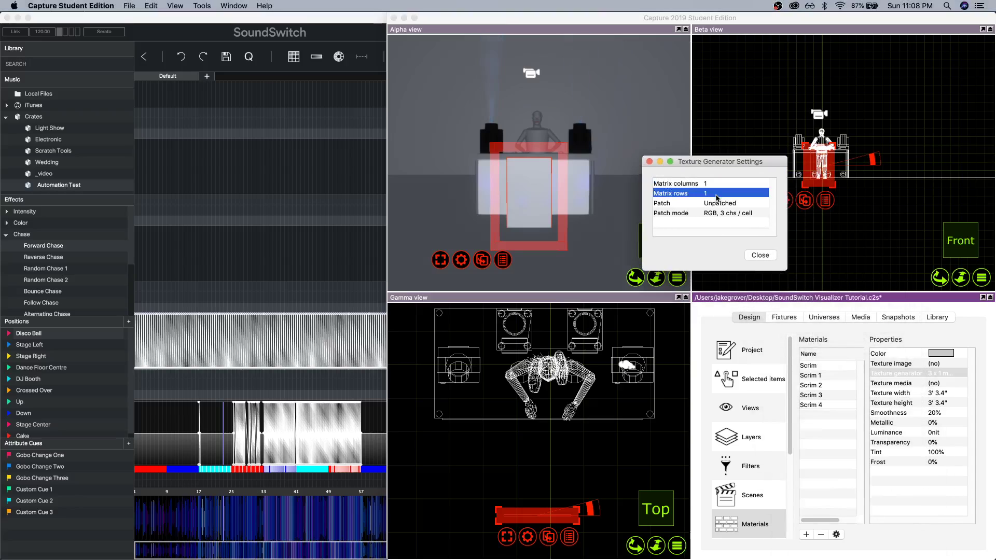
Patch the Scrim 4 texture generator to B.115 with the patch mode WRGB, 4 chs / cell.
click(720, 204)
click(720, 205)
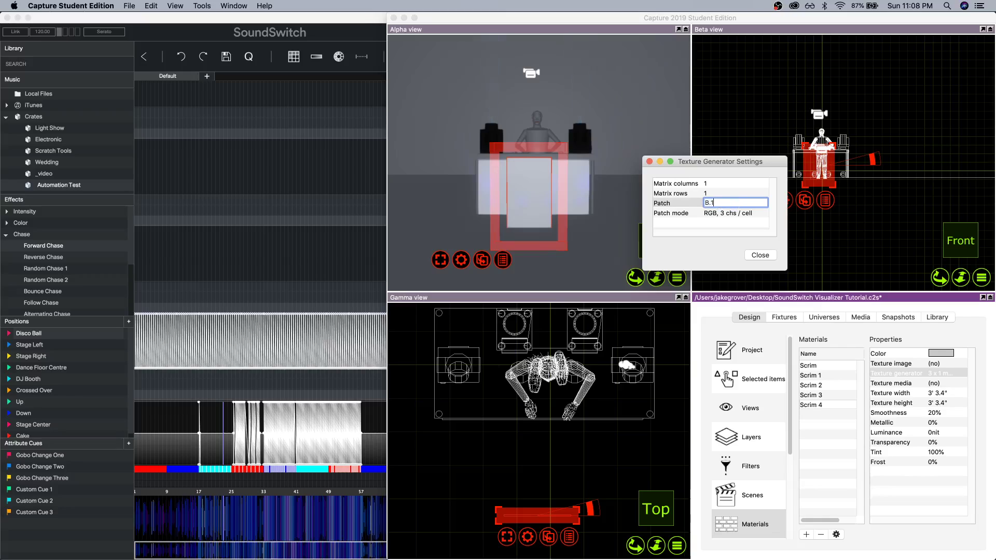
click(734, 218)
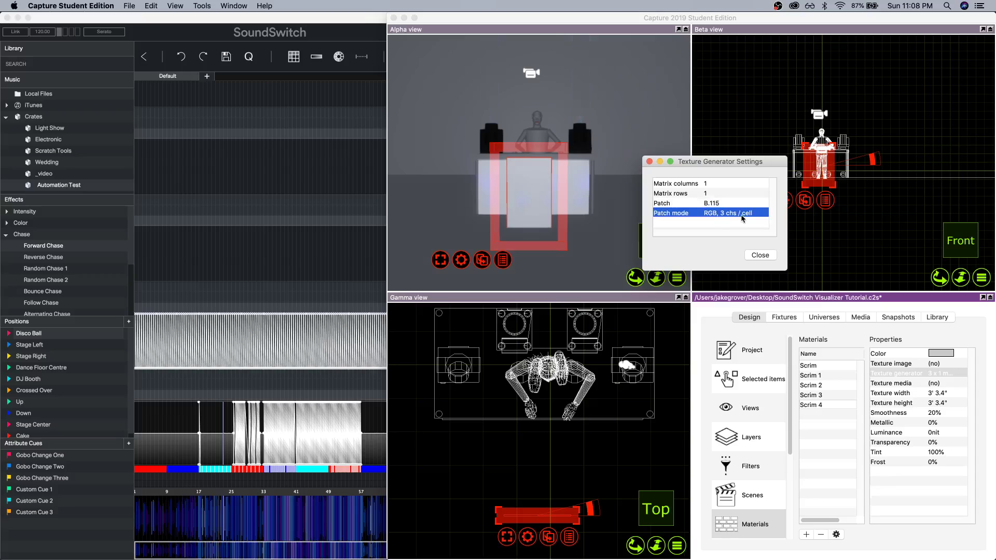
click(735, 218)
click(736, 218)
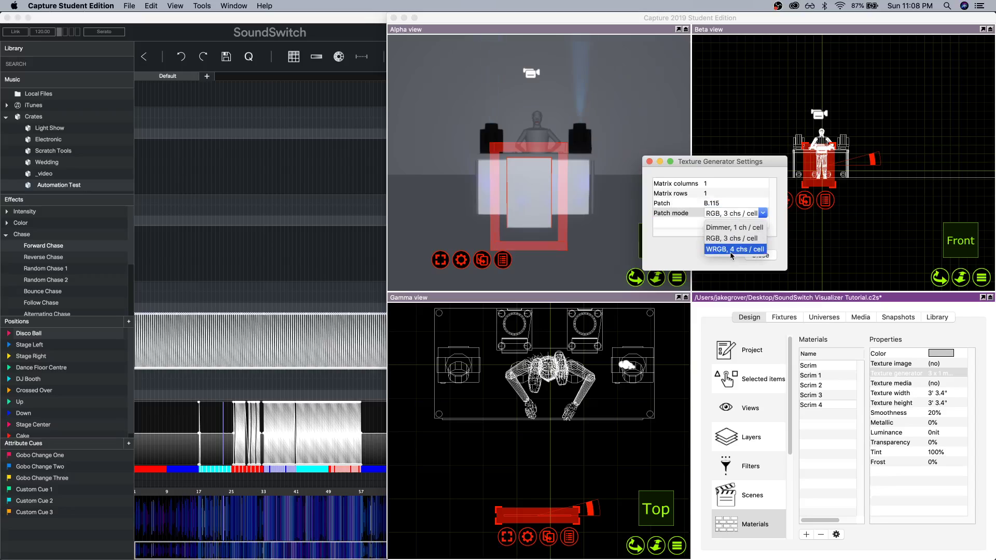
click(732, 250)
click(761, 255)
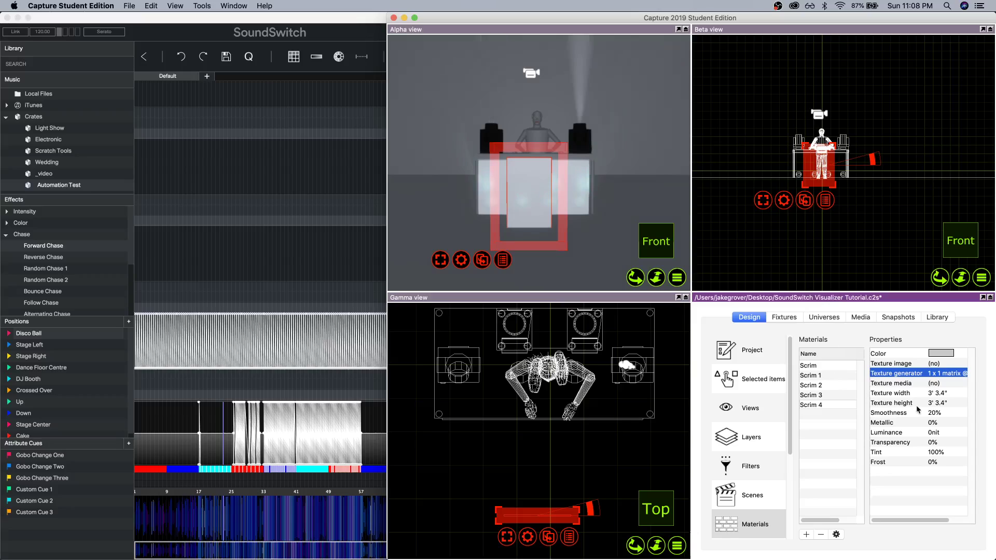
Maximize the Capture window and check the texture generator patch of each material from Scrim 1 to Scrim 4.
click(828, 386)
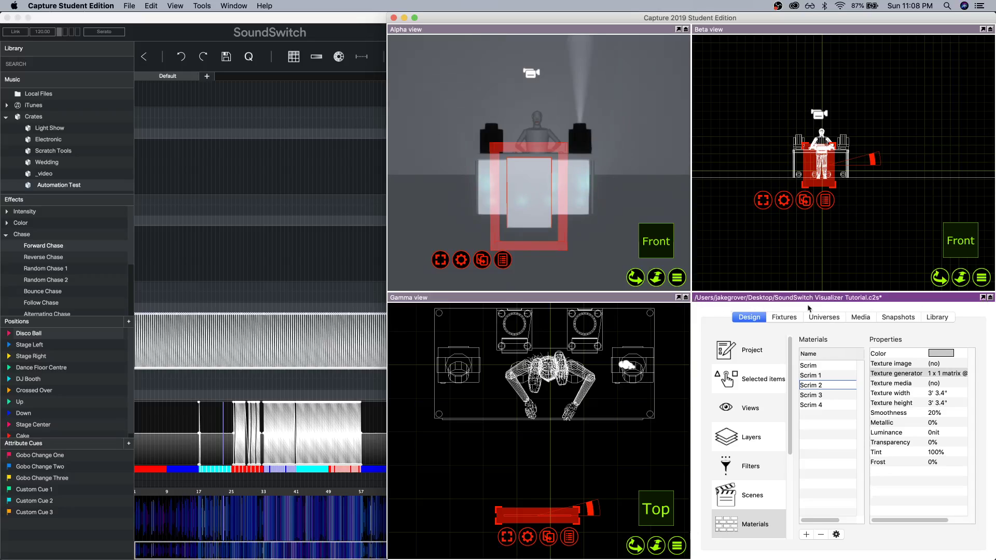
double_click(681, 18)
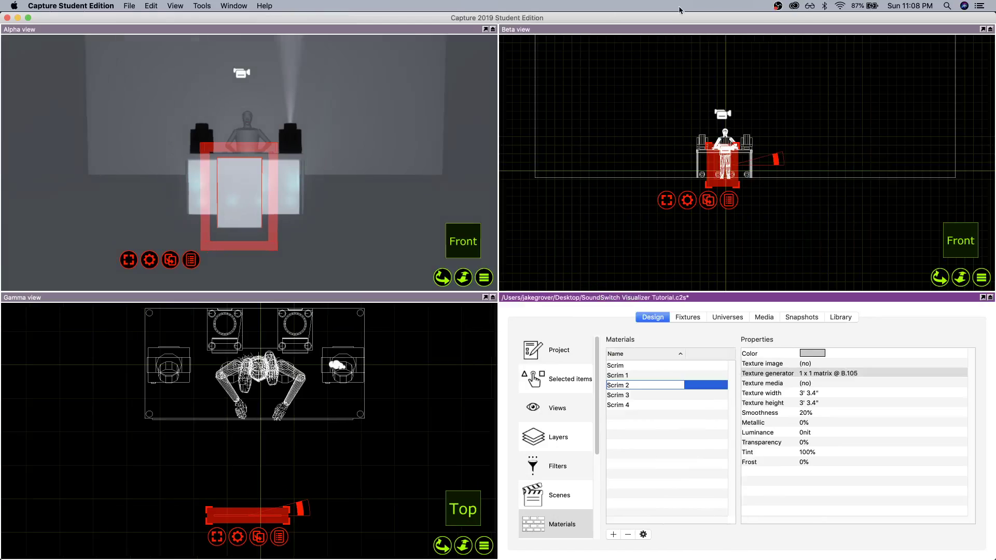
click(638, 375)
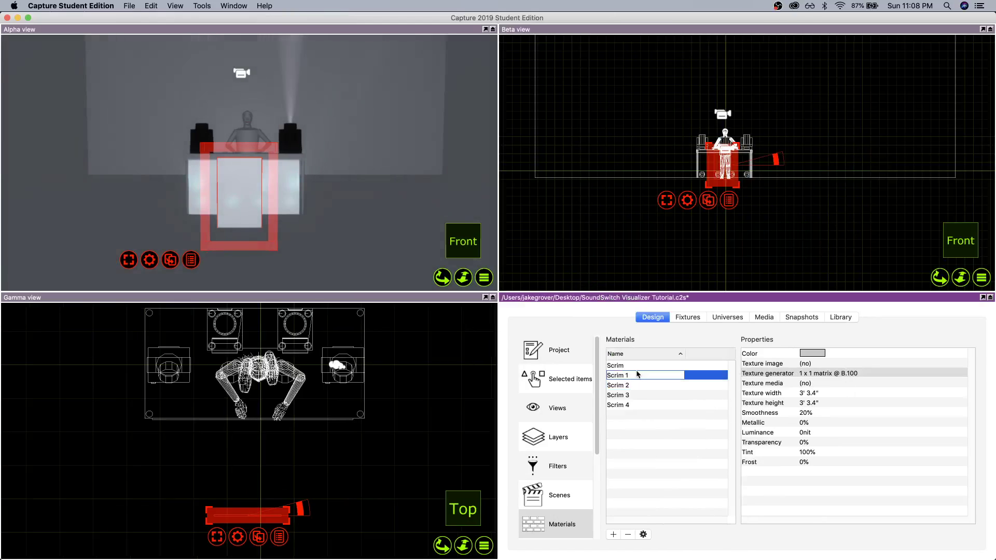
click(646, 387)
click(646, 396)
click(648, 406)
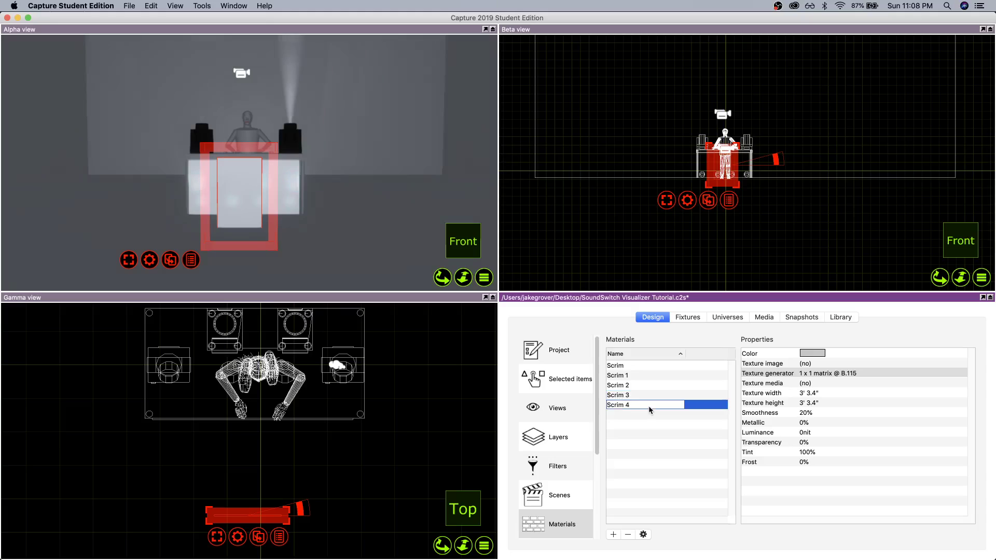
click(658, 427)
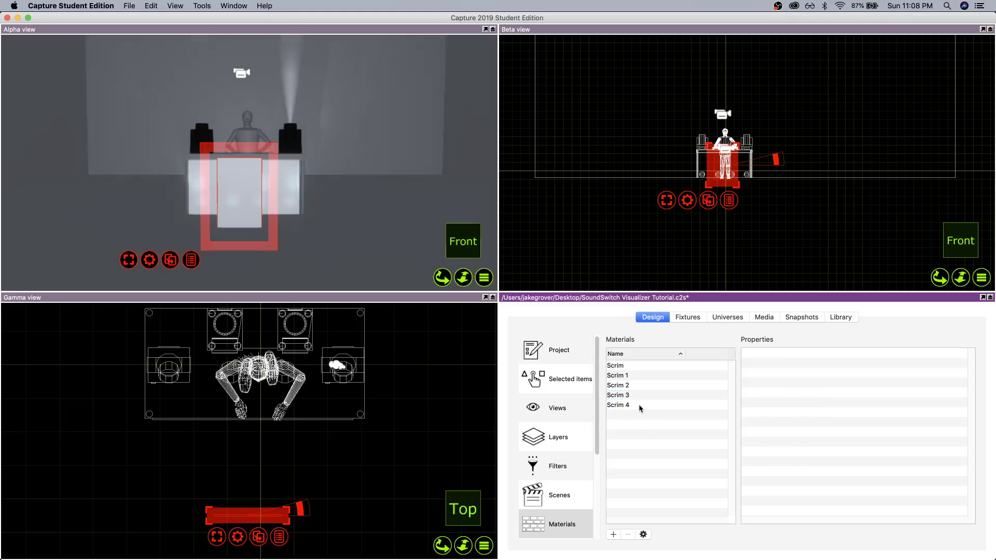
Switch to SoundSwitch and examine the fixture addresses in the Universe Two DMX map.
key(super+Tab)
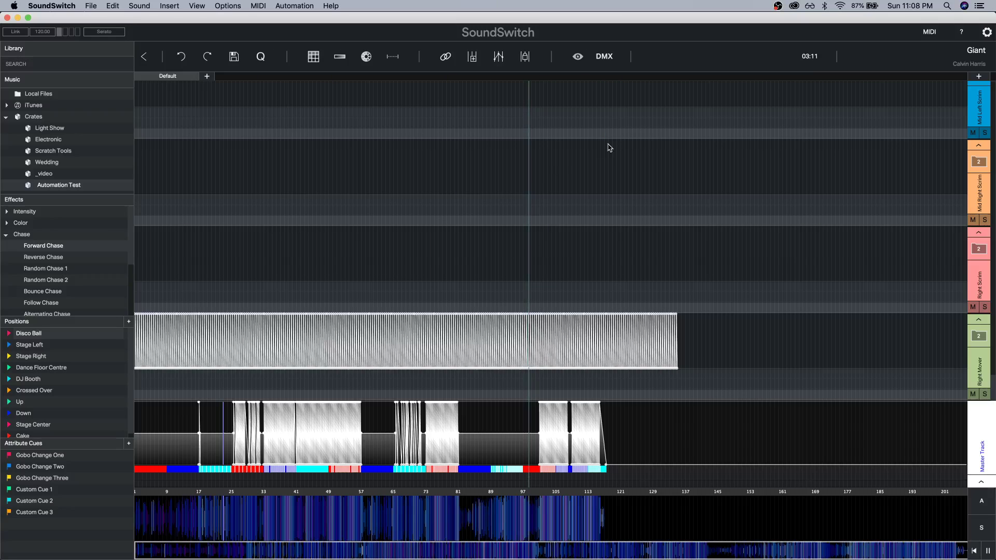
click(608, 57)
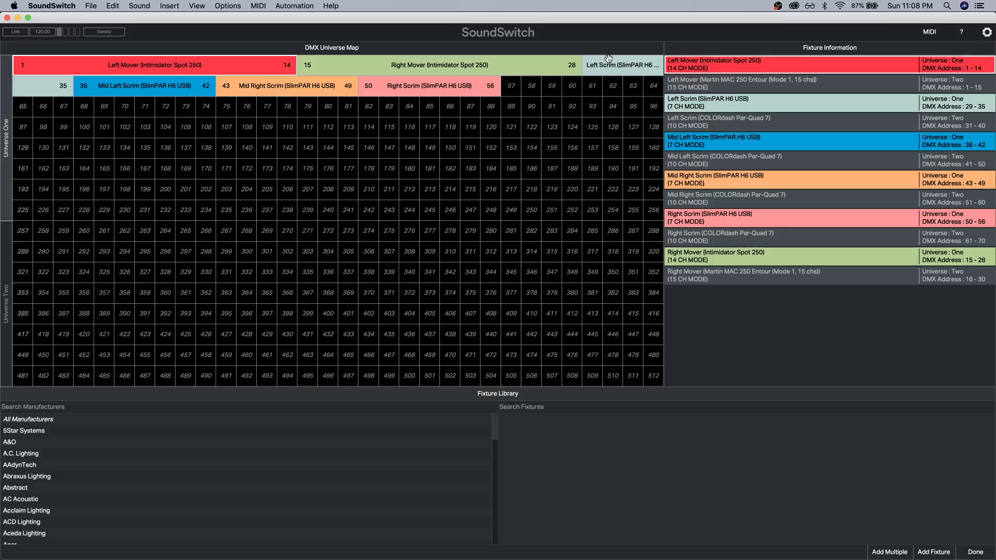
click(9, 245)
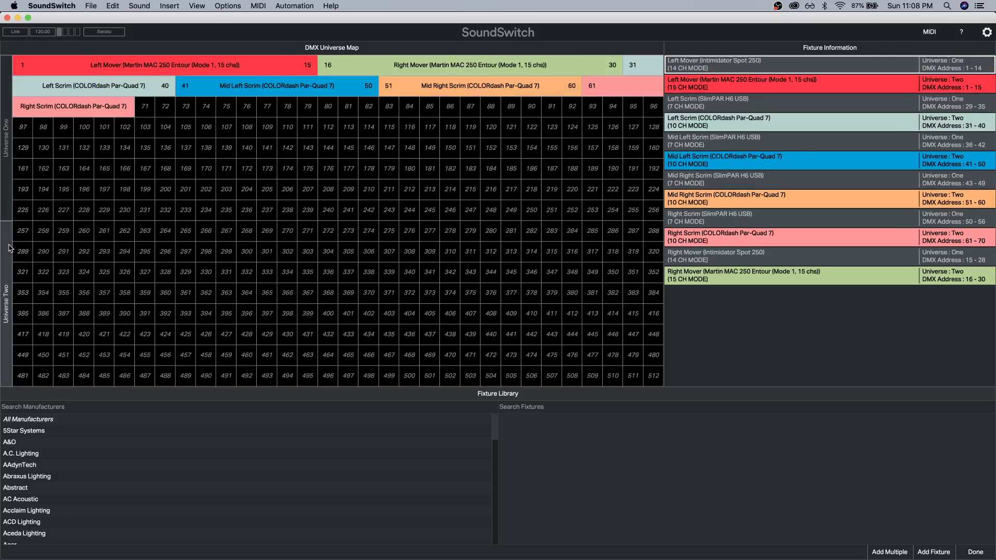
click(978, 555)
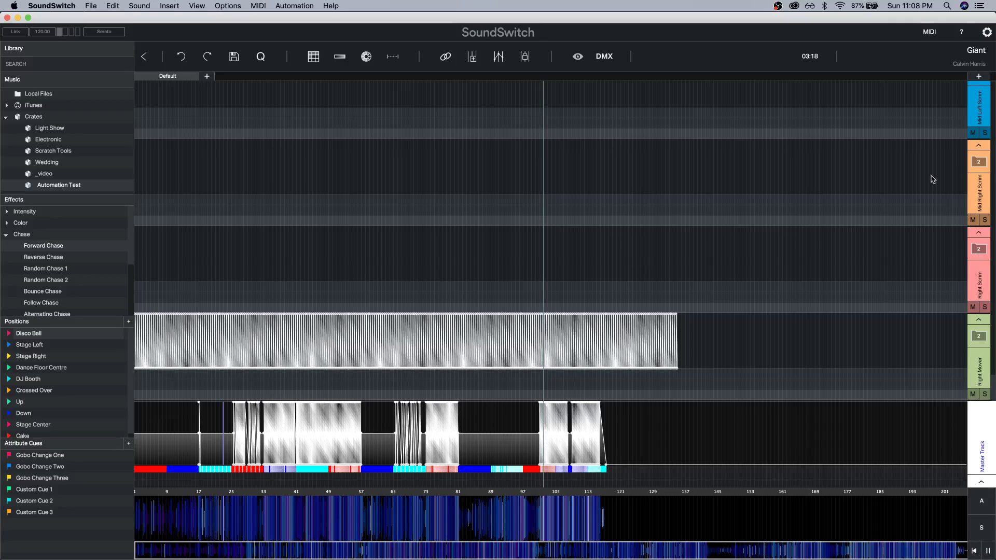
Add a WRGB Pixel (For Material Mapping) fixture from zzzCapture 2019 Student Fixtures to each of the four scrim tracks.
click(980, 77)
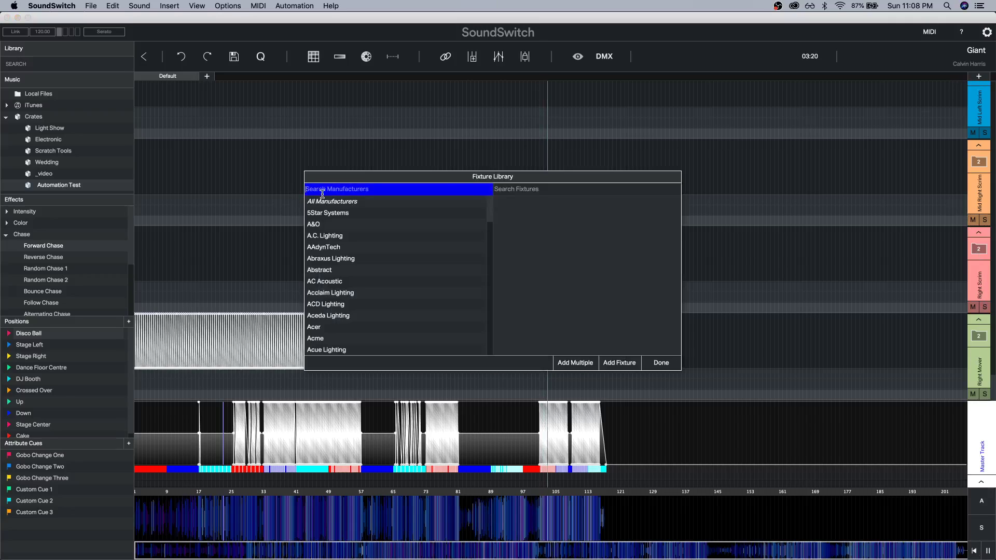
text(zzz)
click(356, 202)
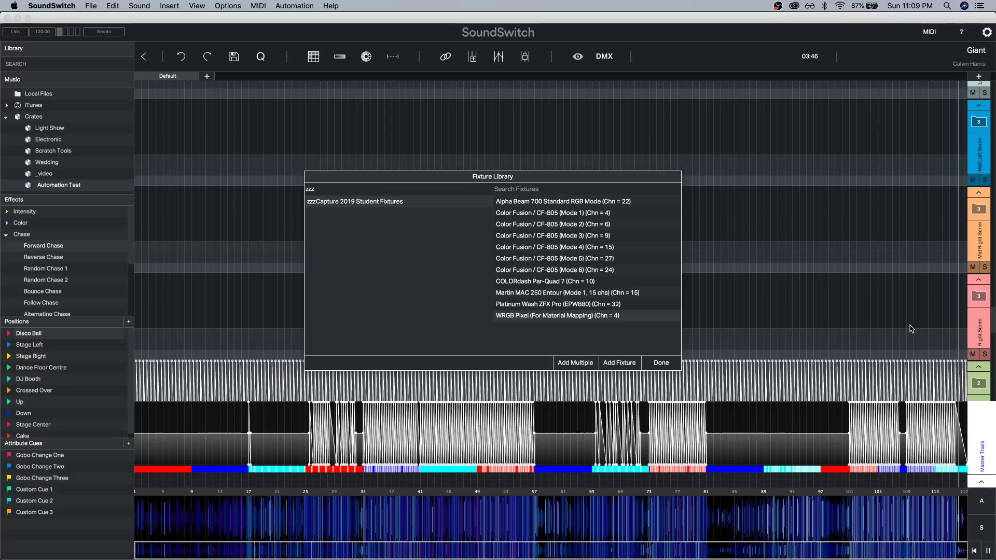
scroll(894, 329, down, 2)
scroll(830, 314, down, 1)
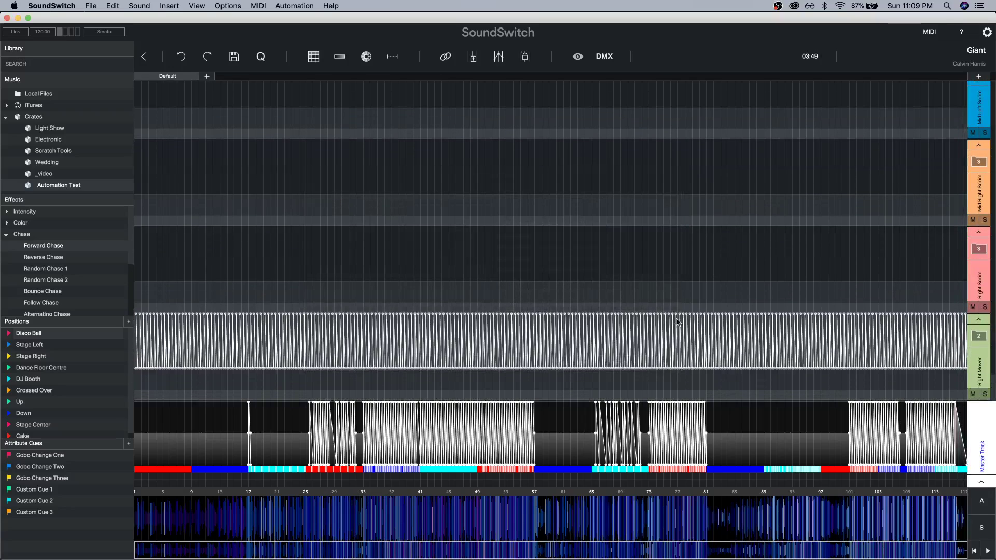
Move the Left Scrim WRGB Pixel fixture from Universe One to address 100 in Universe Two of the DMX map.
click(606, 58)
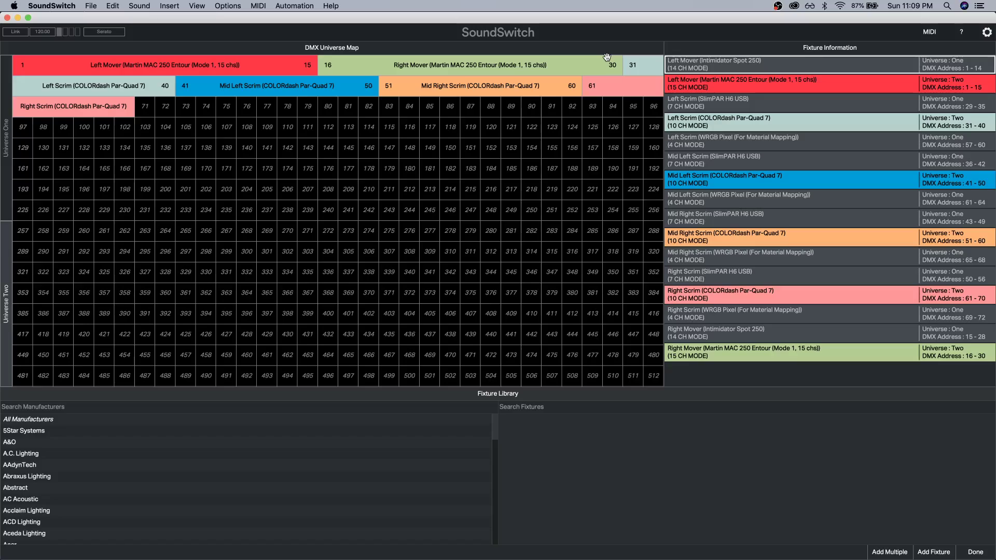
click(7, 146)
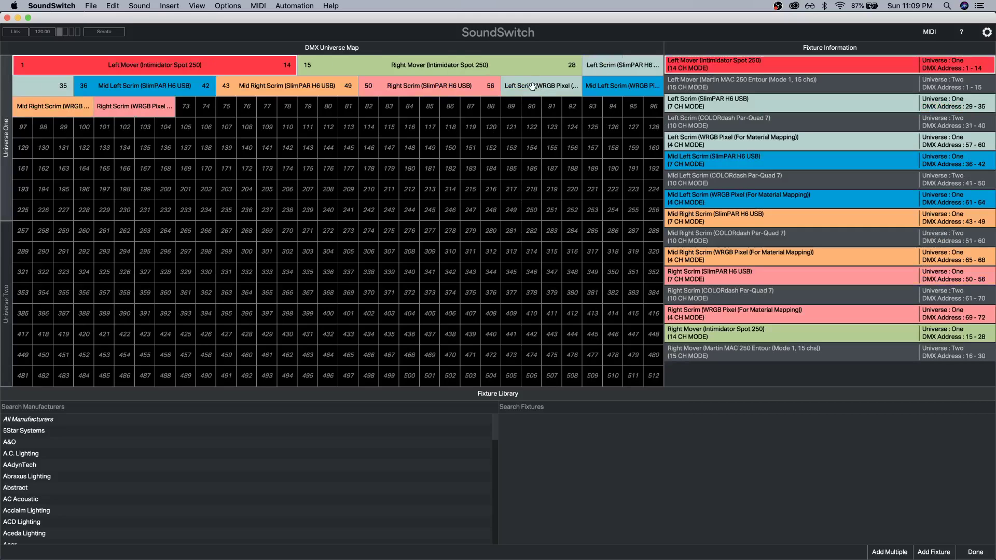
drag(532, 86, 6, 264)
drag(631, 252, 87, 129)
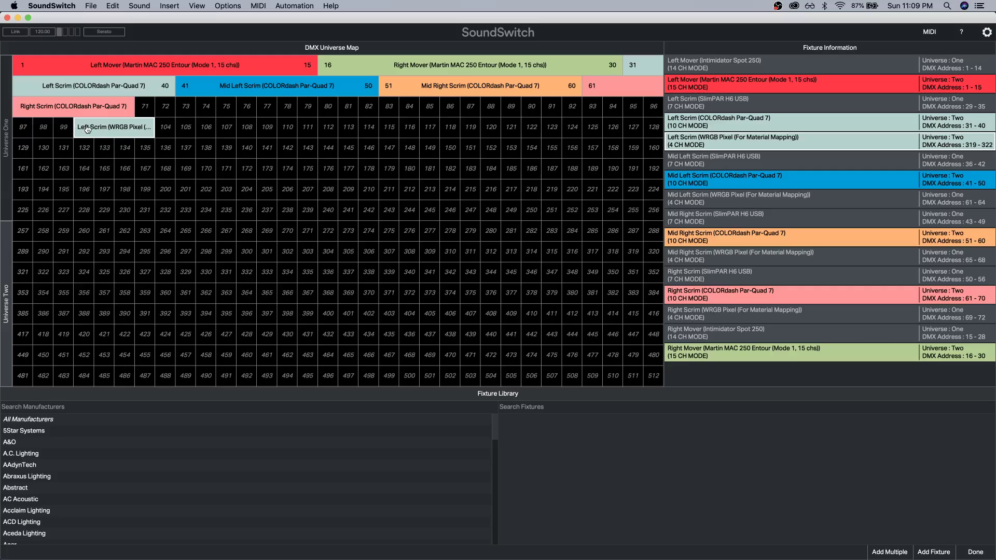
Move the Mid Left Scrim WRGB Pixel fixture from Universe One to address 105 in Universe Two.
click(7, 130)
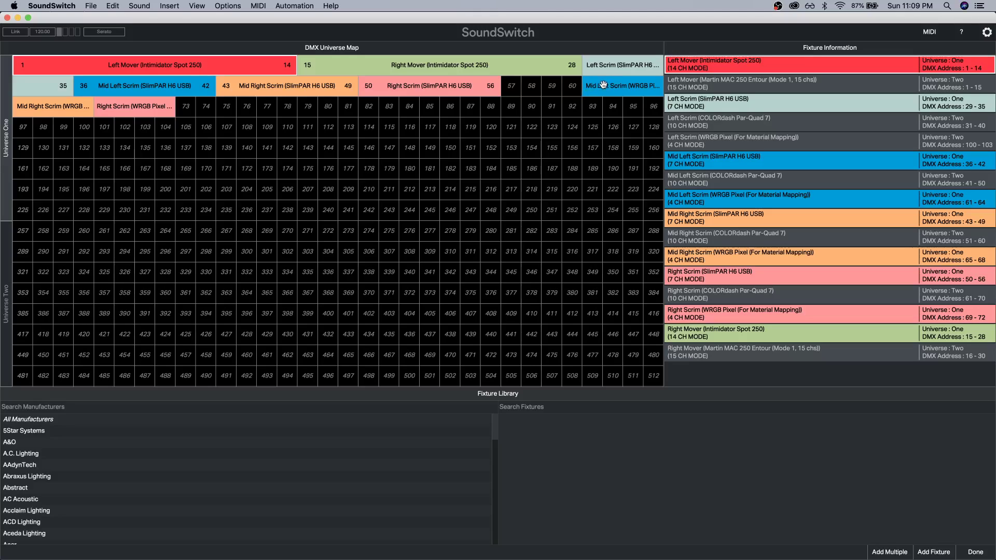
drag(601, 86, 8, 283)
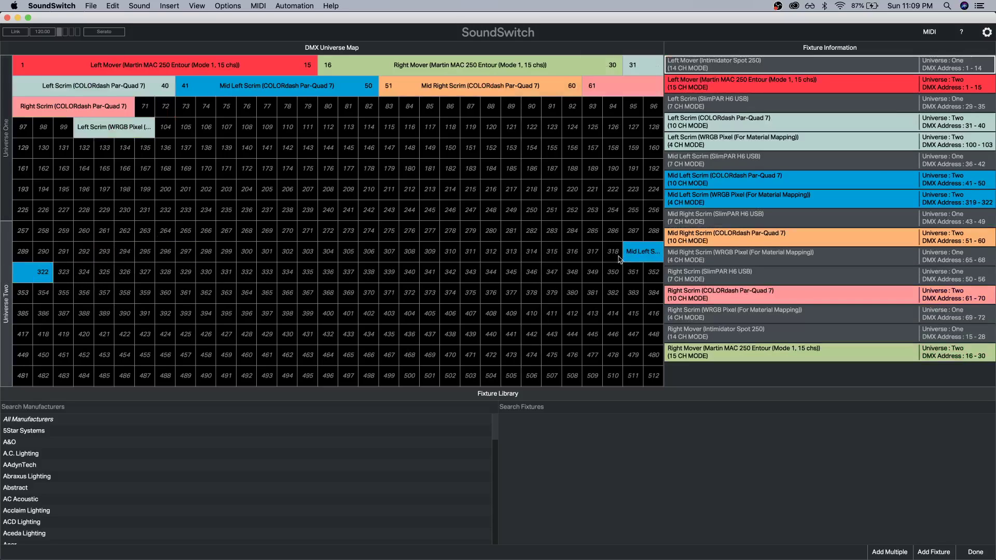
drag(637, 257, 189, 131)
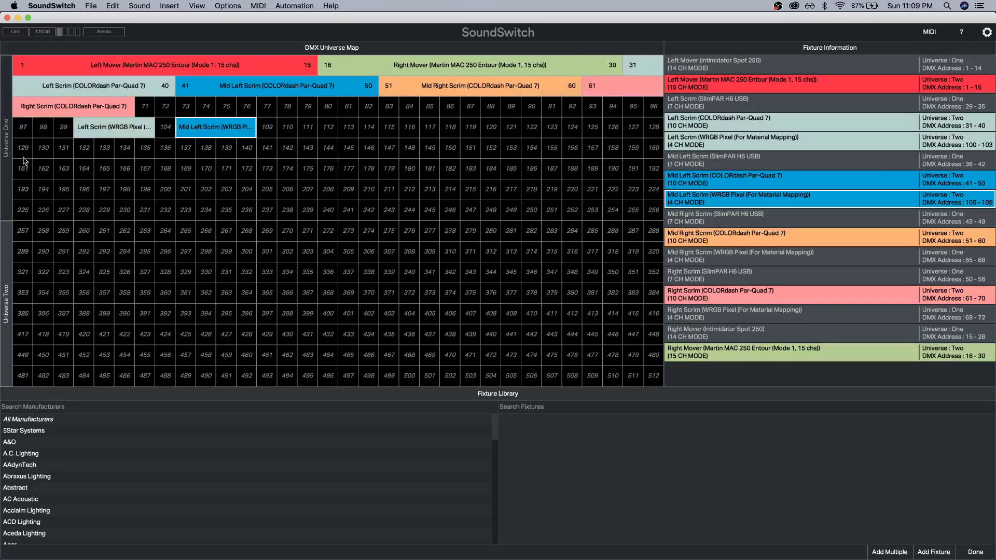
Move the Mid Right Scrim WRGB Pixel fixture from Universe One to address 110 in Universe Two.
click(4, 151)
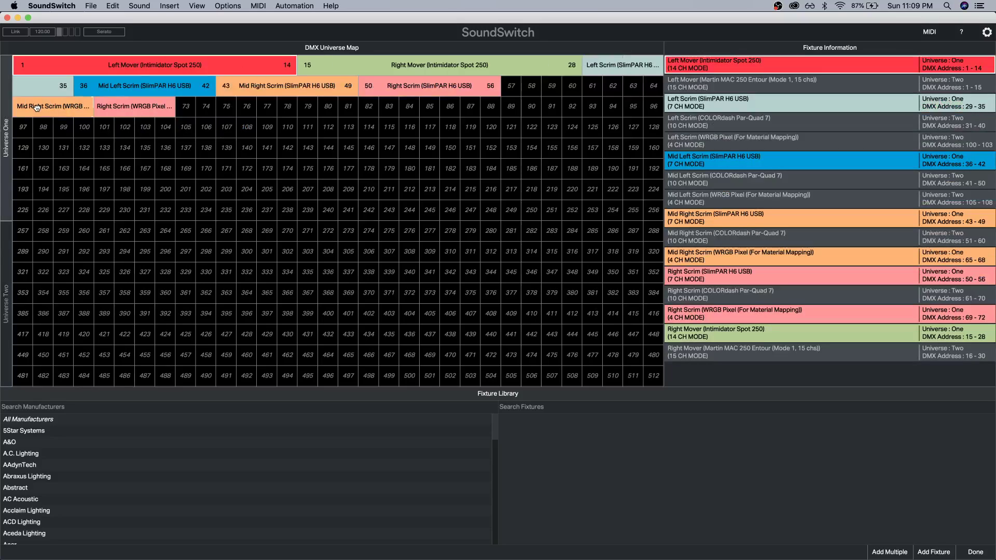
drag(37, 107, 5, 295)
click(5, 293)
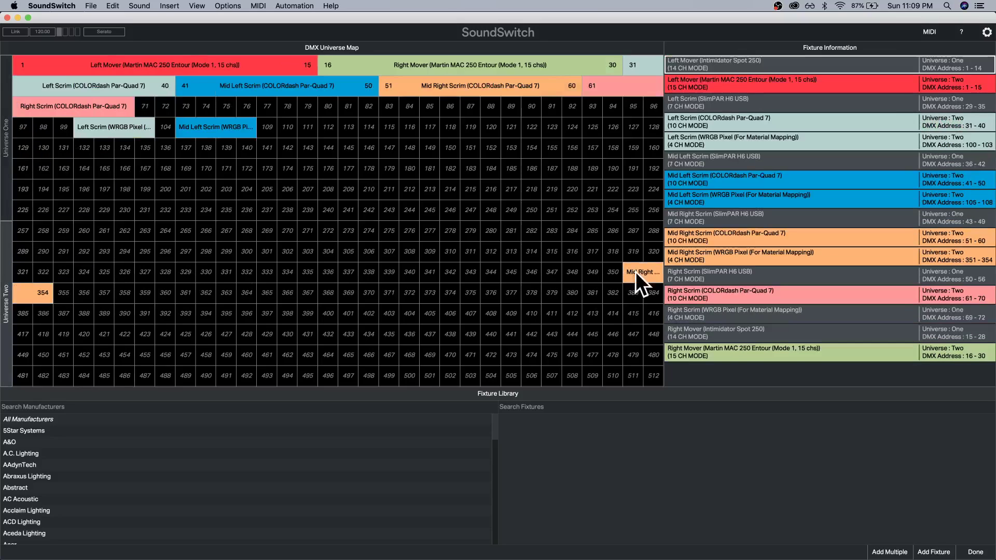
drag(642, 282, 289, 127)
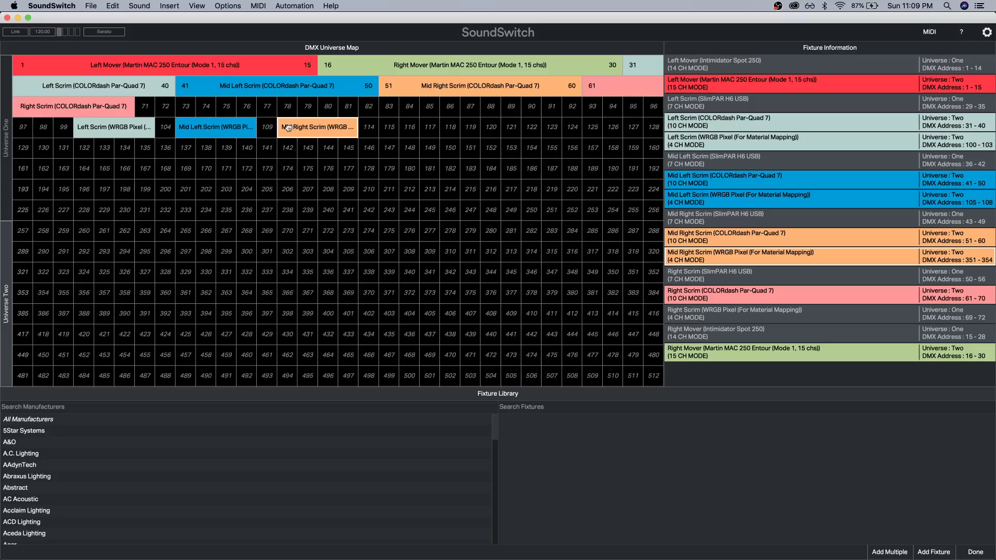
Move the Right Scrim WRGB Pixel fixture from Universe One to address 115 in Universe Two and close the DMX map.
click(3, 124)
drag(127, 106, 7, 263)
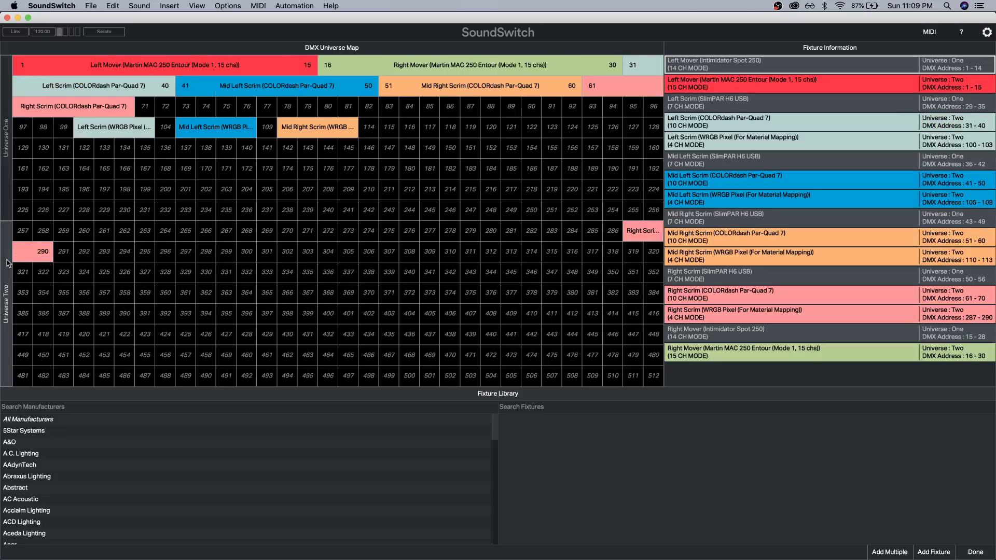
drag(644, 232, 417, 132)
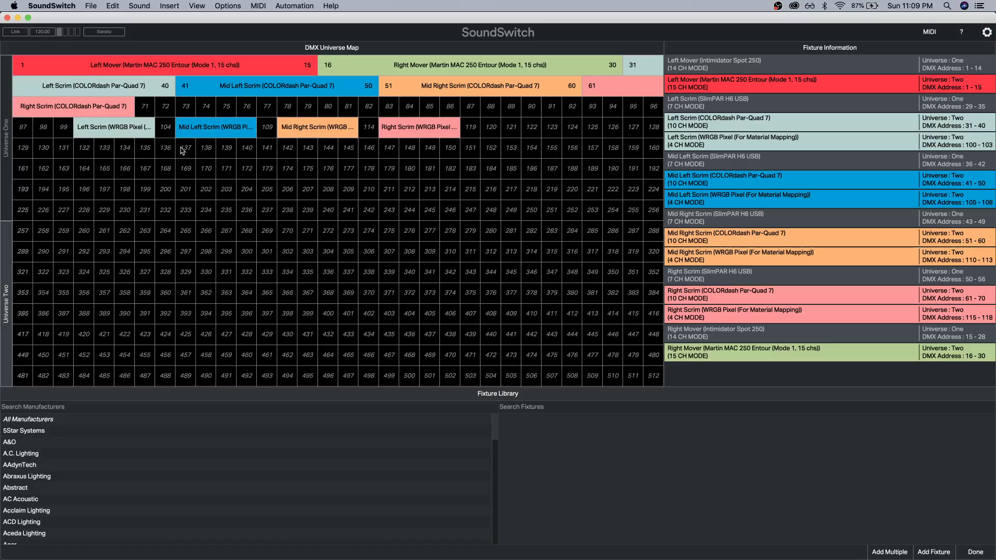
click(975, 552)
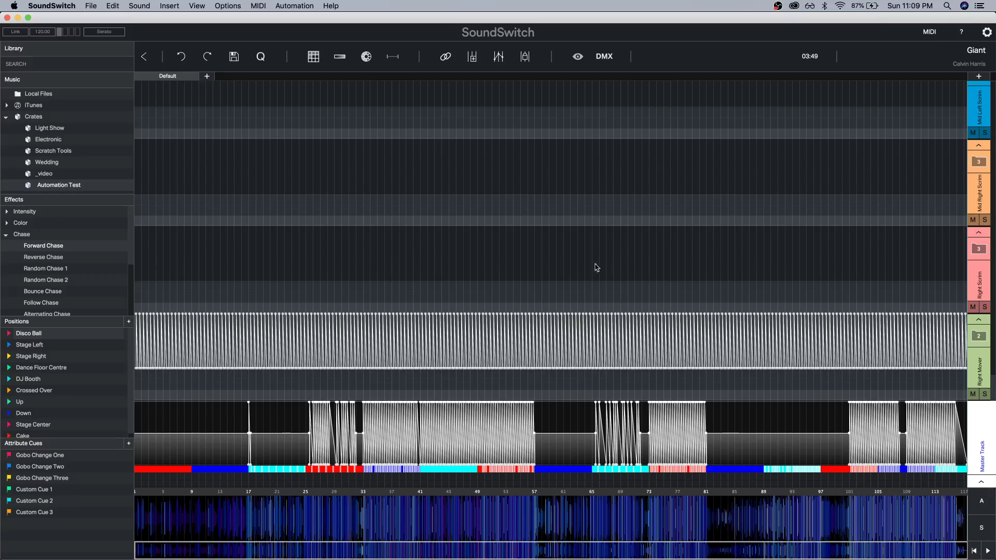
Play the track from near its start and, back in Capture, move the selected panel to the left of the DJ booth.
click(163, 213)
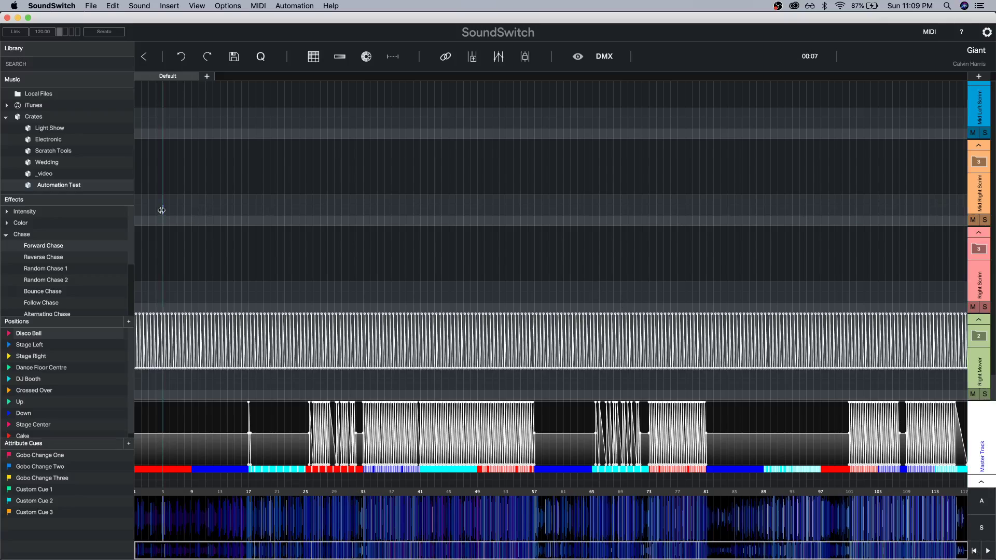
key(space)
key(super+Tab)
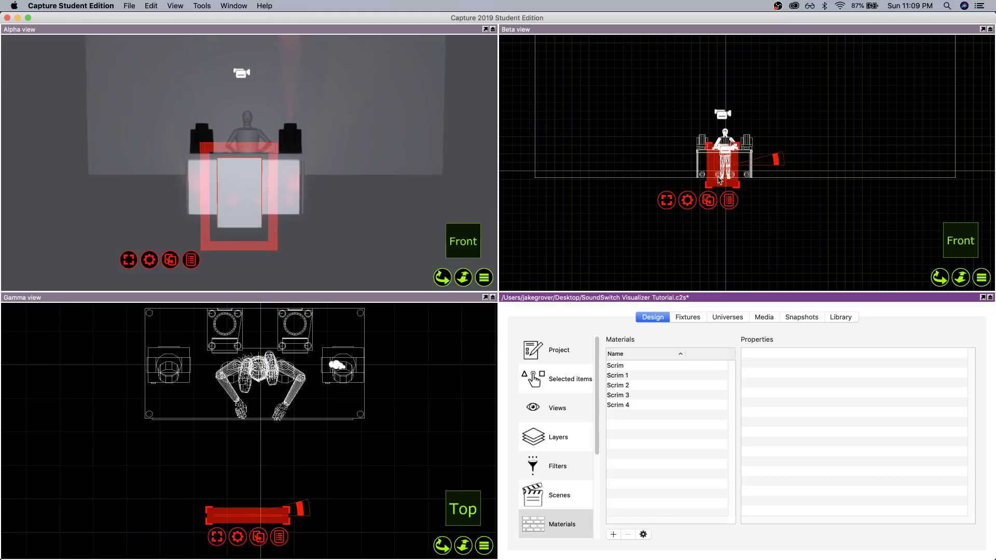
drag(236, 219, 151, 215)
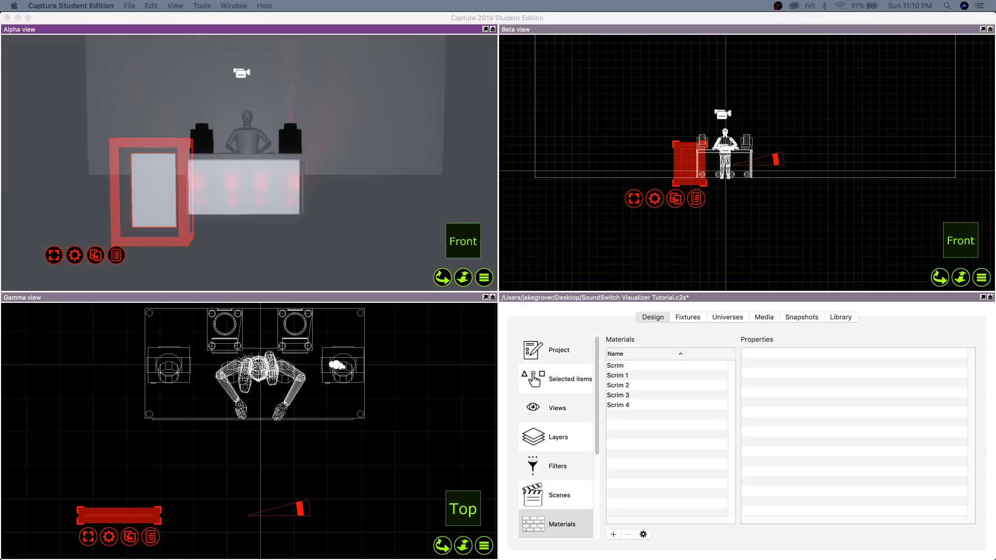
Clone the selected scrim panel three times with an X offset of 2 feet to form a row in front of the booth.
drag(280, 469, 455, 166)
click(462, 218)
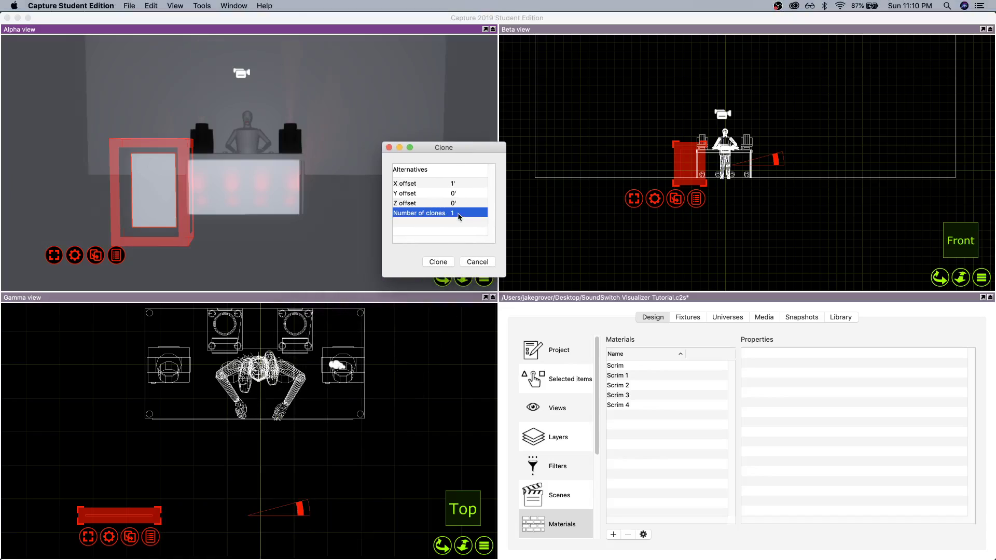
click(459, 216)
text(3)
click(461, 185)
text(2)
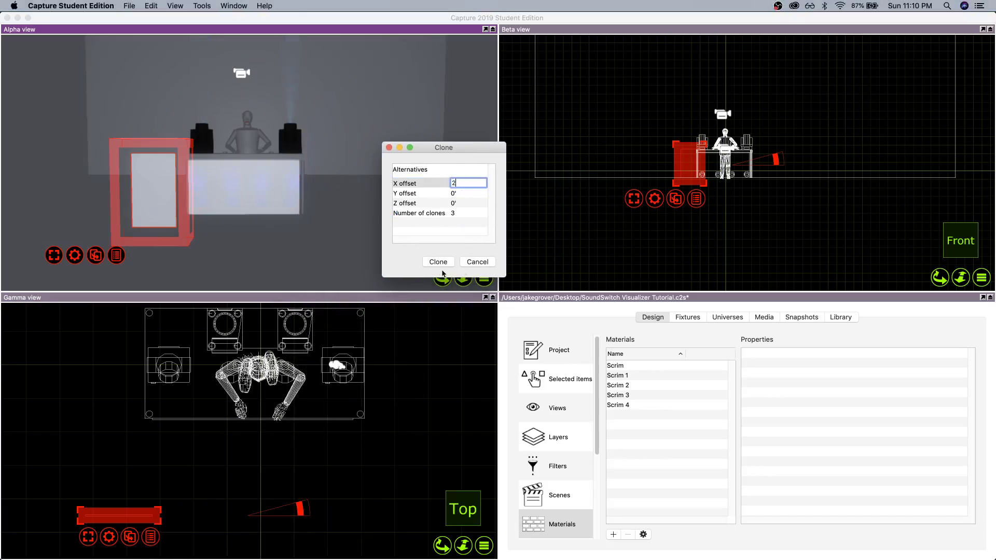
click(439, 264)
click(458, 204)
click(444, 263)
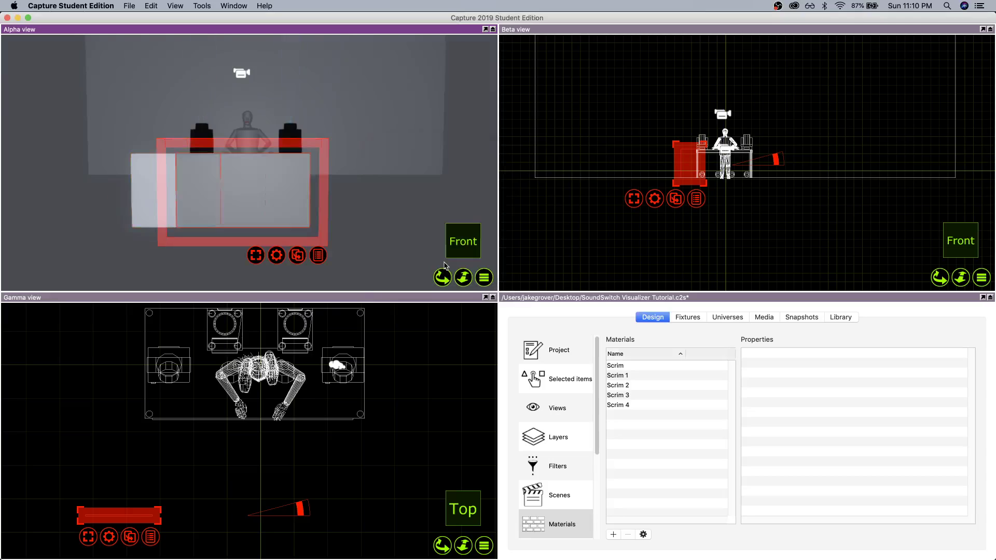
Select the leftmost panel in the row and set the Scrim 1 material's luminance to 50 nit.
click(146, 211)
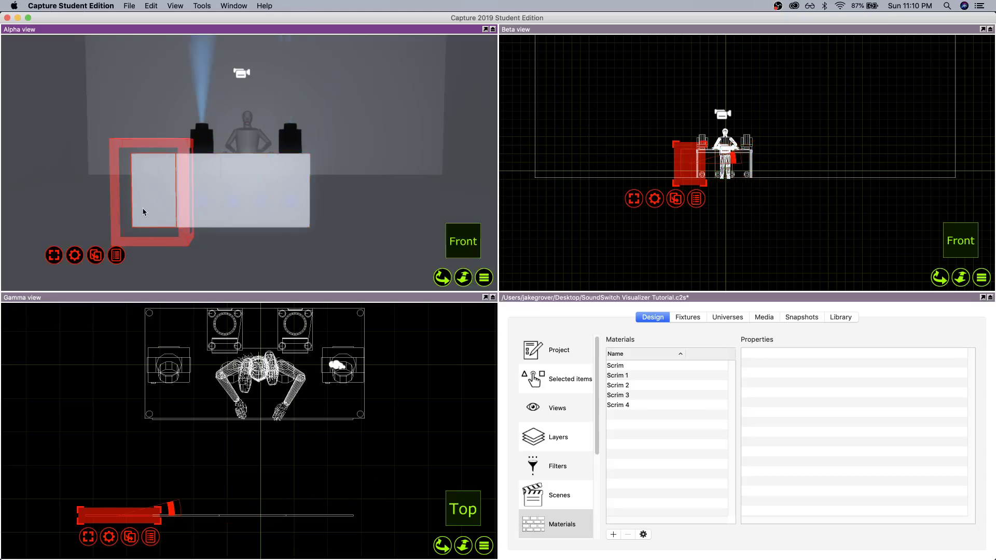
click(622, 377)
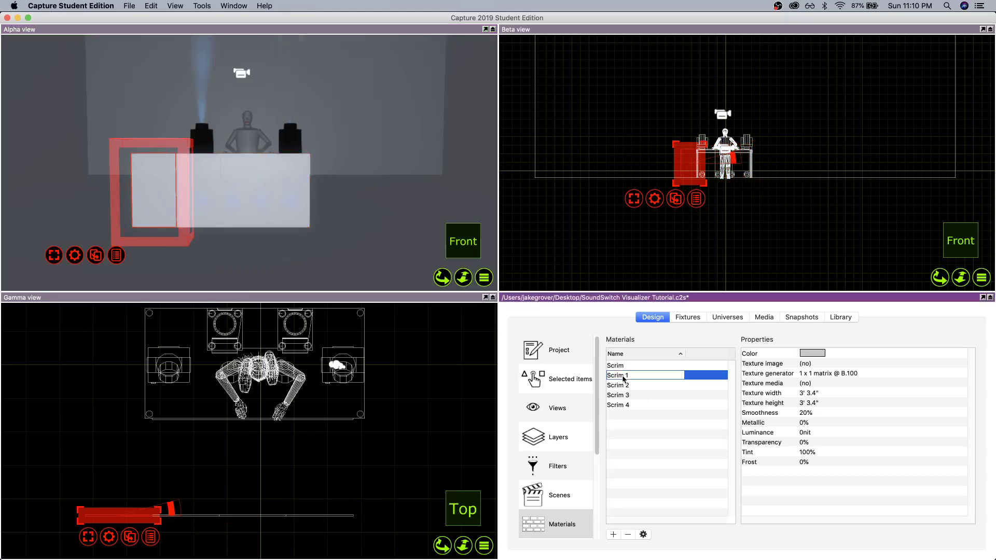
mouse_move(622, 379)
mouse_down()
mouse_move(189, 229)
mouse_move(153, 199)
mouse_move(325, 289)
mouse_move(678, 399)
mouse_move(629, 379)
mouse_up()
double_click(815, 433)
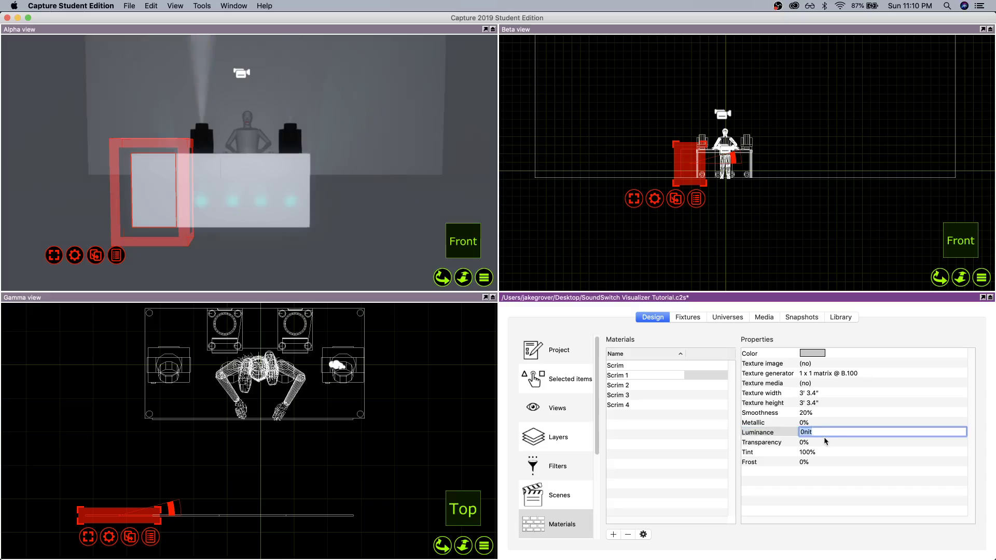
text(50)
key(Return)
Set the luminance of the Scrim 2 and Scrim 3 materials to 50 nit.
click(645, 390)
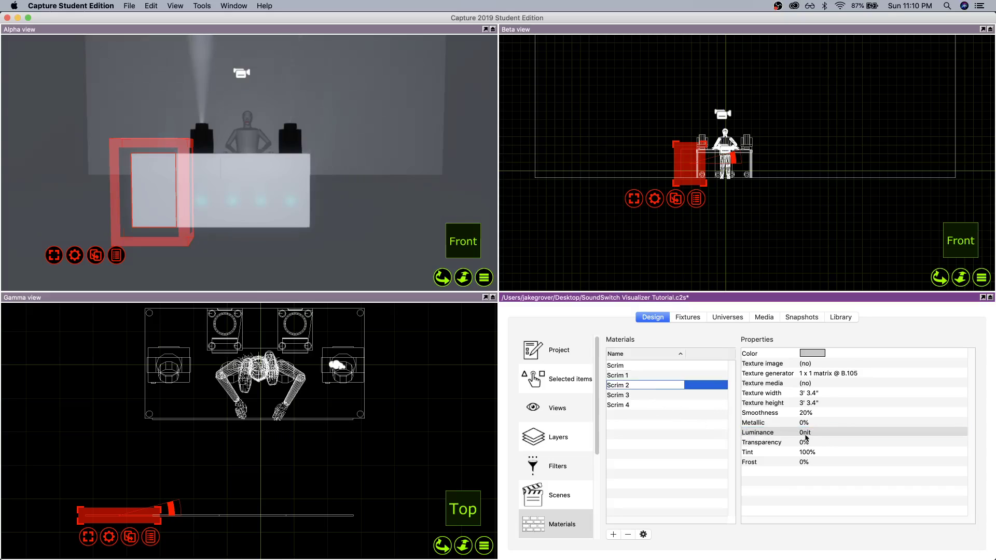
double_click(813, 433)
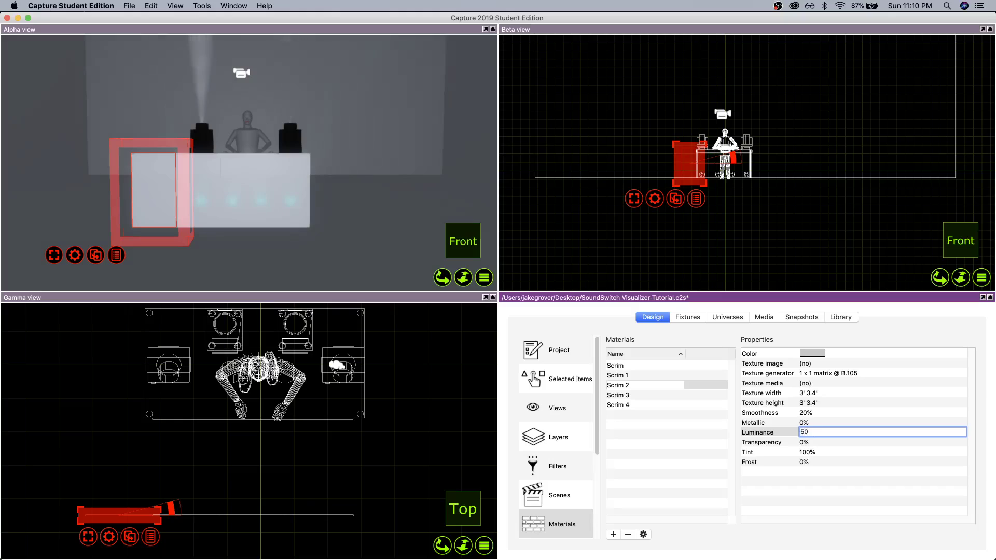
key(Return)
click(654, 397)
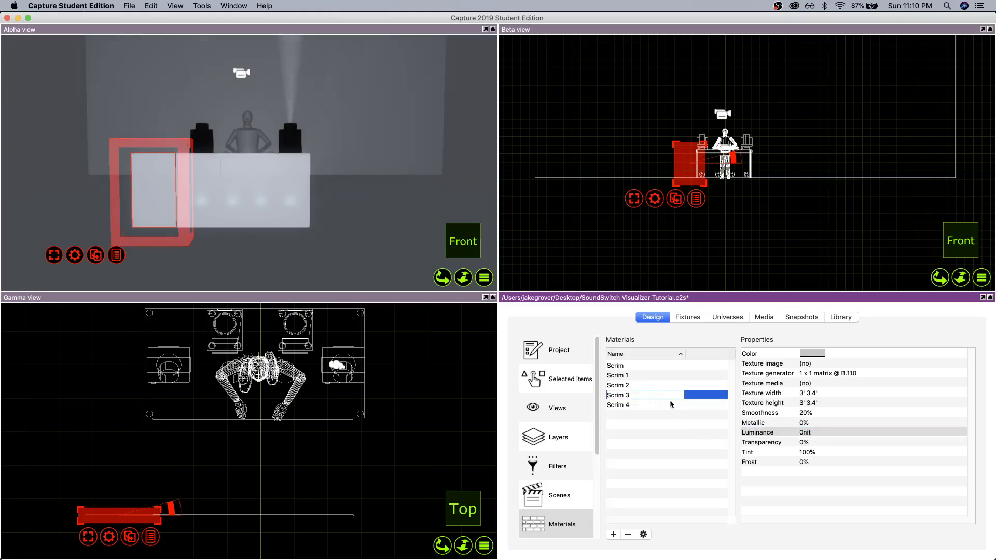
double_click(831, 433)
text(0)
key(Return)
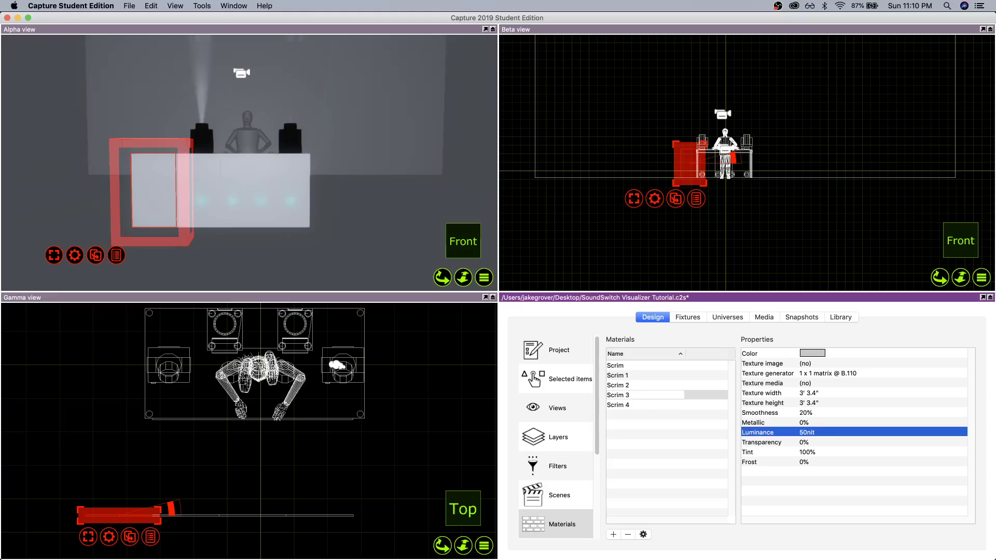
Set the Scrim 4 material's luminance to 50 nit.
click(653, 406)
double_click(819, 432)
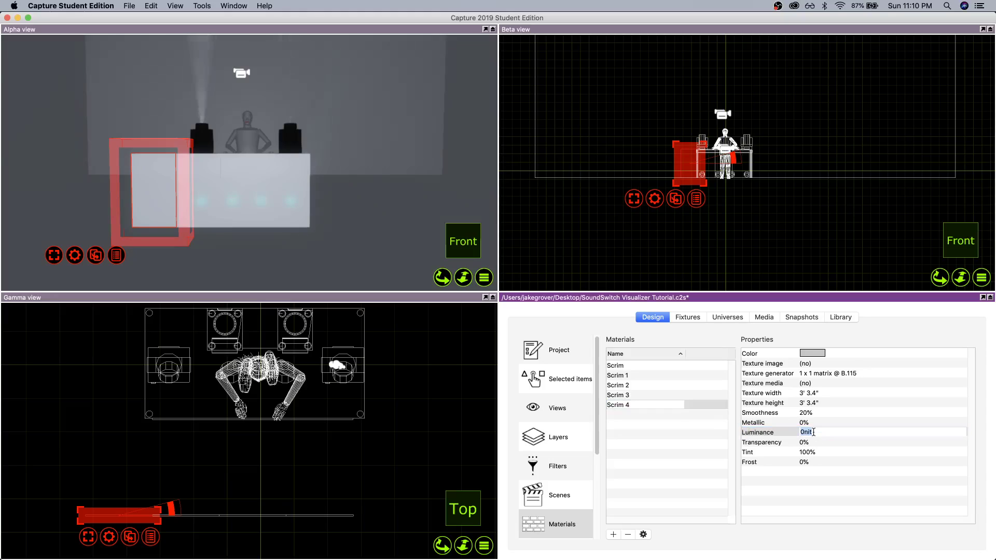
text(50)
key(Return)
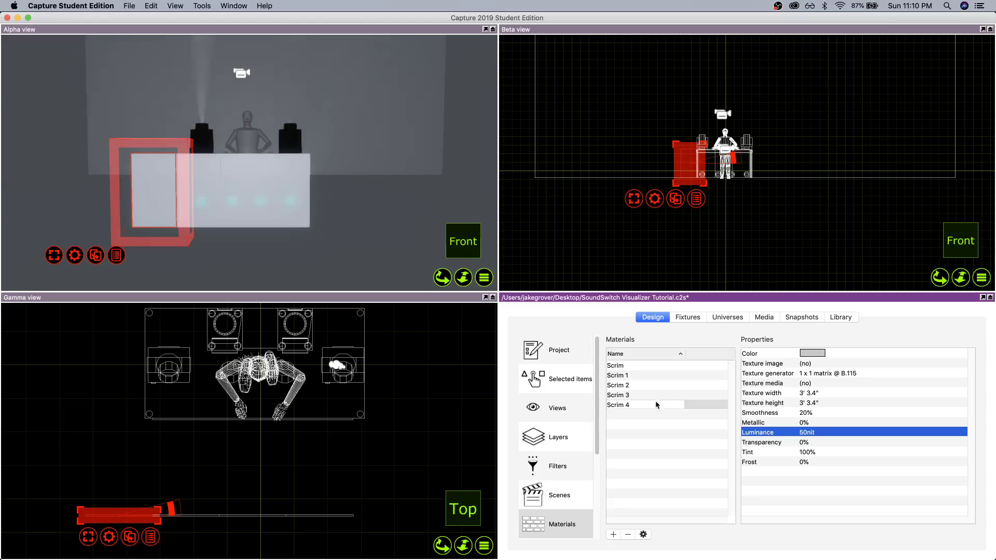
Apply the Scrim 1, Scrim 2, Scrim 3 and Scrim 4 materials to the four front panels in order from left to right.
click(618, 376)
drag(618, 380, 170, 207)
drag(638, 385, 195, 194)
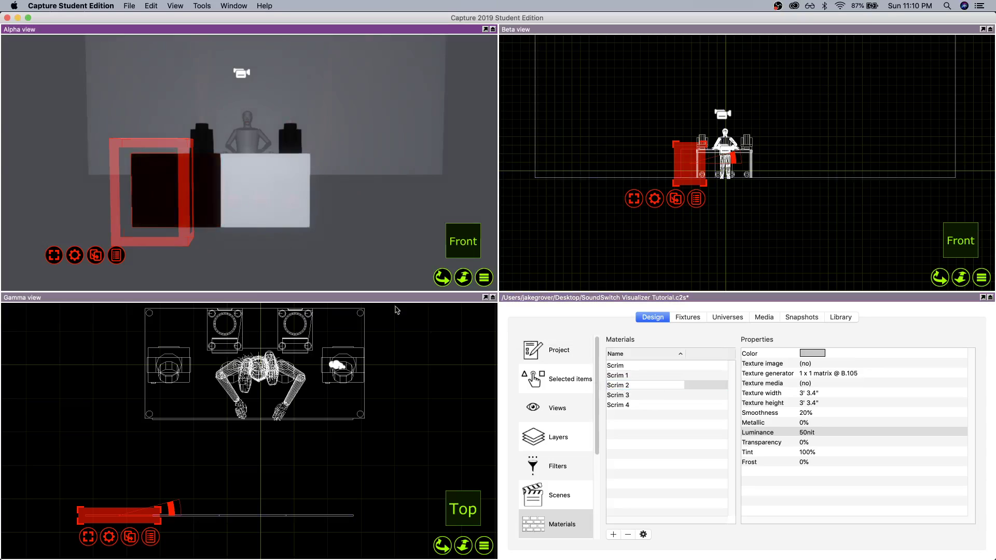
click(625, 395)
drag(625, 398, 266, 216)
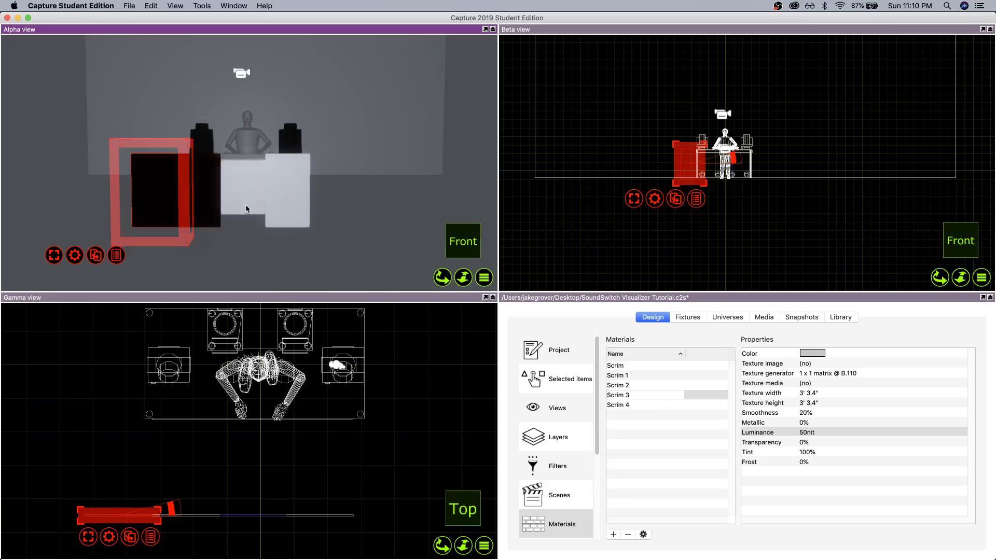
drag(625, 408, 315, 234)
Examine the material-mapped scrim panels from the front, then compare them with the lights behind the booth's original scrim from the side.
click(315, 234)
scroll(207, 211, up, 3)
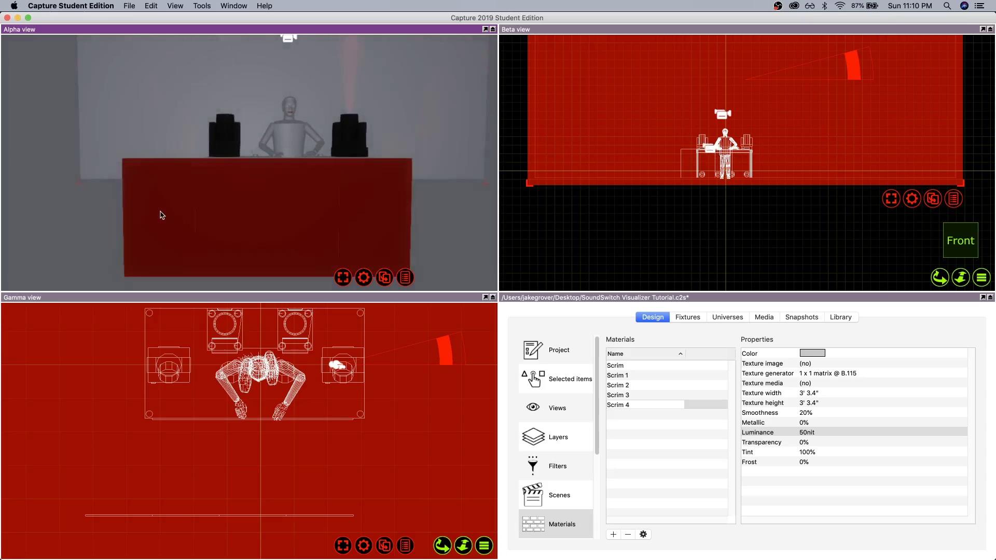
drag(160, 213, 378, 225)
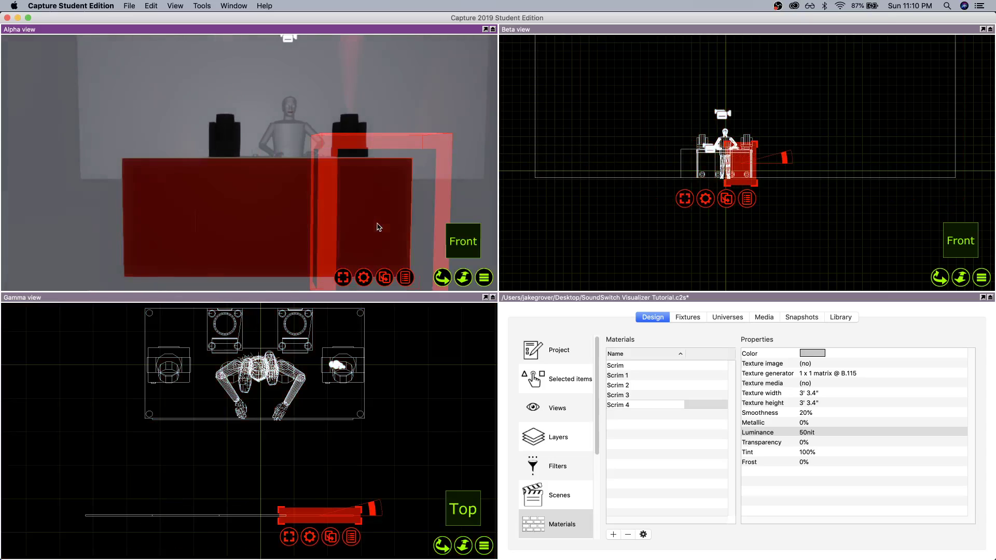
click(456, 177)
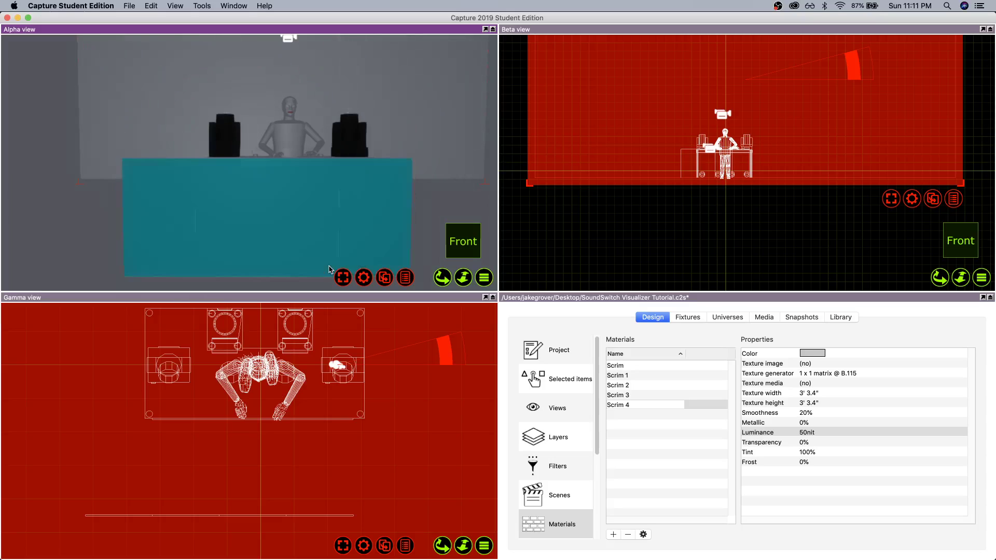
drag(252, 189, 197, 135)
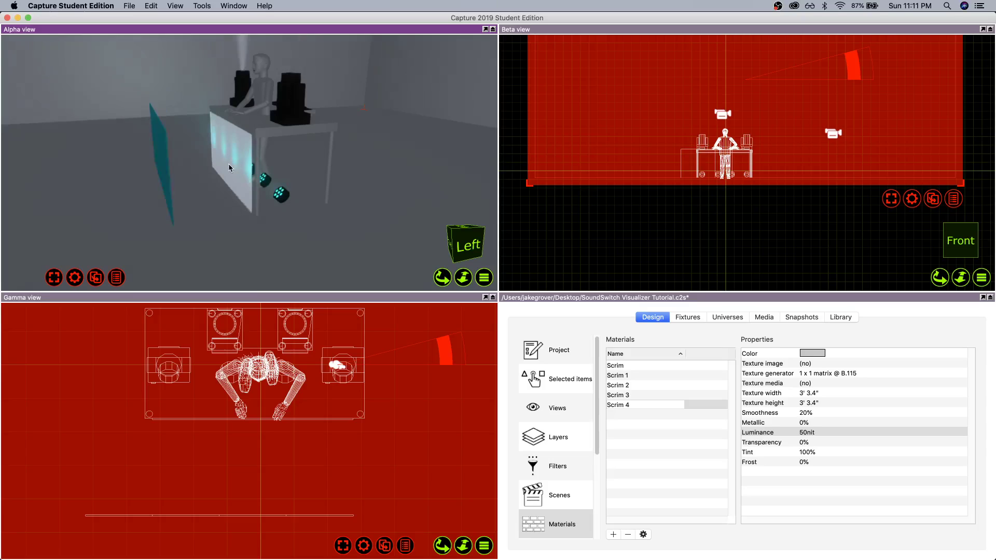
scroll(284, 199, up, 6)
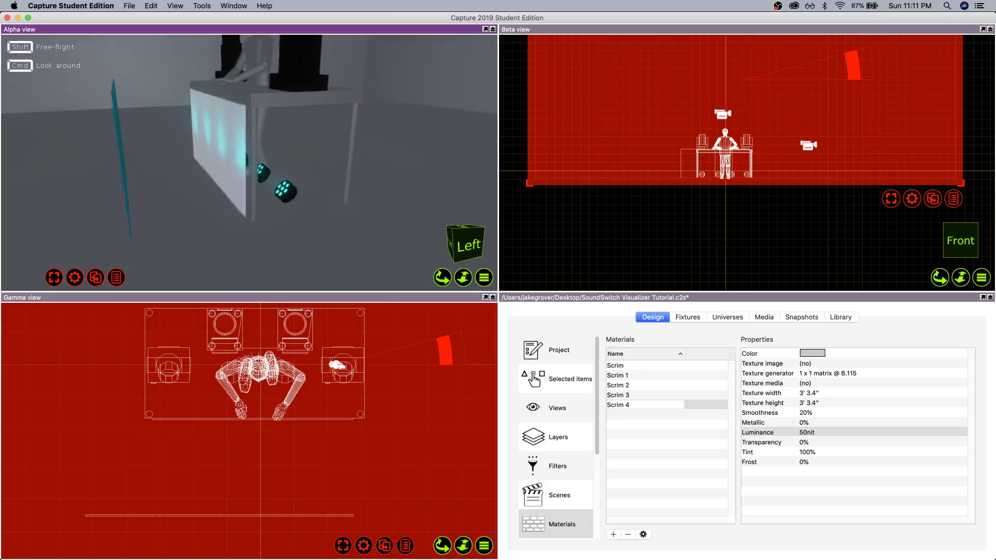
drag(285, 199, 252, 147)
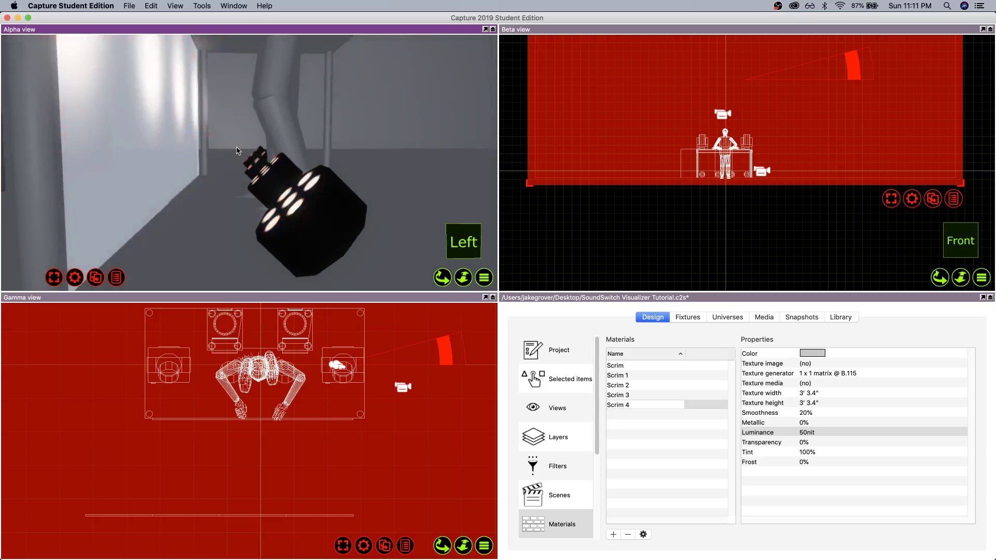
scroll(238, 153, down, 5)
scroll(294, 183, down, 3)
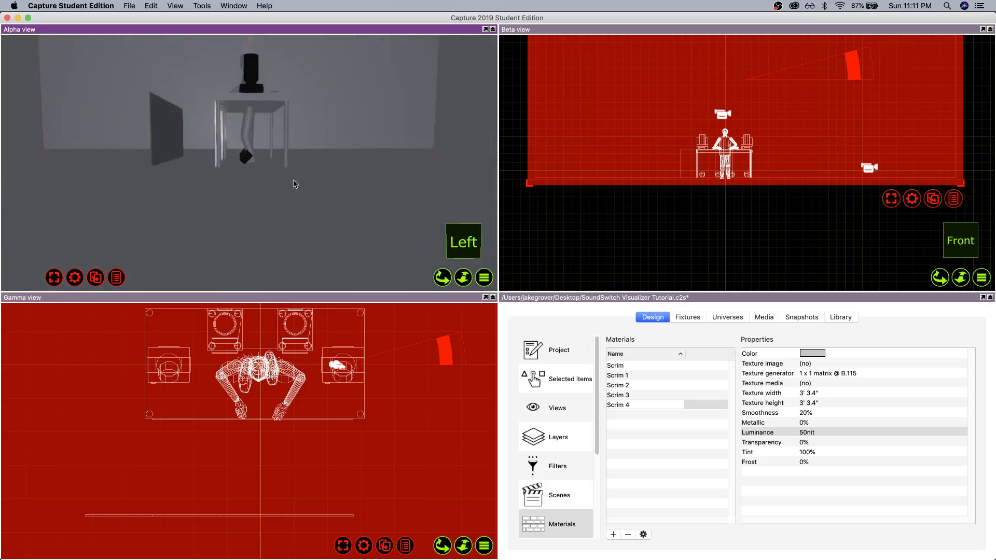
Reduce the Alpha view's ambient lighting to 25.3% and return that view to the front of the booth.
click(555, 409)
scroll(712, 470, down, 5)
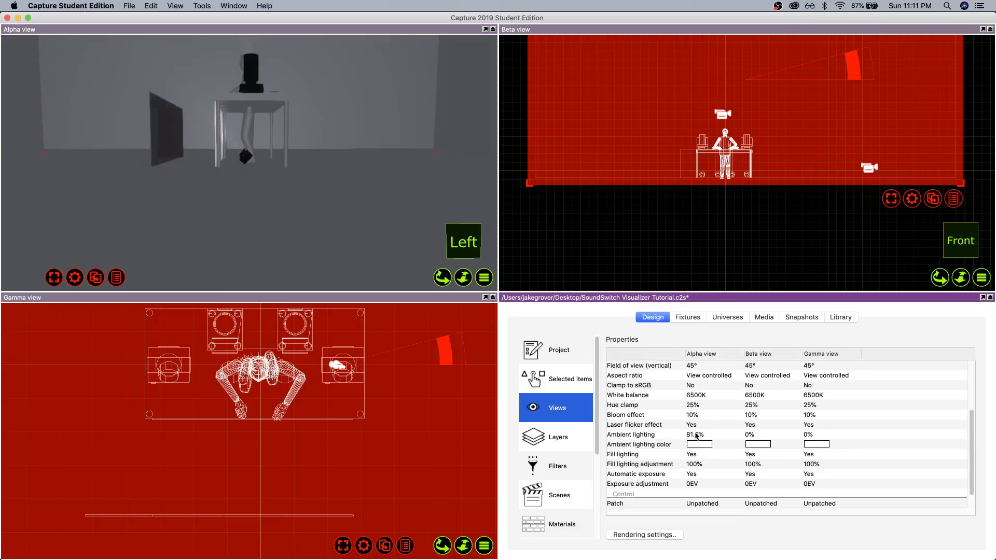
click(696, 436)
drag(725, 434, 676, 432)
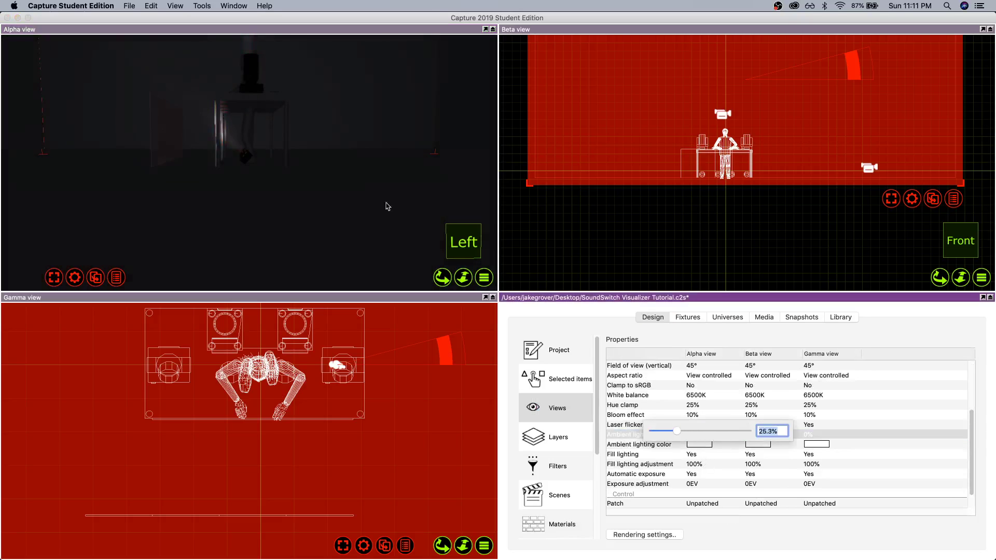
click(254, 179)
drag(227, 126, 267, 154)
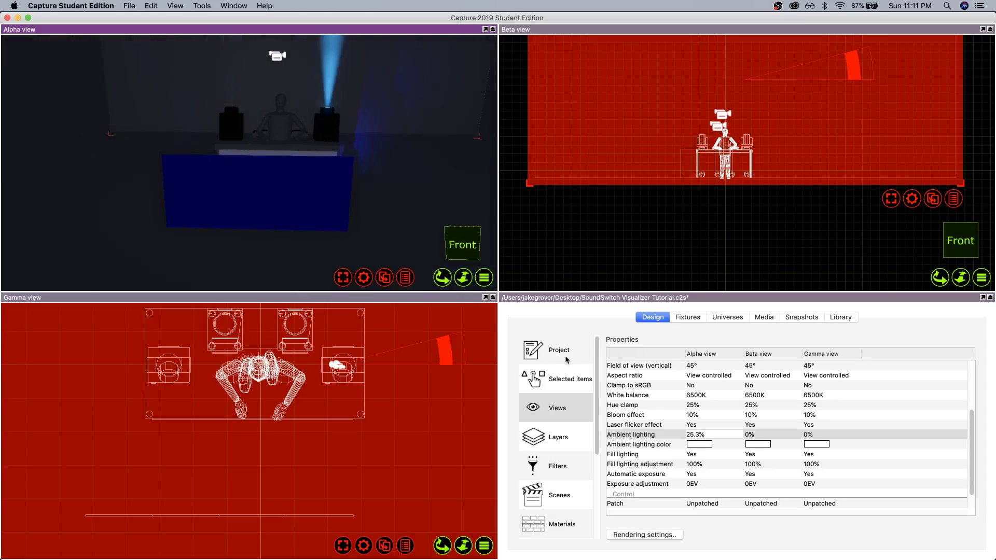
In the rendering settings, set the resolution limit to 720p and enable automatic quality.
click(653, 536)
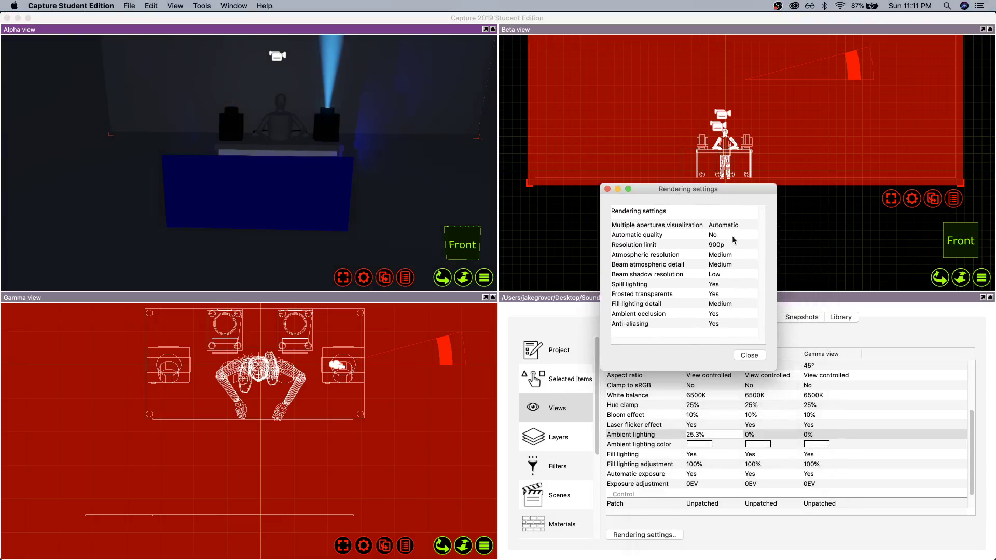
click(724, 246)
click(724, 246)
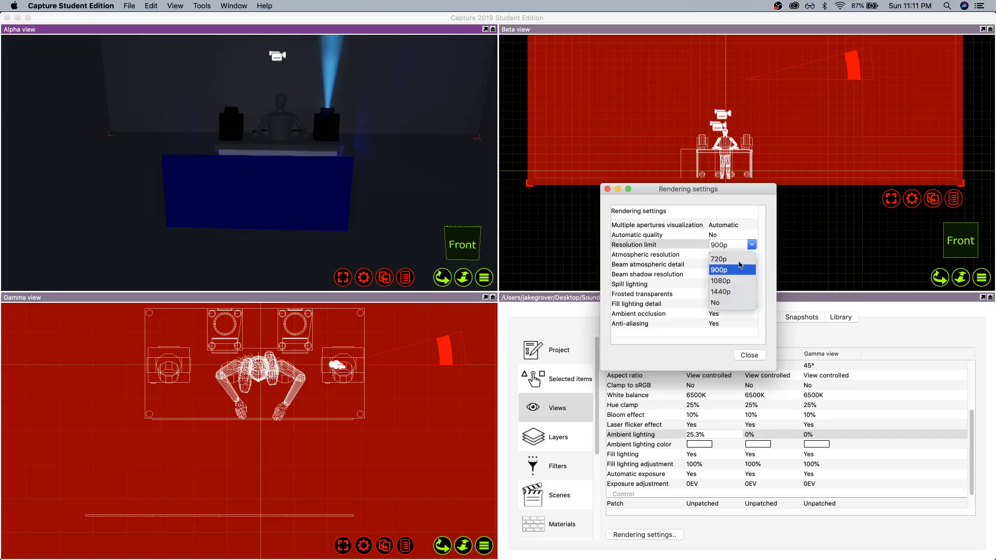
click(719, 260)
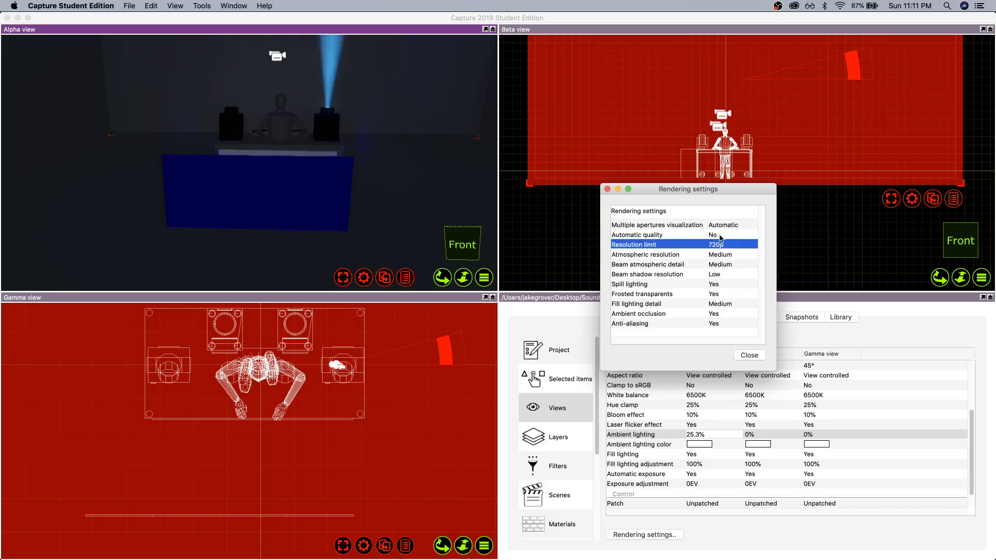
click(720, 238)
click(719, 238)
click(726, 265)
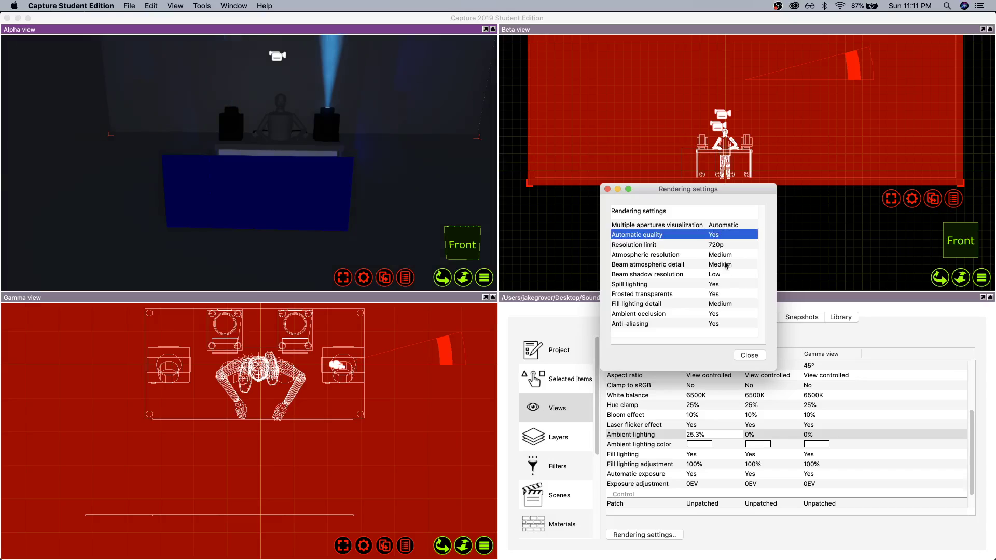
click(733, 226)
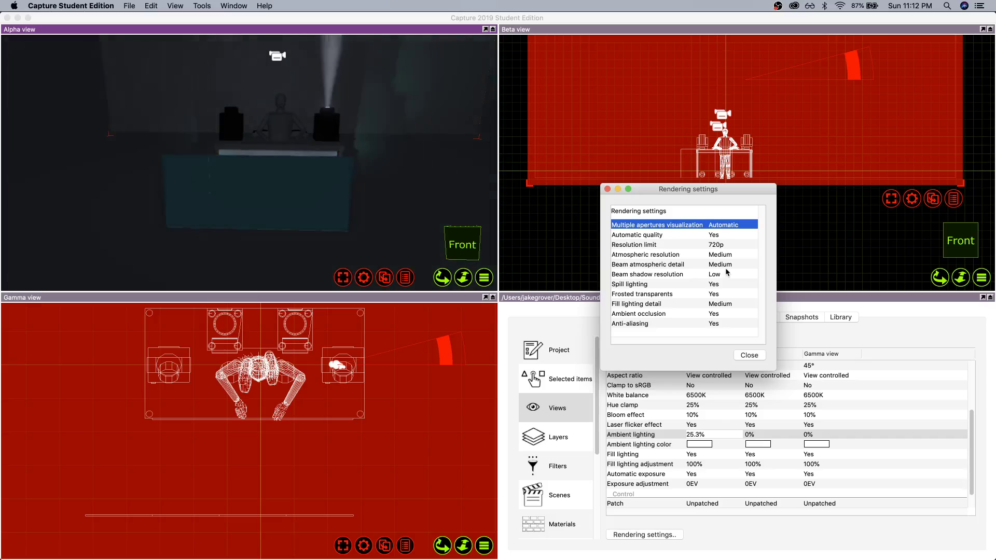
click(750, 356)
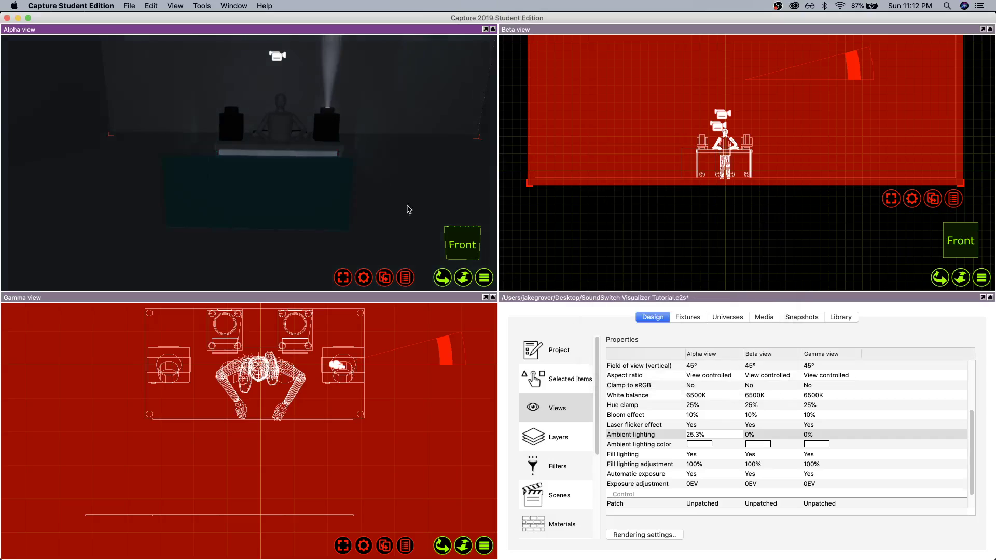
Paste the copied list of recommended fixture types into a blank TextEdit document.
drag(311, 159, 288, 173)
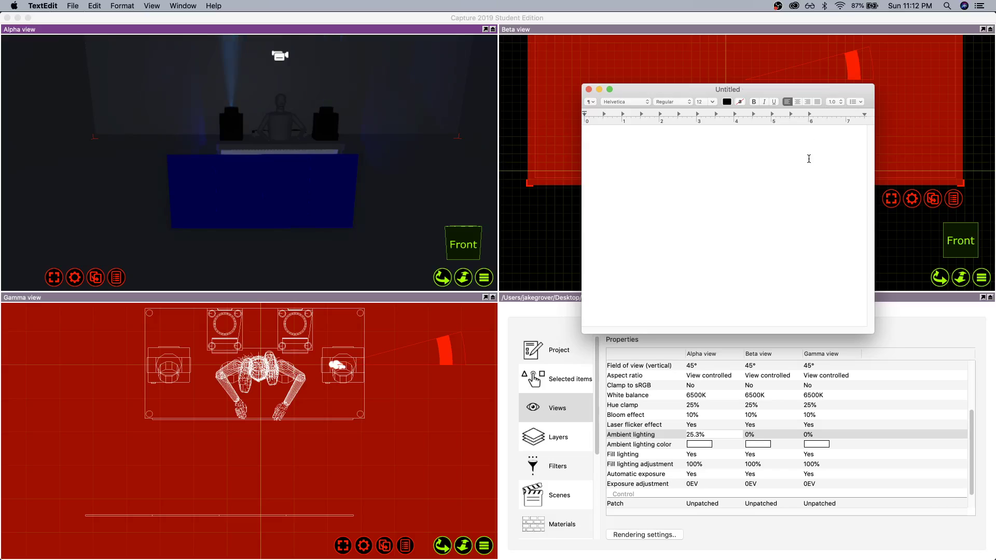
key(super+v)
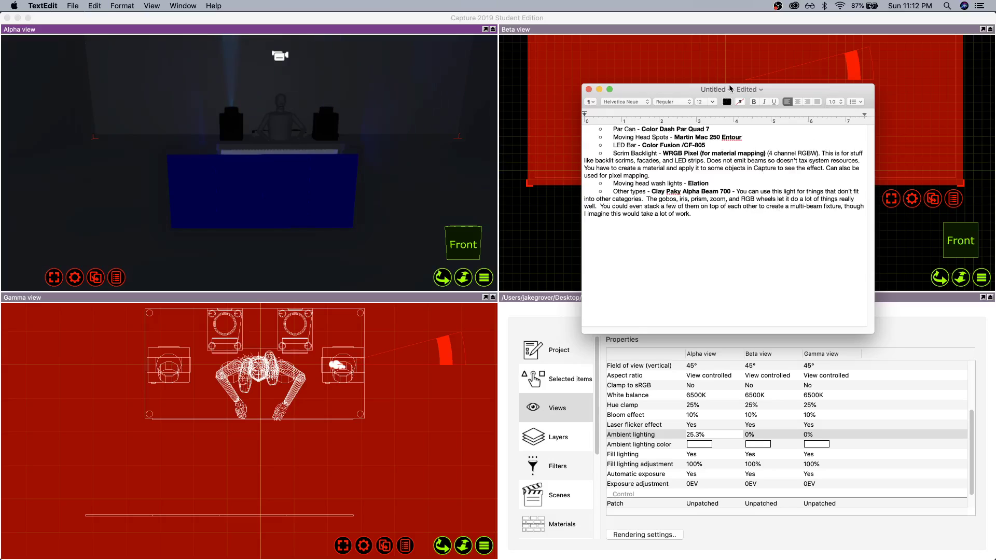
Fit the fixture notes to the right half of the desktop and narrow the Capture window to sit beside them.
key(ctrl+alt+Right)
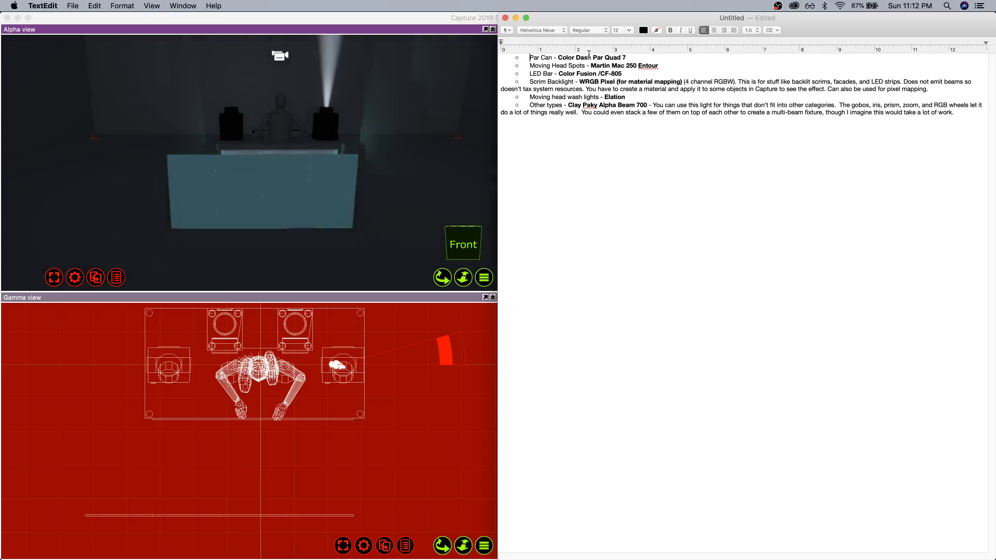
key(super+Tab)
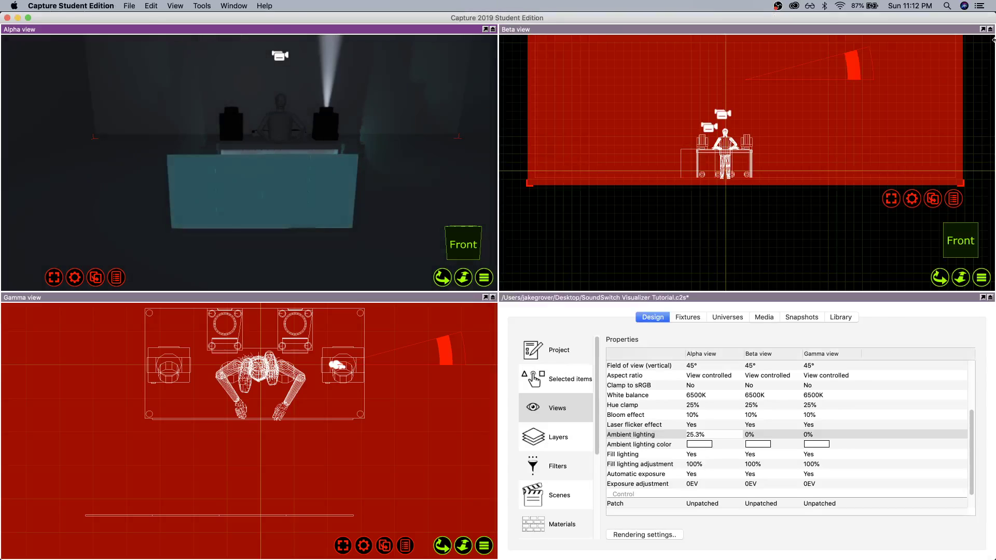
drag(993, 40, 455, 42)
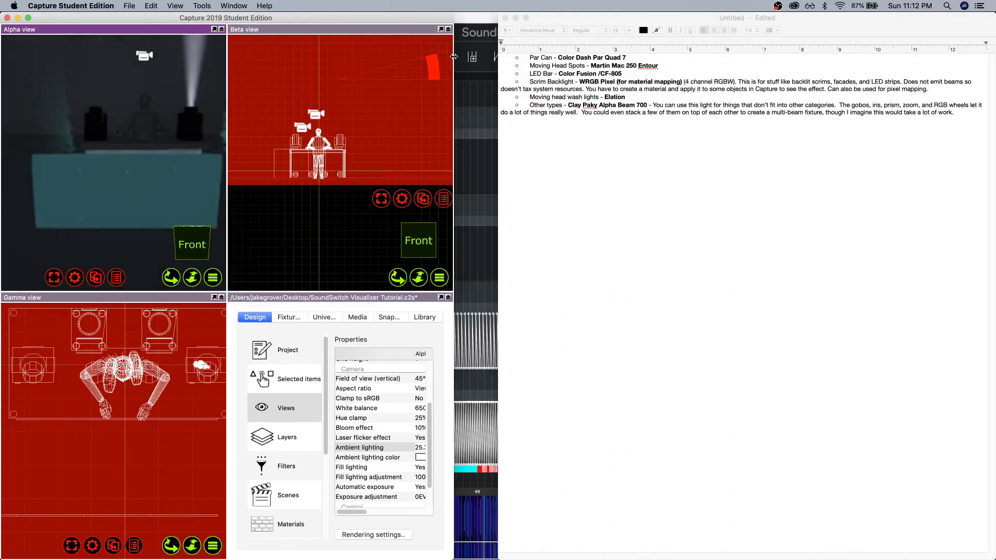
Examine the library's fixtures for the recommended types: the Chauvet COLORdash Par-Quad 7 and the Martin MAC 250 Entour.
click(437, 317)
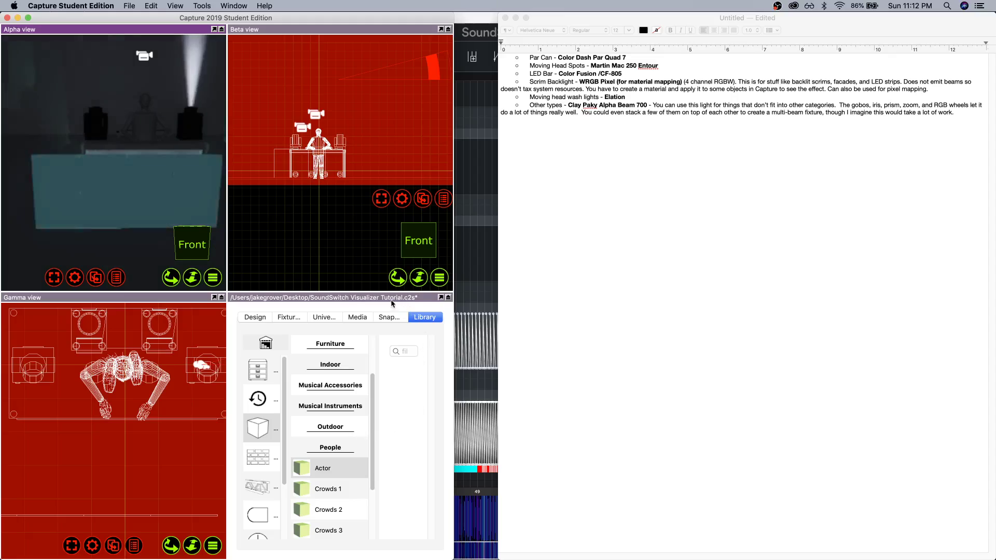
click(441, 297)
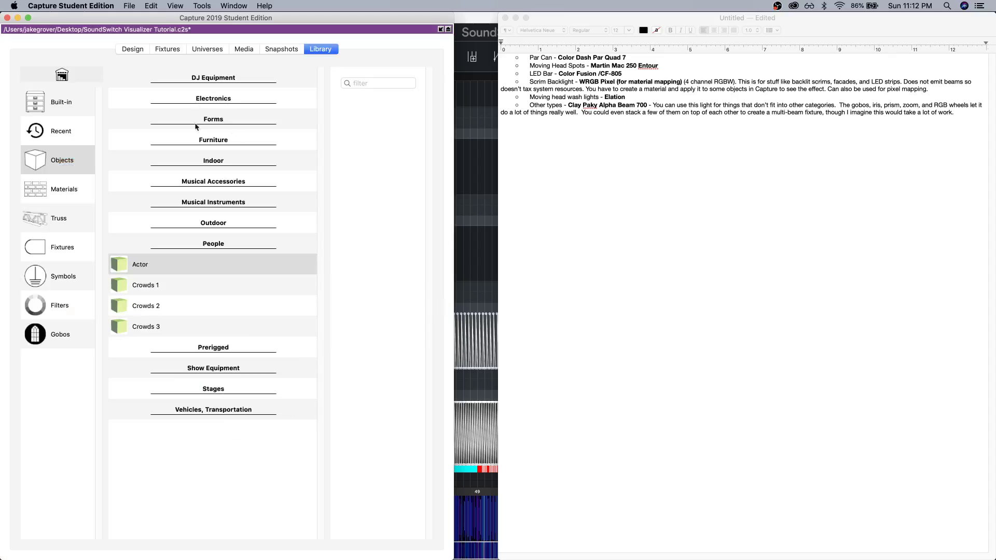
click(50, 254)
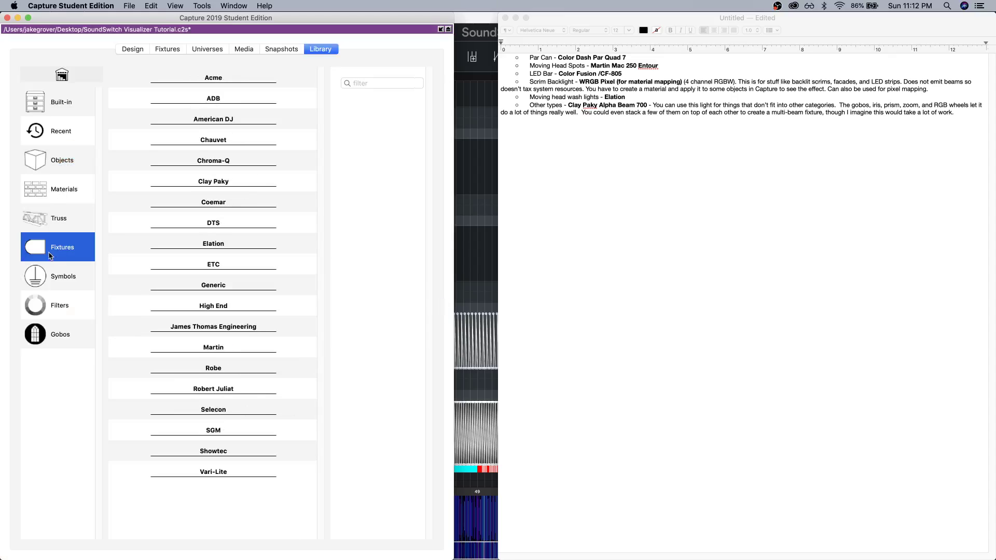
click(228, 143)
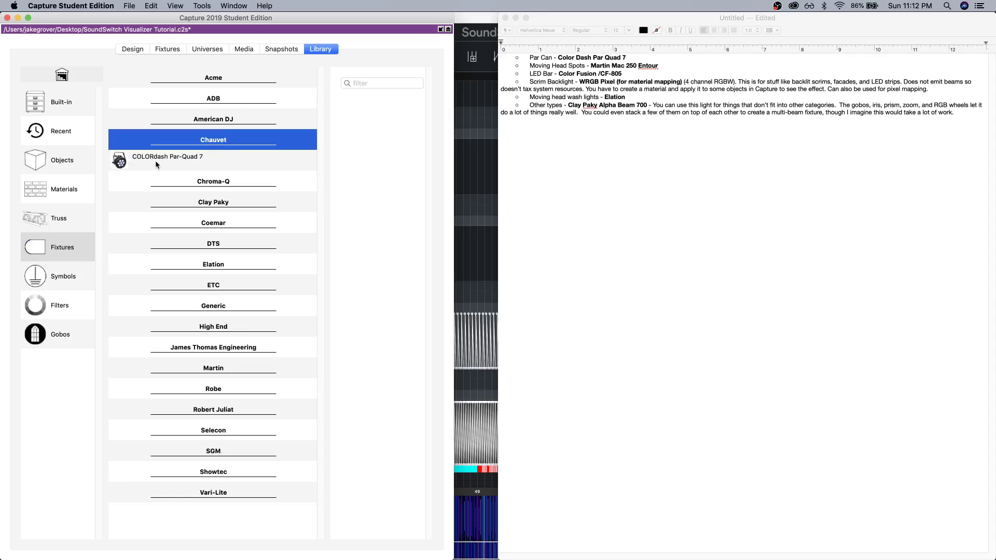
click(577, 66)
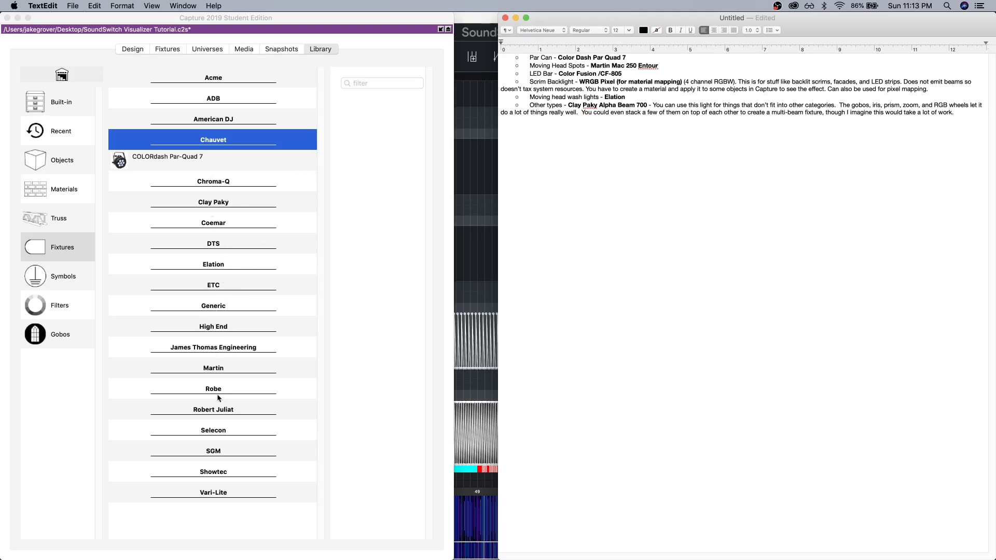
click(218, 371)
click(218, 370)
click(146, 370)
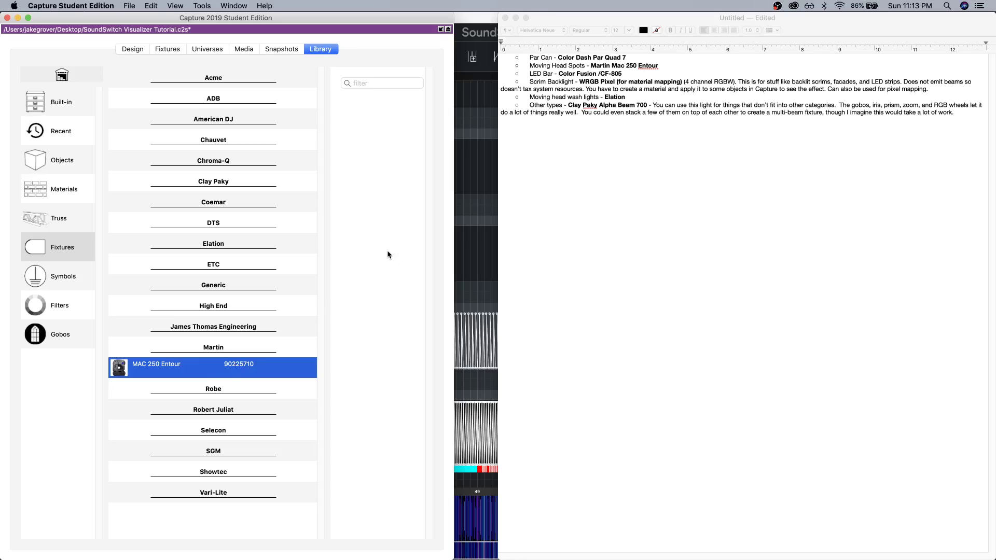
In SoundSwitch, edit the Gobo Change One attribute cue, enabling Gobo Wheel on the first Intimidator Spot 250 at 26.
click(477, 229)
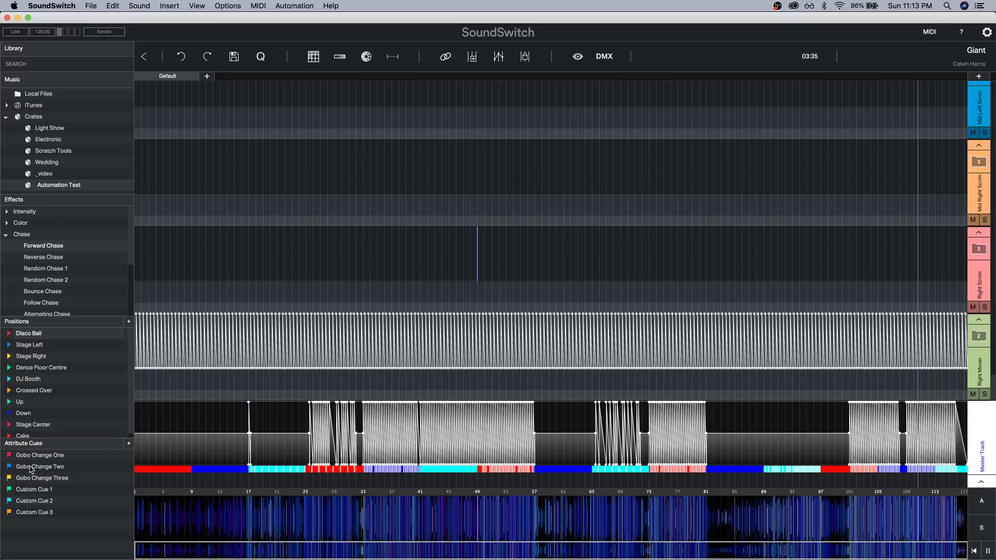
double_click(53, 456)
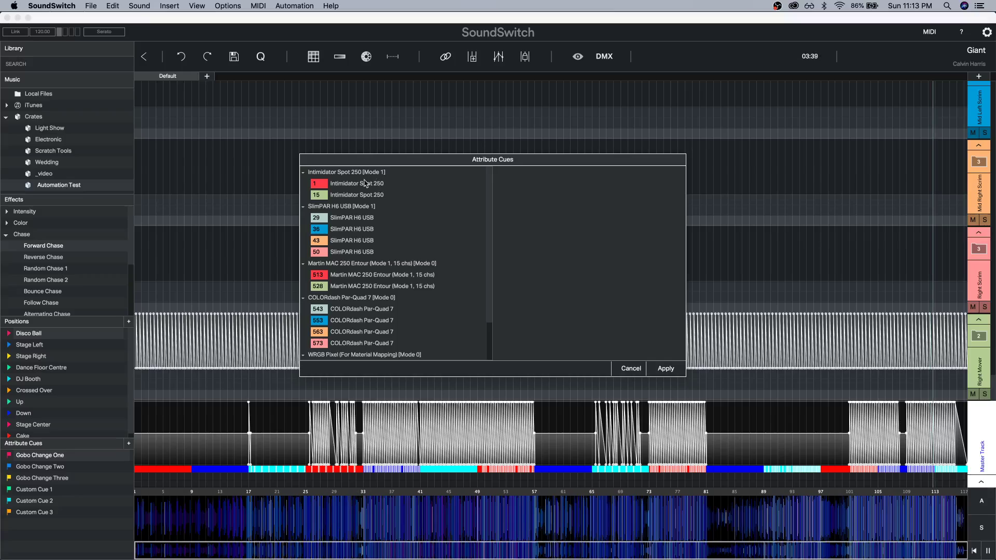
click(347, 184)
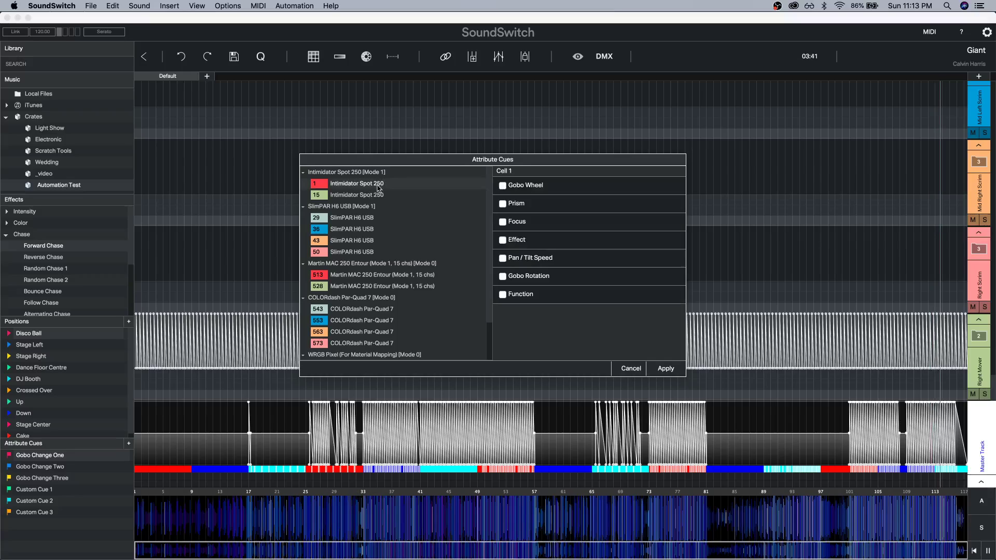
click(501, 186)
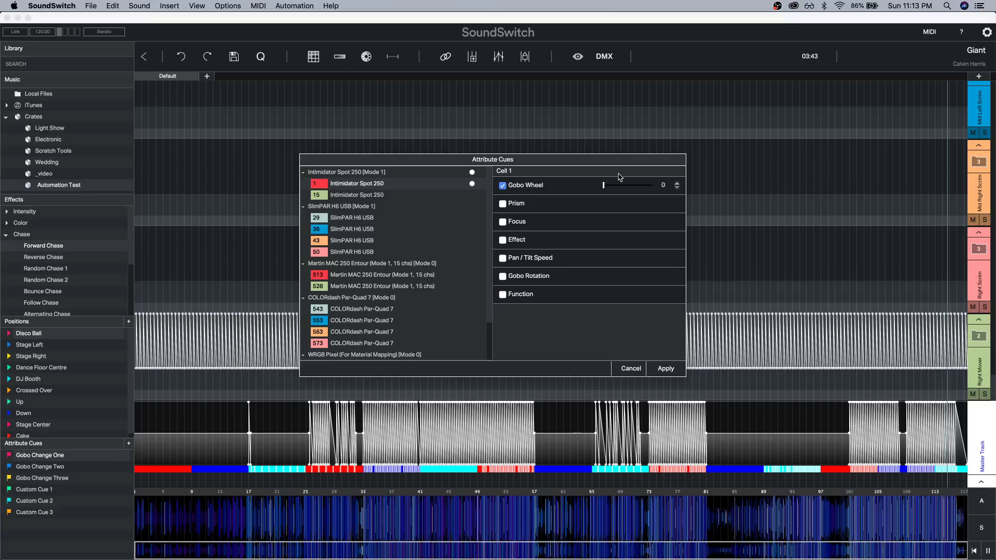
click(618, 185)
drag(618, 186, 635, 186)
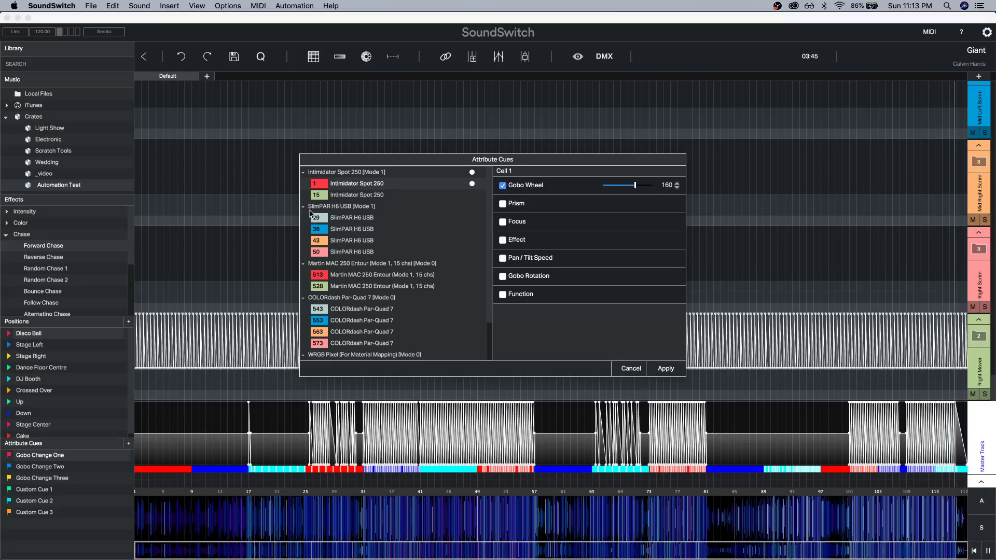
click(609, 185)
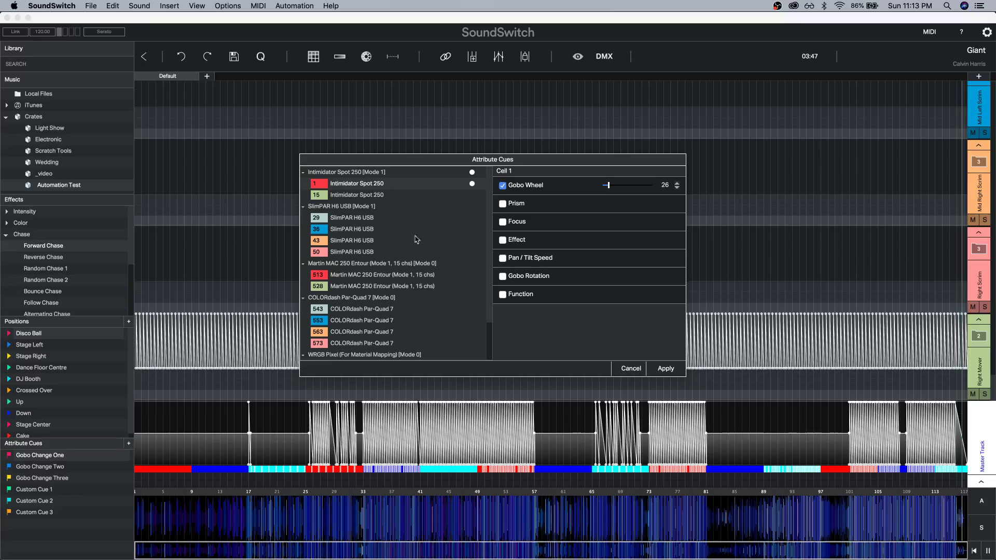
Enable Gobo on the first Martin MAC 250 Entour, apply the cue, and place Gobo Change One on the Master Track just past bar 9.
click(360, 275)
click(514, 190)
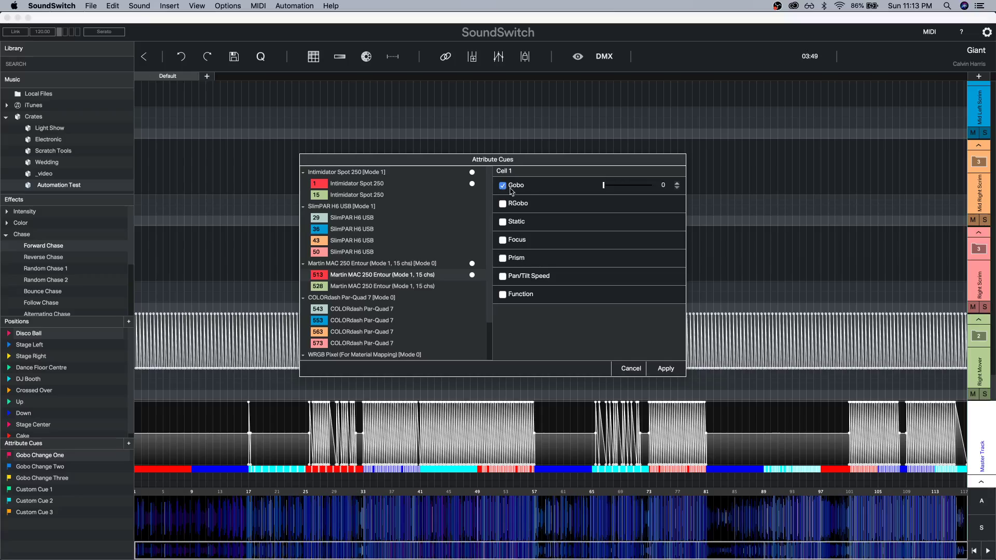
drag(614, 185, 611, 185)
click(667, 368)
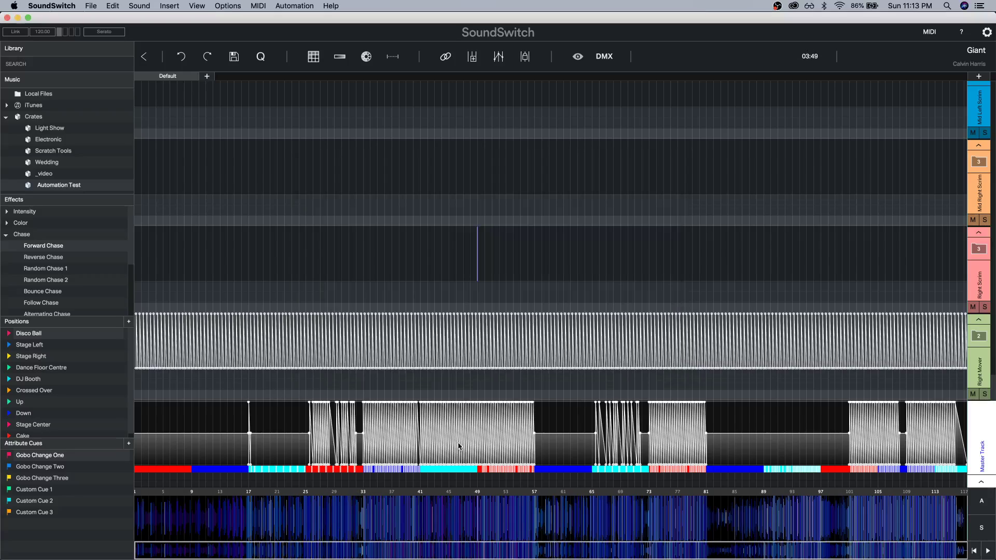
drag(12, 456, 193, 483)
Restore Capture's four-view layout, move the SoundSwitch playhead past the gobo cue, and inspect the lights from above in the Alpha view.
key(super+Tab)
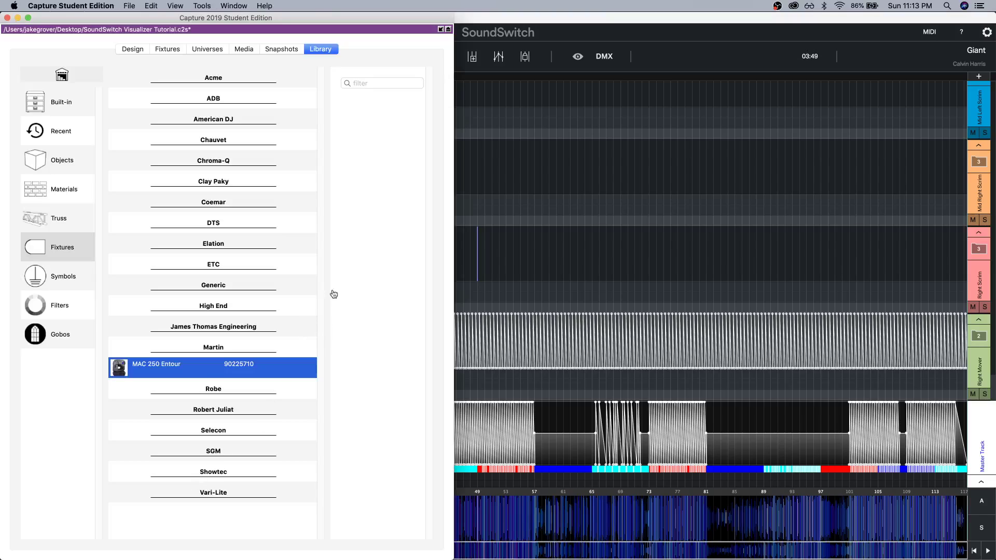
click(440, 29)
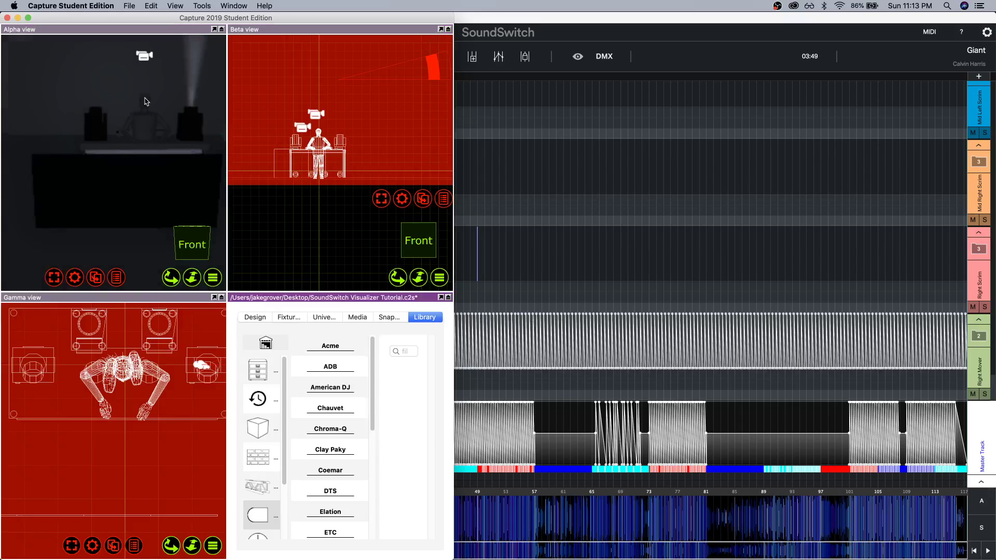
click(491, 225)
click(221, 266)
key(super+Tab)
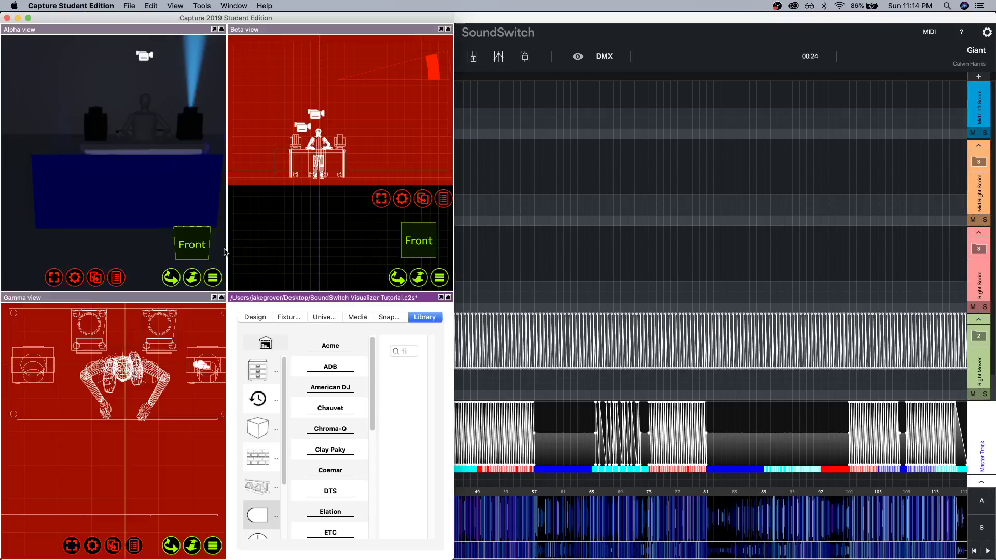
drag(167, 147, 192, 136)
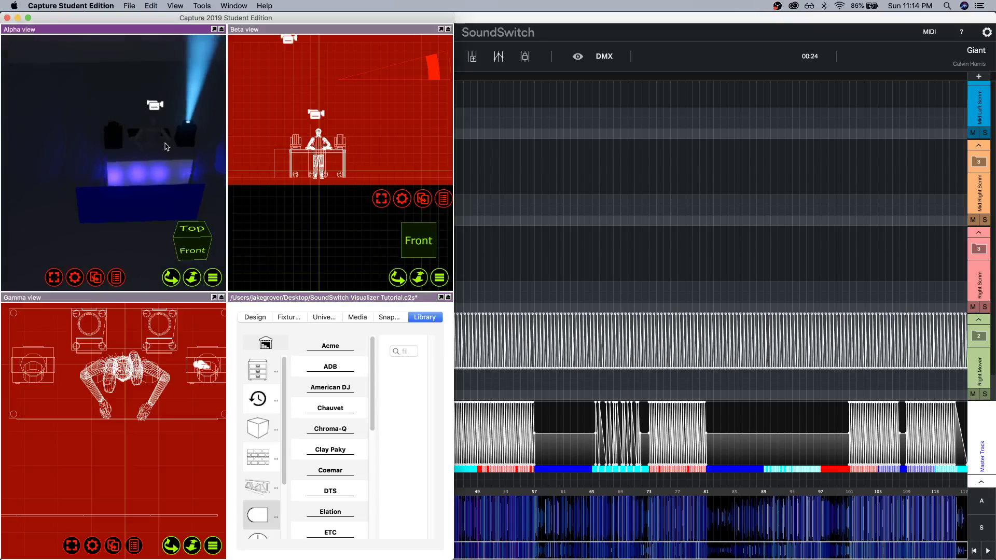
In SoundSwitch, place a Disco Ball position cue just past bar 9 and a Dance Floor Centre cue at about bar 12.
click(551, 196)
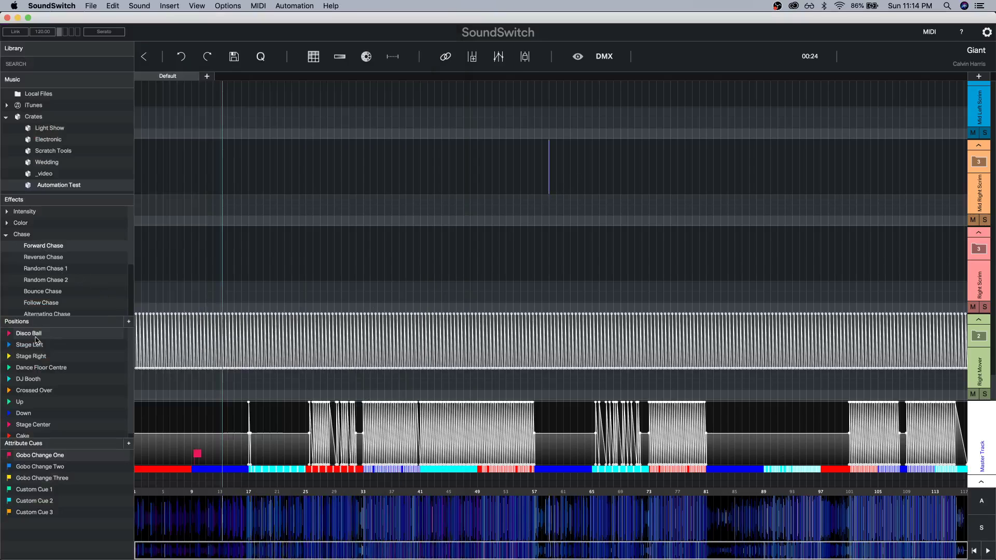
mouse_move(36, 339)
mouse_down()
mouse_move(24, 338)
mouse_move(175, 474)
mouse_move(232, 487)
mouse_move(196, 480)
mouse_up()
drag(10, 369, 256, 447)
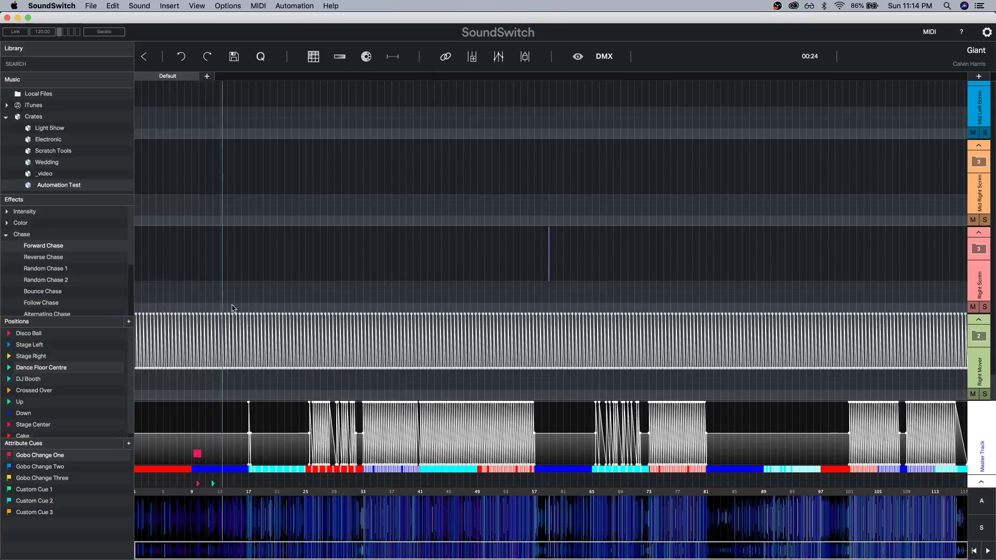
Delete the Right Mover automation between about bars 9 and 15 and check the beam in Capture.
drag(207, 288, 240, 383)
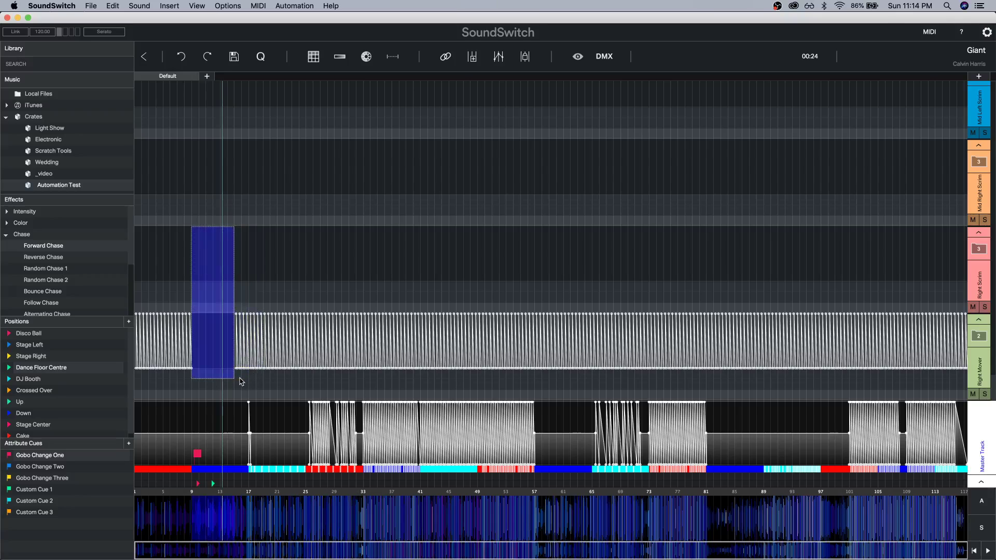
key(Delete)
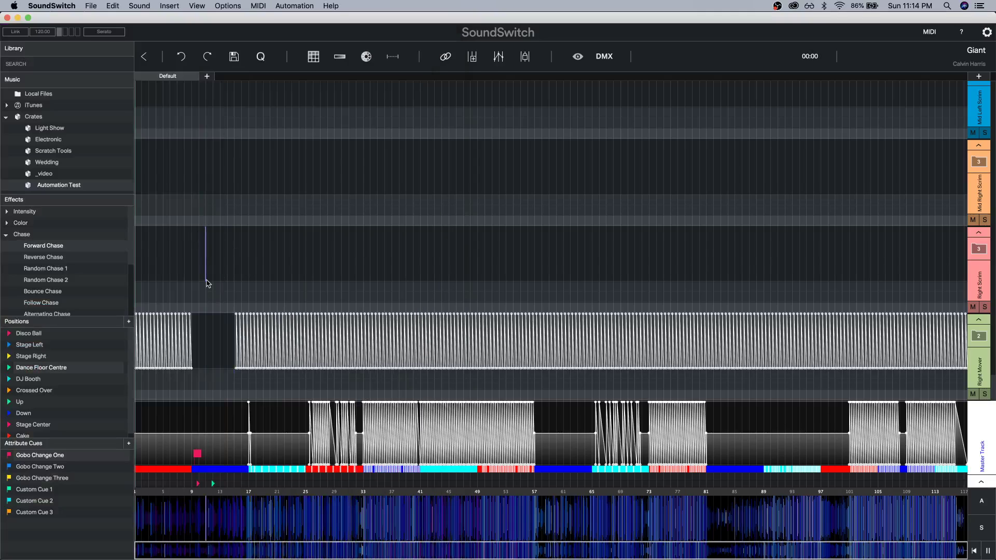
key(super+Tab)
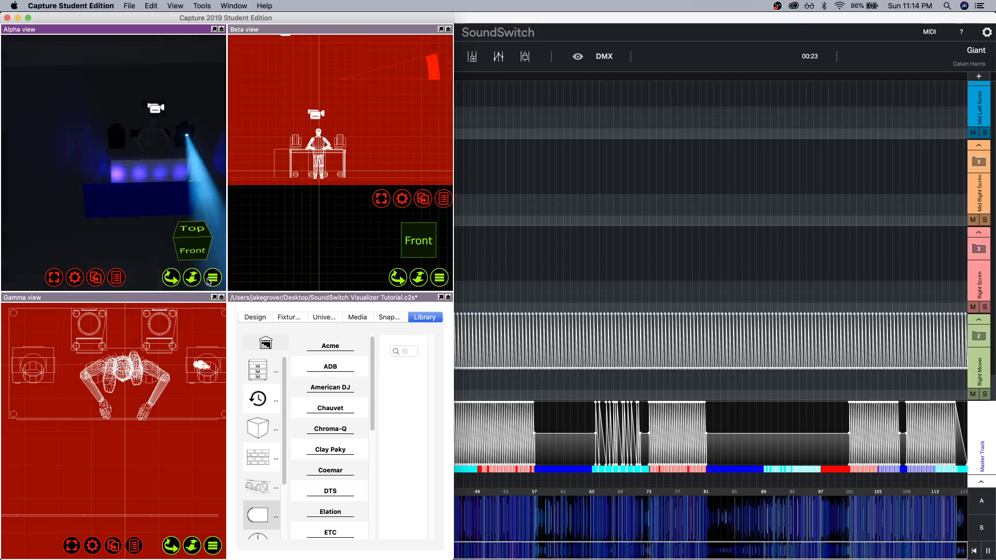
In SoundSwitch, delete the Left Mover automation between about bars 11 and 17.
click(530, 265)
scroll(257, 216, up, 3)
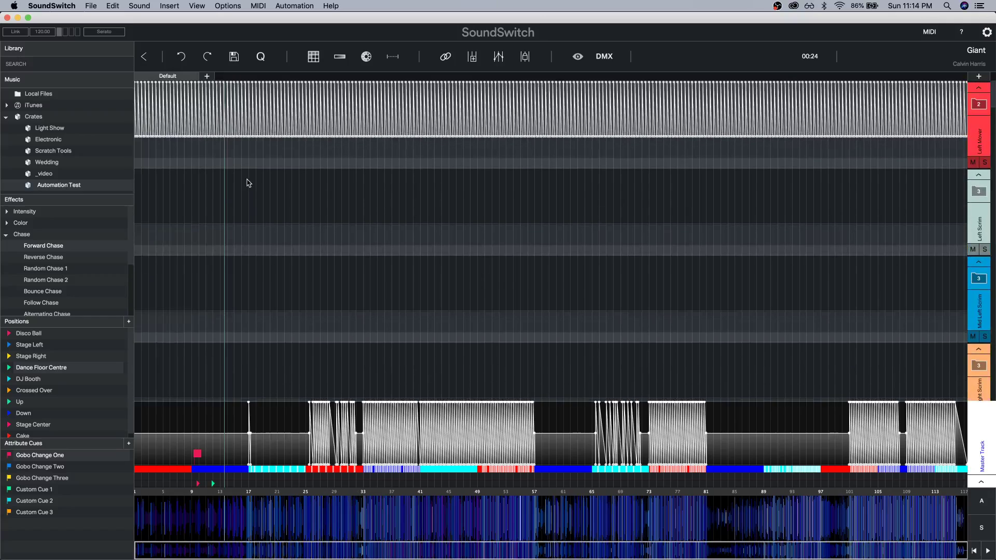
drag(249, 223, 199, 36)
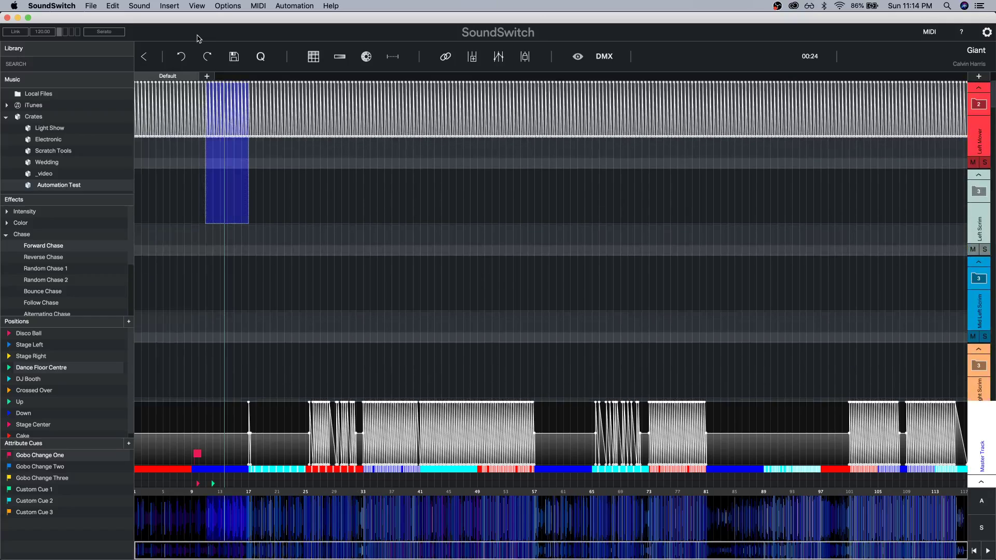
Bring Capture's Alpha view close to the projected beams and narrow the SoundSwitch window so that view stays visible beside it.
key(super+Tab)
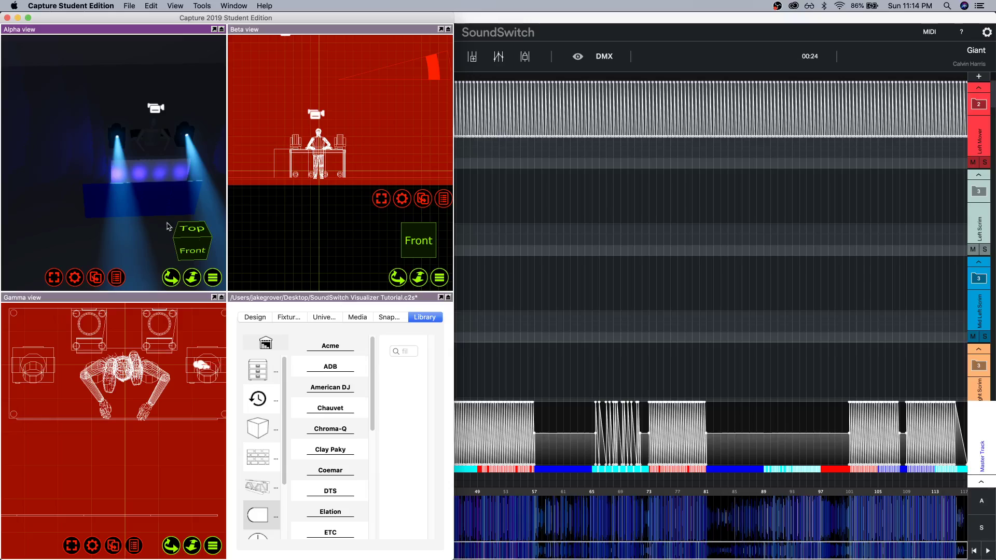
drag(161, 201, 115, 187)
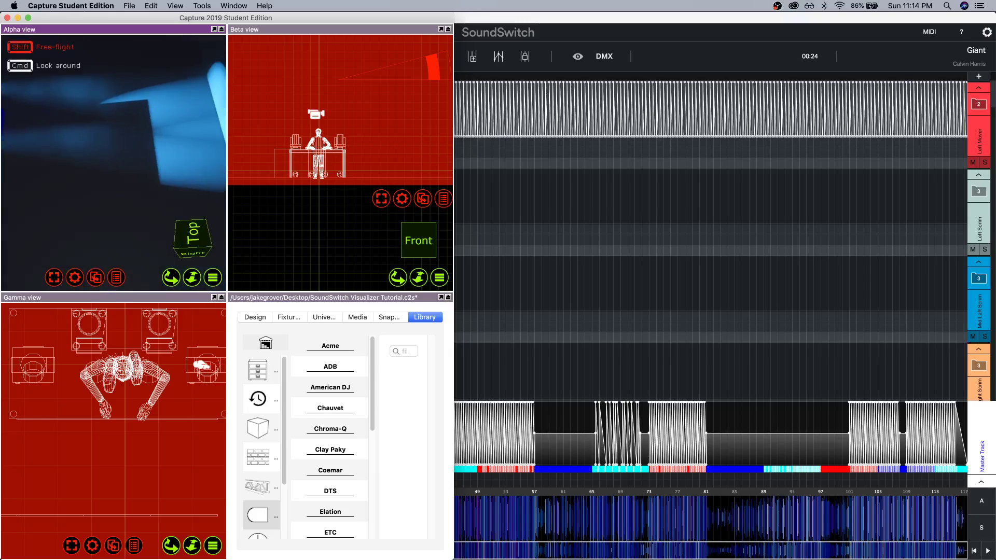
click(457, 291)
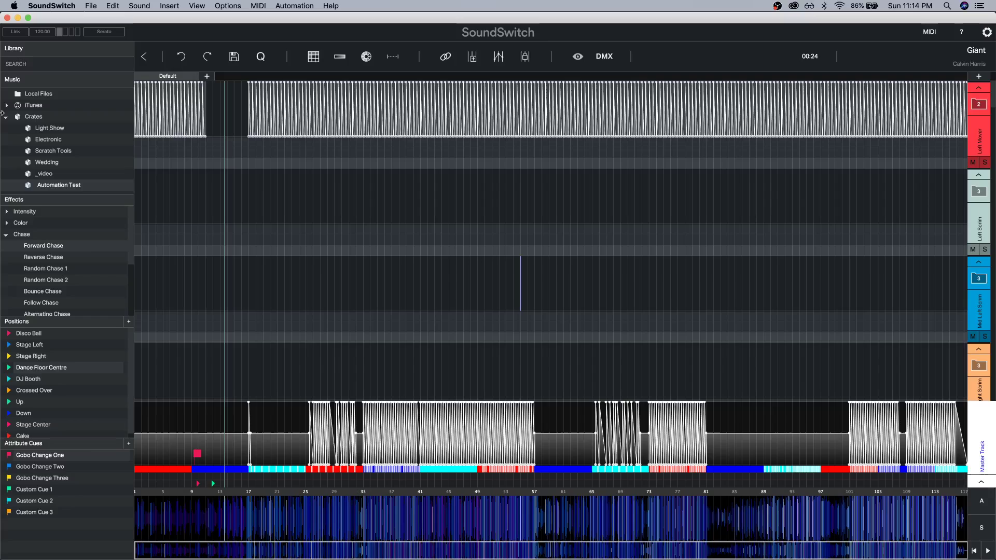
drag(2, 113, 530, 157)
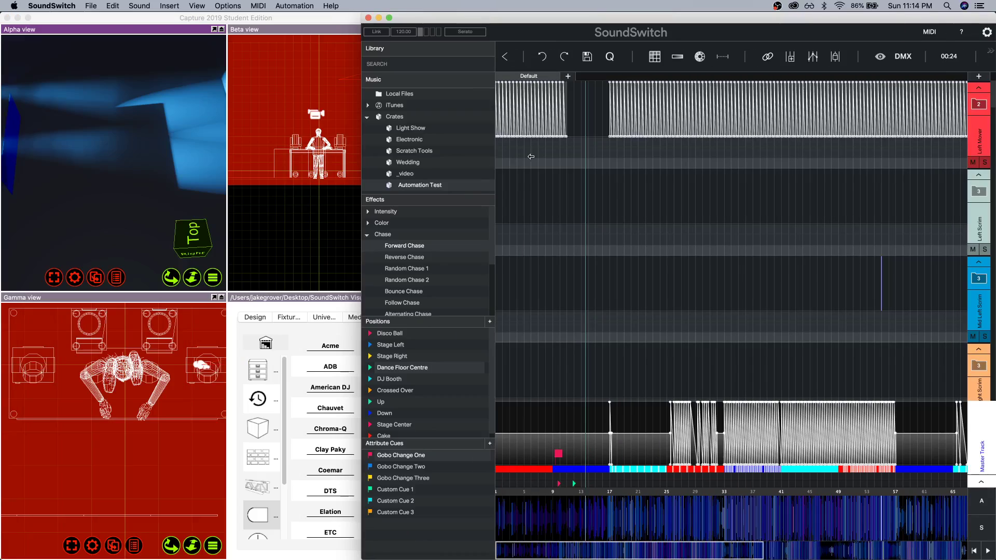
In the Gobo Change One cue, set Gobo Wheel to 34 on the first Intimidator Spot 250 and enable it at 26 on the second.
double_click(412, 459)
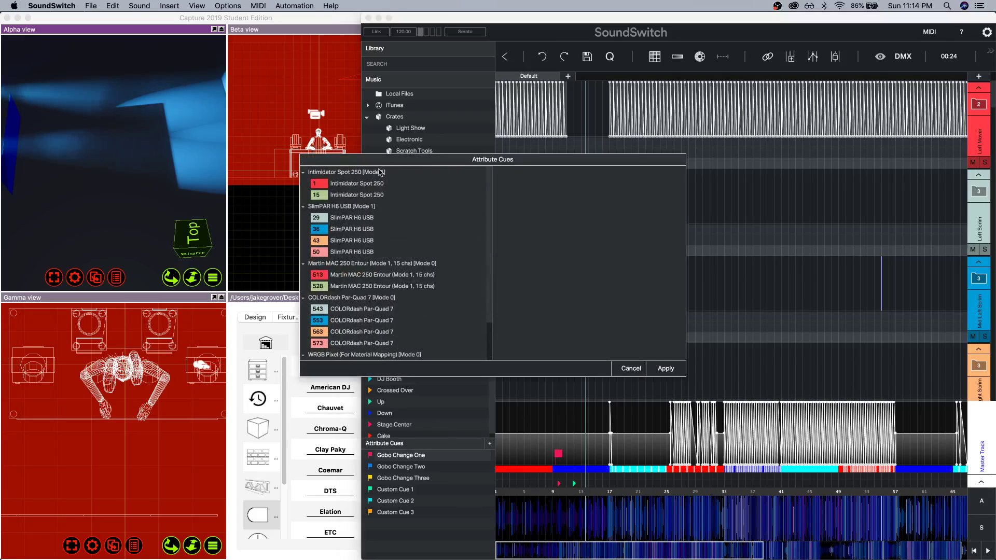
click(373, 184)
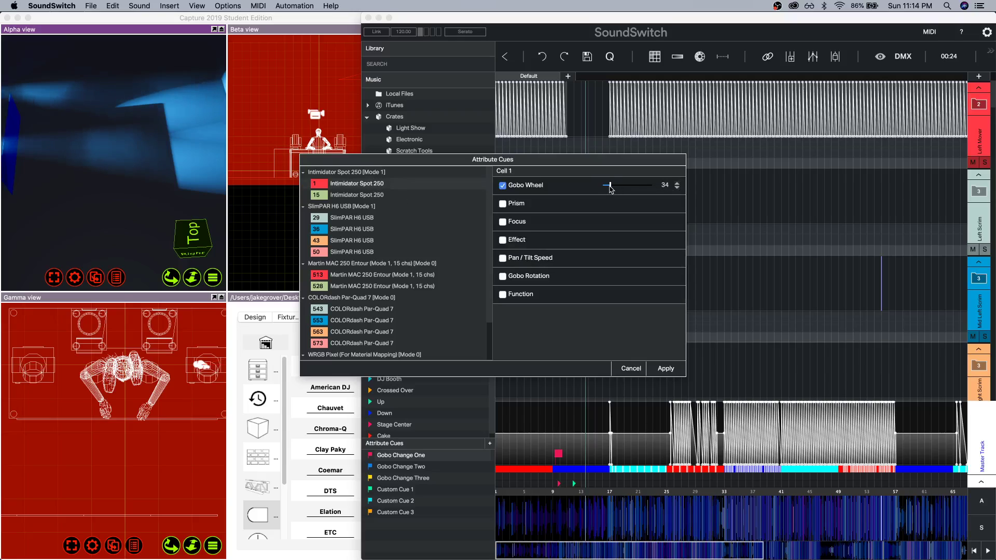
click(344, 196)
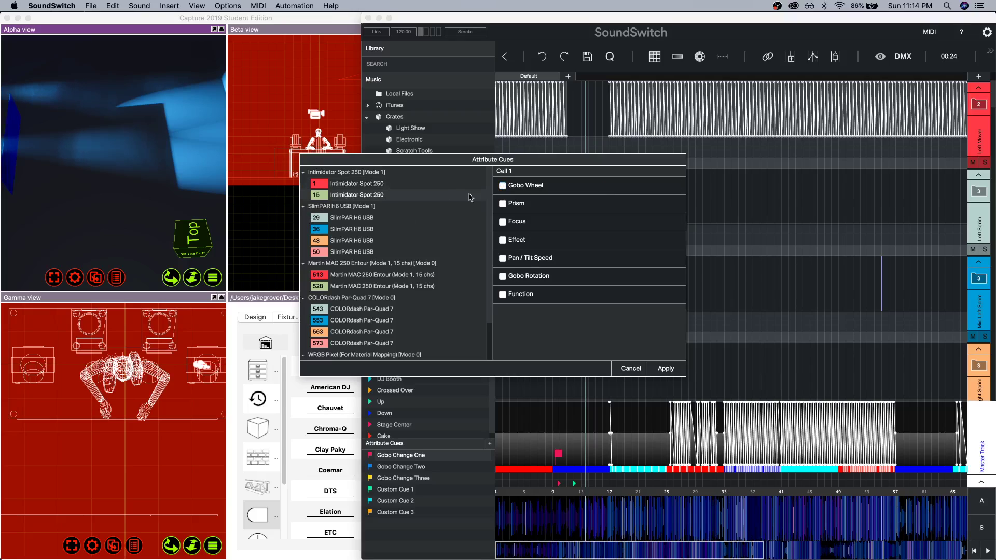
click(513, 188)
drag(601, 187, 607, 186)
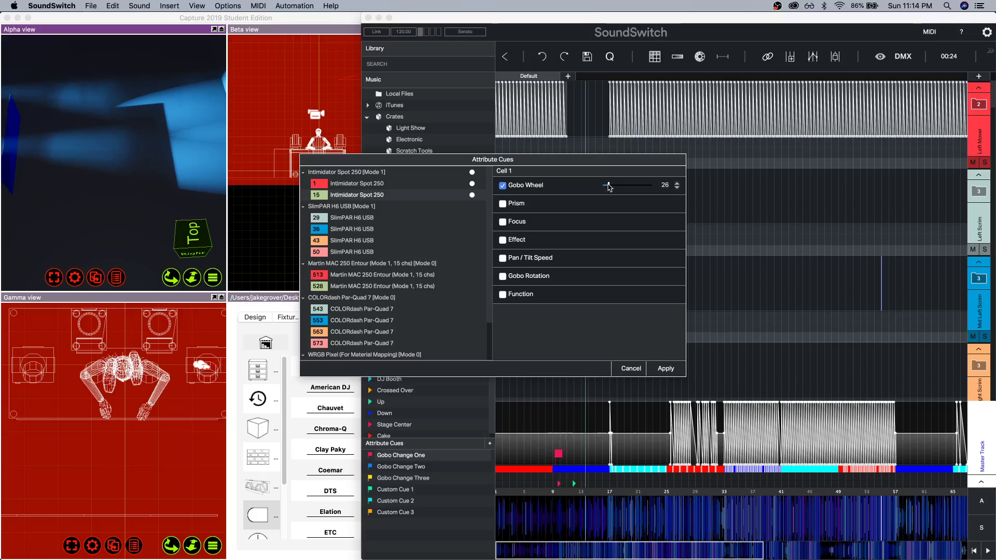
Enable Gobo at 5 on the first Martin MAC 250 Entour and enlarge Capture's Alpha view around its projection, clear of the cue dialog.
click(364, 275)
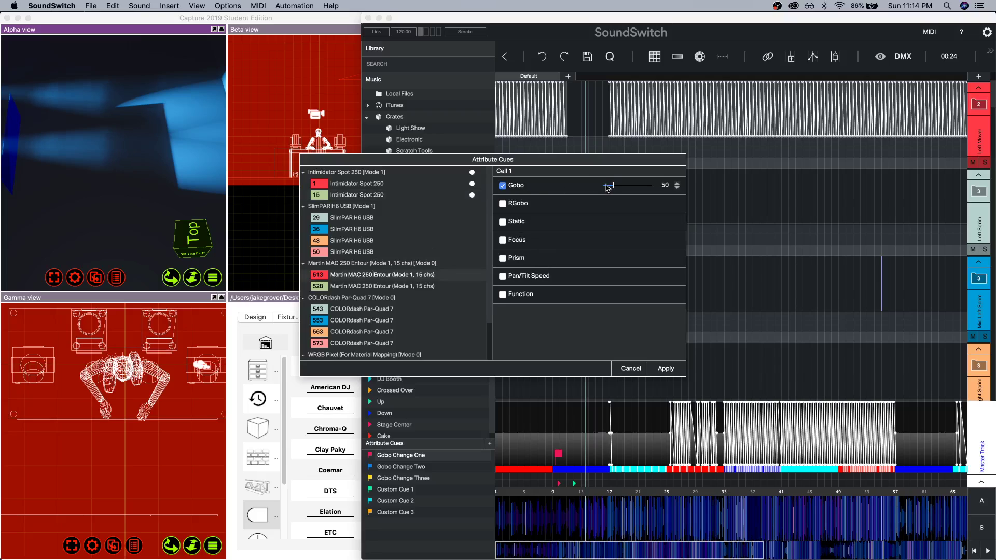
drag(614, 186, 604, 186)
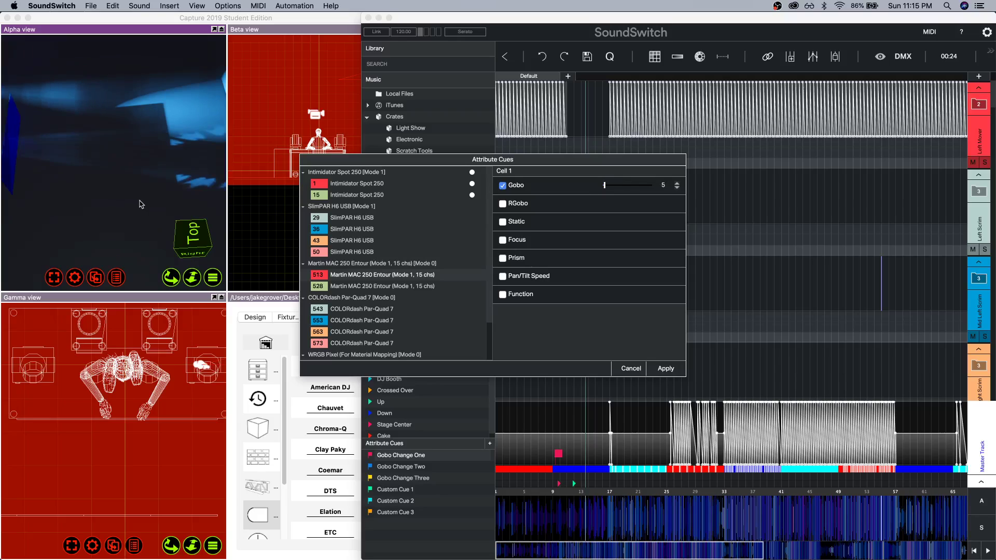
drag(166, 192, 199, 190)
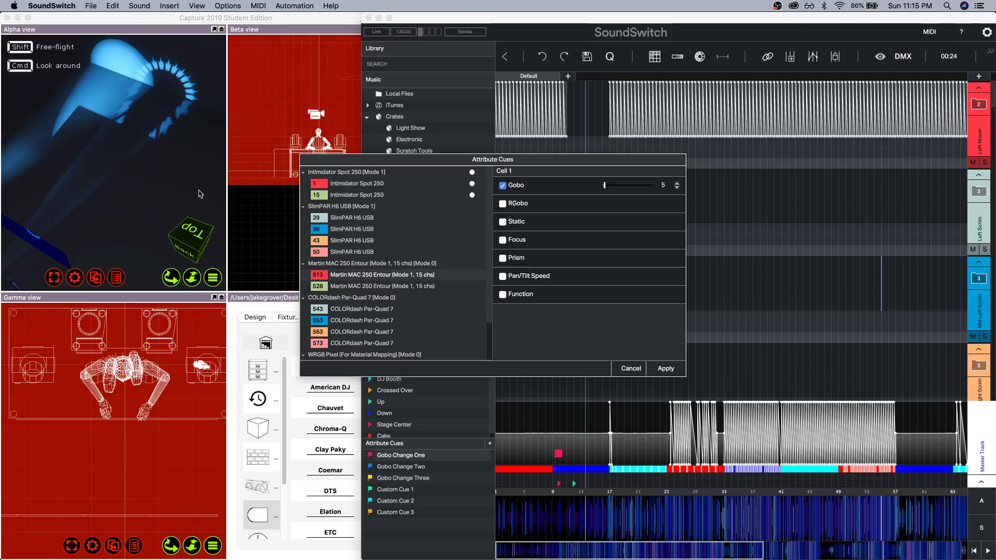
click(215, 29)
click(214, 30)
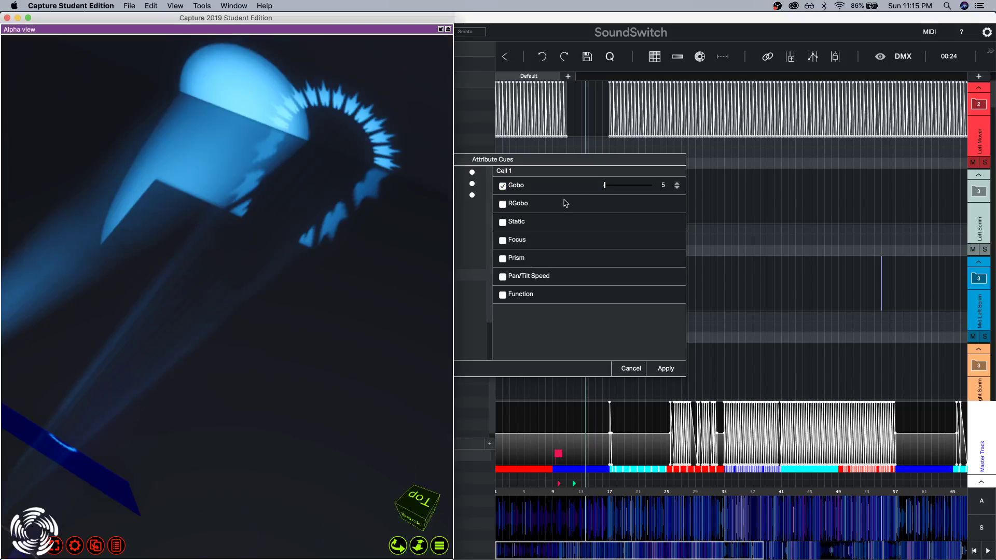
click(510, 203)
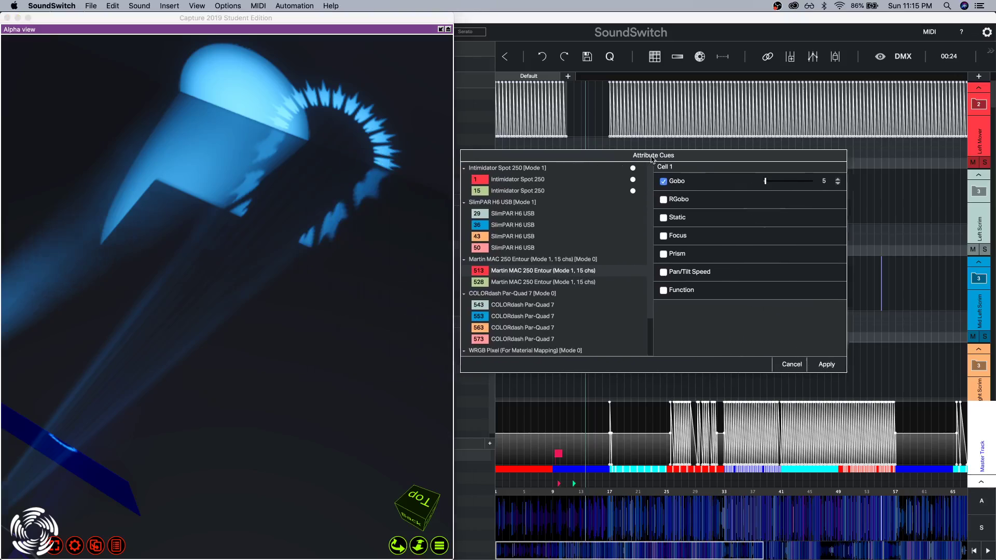
Enable Gobo at 5 on the second Martin MAC 250 Entour and review the two Intimidator Spot 250 settings.
click(578, 281)
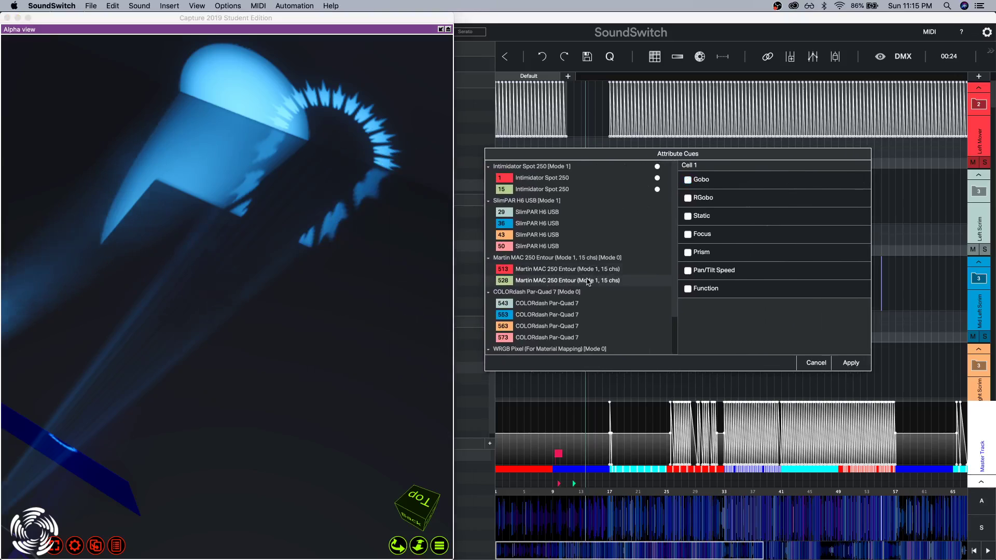
click(789, 180)
drag(790, 180, 789, 180)
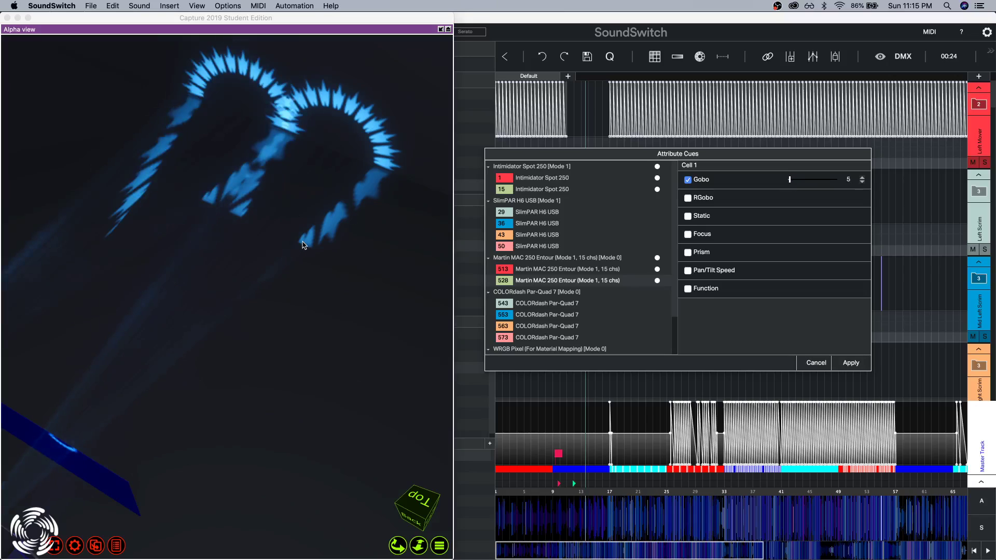
scroll(300, 233, down, 5)
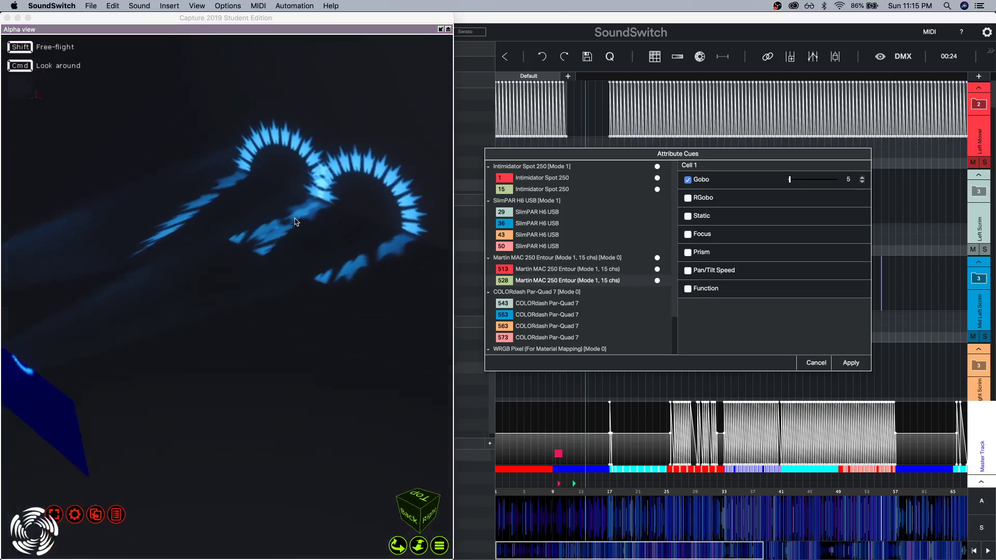
click(566, 178)
click(566, 190)
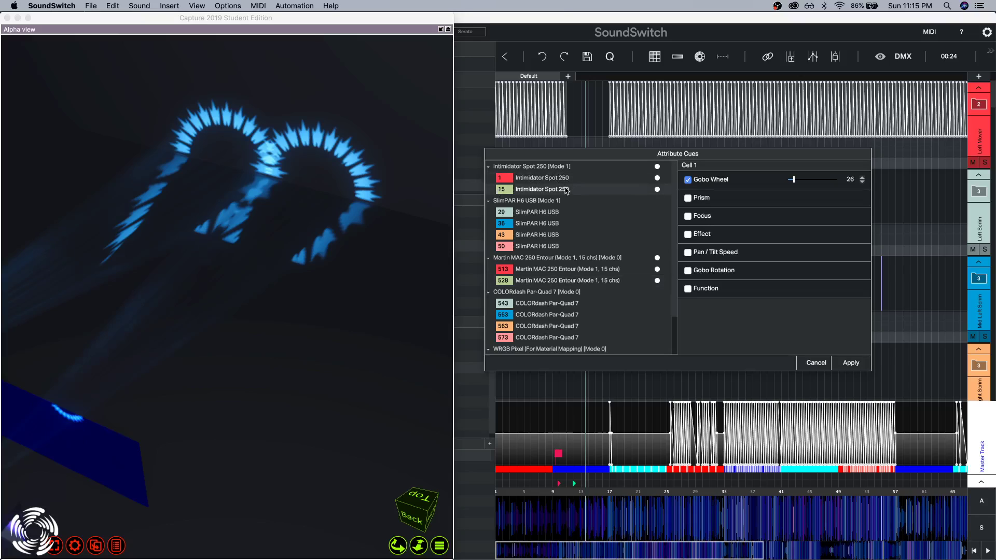
Enable Focus at 255 on both Martin MAC 250 Entour fixtures.
click(574, 281)
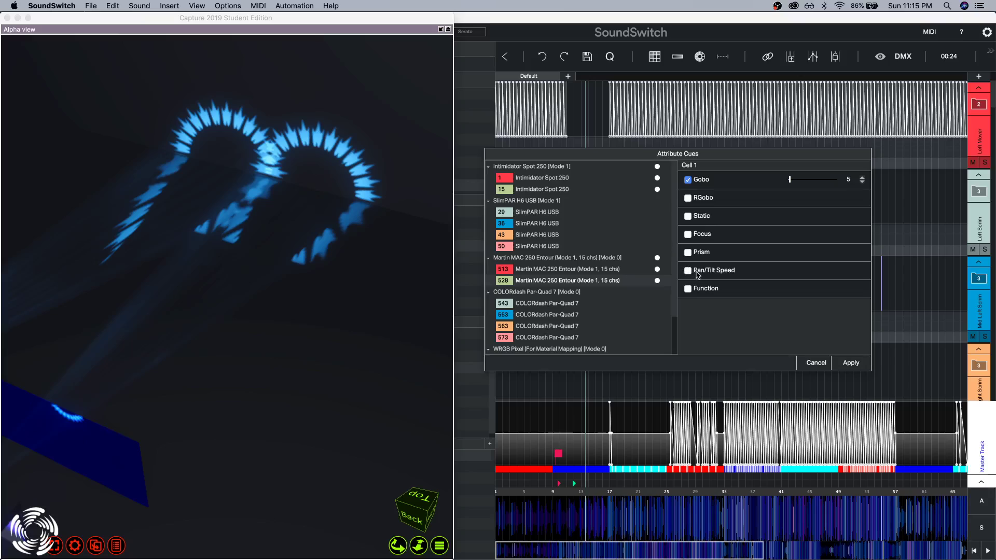
click(688, 235)
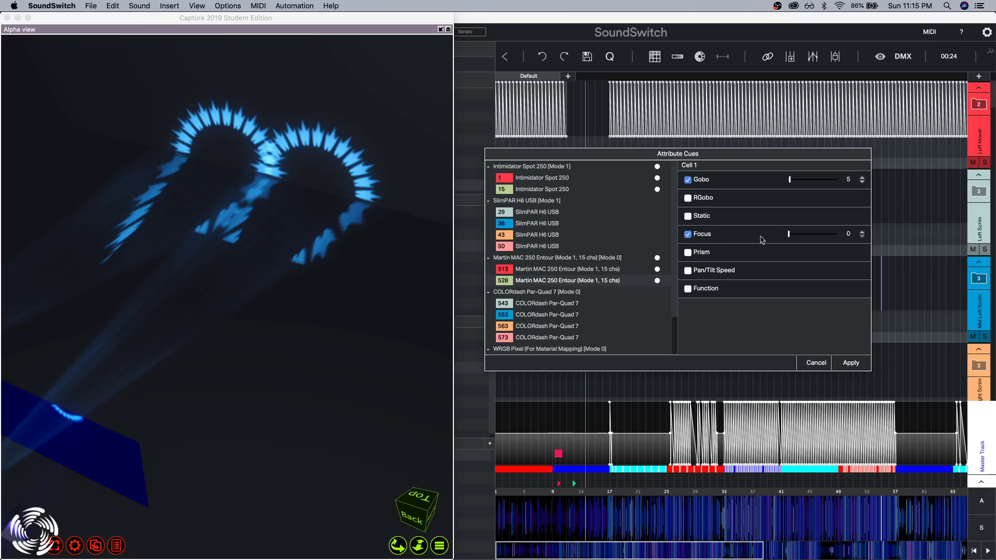
drag(789, 234, 851, 236)
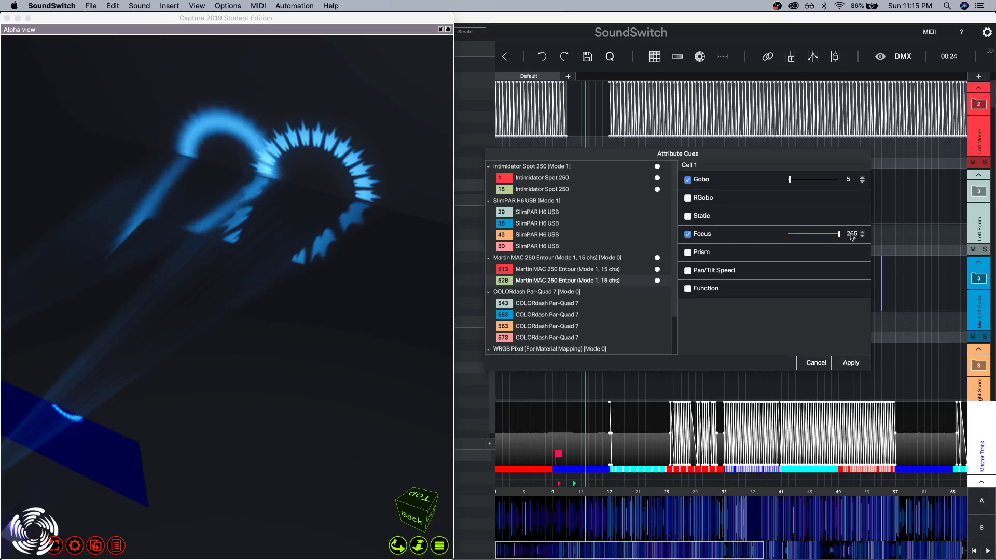
click(545, 190)
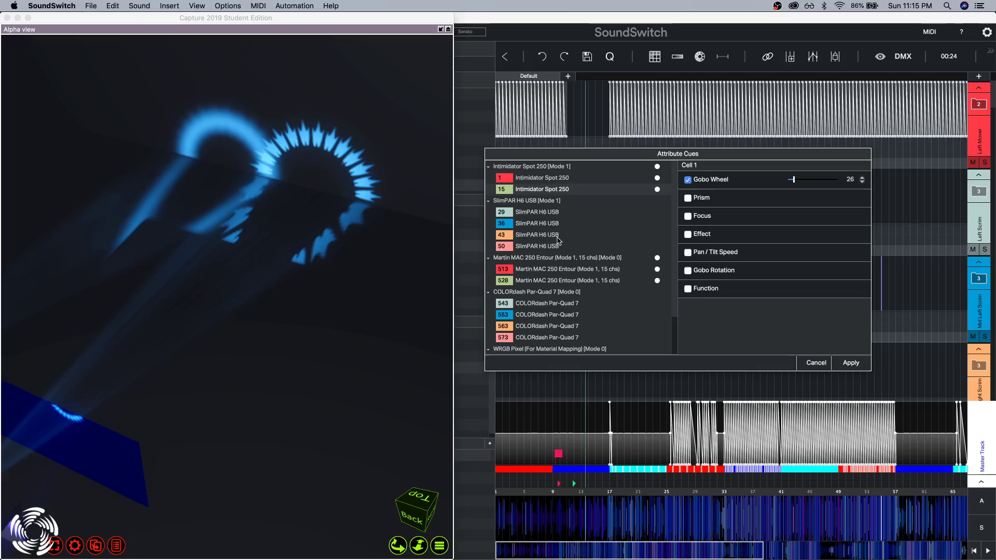
click(564, 270)
click(688, 234)
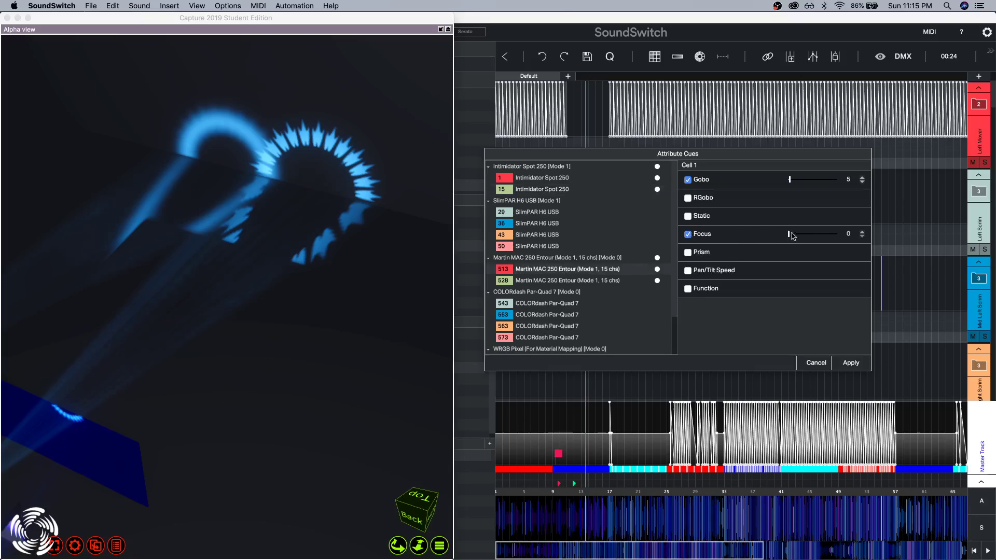
drag(789, 236, 858, 239)
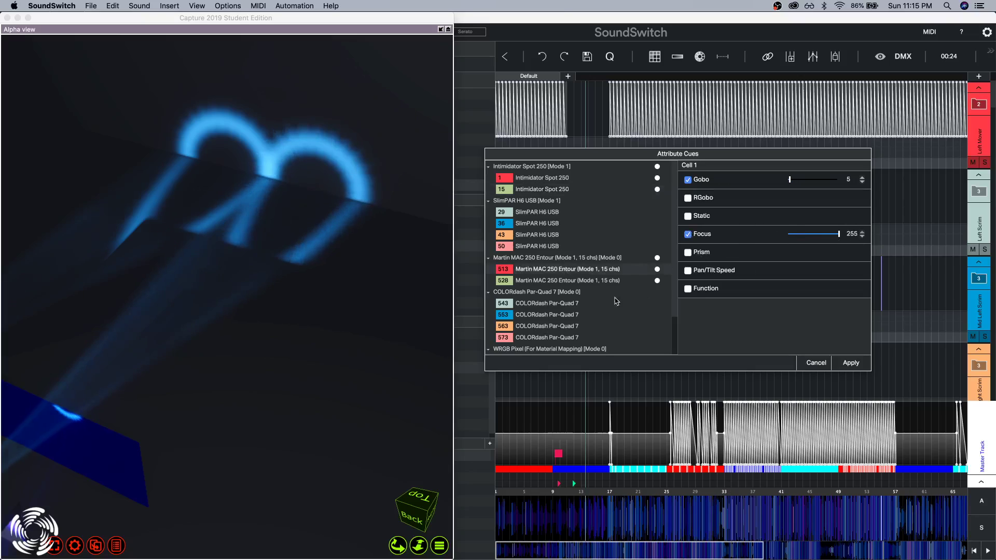
Enable Prism at 97 on the first Martin MAC 250 Entour and at 89 on the second.
click(688, 253)
mouse_move(792, 256)
mouse_down()
mouse_move(836, 257)
mouse_move(808, 258)
mouse_up()
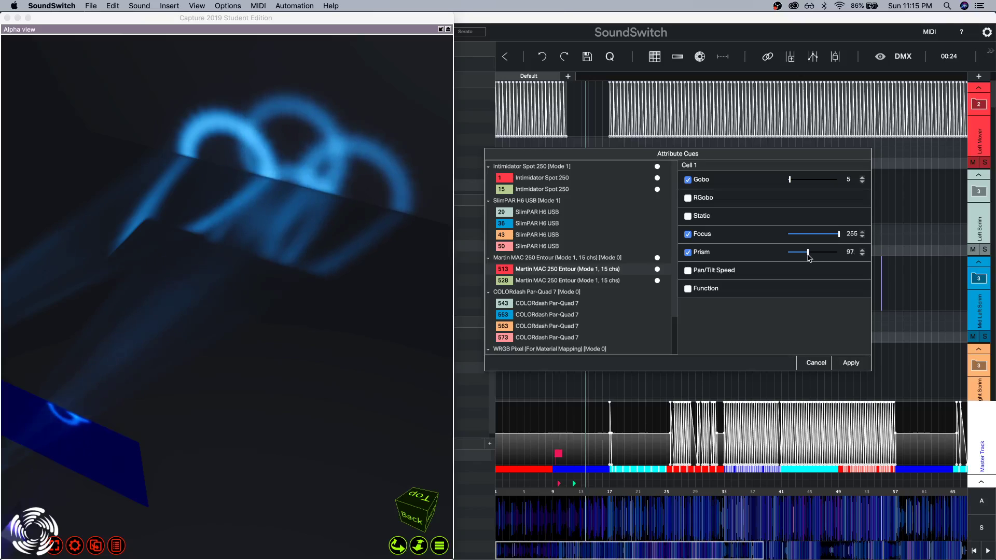
click(572, 280)
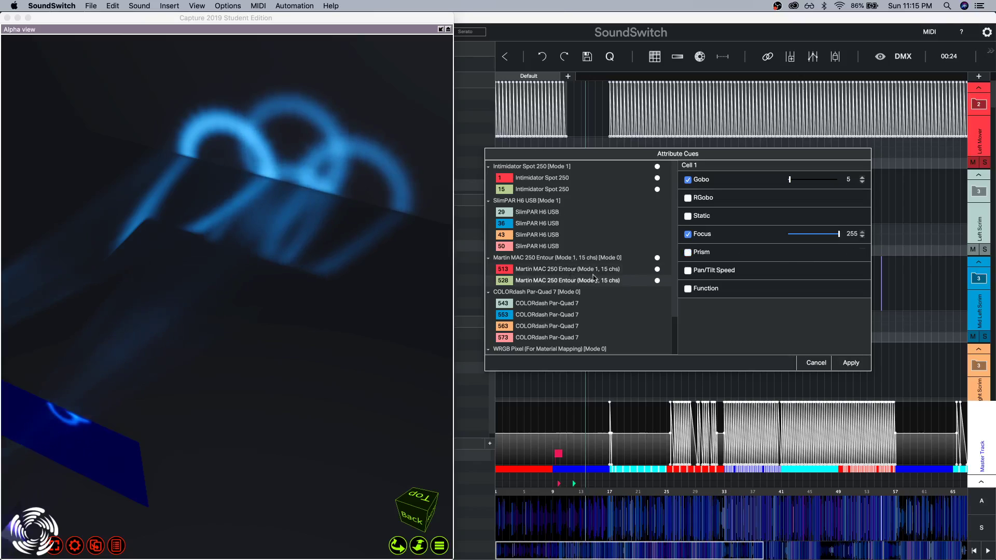
click(688, 253)
drag(788, 254, 808, 255)
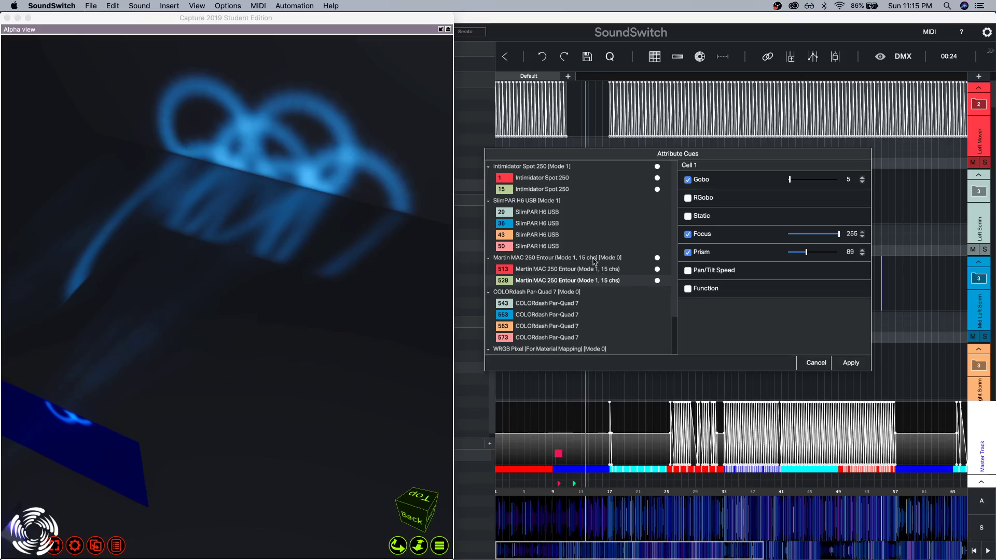
On the second Martin MAC 250 Entour, enable Static at 95 and set Focus to 0.
click(688, 216)
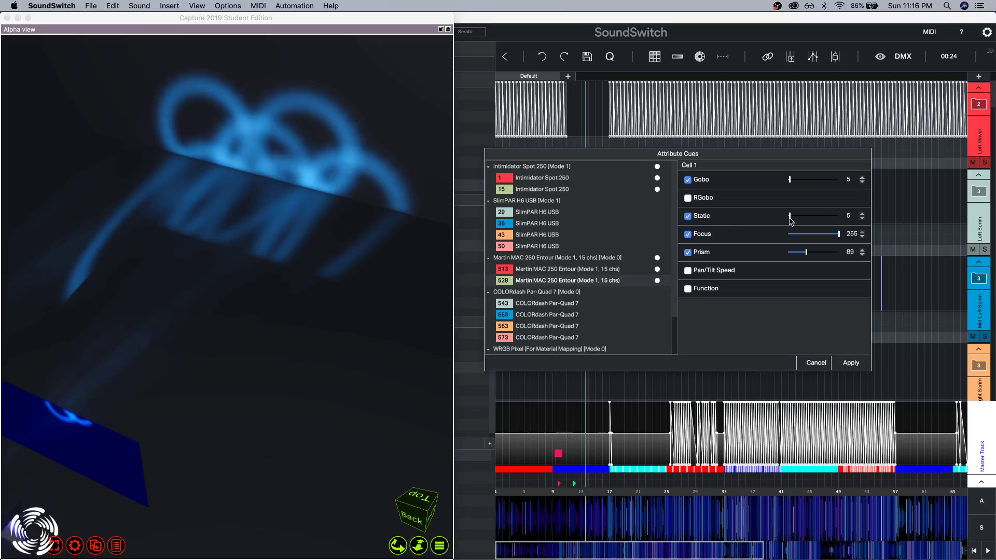
drag(790, 221, 807, 221)
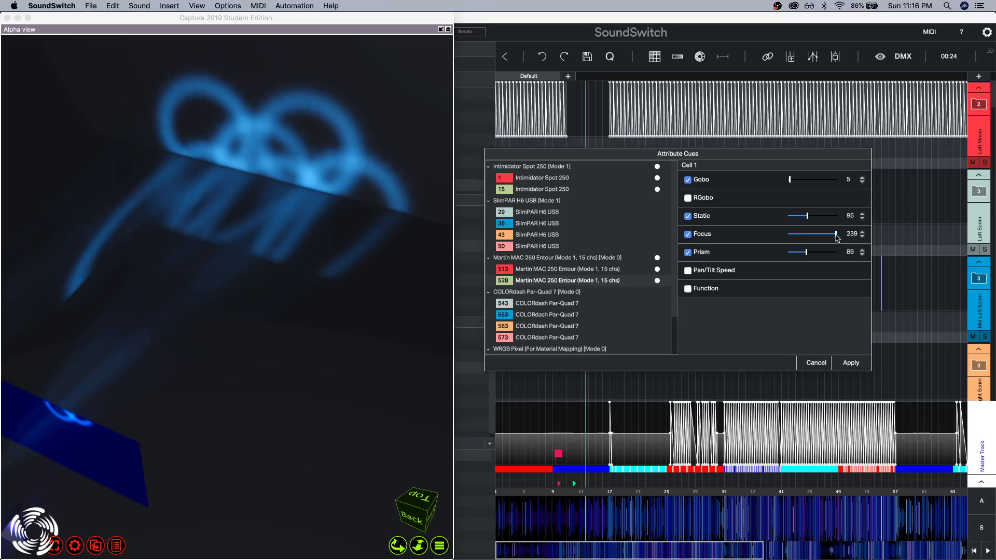
drag(839, 234, 769, 239)
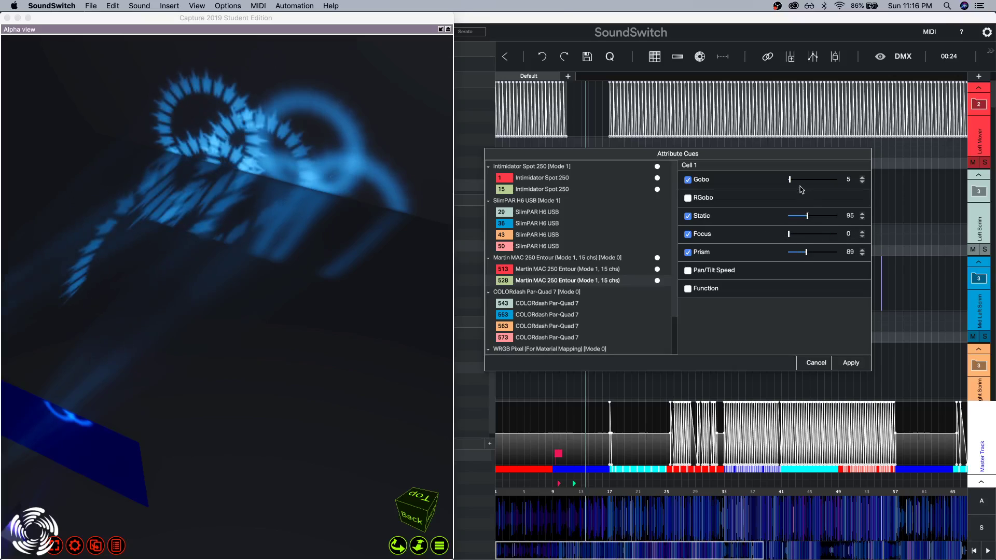
Set the second Martin MAC 250 Entour to Gobo 37, Prism 0 and Static 13.
click(795, 180)
click(796, 180)
click(807, 216)
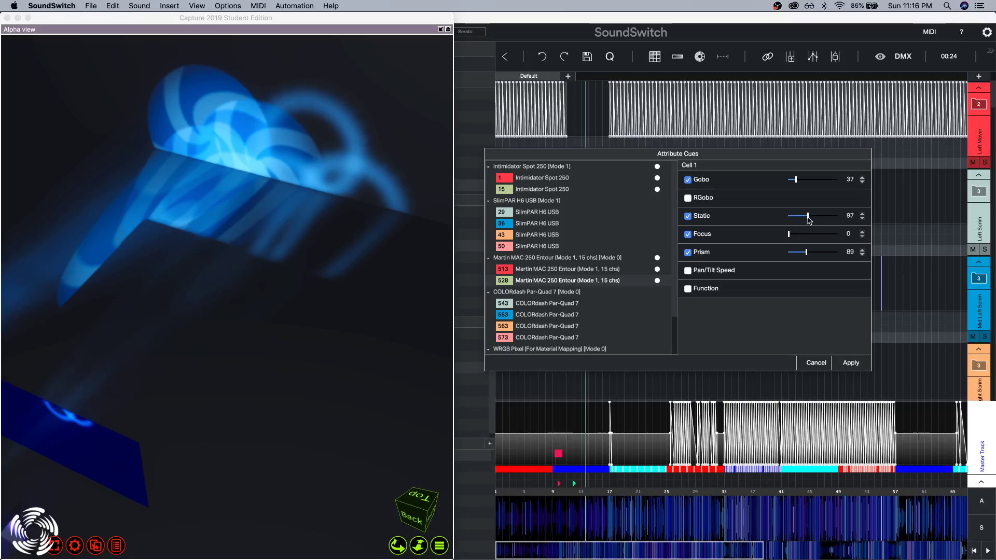
drag(806, 253, 782, 253)
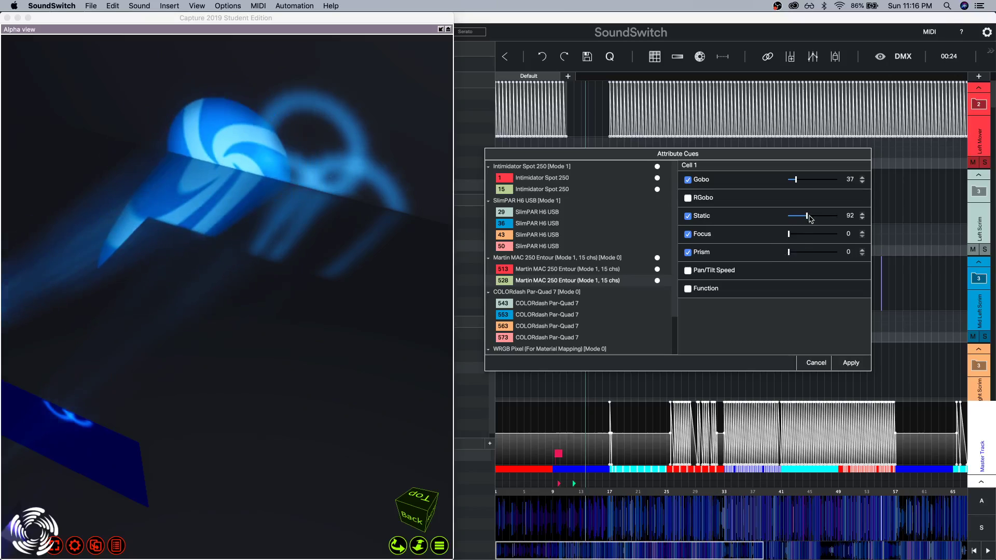
drag(807, 217, 790, 216)
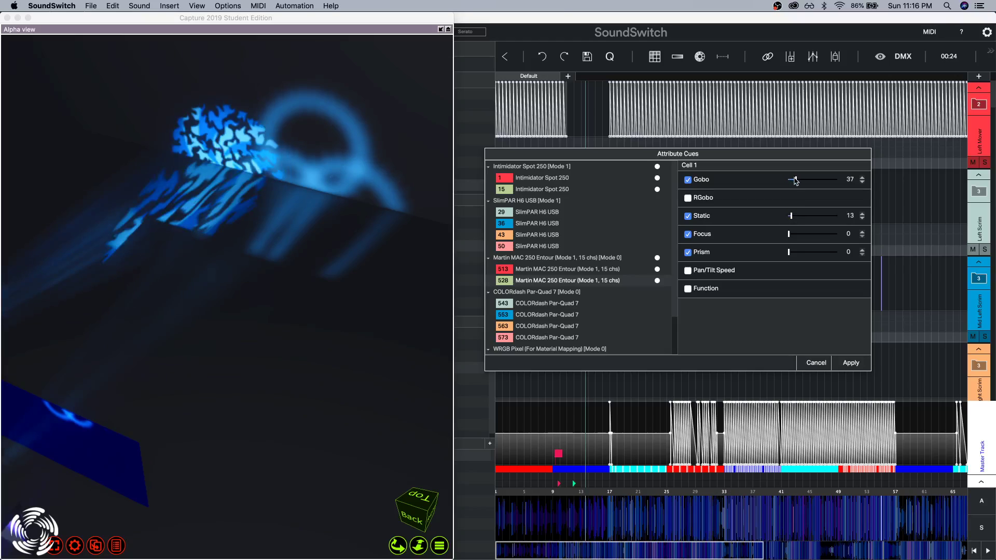
Set the second Martin MAC 250 Entour's Gobo to 0, return Static to its open position, and apply the Gobo Change One cue.
click(794, 181)
click(789, 180)
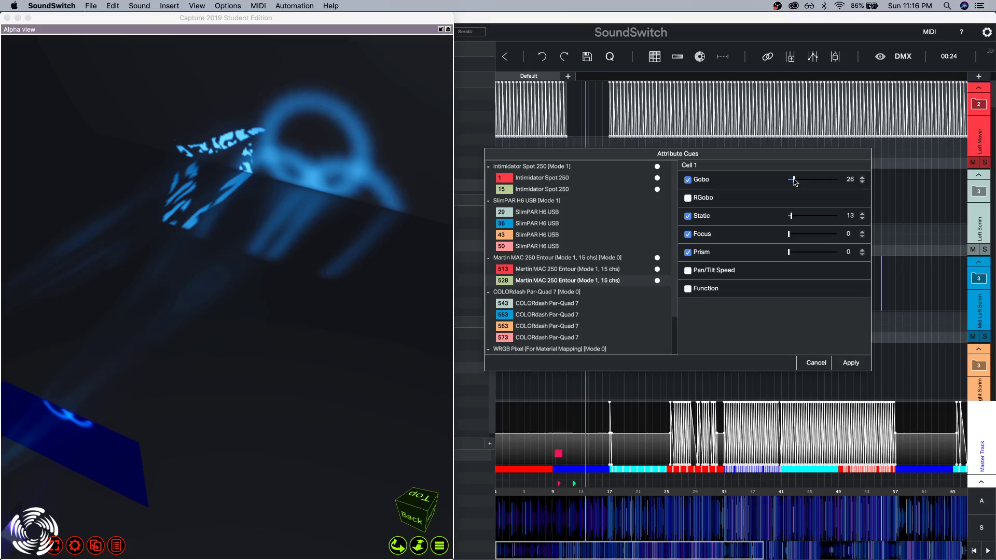
click(788, 180)
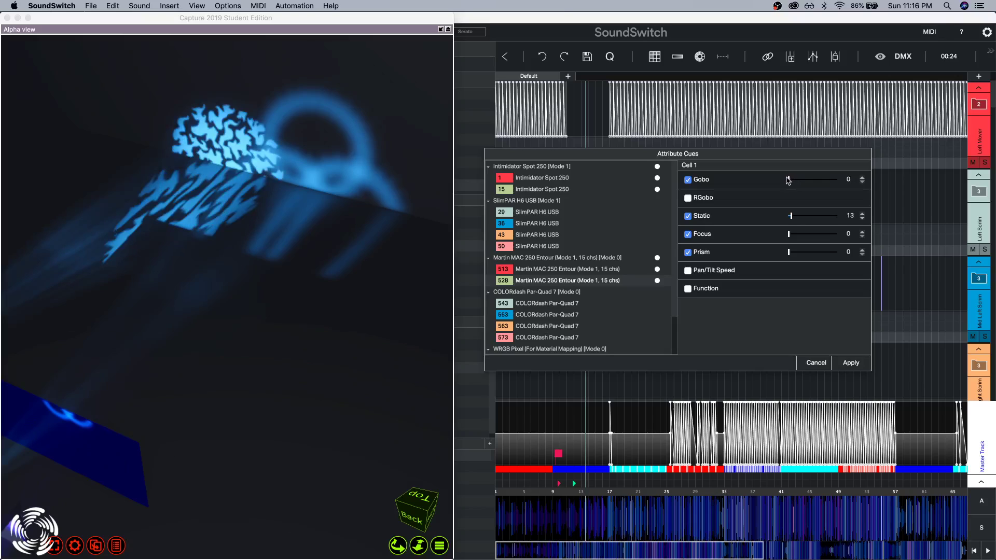
click(789, 216)
click(855, 365)
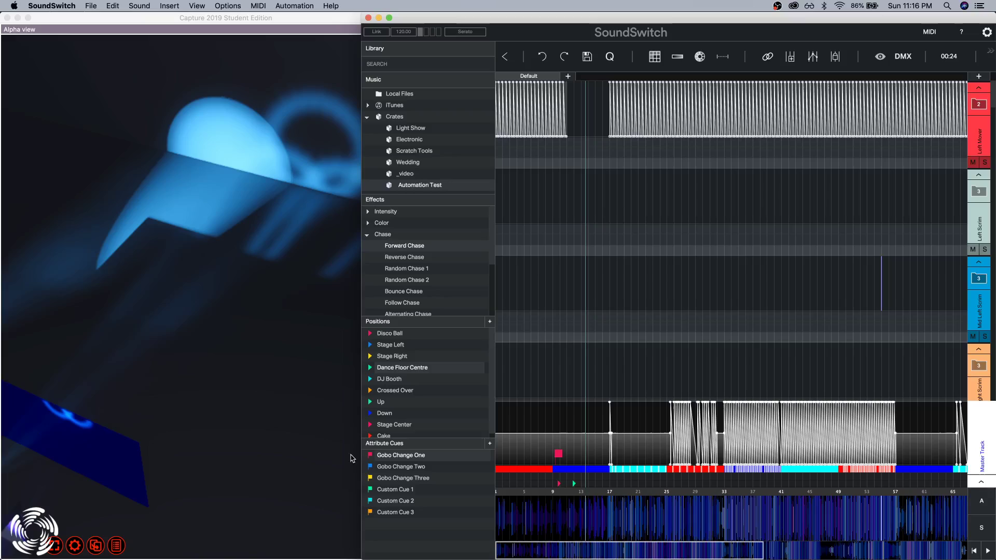